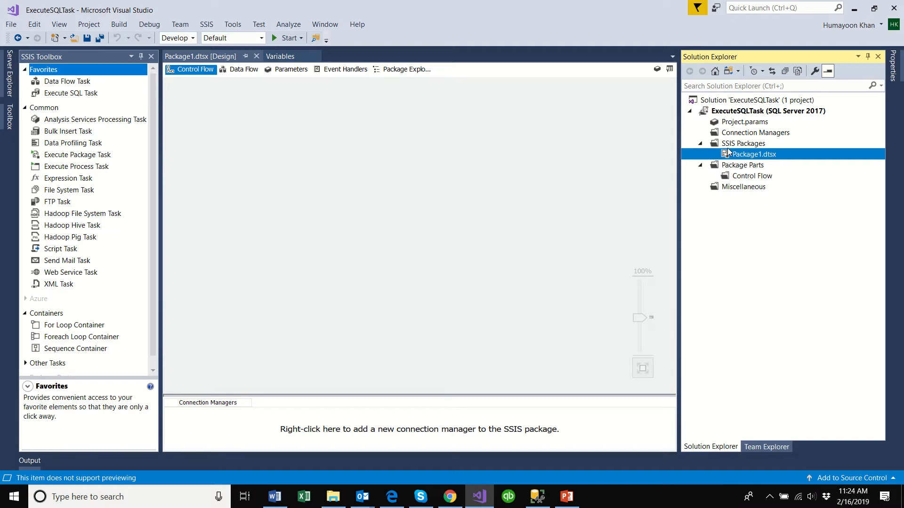
# Add an Execute SQL Task to the empty control flow of Package1.dtsx.
pyautogui.click(70, 94)
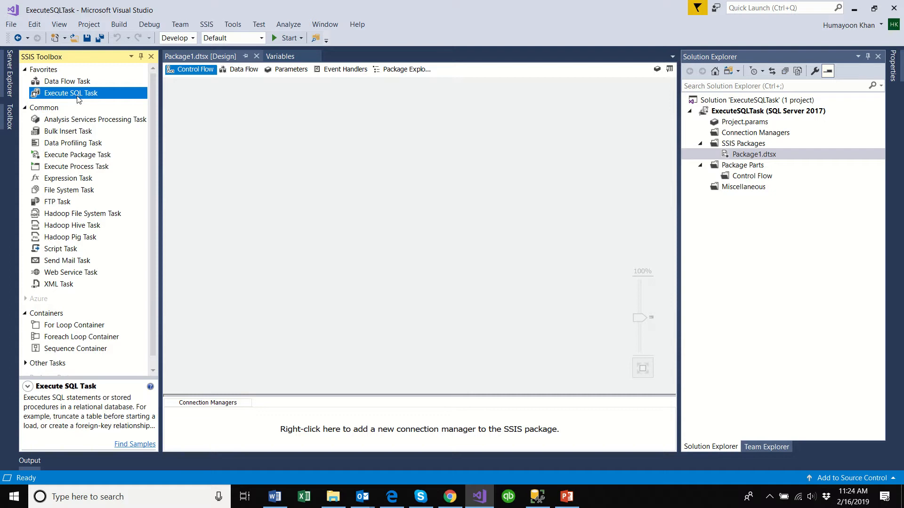
pyautogui.moveTo(79, 102); pyautogui.dragTo(321, 113)
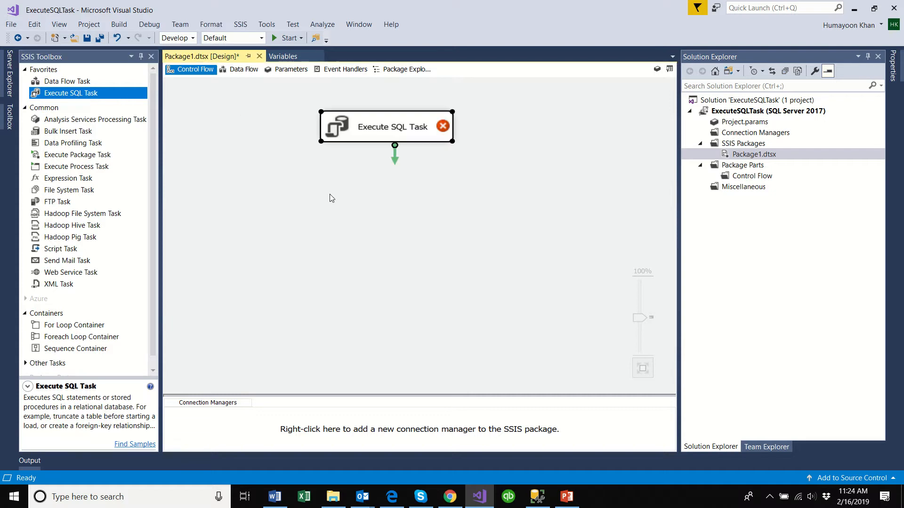
pyautogui.click(363, 200)
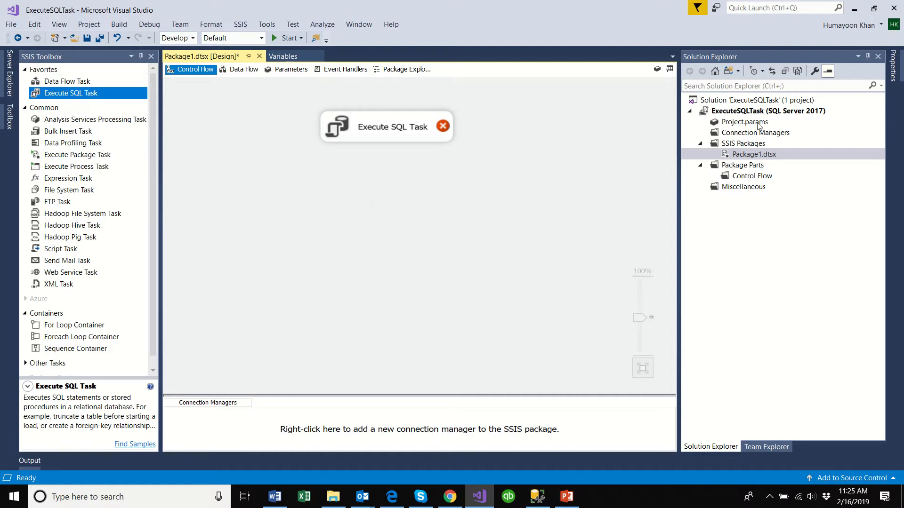
# Add a project-level OLEDB connection manager based on the existing HappyBurgers data connection.
pyautogui.click(752, 134)
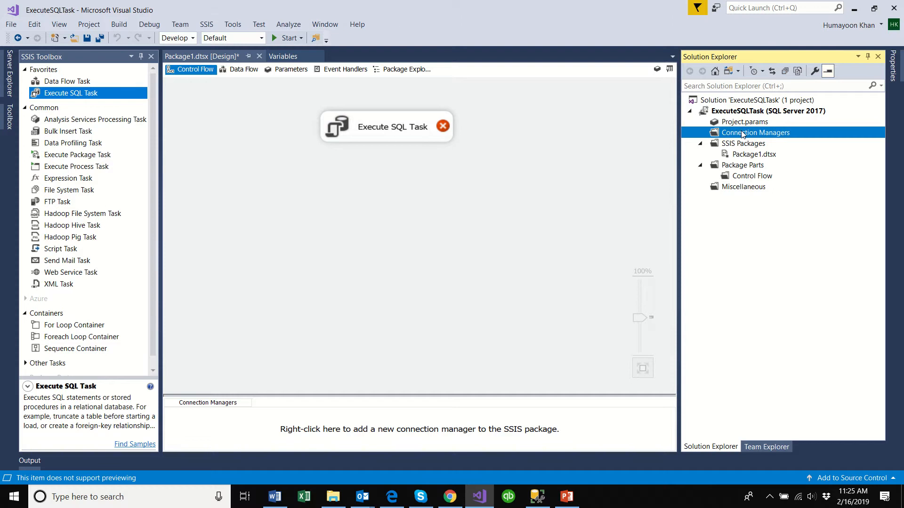
pyautogui.rightClick(742, 135)
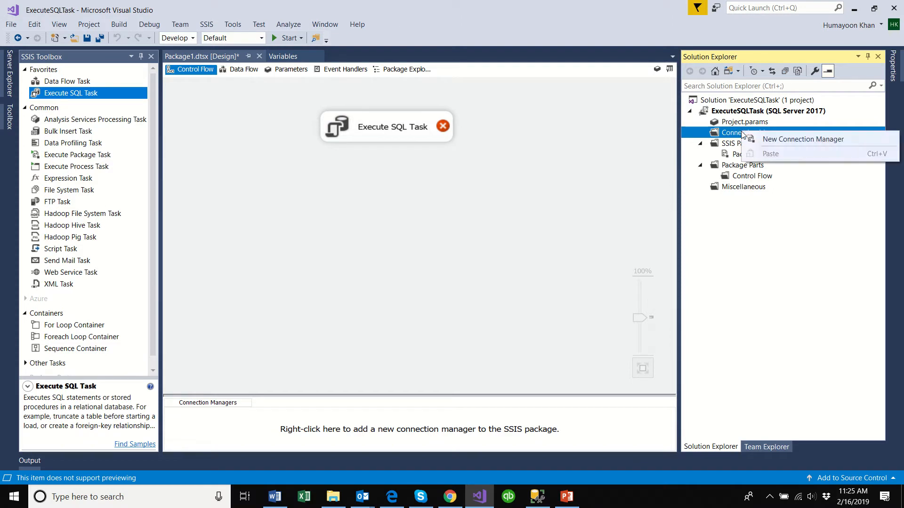
pyautogui.click(772, 144)
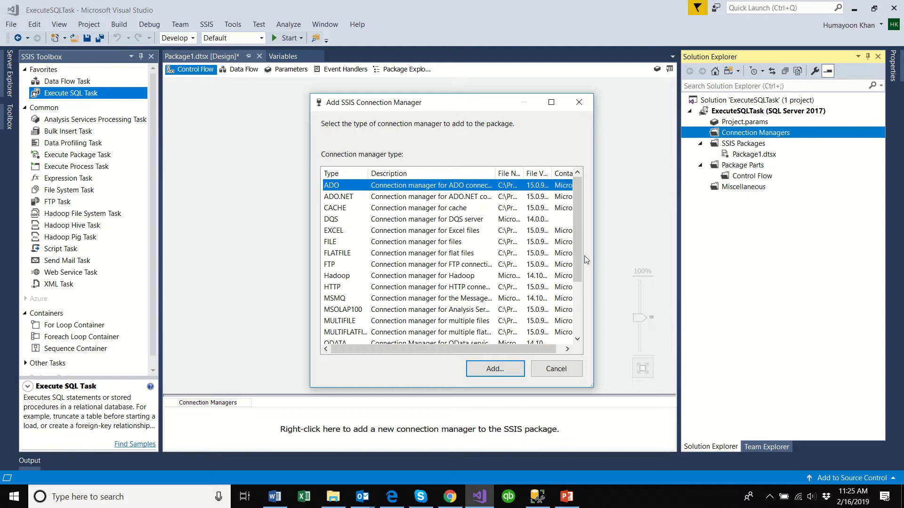
pyautogui.moveTo(577, 249); pyautogui.dragTo(572, 295)
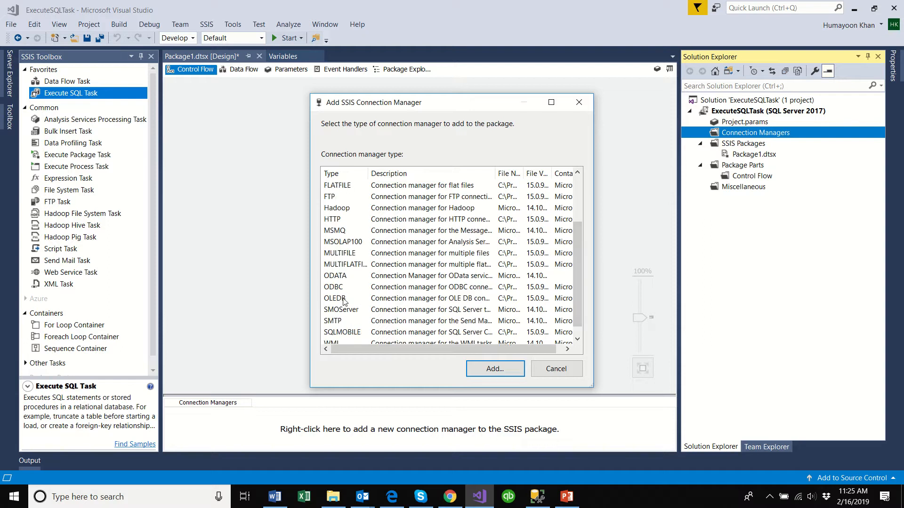
pyautogui.click(342, 299)
pyautogui.click(479, 368)
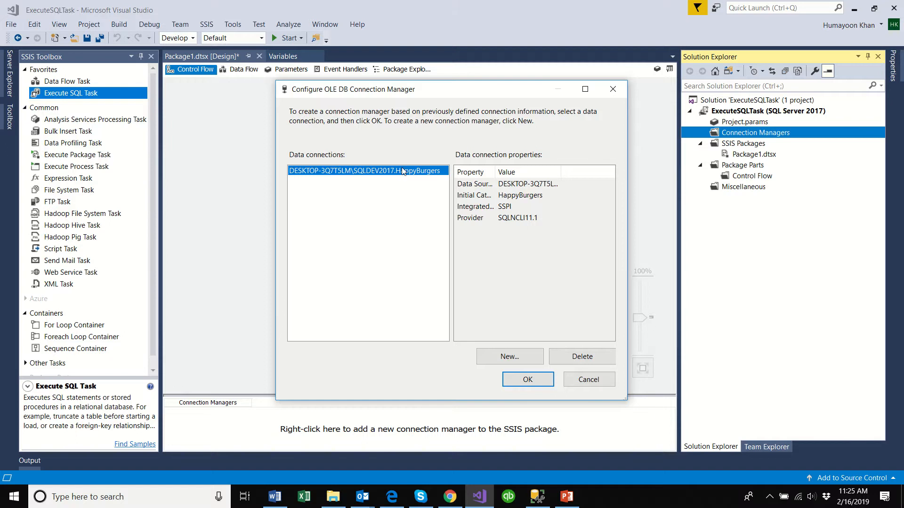
pyautogui.click(527, 381)
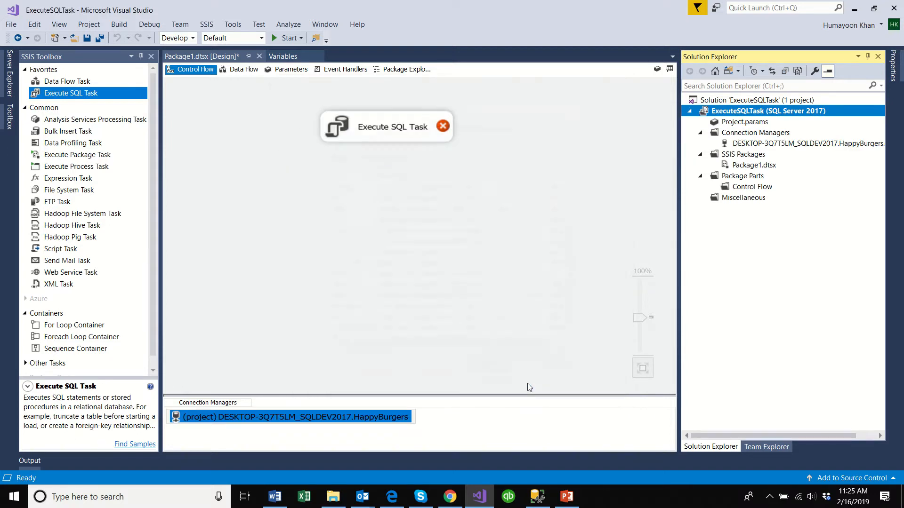
# Rename the project connection manager to HappyBurgers, removing the server name prefix.
pyautogui.rightClick(301, 425)
pyautogui.click(325, 393)
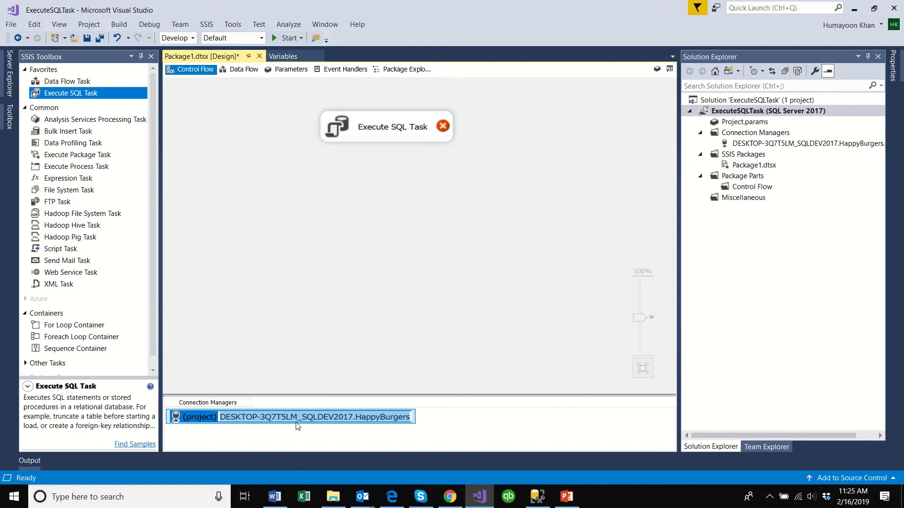
pyautogui.click(354, 416)
pyautogui.moveTo(356, 417); pyautogui.dragTo(210, 414)
pyautogui.press('BackSpace')
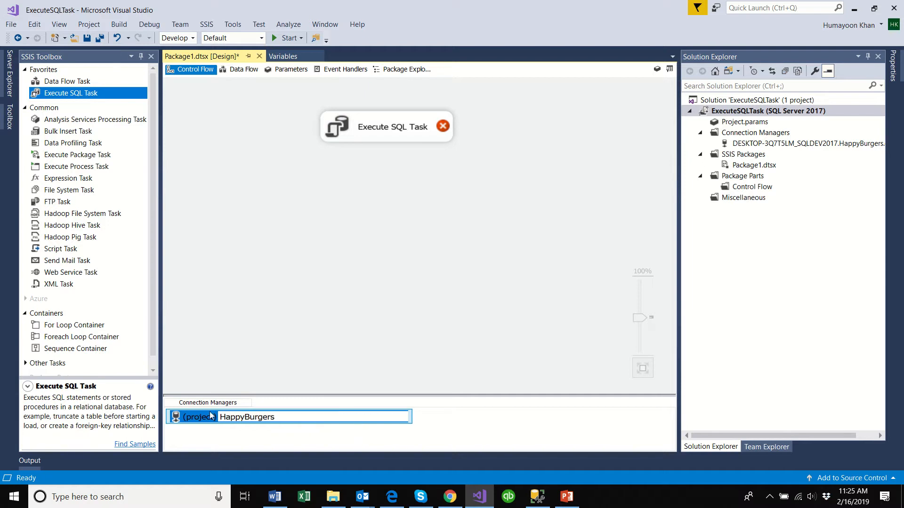
pyautogui.press('Return')
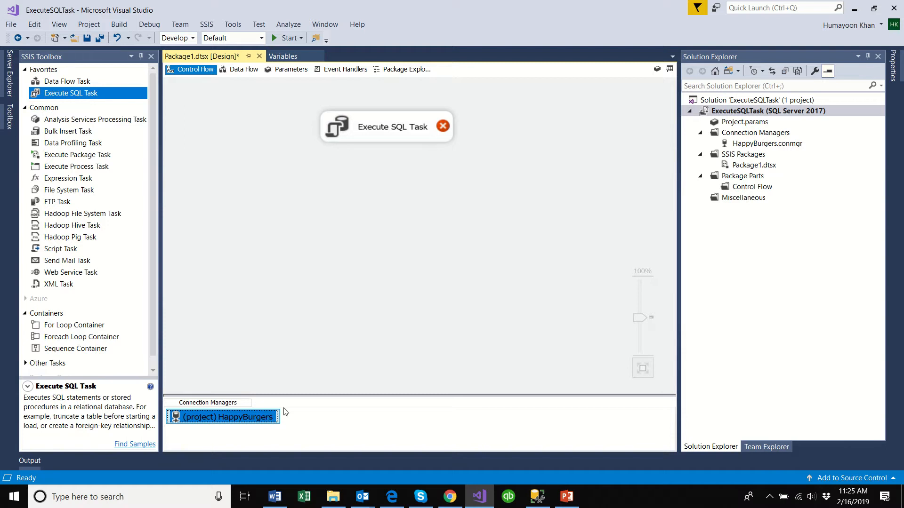
pyautogui.click(343, 219)
# Open the Execute SQL Task for editing and set its description to "This is test for None result set property".
pyautogui.click(382, 132)
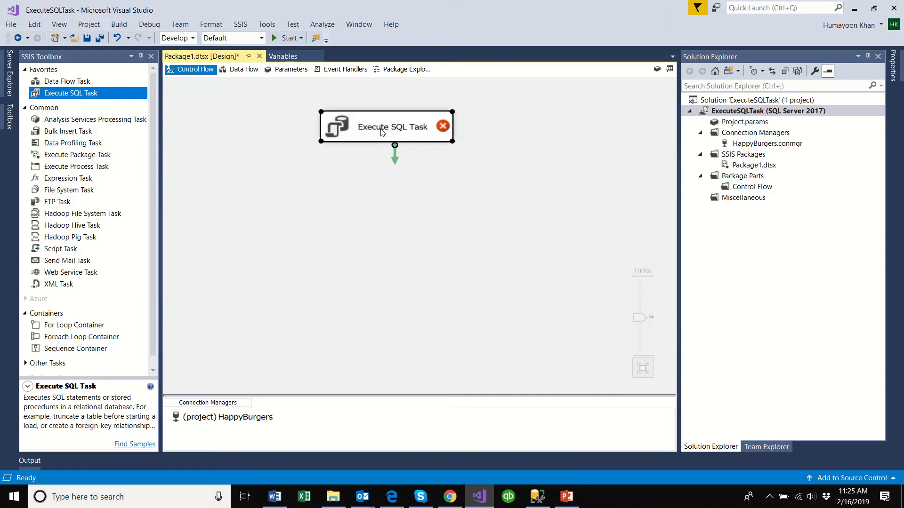
pyautogui.rightClick(381, 131)
pyautogui.click(391, 137)
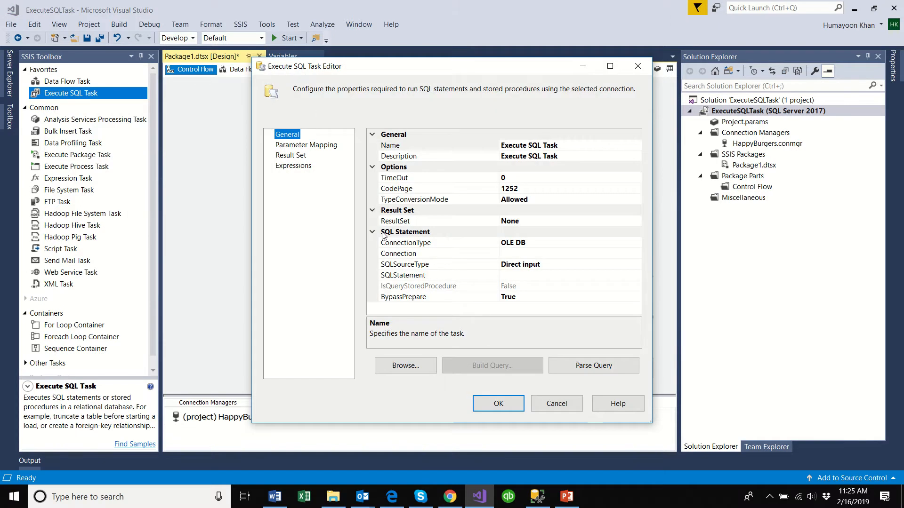
pyautogui.click(432, 146)
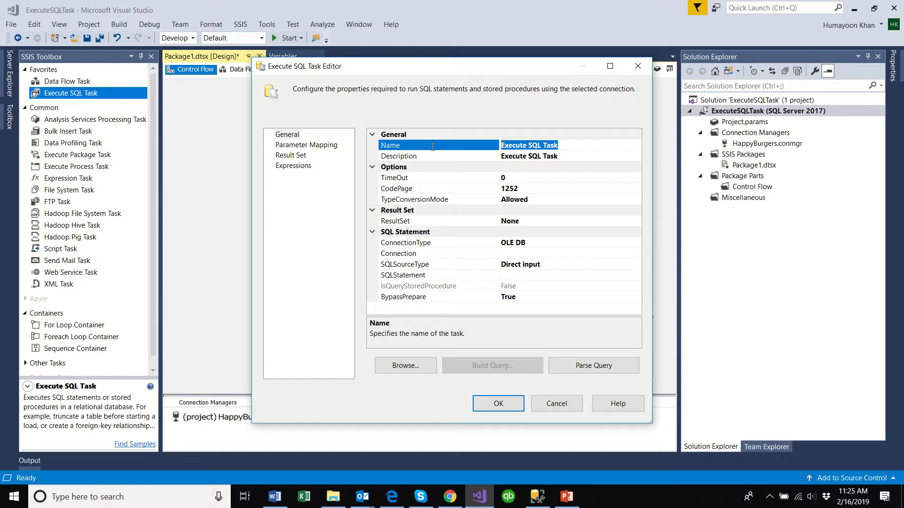
pyautogui.click(574, 156)
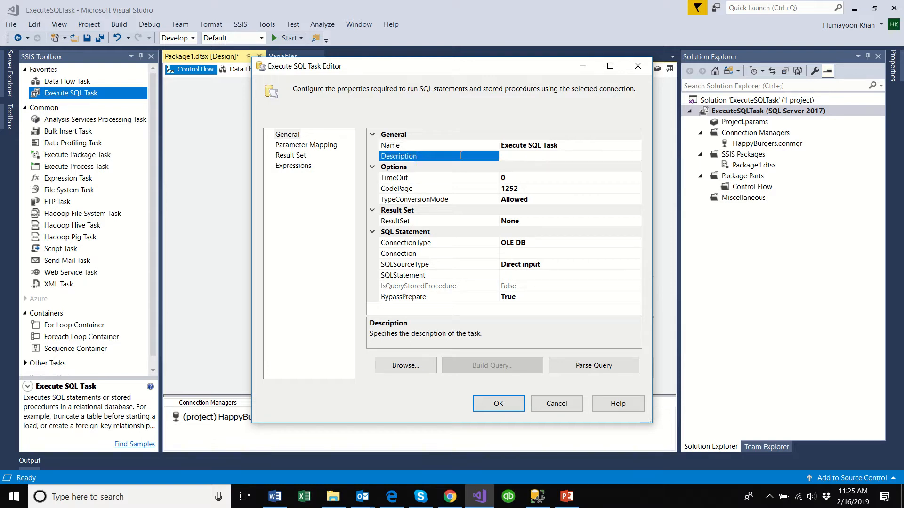
pyautogui.click(418, 157)
pyautogui.press('Delete')
pyautogui.write('This is test for None result set property')
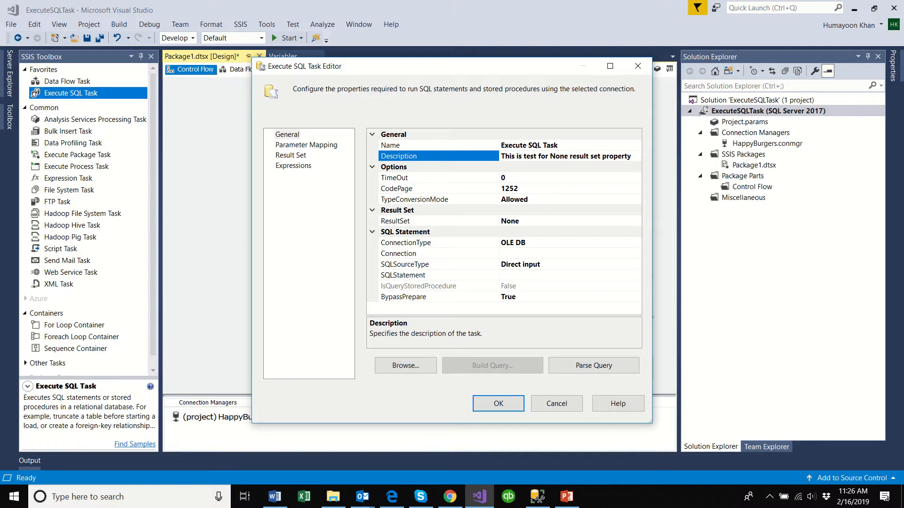
pyautogui.click(572, 147)
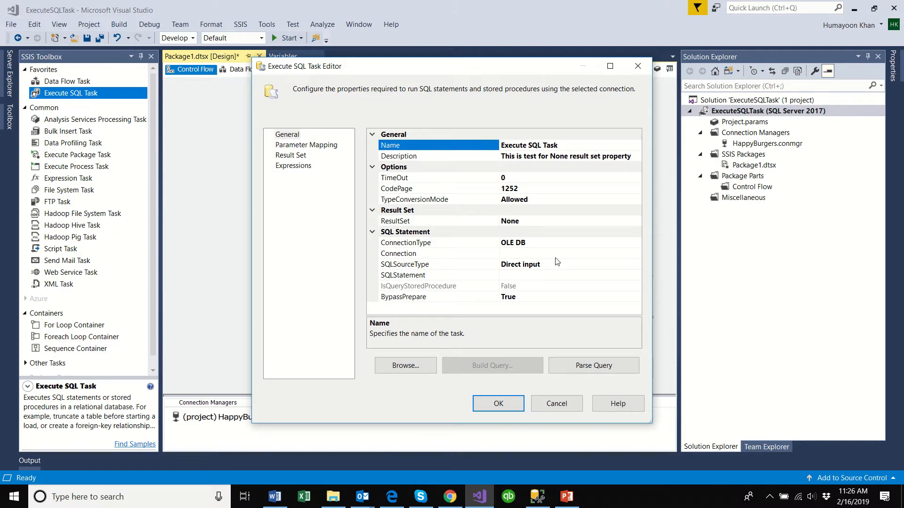
# Choose None as the Execute SQL Task's result set.
pyautogui.click(565, 222)
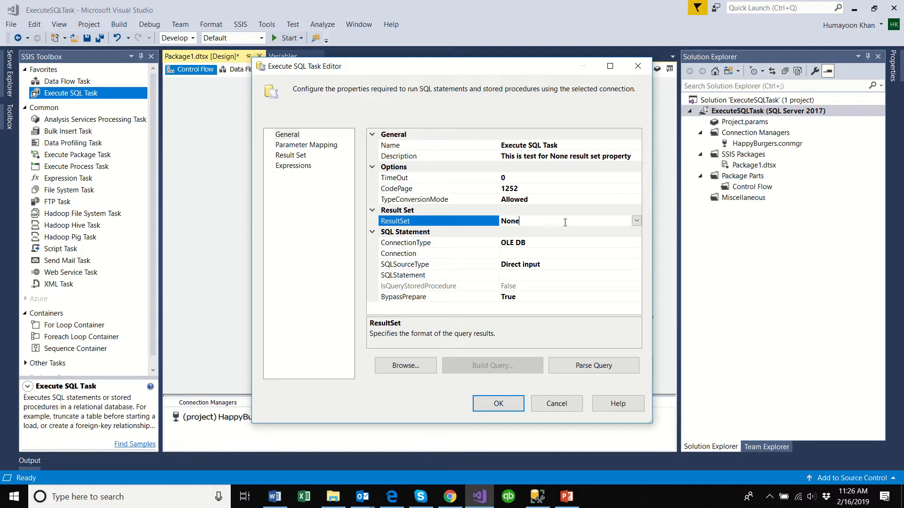
pyautogui.click(636, 221)
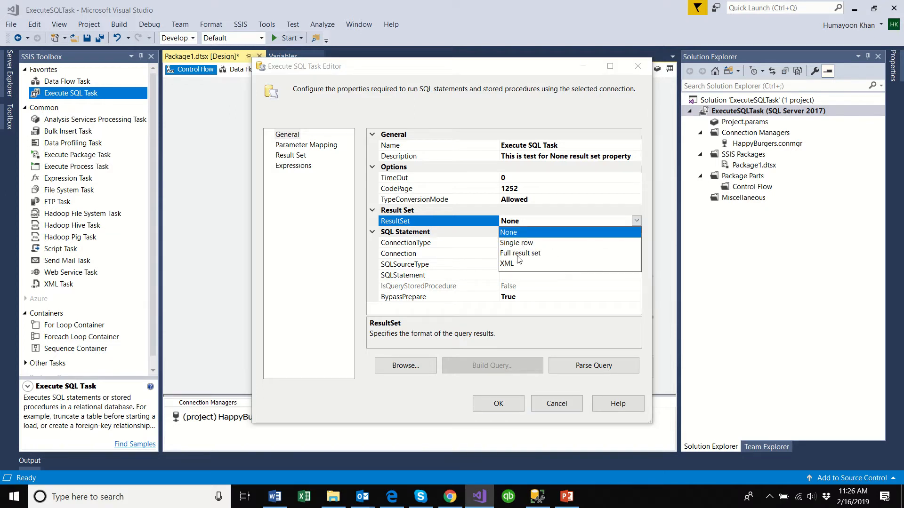
pyautogui.click(518, 233)
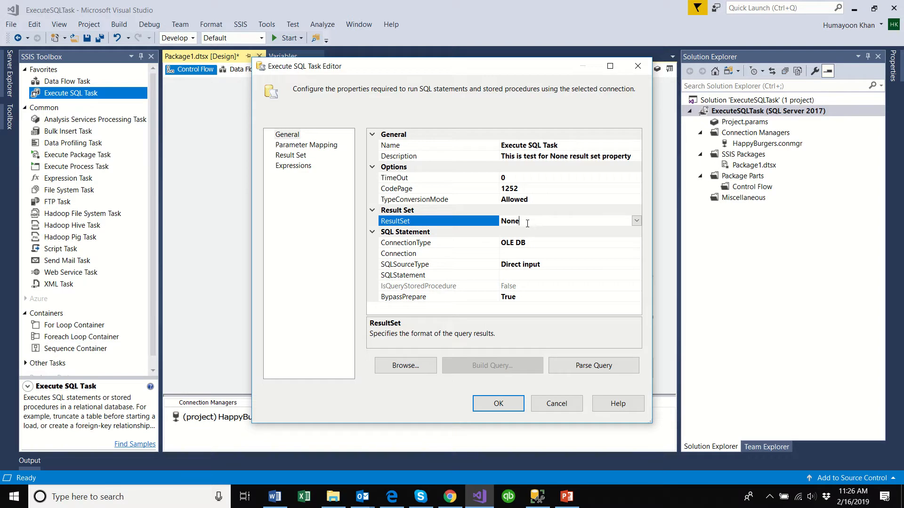
# Set the task's connection to HappyBurgers, keep Direct input as the SQL source type, and select the SQLStatement property.
pyautogui.click(526, 254)
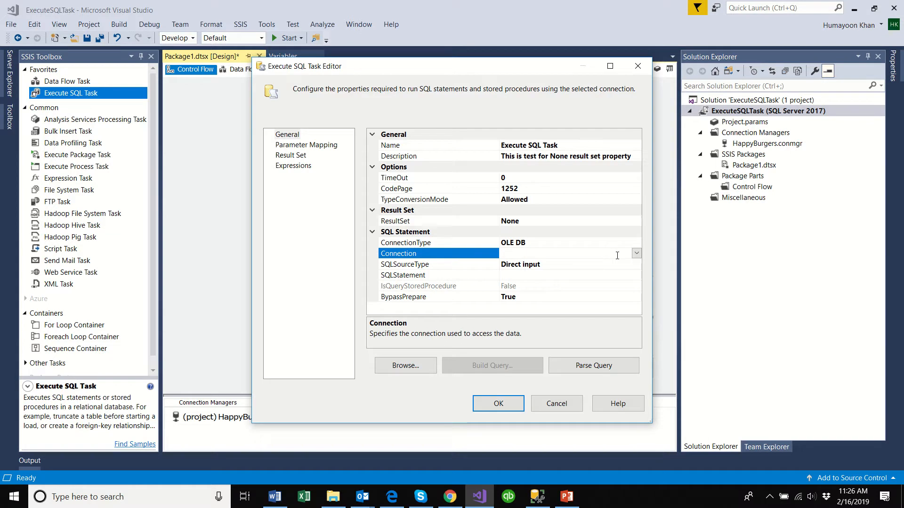
pyautogui.click(636, 254)
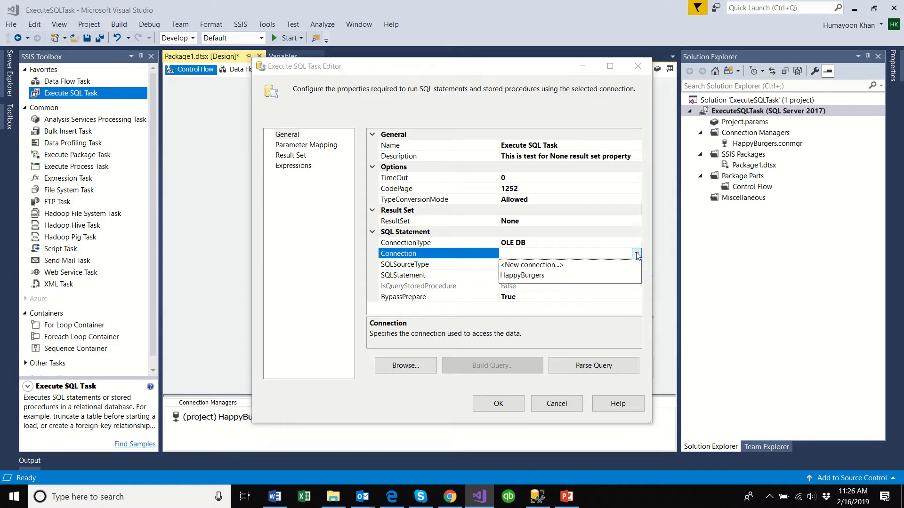
pyautogui.click(532, 278)
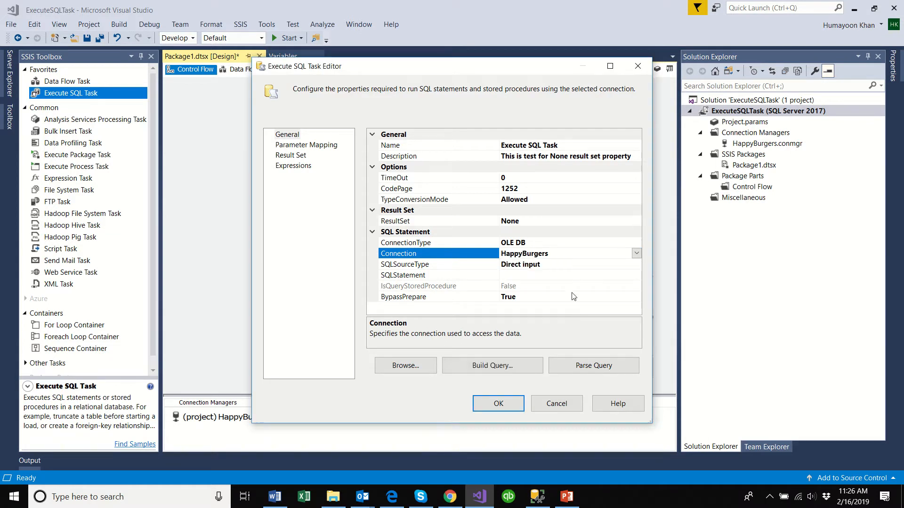
pyautogui.click(562, 265)
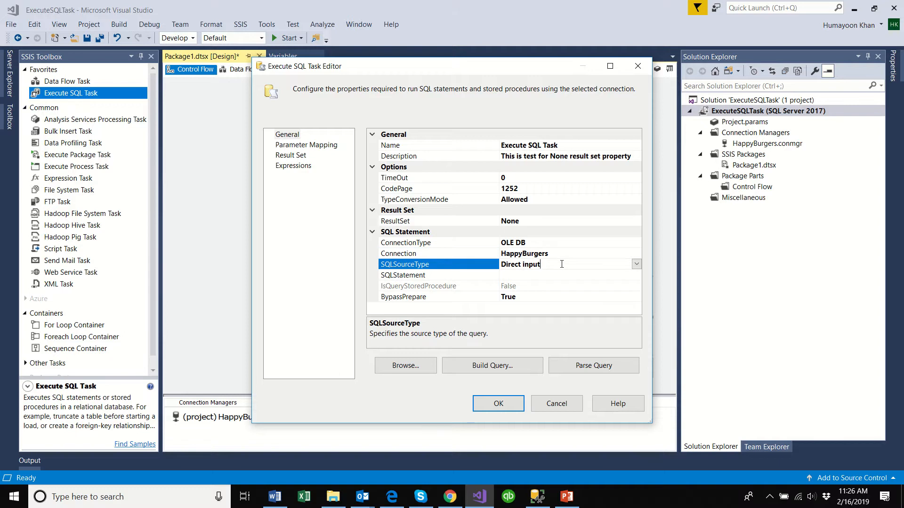
pyautogui.click(636, 264)
pyautogui.click(636, 264)
pyautogui.click(531, 276)
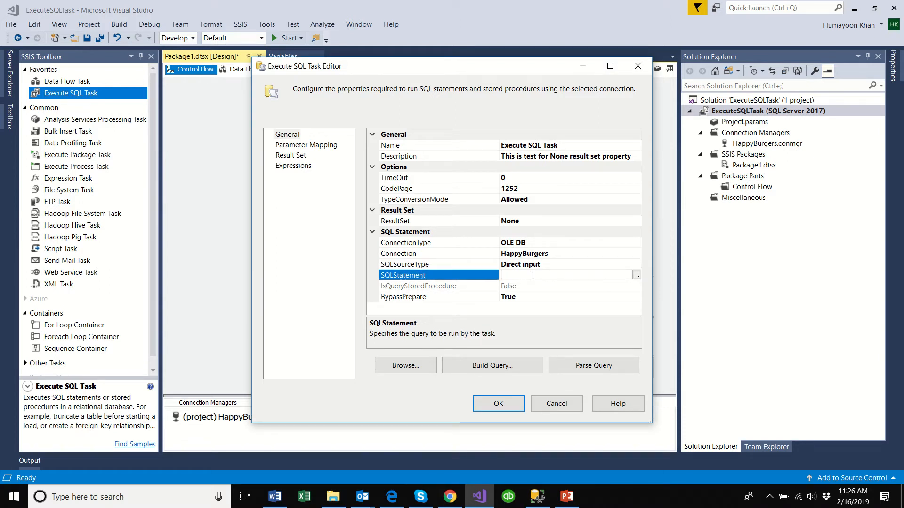
# Switch to SQL Server Management Studio and run SELECT * FROM dbo.Employee on the HappyBurgers database to review the employee rows.
pyautogui.click(537, 497)
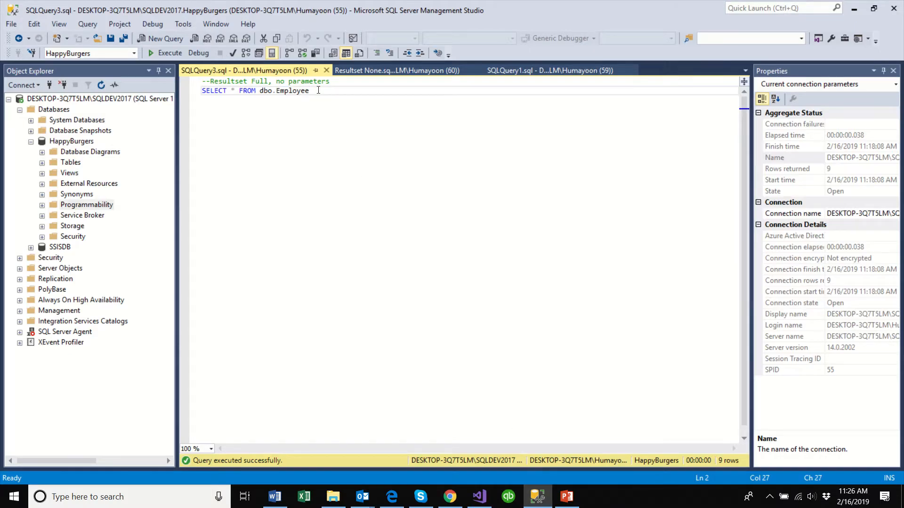
pyautogui.moveTo(318, 91); pyautogui.dragTo(201, 90)
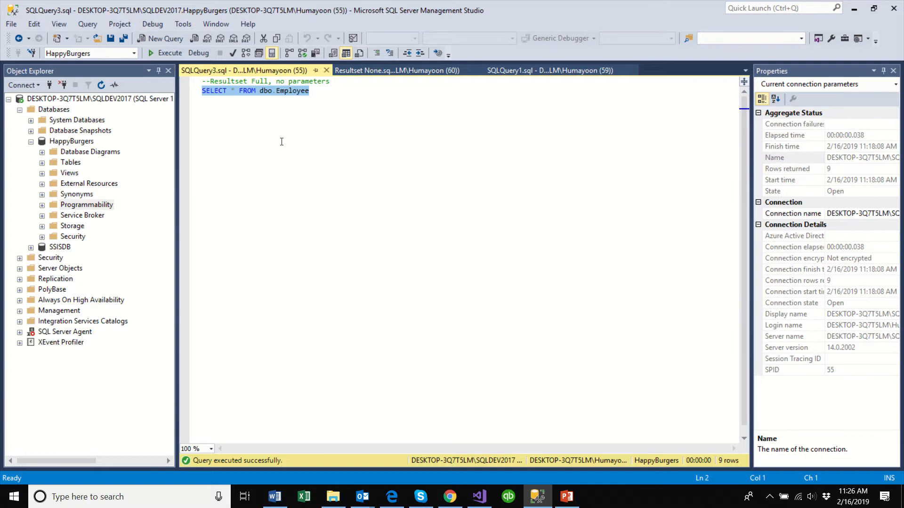
pyautogui.click(317, 90)
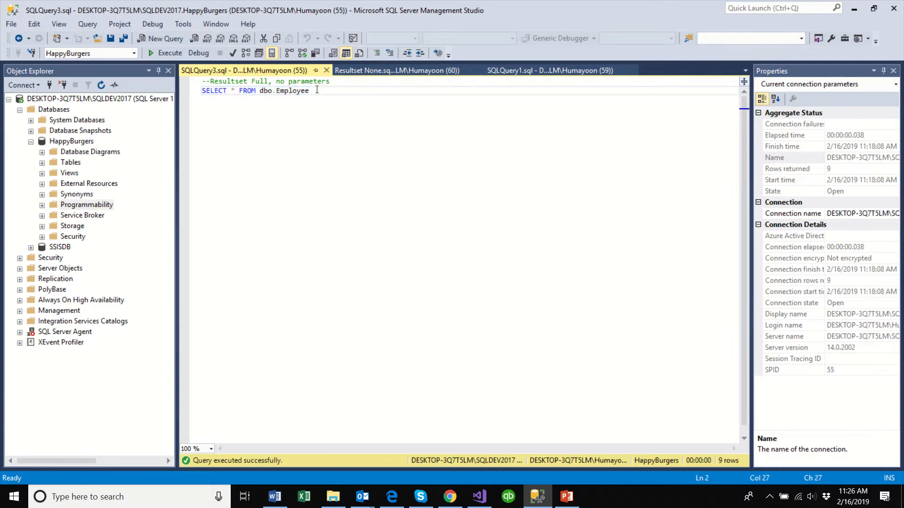
pyautogui.click(91, 54)
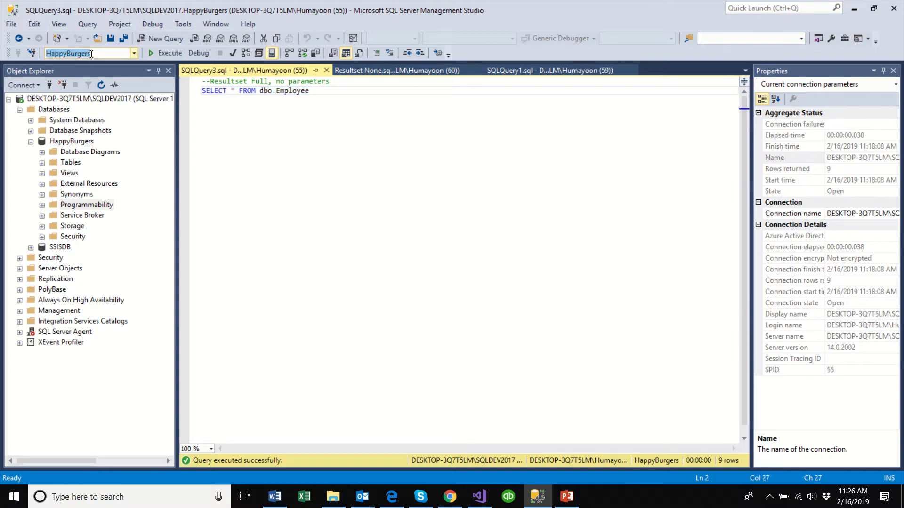
pyautogui.click(316, 94)
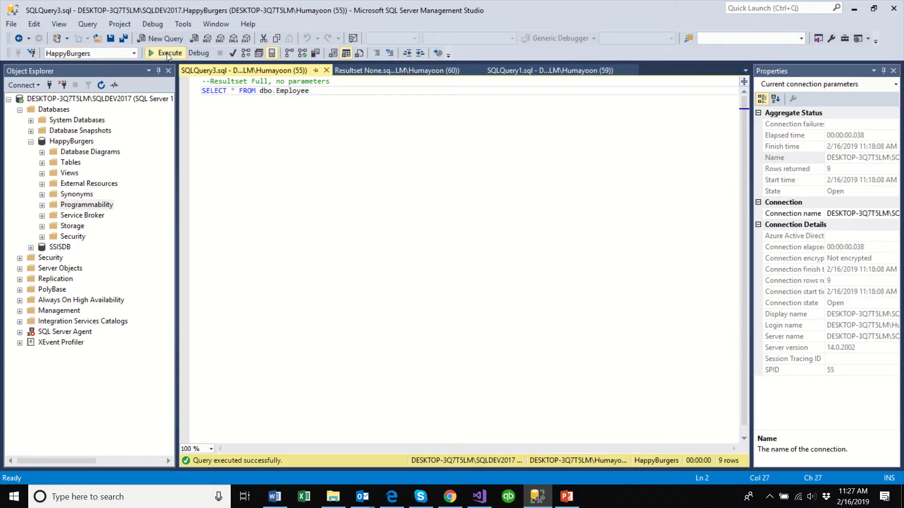
pyautogui.click(167, 53)
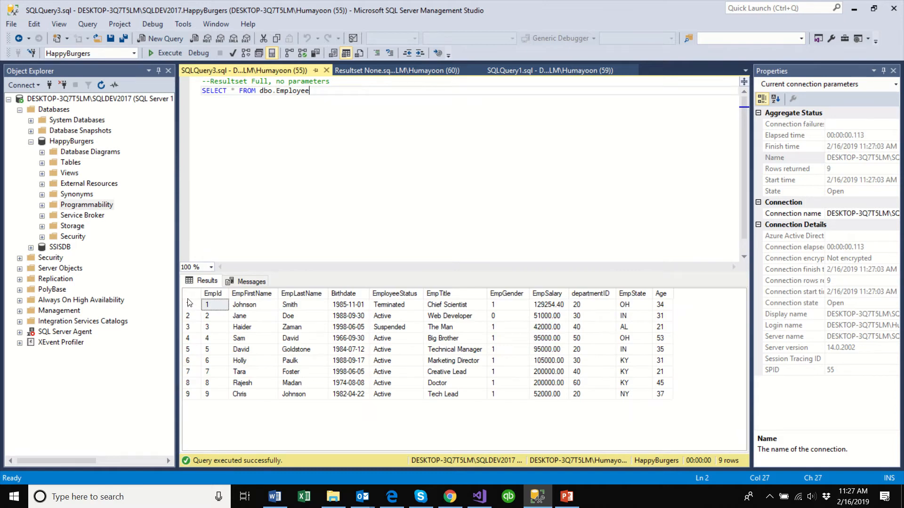
pyautogui.click(349, 326)
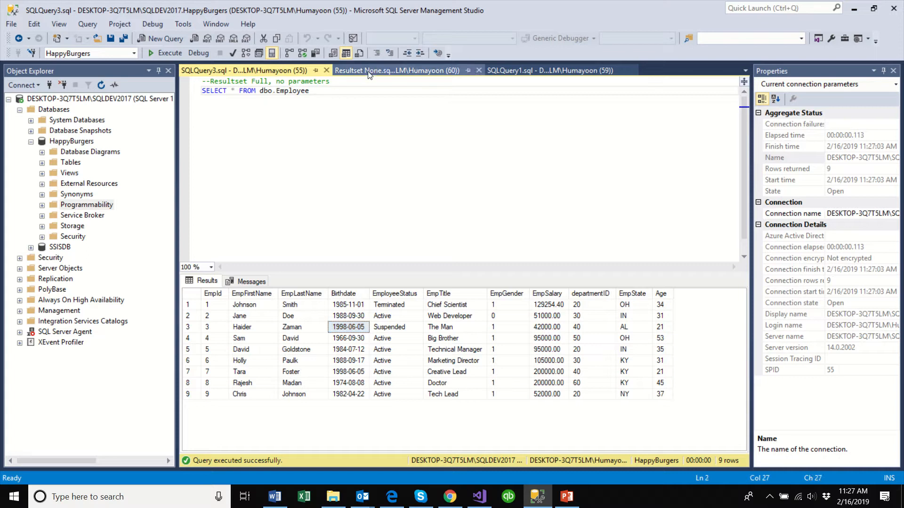
# Compare the UPDATE statement in the Resultset None query with the first employee row returned by the SELECT query.
pyautogui.click(397, 70)
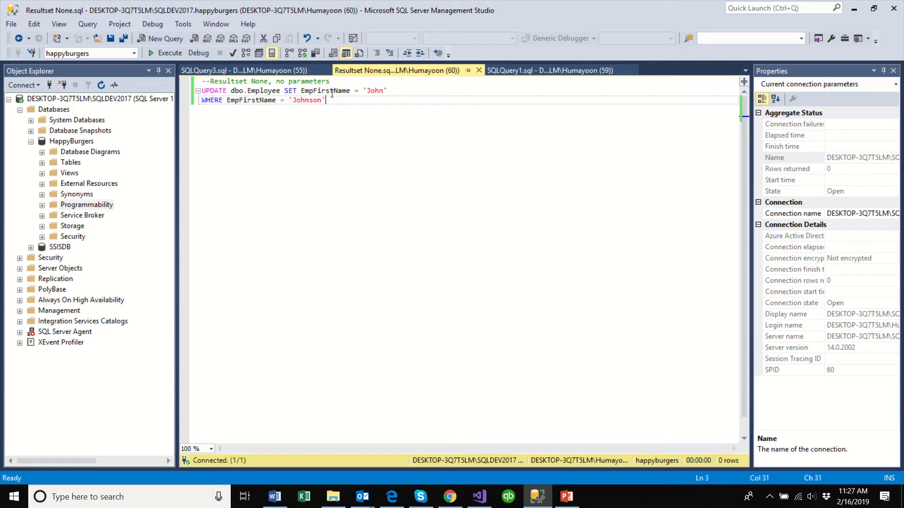
pyautogui.moveTo(332, 102); pyautogui.dragTo(202, 81)
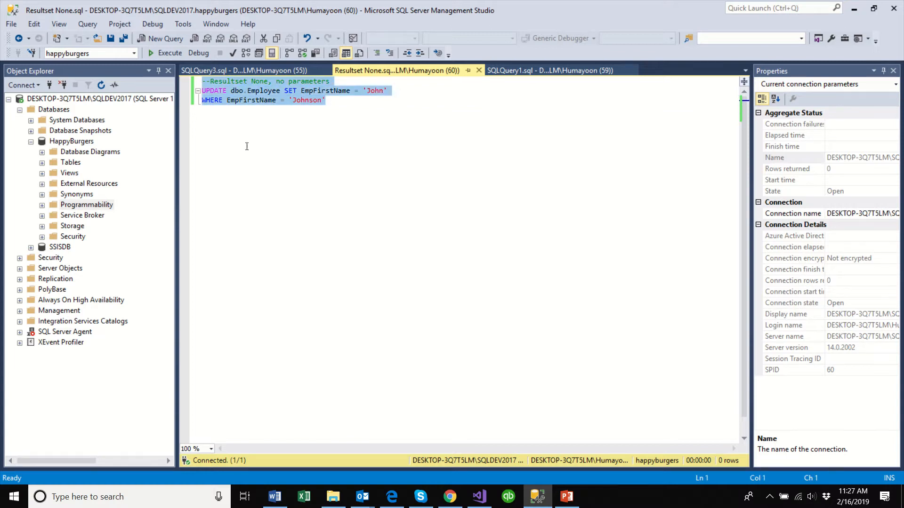
pyautogui.click(367, 108)
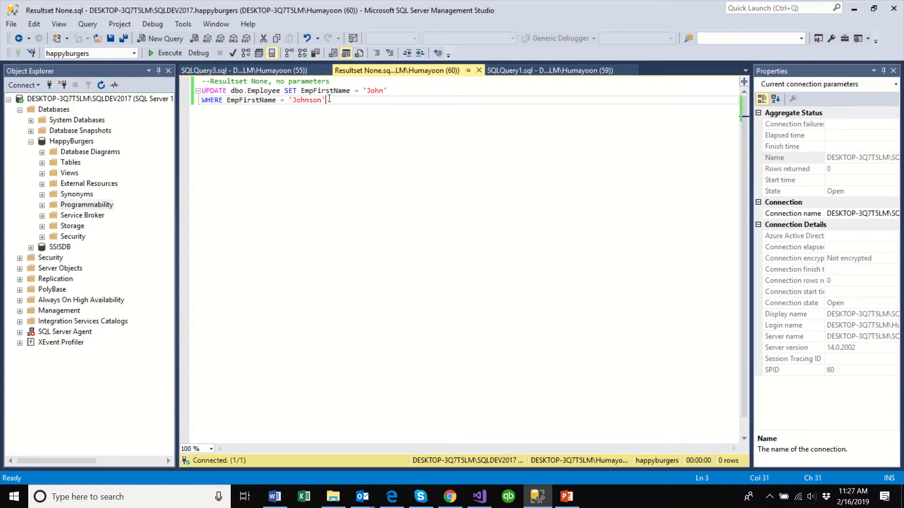
pyautogui.click(276, 72)
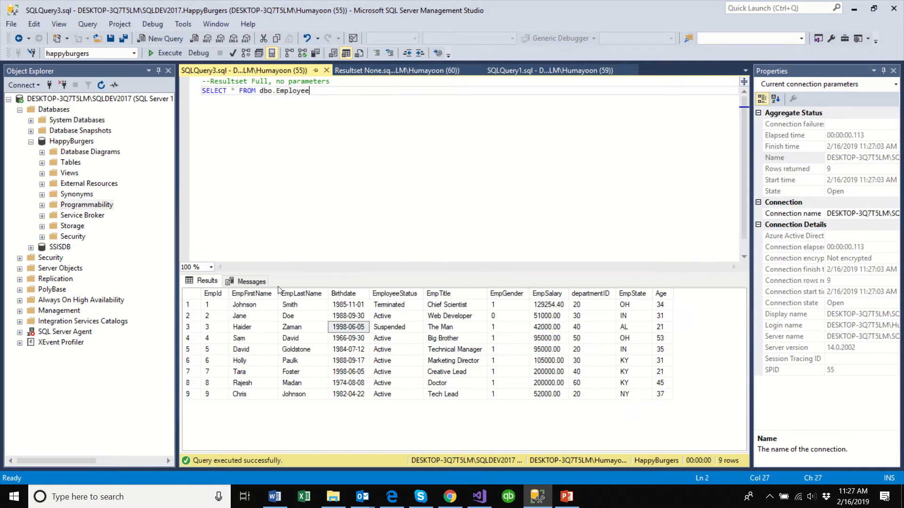
pyautogui.click(199, 305)
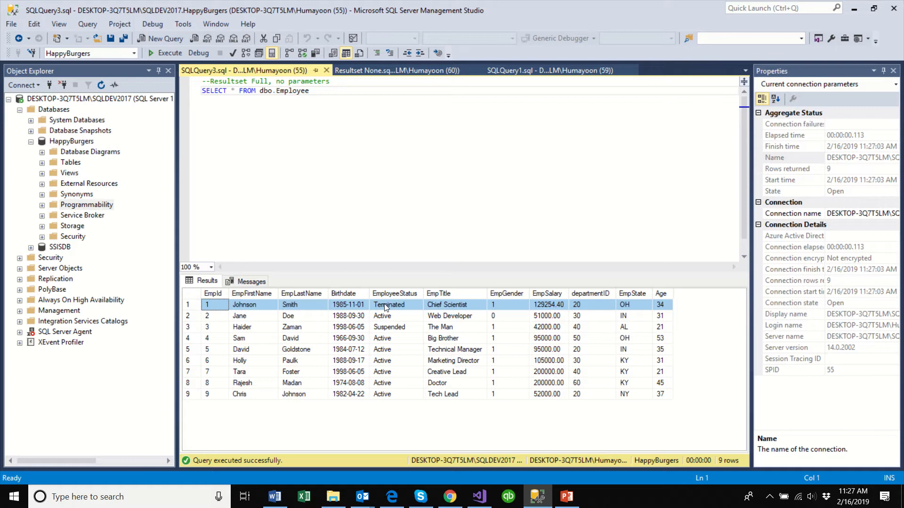
pyautogui.click(402, 70)
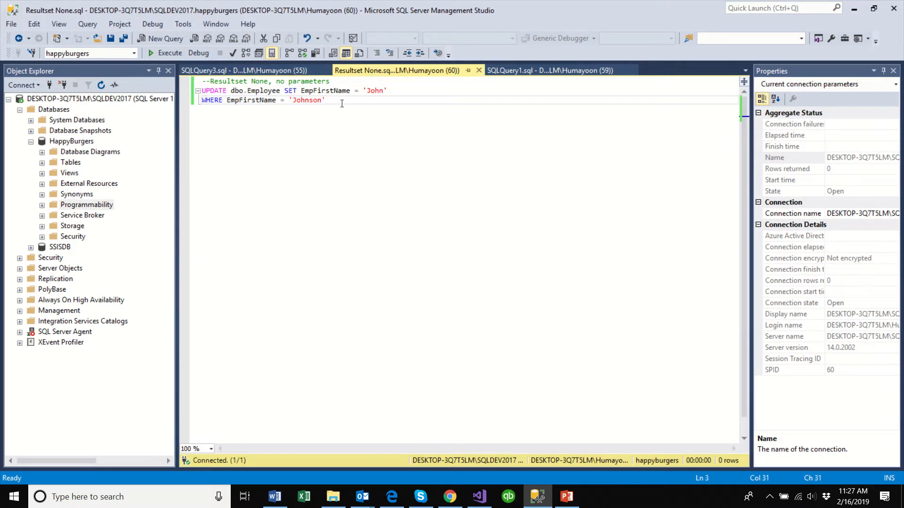
pyautogui.click(234, 70)
pyautogui.click(258, 307)
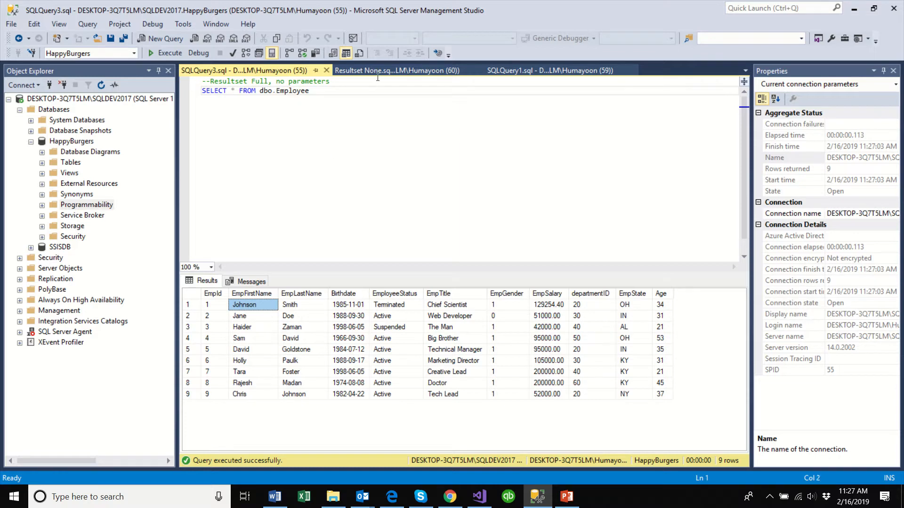
# Copy the entire Resultset None query, including its comment and the UPDATE of EmpFirstName in dbo.Employee.
pyautogui.click(390, 70)
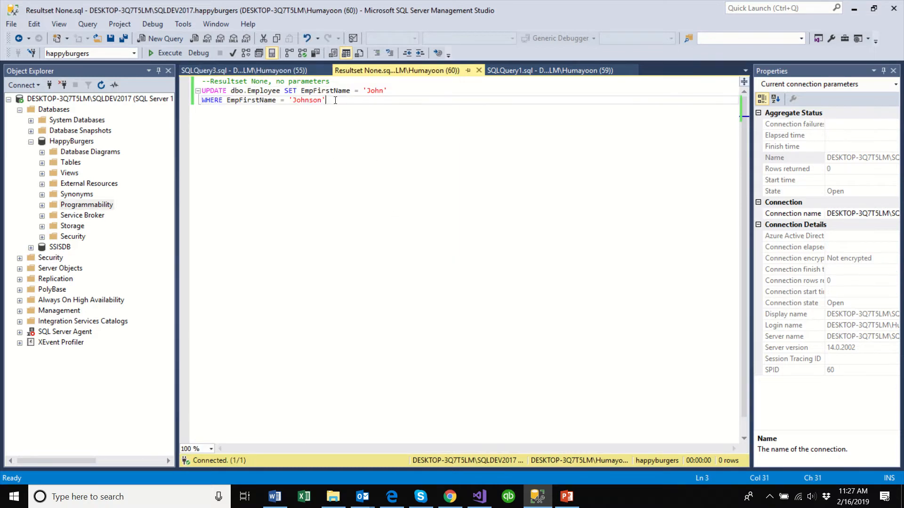
pyautogui.moveTo(336, 101); pyautogui.dragTo(168, 84)
pyautogui.rightClick(243, 86)
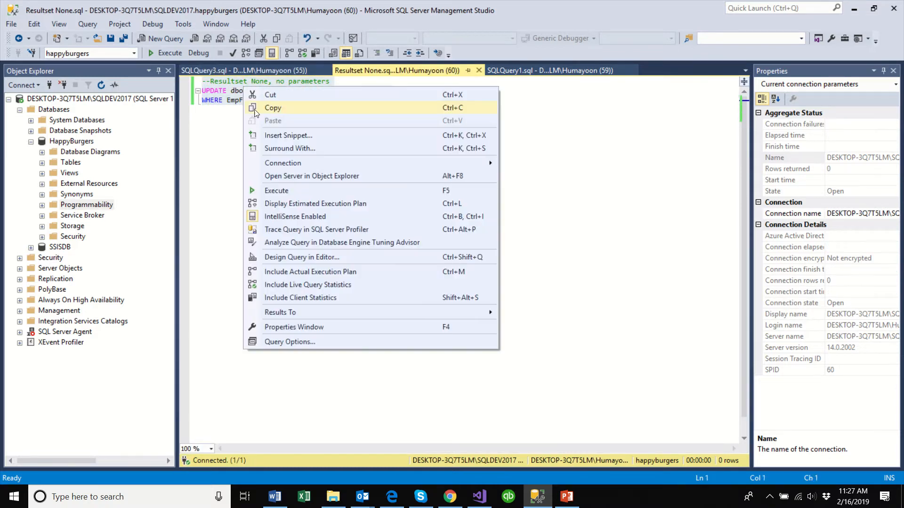
pyautogui.click(254, 110)
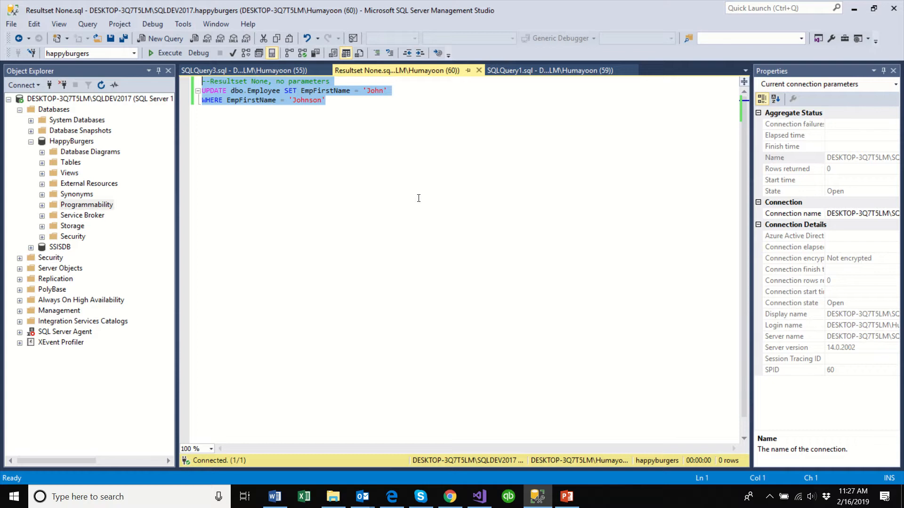
# Switch to Visual Studio and paste the copied UPDATE query as the Execute SQL Task's SQLStatement.
pyautogui.click(480, 497)
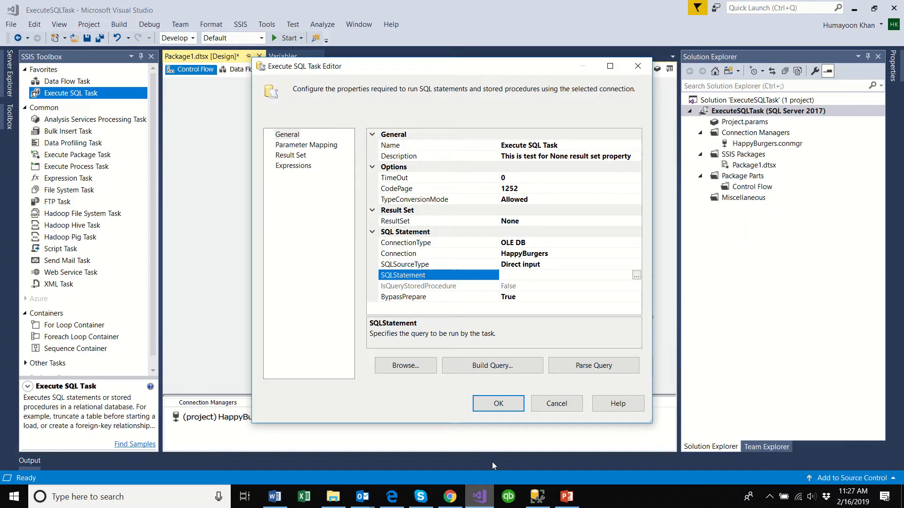
pyautogui.click(545, 265)
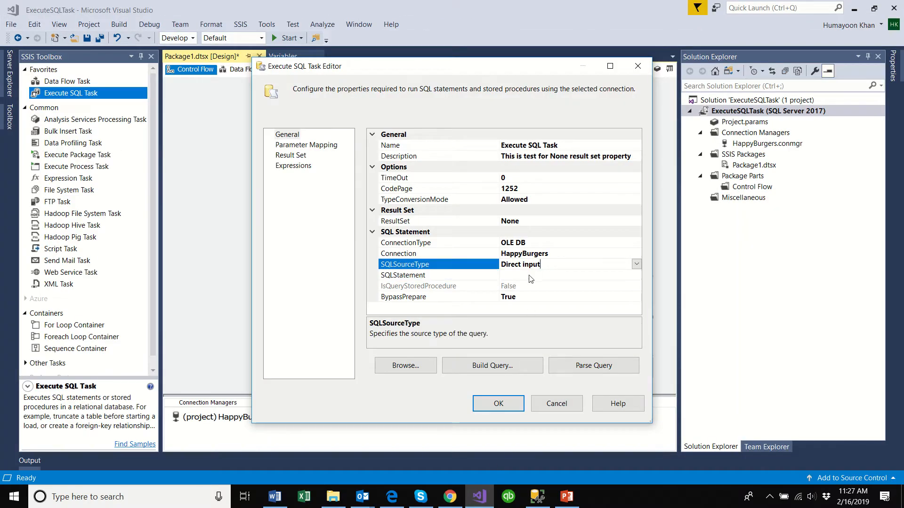
pyautogui.click(530, 277)
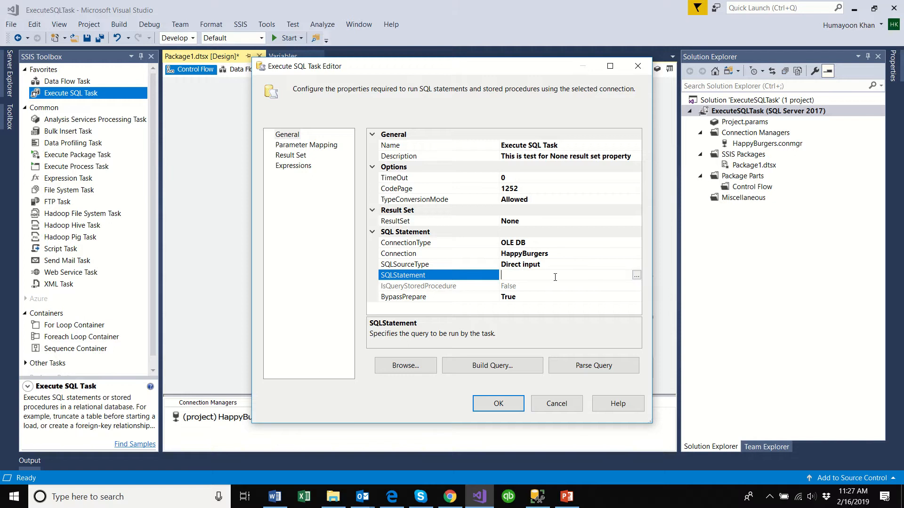
pyautogui.click(636, 276)
pyautogui.rightClick(396, 174)
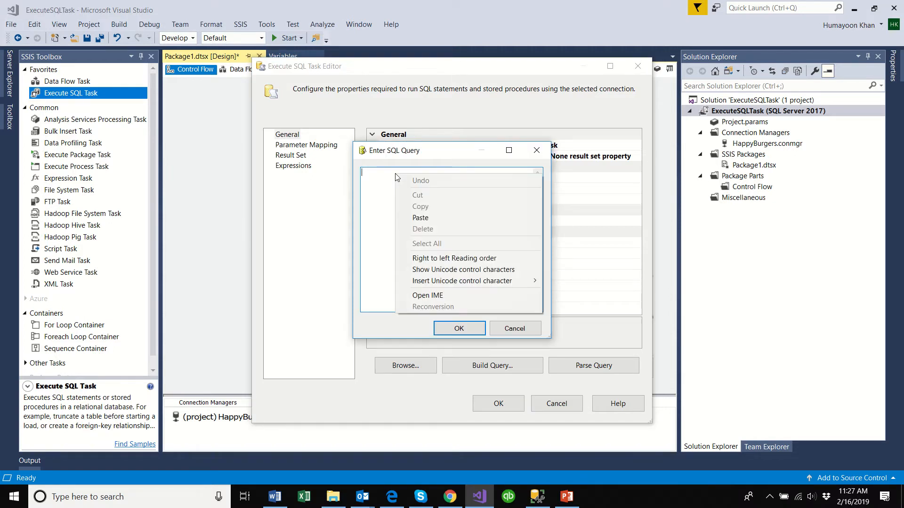
pyautogui.click(430, 218)
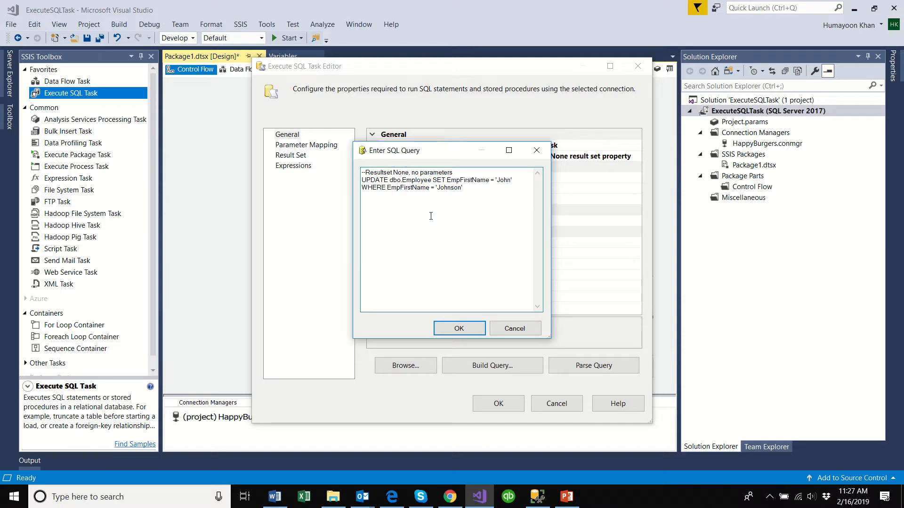
pyautogui.click(459, 328)
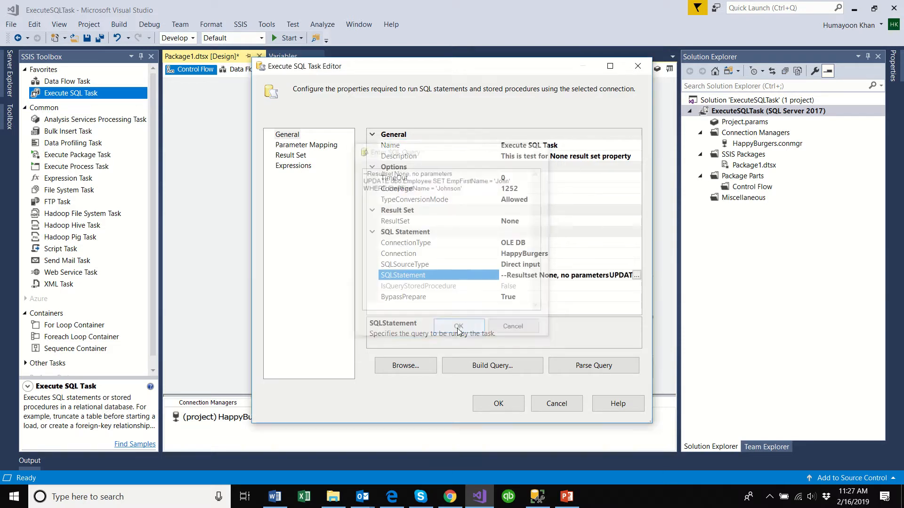
# Review the task's stored procedure, connection, SQL statement and ResultSet properties, and its Result Set mapping page.
pyautogui.click(541, 287)
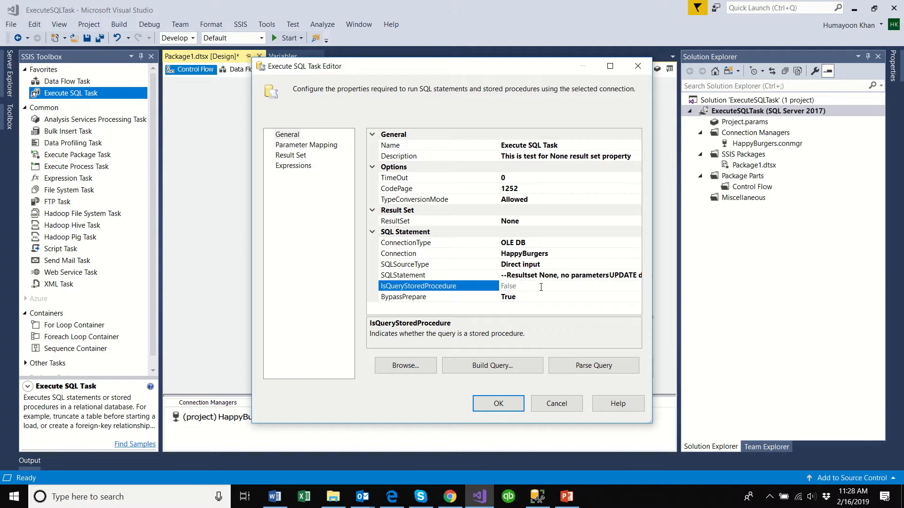
pyautogui.click(561, 254)
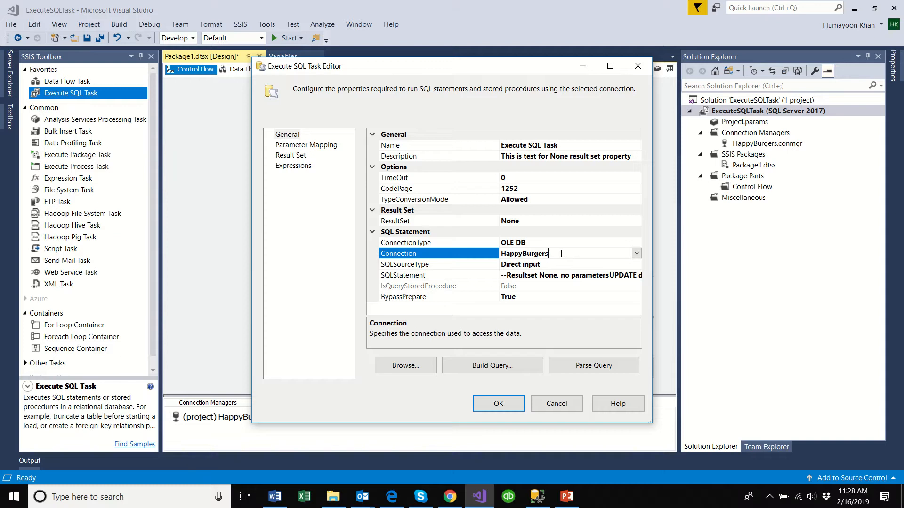
pyautogui.click(550, 278)
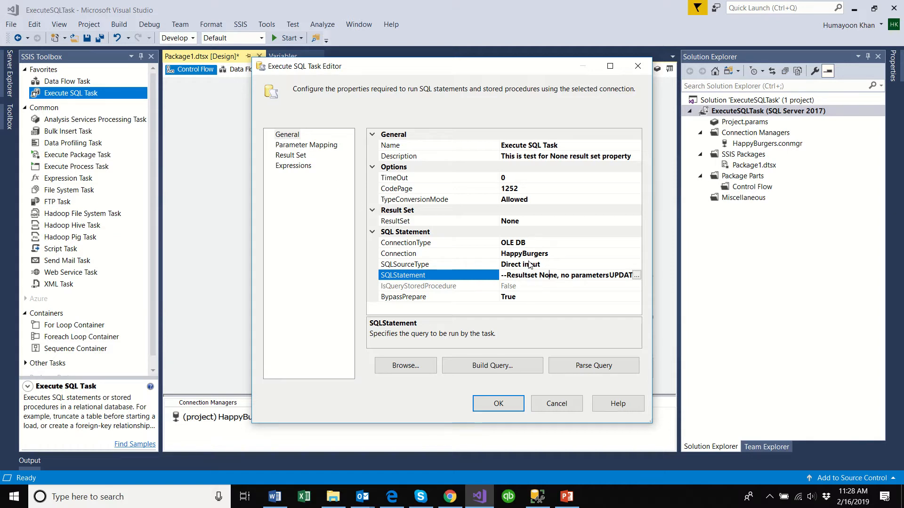
pyautogui.click(636, 275)
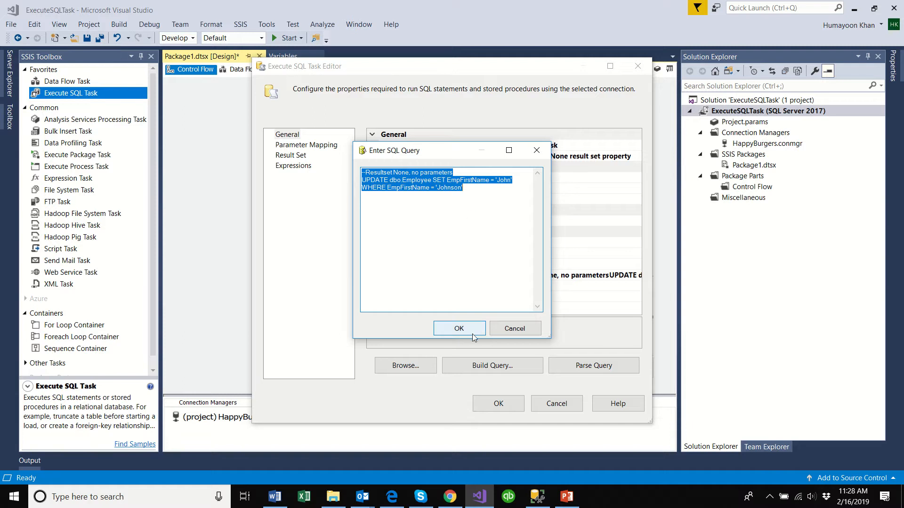
pyautogui.click(473, 331)
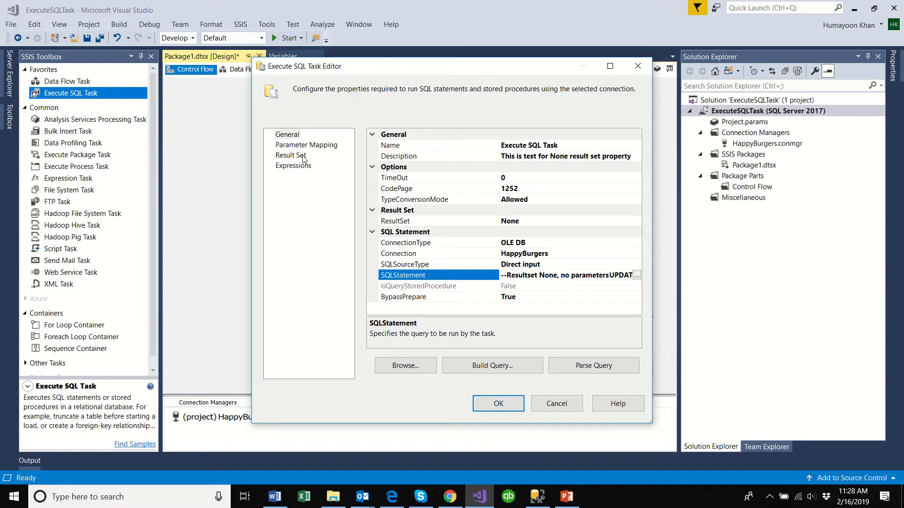
pyautogui.click(545, 222)
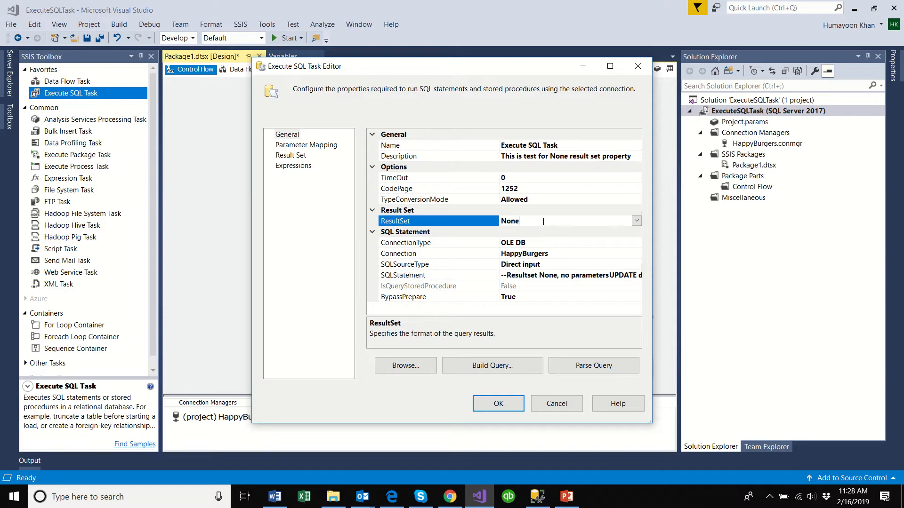
pyautogui.click(293, 159)
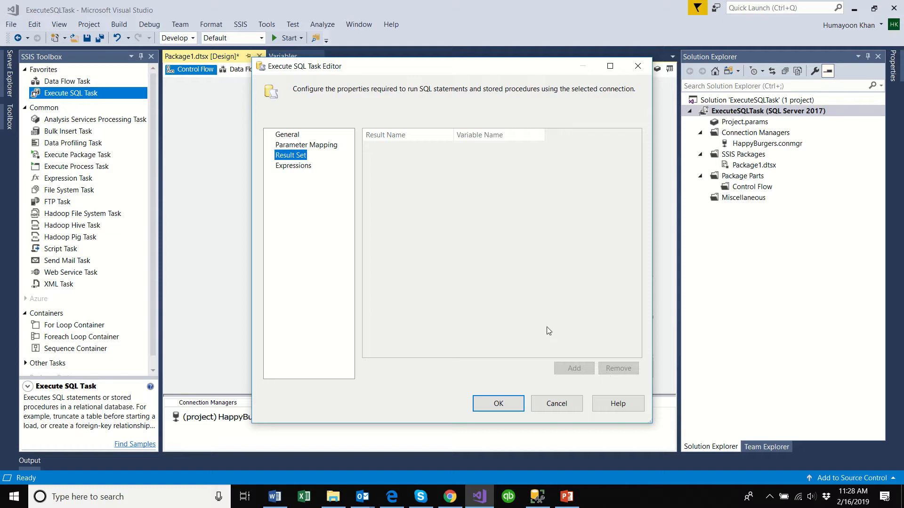
pyautogui.click(296, 136)
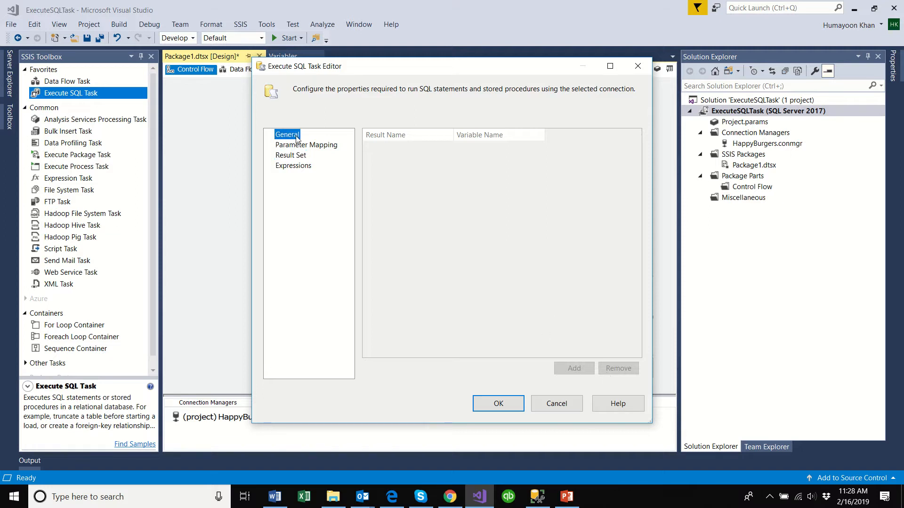
pyautogui.click(517, 287)
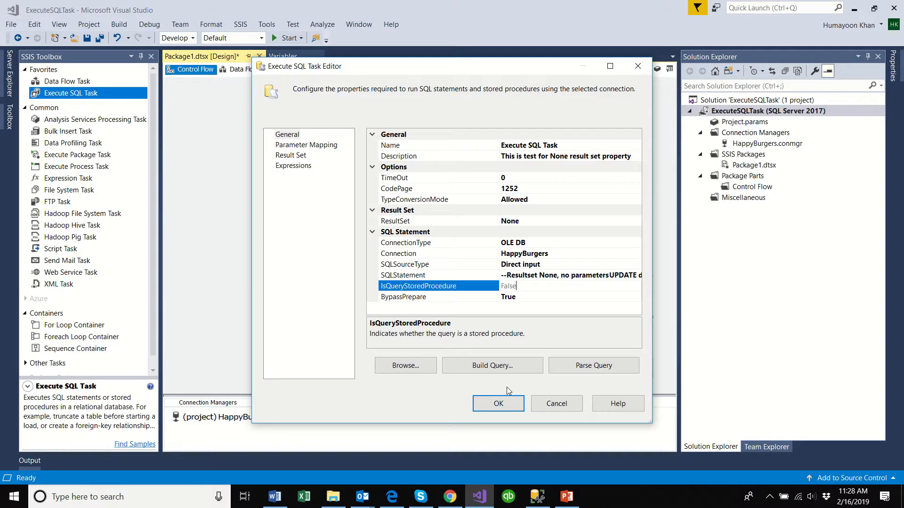
# Accept the Execute SQL Task settings and save the package with all project changes.
pyautogui.click(517, 409)
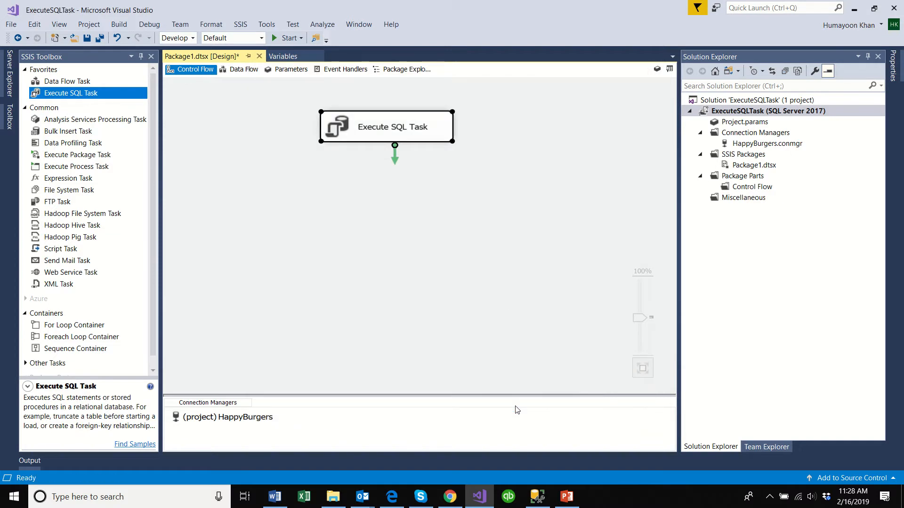
pyautogui.click(490, 212)
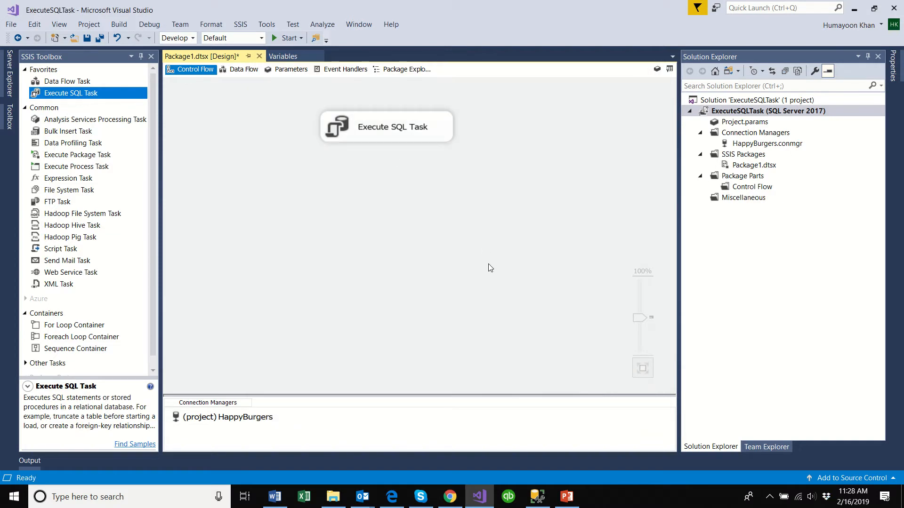
pyautogui.click(100, 38)
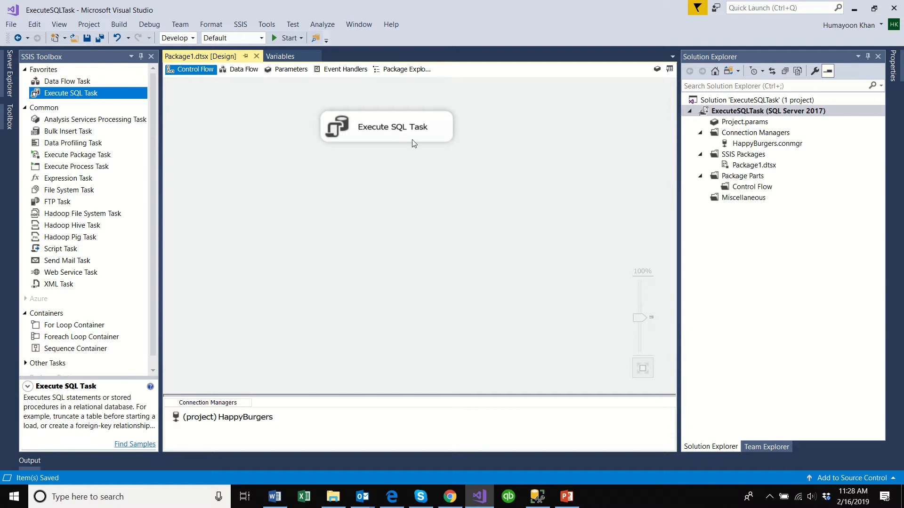
# Execute Package1.dtsx, and stop debugging once the run completes.
pyautogui.rightClick(729, 165)
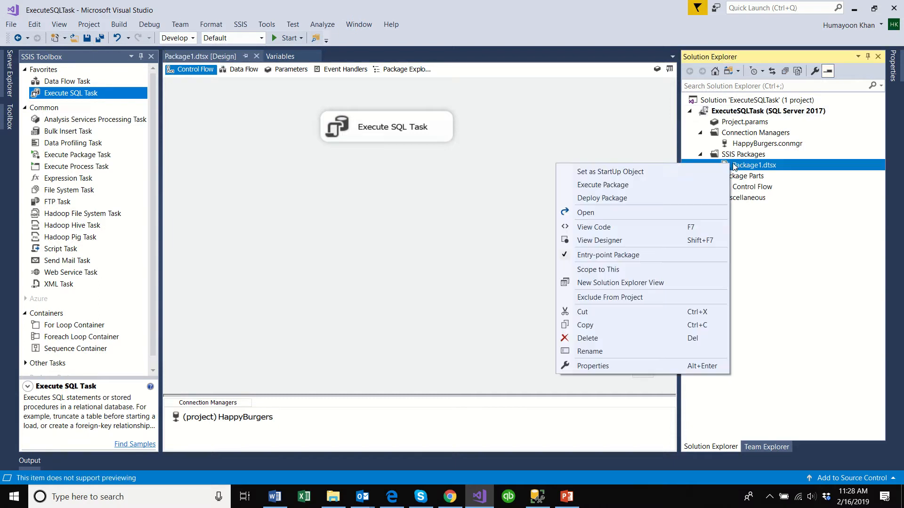
pyautogui.click(629, 185)
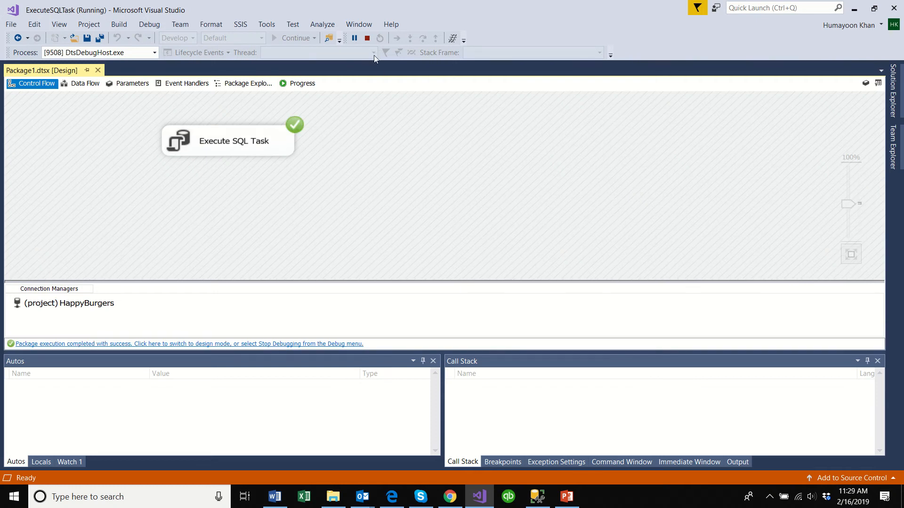
pyautogui.click(367, 38)
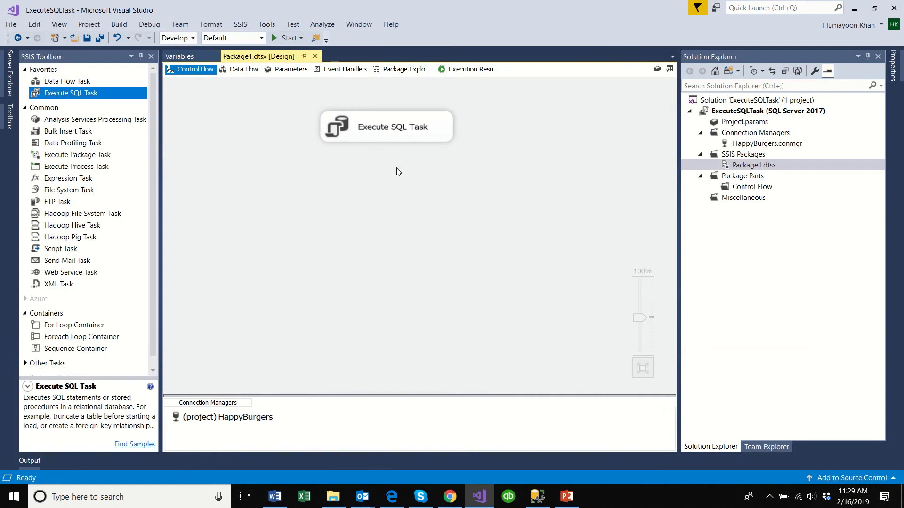
# Switch to SQL Server Management Studio and rerun SELECT * FROM dbo.Employee to check the first row's EmpFirstName.
pyautogui.click(537, 497)
pyautogui.click(318, 106)
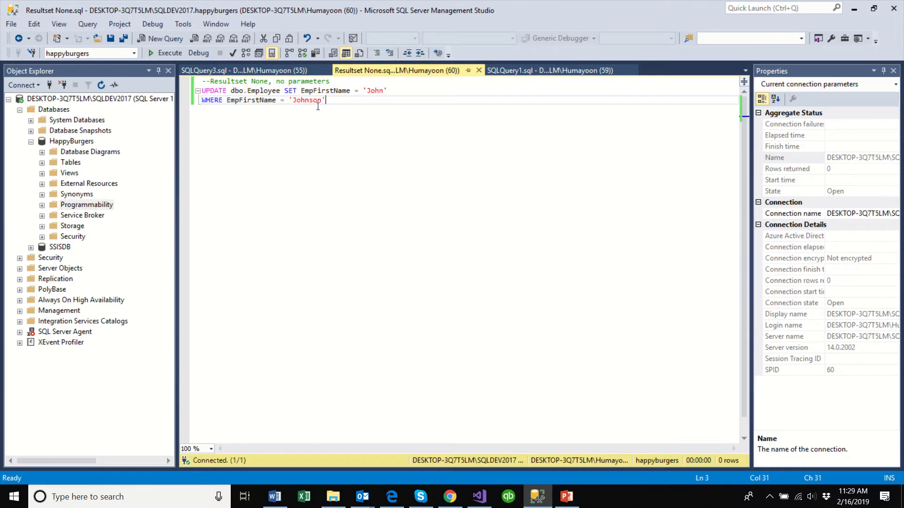
pyautogui.click(261, 71)
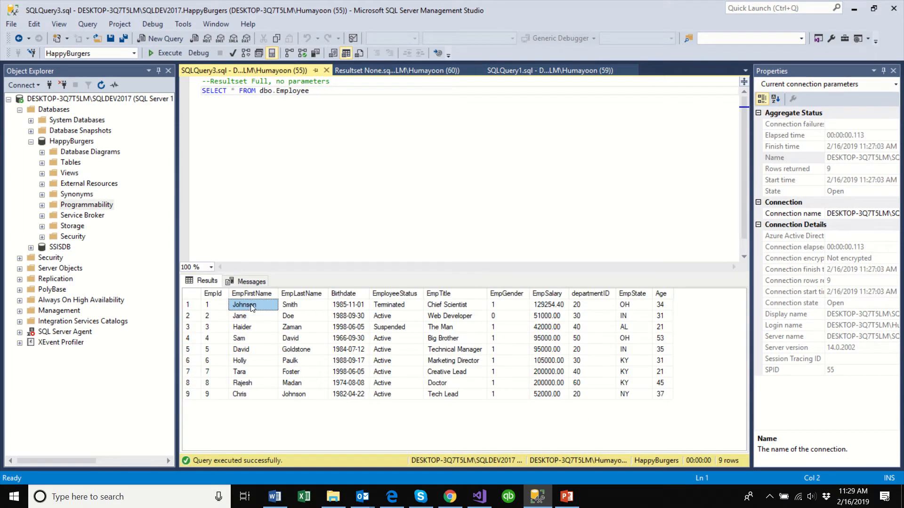
pyautogui.click(318, 96)
pyautogui.click(174, 52)
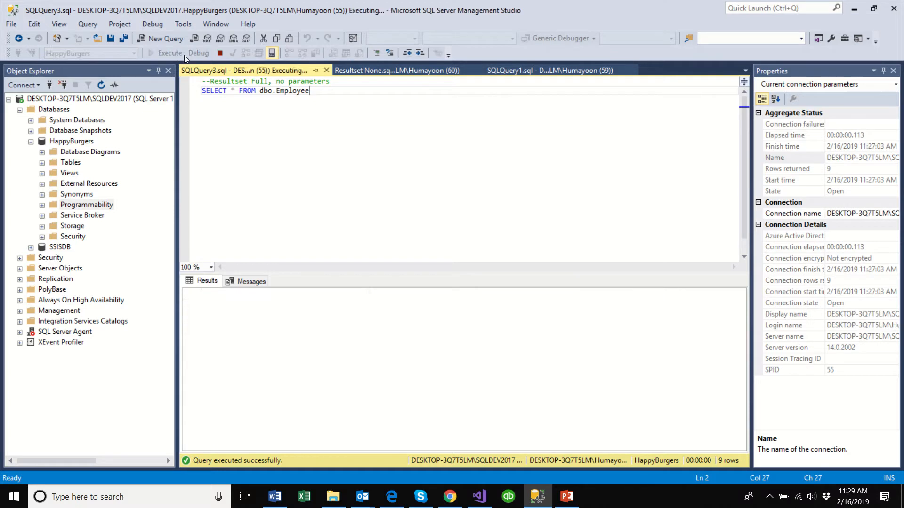
pyautogui.click(263, 307)
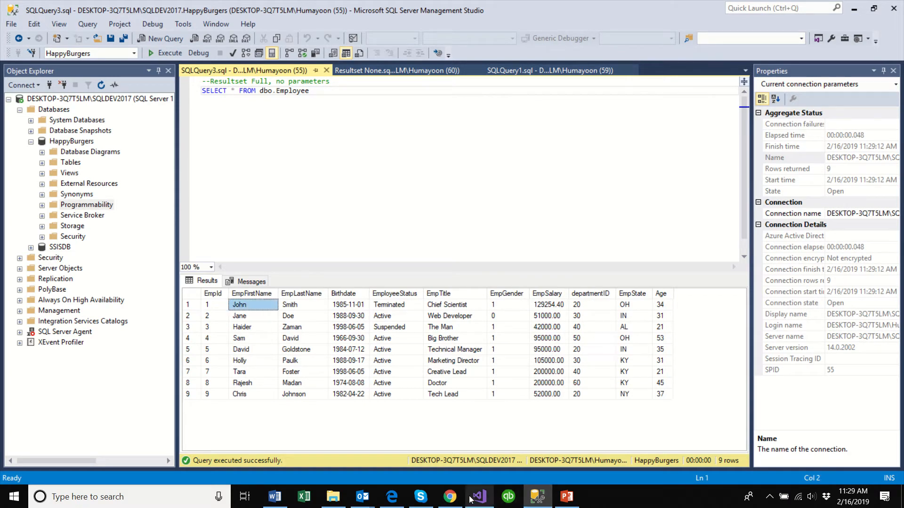
# Switch to Visual Studio, review the Execute SQL Task's ResultSet property in Package1.dtsx, and close its editor without changes.
pyautogui.click(457, 450)
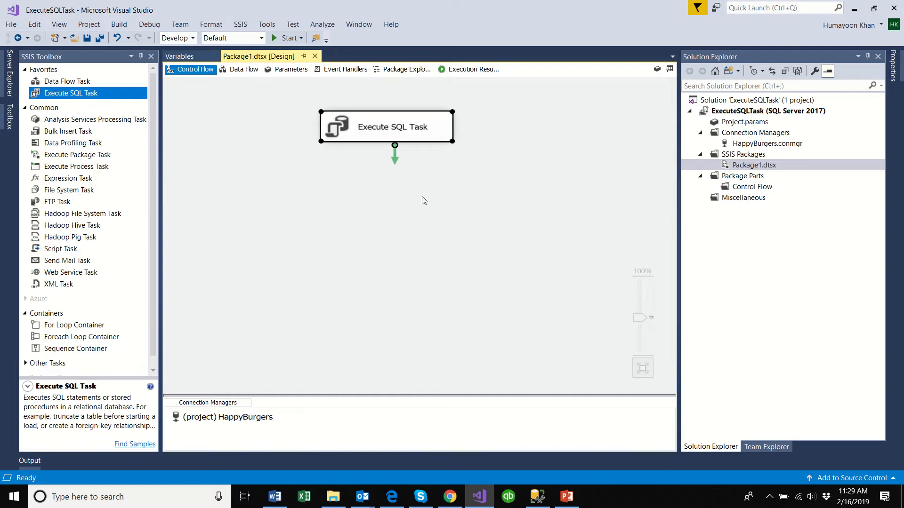
pyautogui.click(422, 137)
pyautogui.click(250, 420)
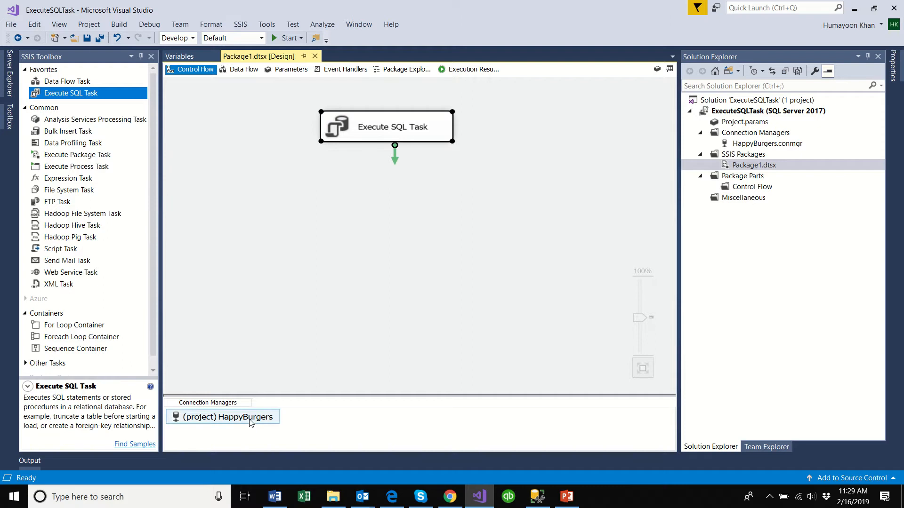
pyautogui.click(429, 245)
pyautogui.click(424, 132)
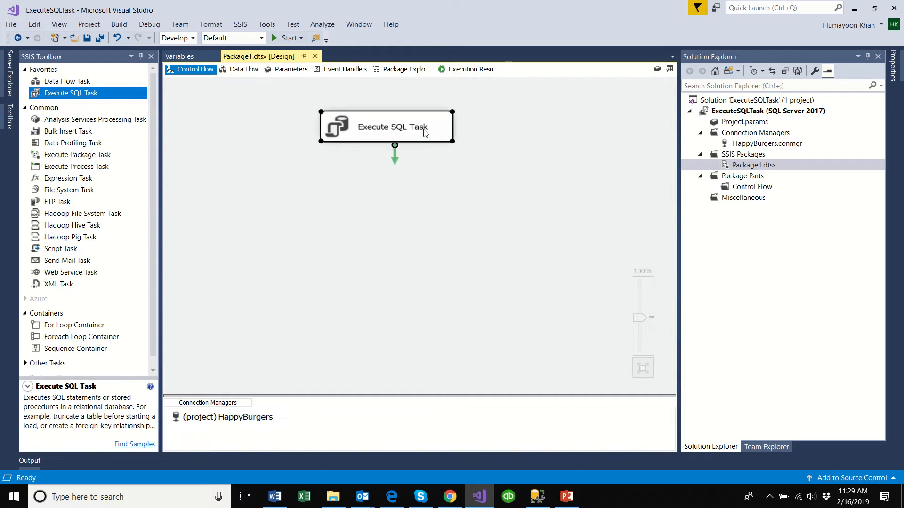
pyautogui.doubleClick(425, 133)
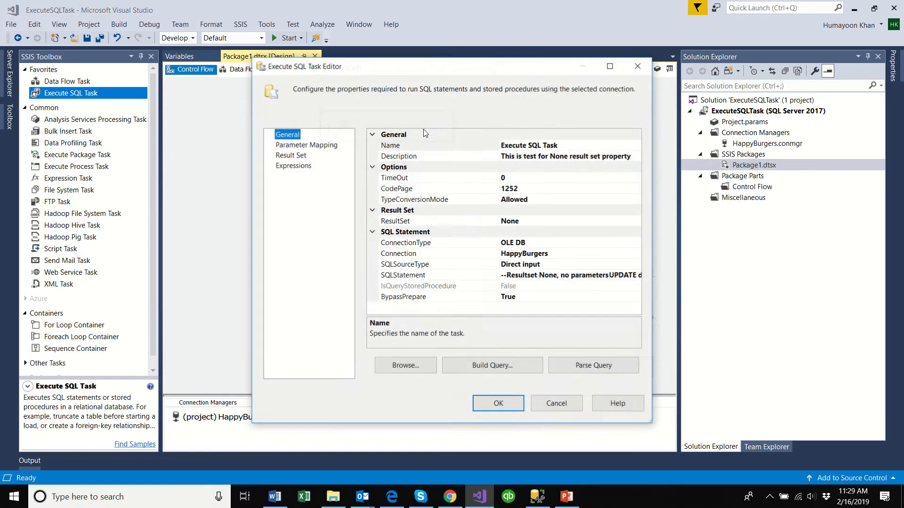
pyautogui.click(527, 223)
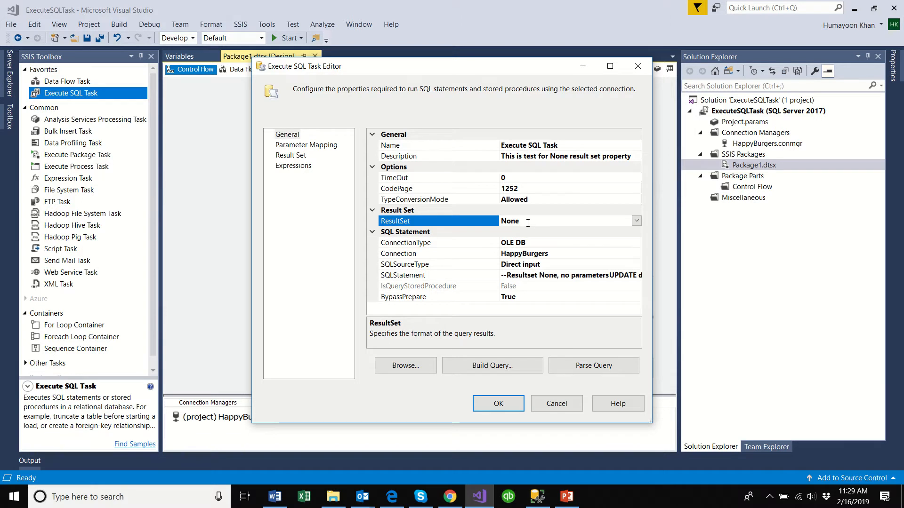
pyautogui.click(546, 407)
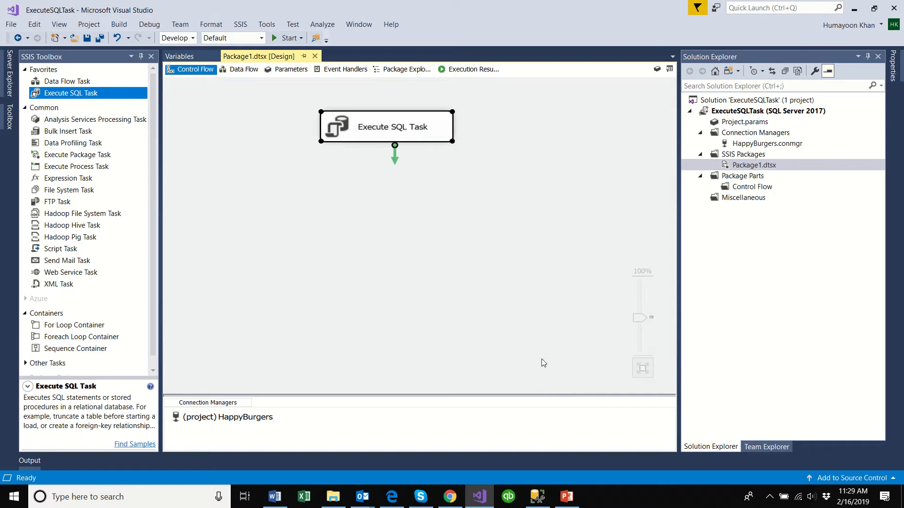
pyautogui.moveTo(490, 2)
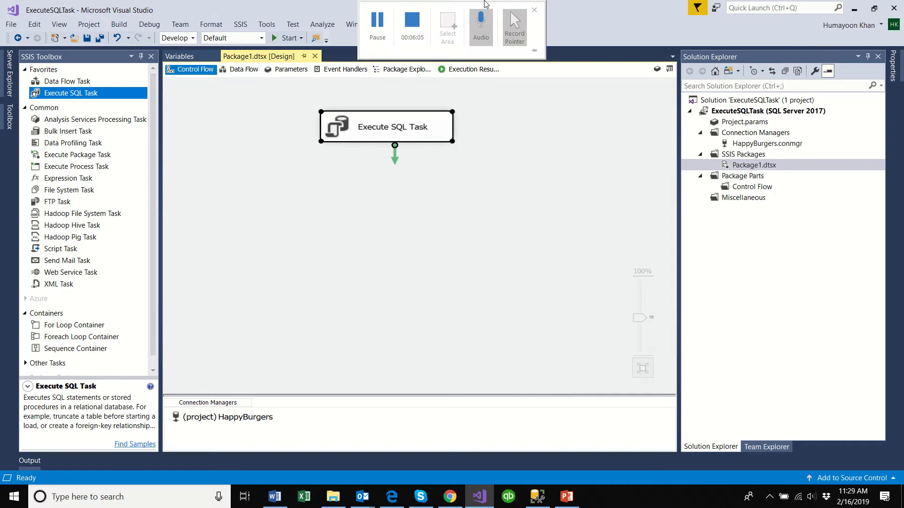
pyautogui.click(378, 23)
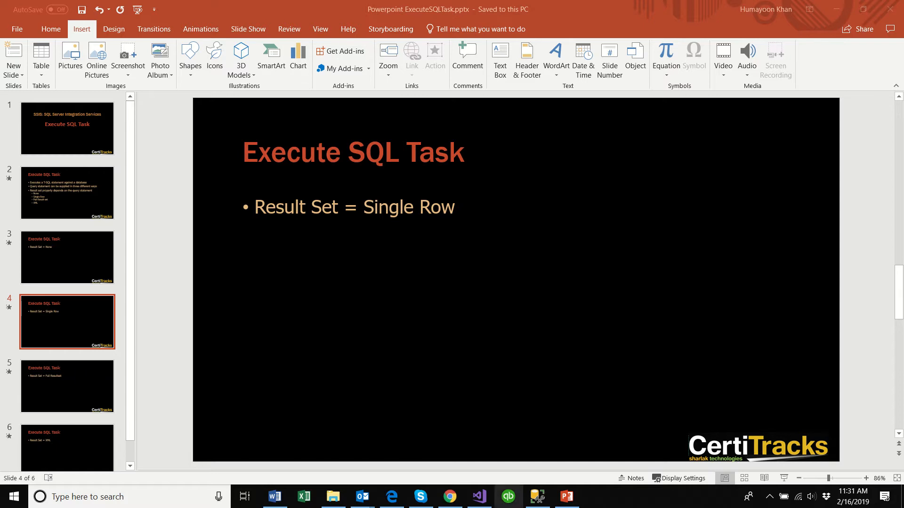
# Switch to SQL Server Management Studio, copy the "Returns a value, no parameters" query from SQLQuery1.sql, and return to Resultset Single Row.sql.
pyautogui.click(537, 500)
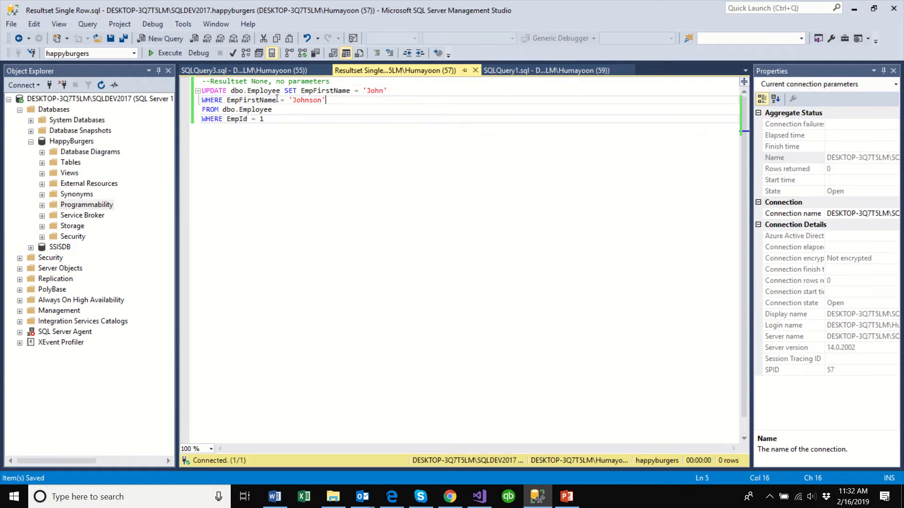
pyautogui.click(515, 70)
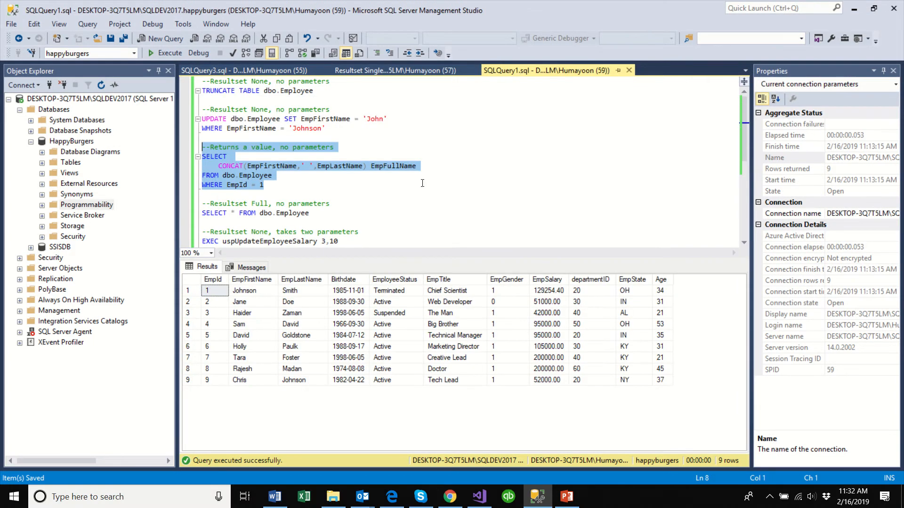
pyautogui.rightClick(230, 182)
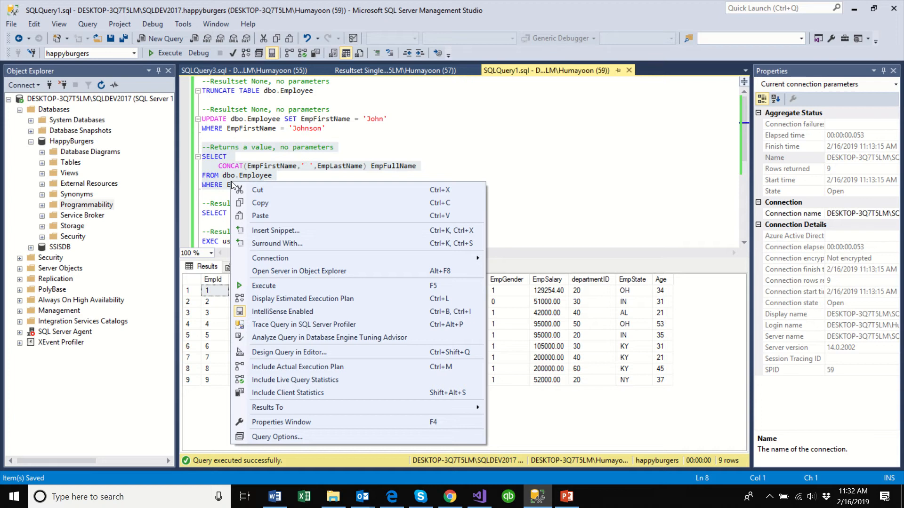
pyautogui.click(258, 202)
pyautogui.click(360, 70)
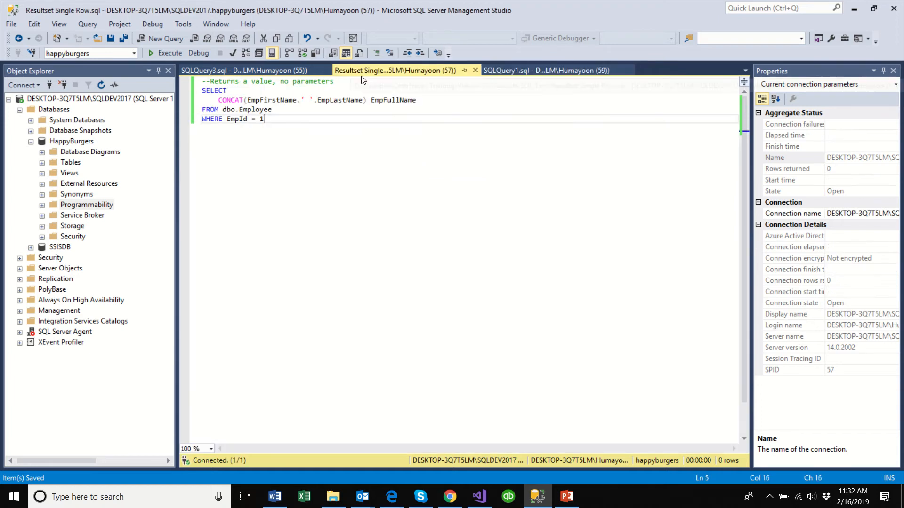
pyautogui.moveTo(265, 119); pyautogui.dragTo(191, 81)
pyautogui.rightClick(222, 103)
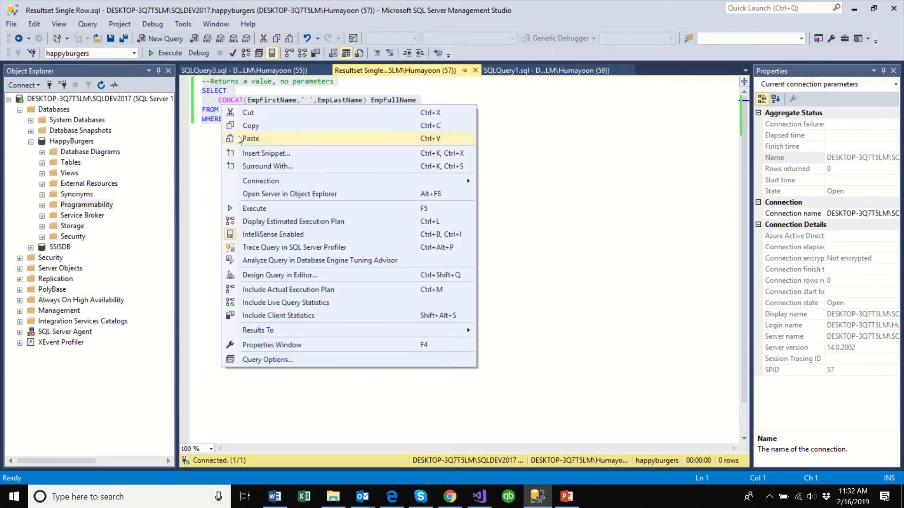
pyautogui.click(211, 134)
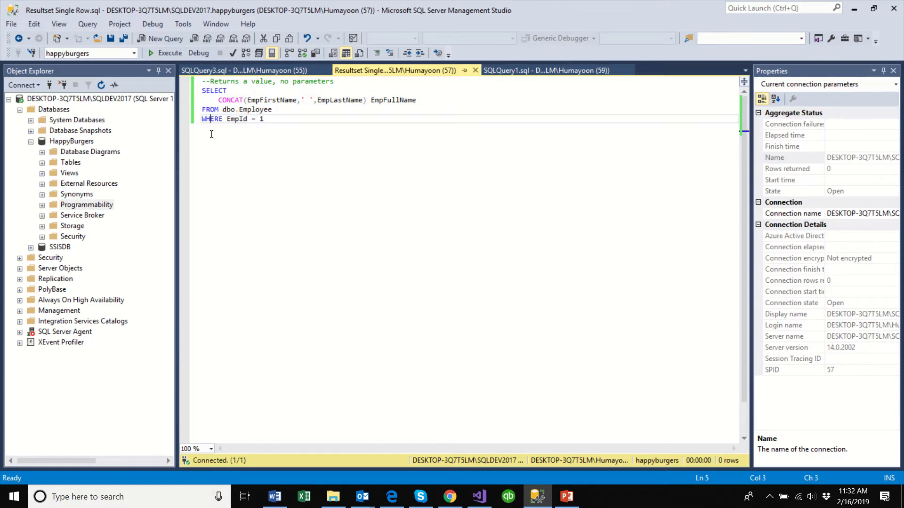
# Execute the EmpFullName query in Resultset Single Row.sql and examine the returned row.
pyautogui.click(276, 119)
pyautogui.click(171, 53)
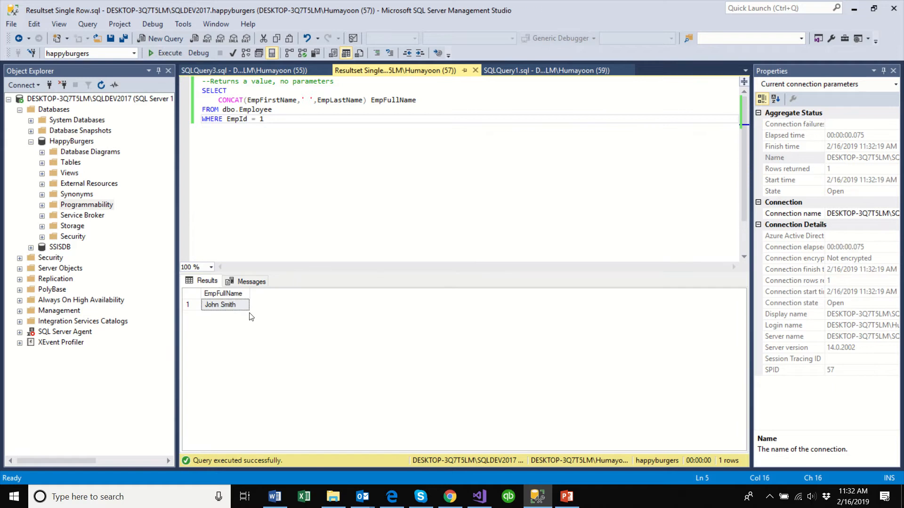
pyautogui.click(234, 306)
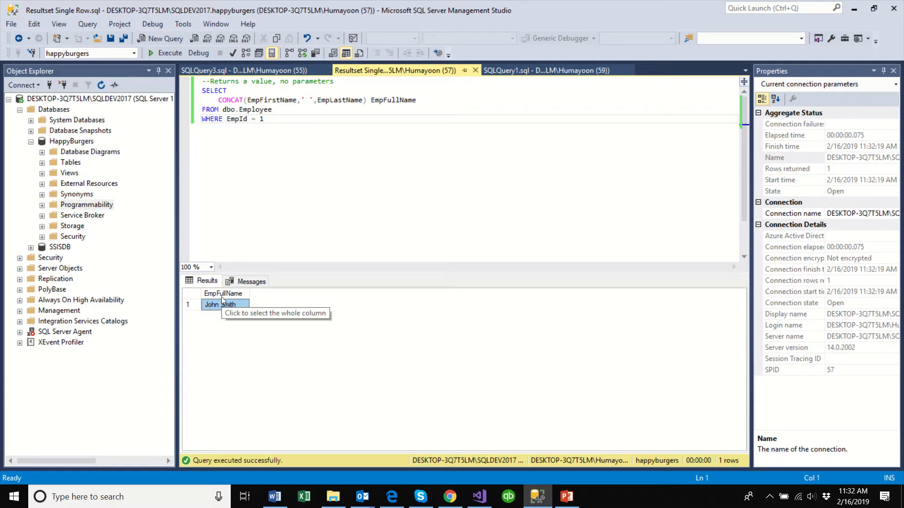
pyautogui.click(287, 113)
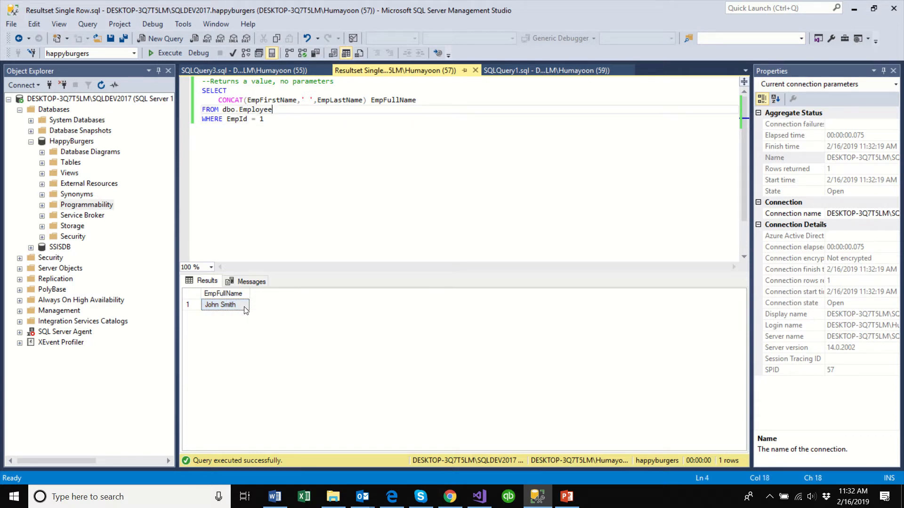
pyautogui.click(229, 306)
# Switch to Visual Studio, add a new SSIS package to the ExecuteSQLTask project, and close Package1.dtsx.
pyautogui.click(479, 496)
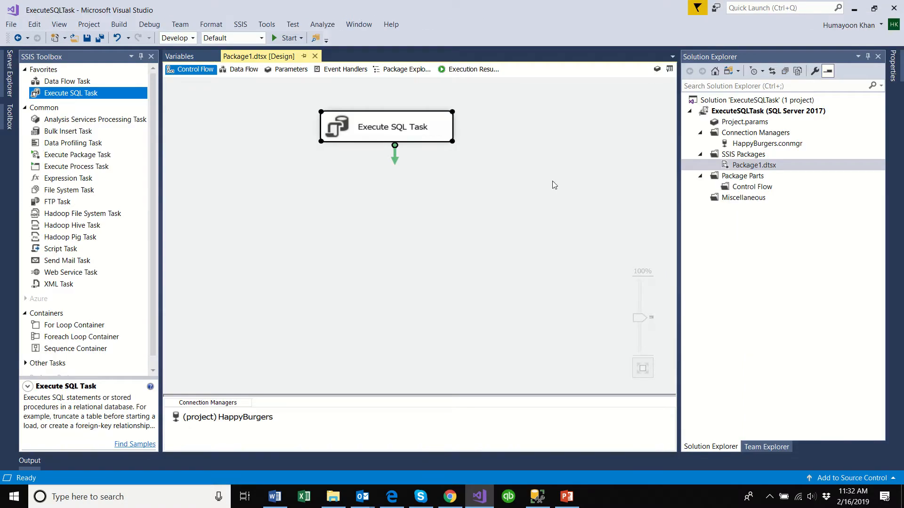
pyautogui.rightClick(725, 155)
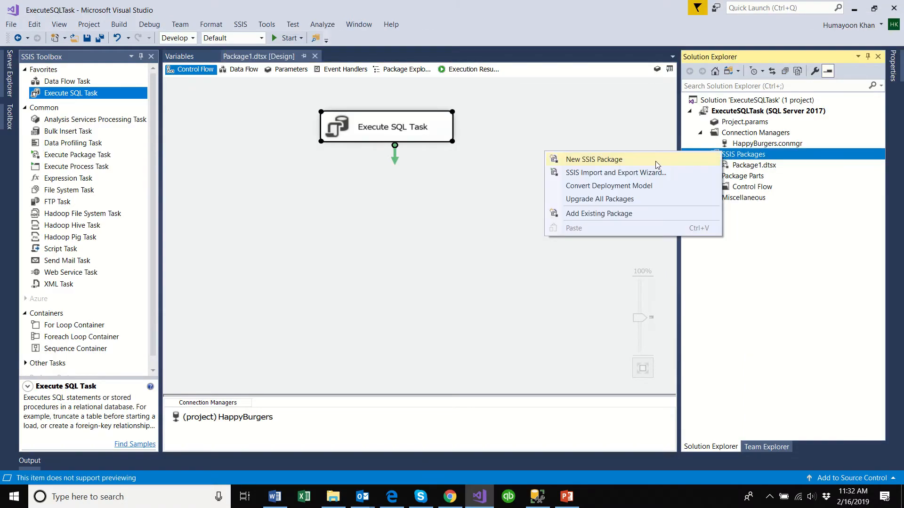
pyautogui.click(656, 161)
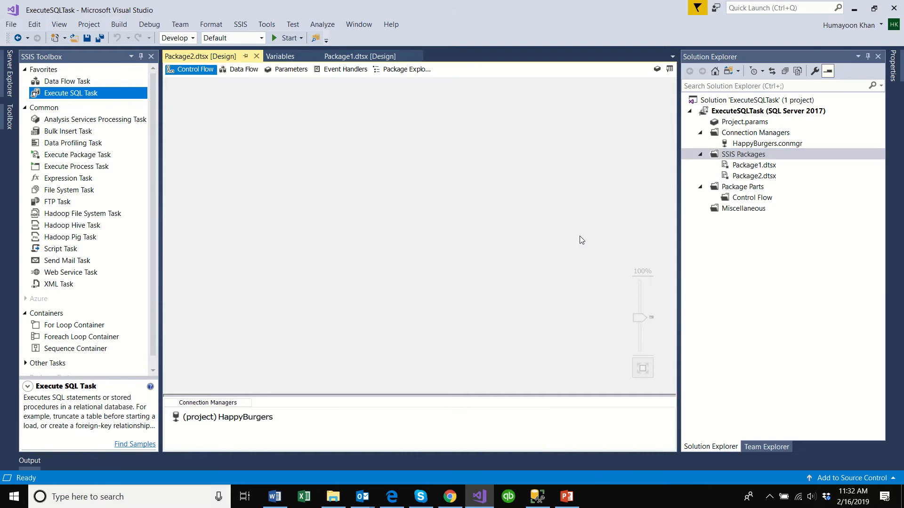
pyautogui.click(360, 56)
pyautogui.click(417, 56)
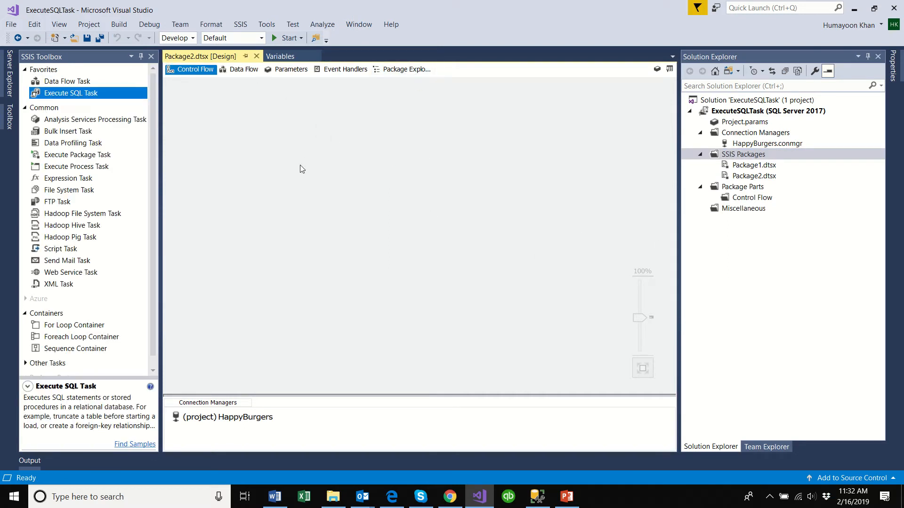
# Add an Execute SQL Task to the control flow of Package2.dtsx and open its editor.
pyautogui.click(87, 95)
pyautogui.moveTo(87, 97); pyautogui.dragTo(367, 125)
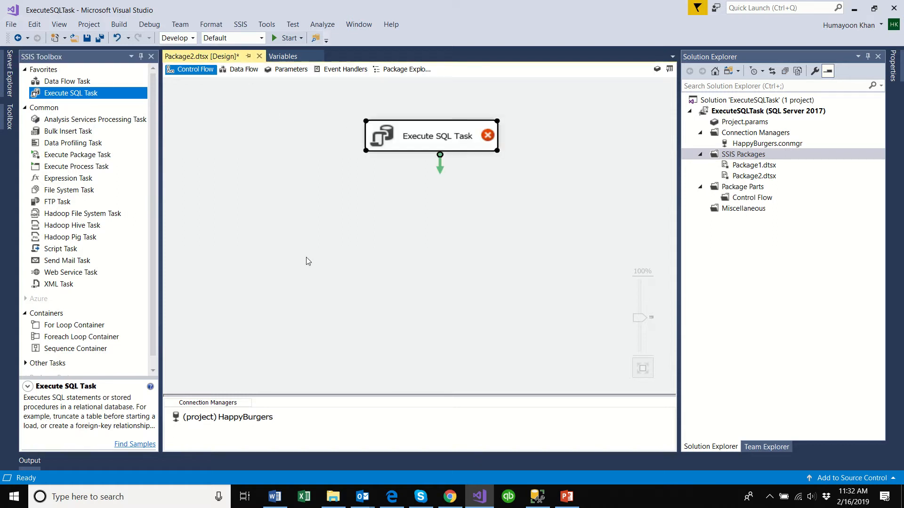
pyautogui.doubleClick(416, 137)
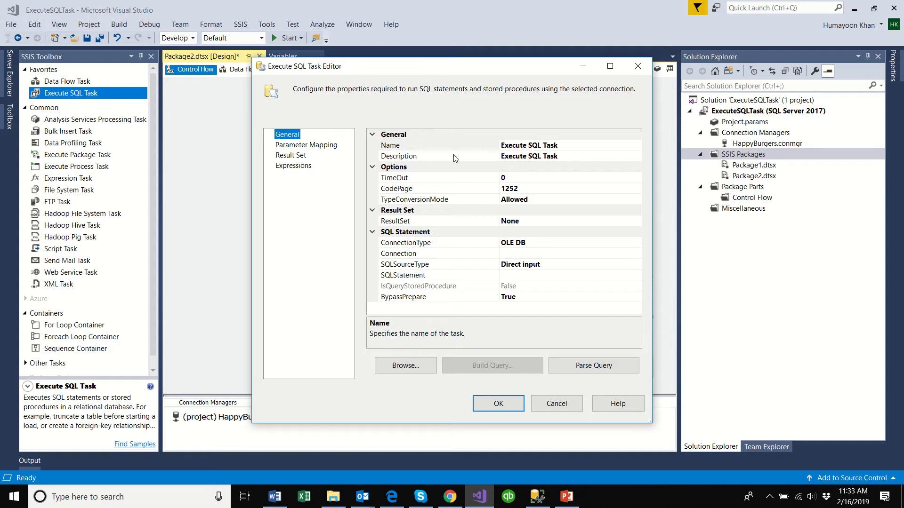
# Set the task's ResultSet to Single row and its Connection to HappyBurgers.
pyautogui.click(571, 146)
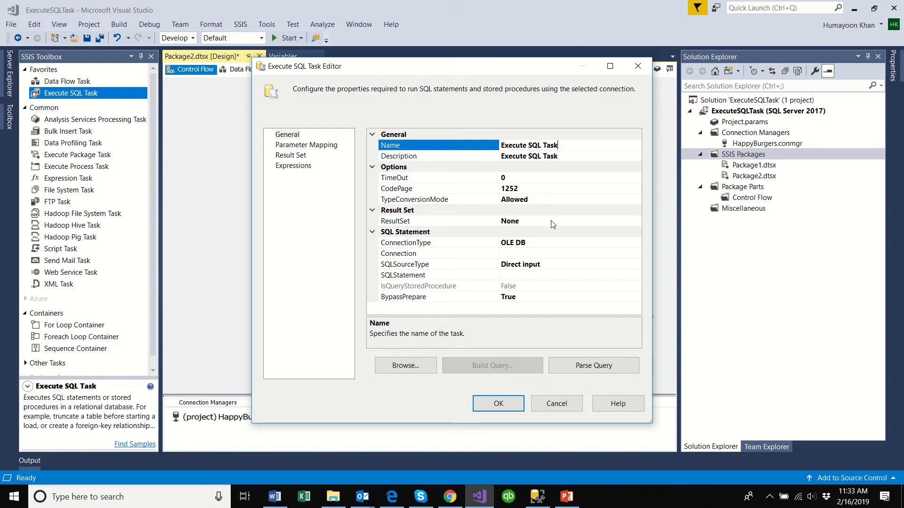
pyautogui.click(625, 224)
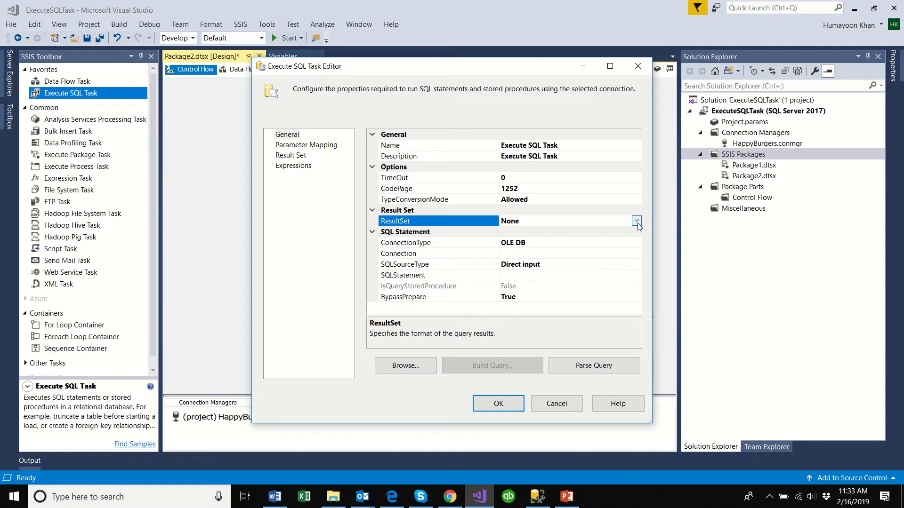
pyautogui.click(637, 222)
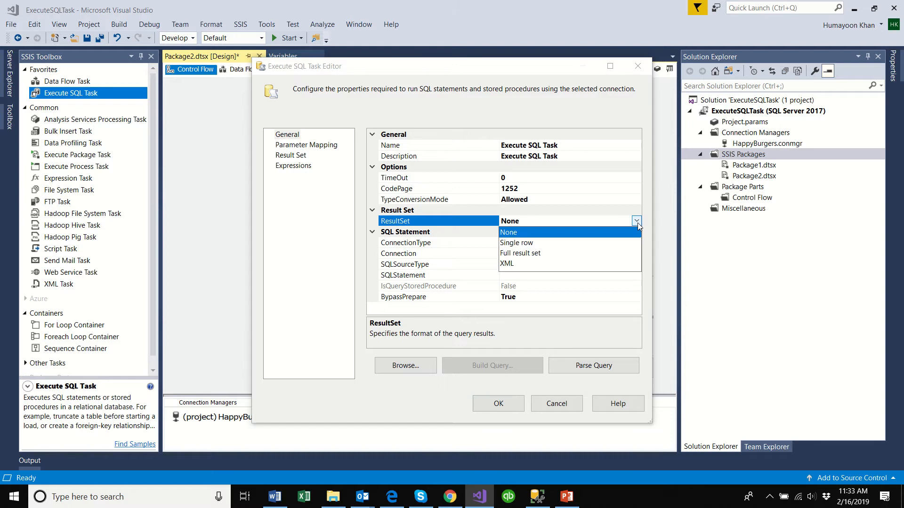
pyautogui.click(522, 243)
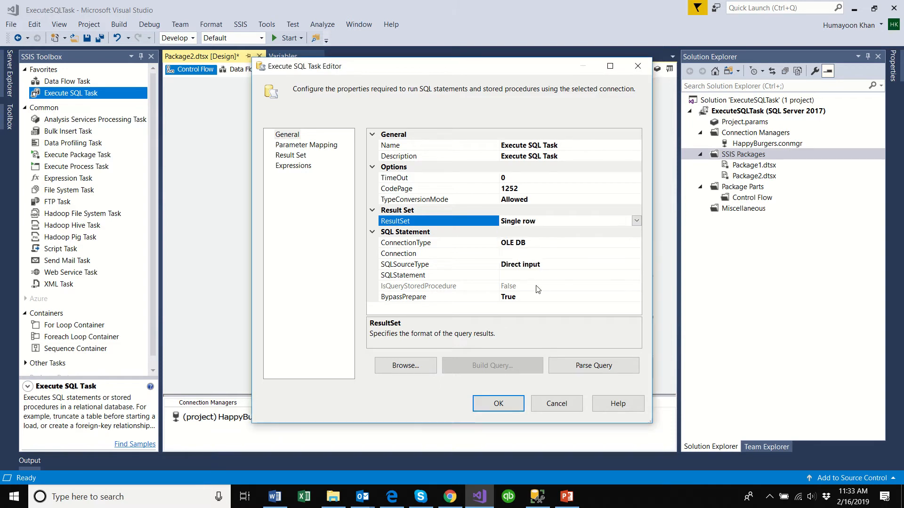
pyautogui.click(553, 254)
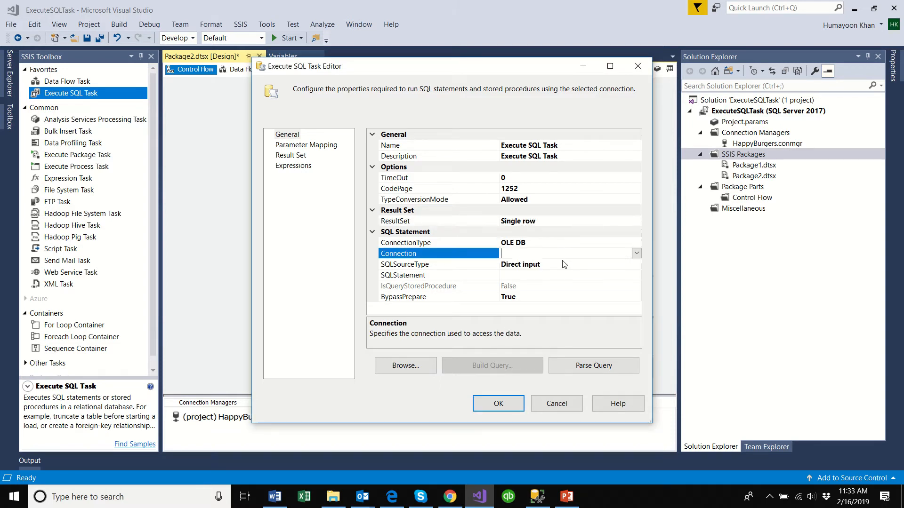
pyautogui.click(636, 253)
pyautogui.click(537, 276)
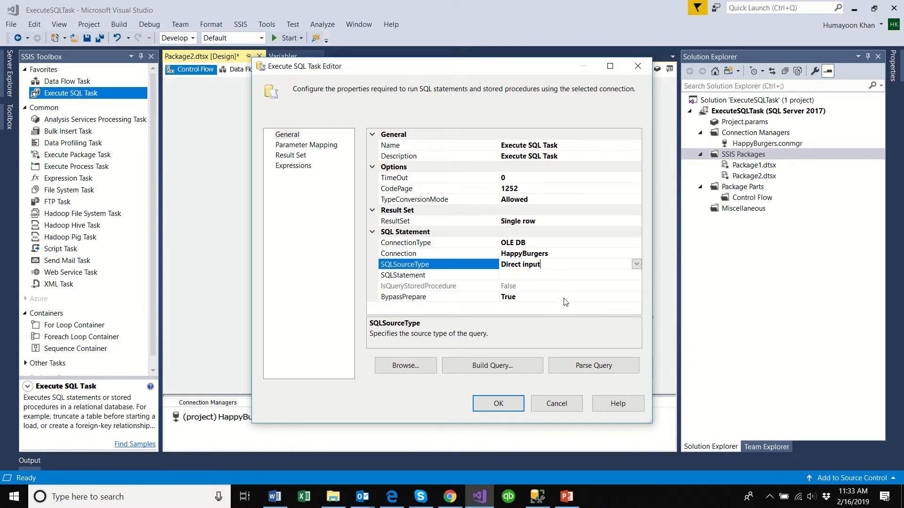
# Set the task's SQLSourceType to File connection and select the empty FileConnection property.
pyautogui.click(636, 265)
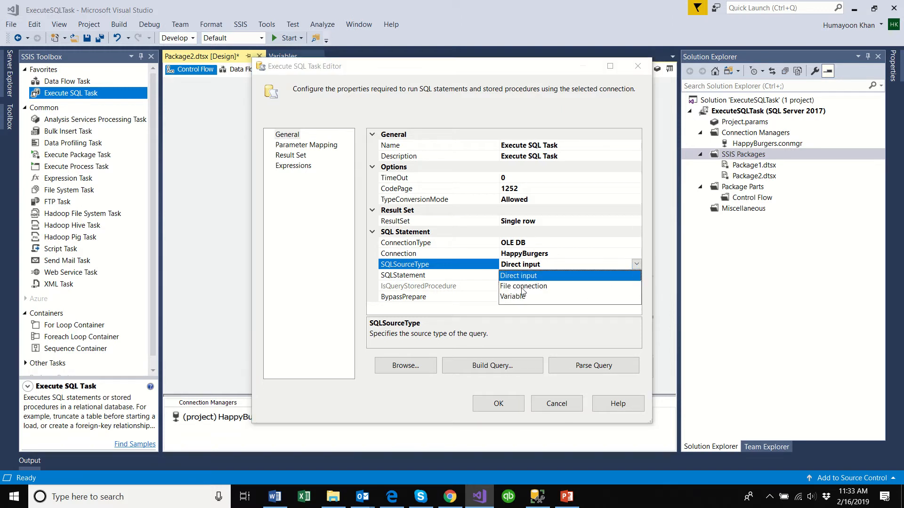
pyautogui.click(522, 287)
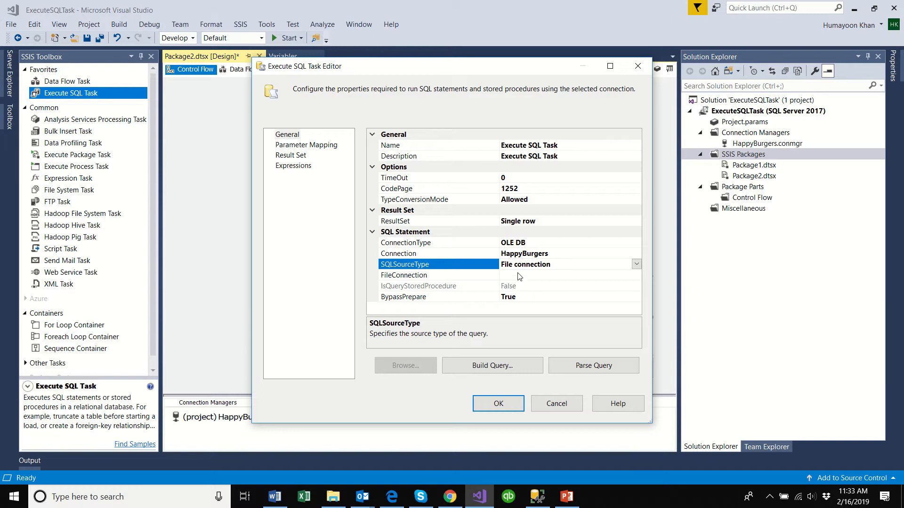
pyautogui.click(518, 274)
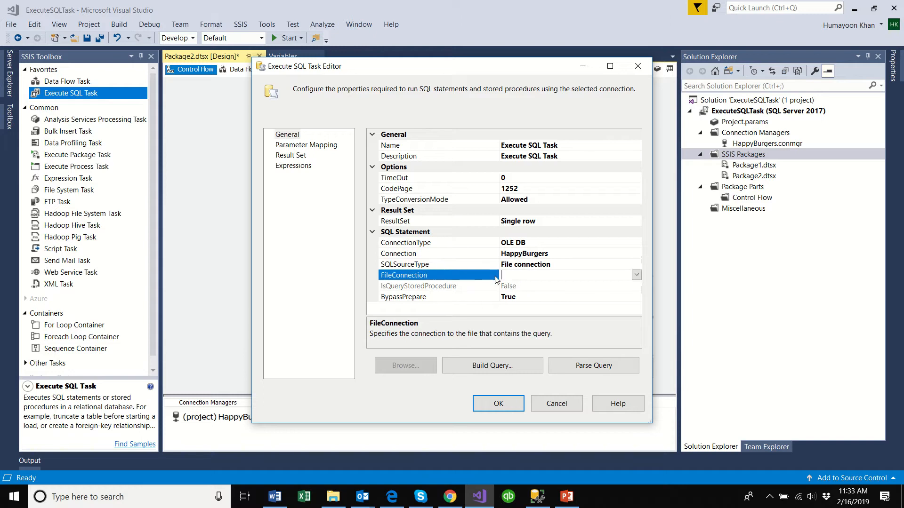
# Switch to SQL Server Management Studio, save Resultset Single Row.sql, check its file path, and return to Visual Studio.
pyautogui.click(534, 499)
pyautogui.click(247, 168)
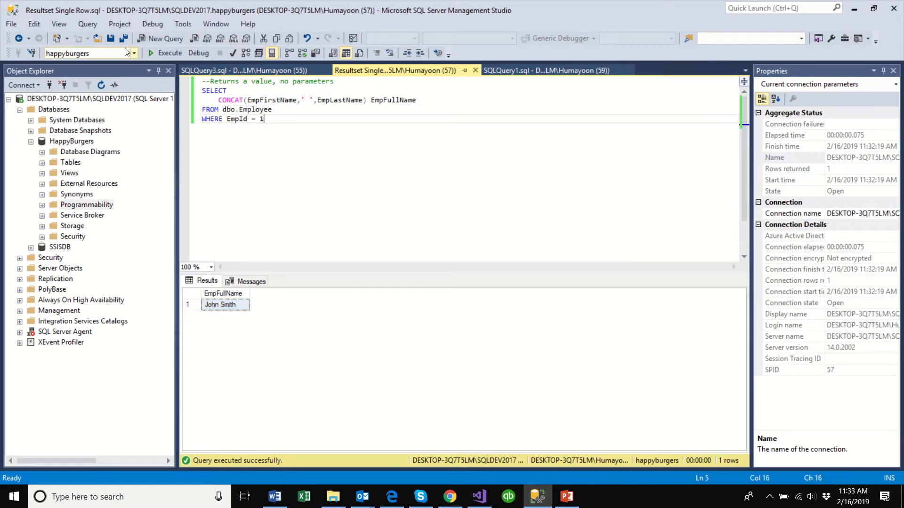
pyautogui.click(110, 38)
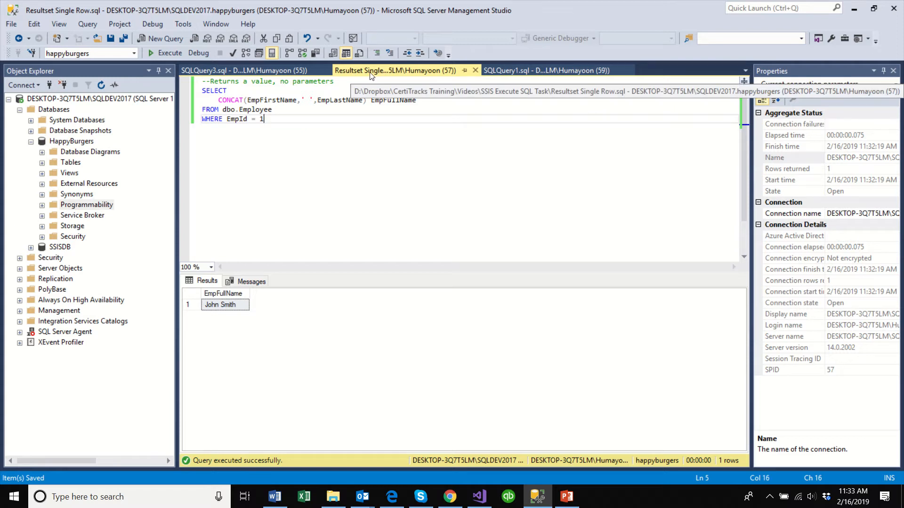
pyautogui.click(536, 498)
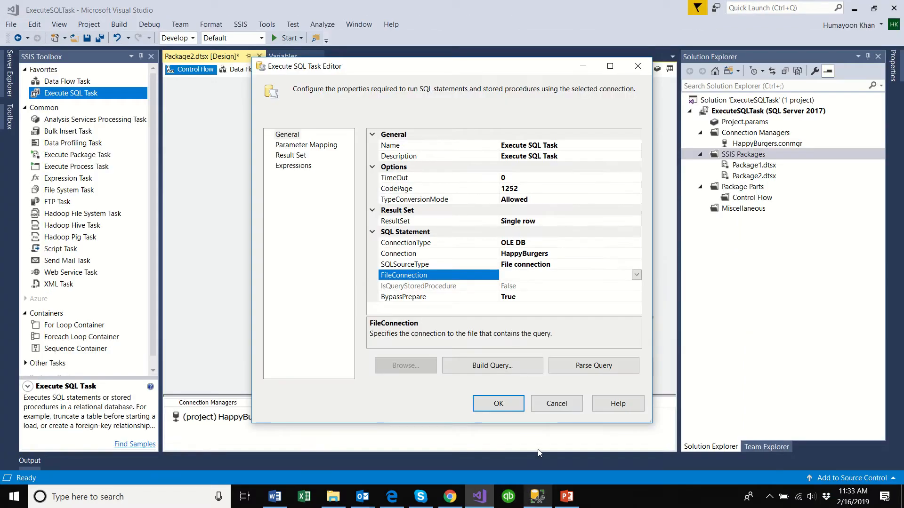
# Create a new file connection for the task's FileConnection property, using the existing file Resultset Single Row.sql.
pyautogui.click(636, 276)
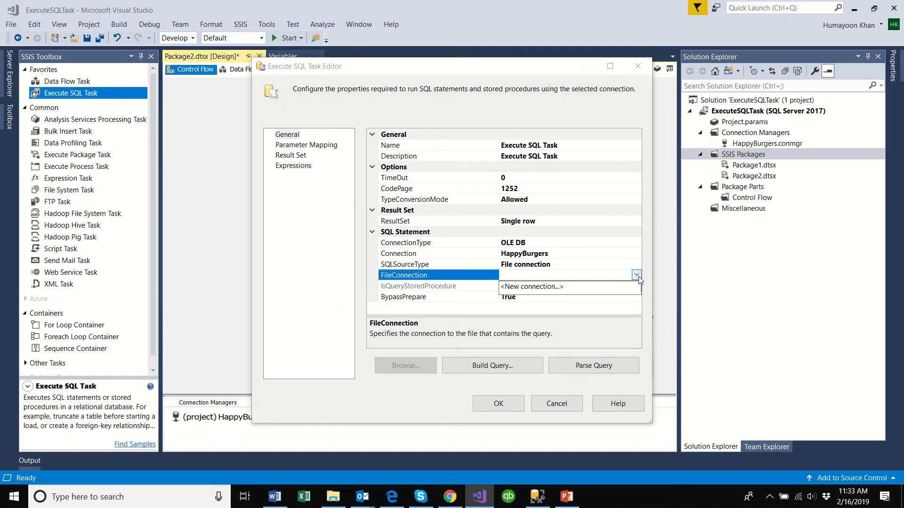
pyautogui.click(544, 288)
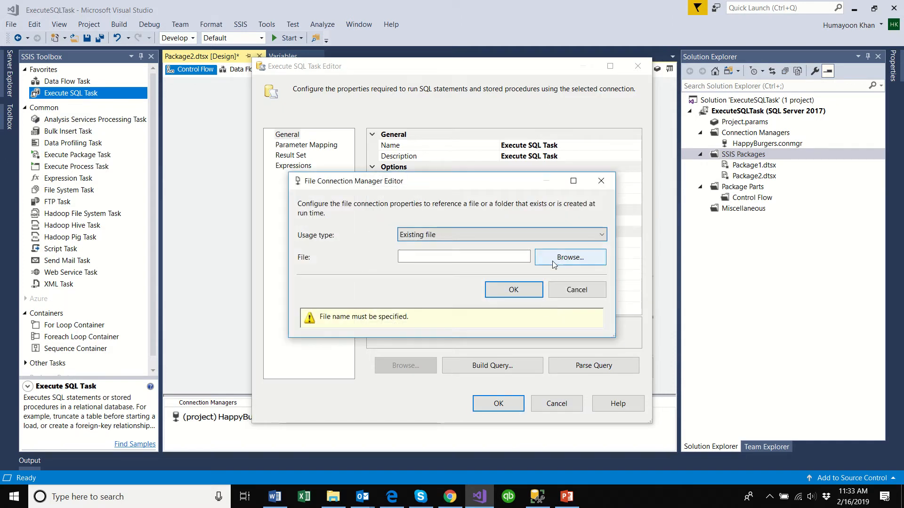
pyautogui.click(553, 260)
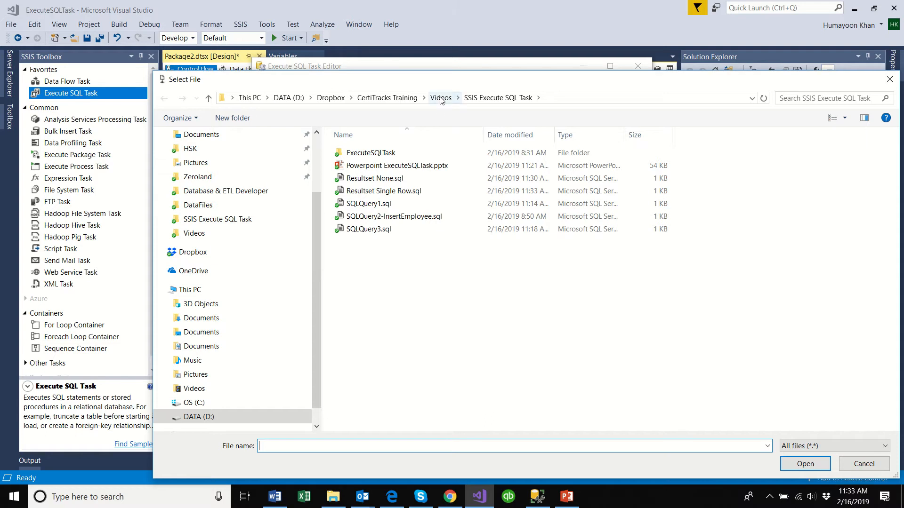
pyautogui.click(405, 192)
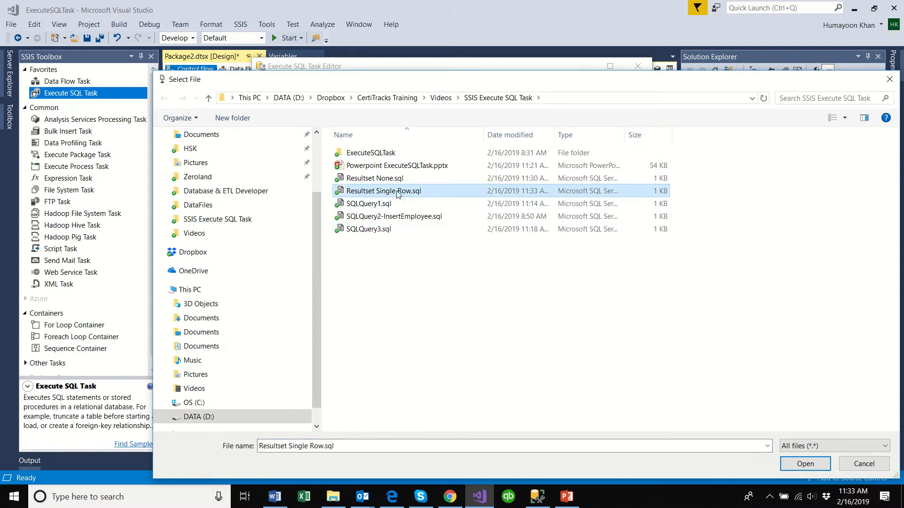
pyautogui.click(803, 468)
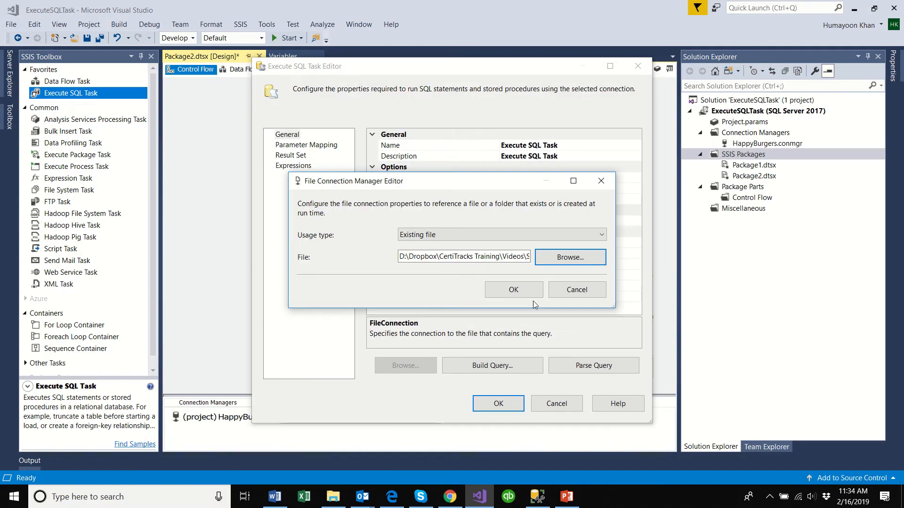
pyautogui.click(515, 291)
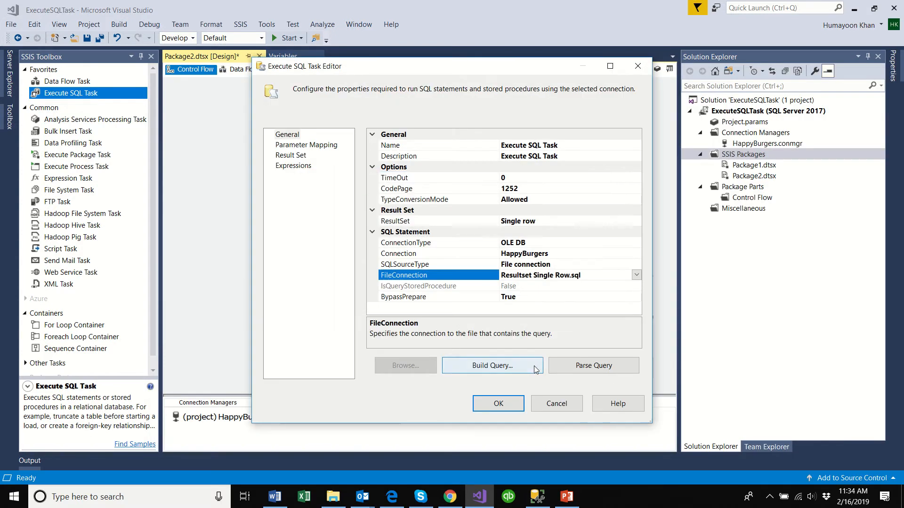
pyautogui.click(546, 286)
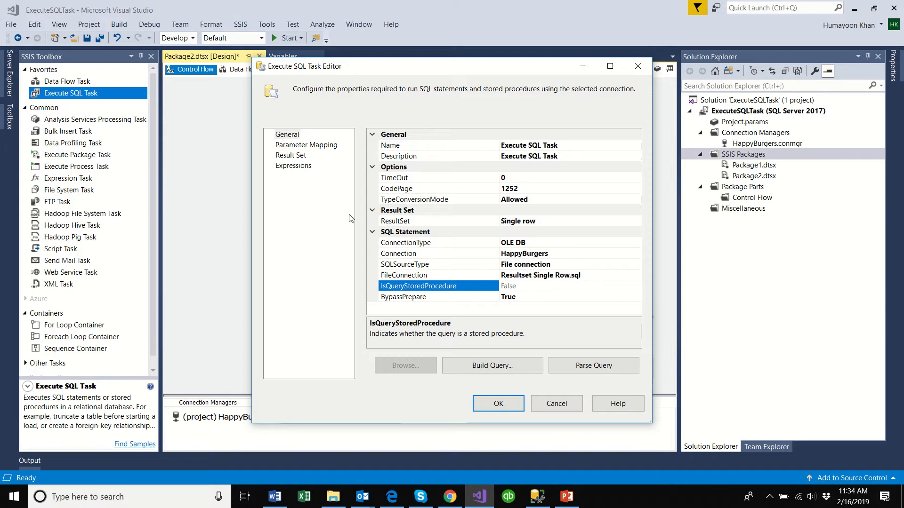
# Open the task's parameter mappings, check the query in SQL Server Management Studio for parameters, especially its WHERE clause, and return to Visual Studio.
pyautogui.click(307, 148)
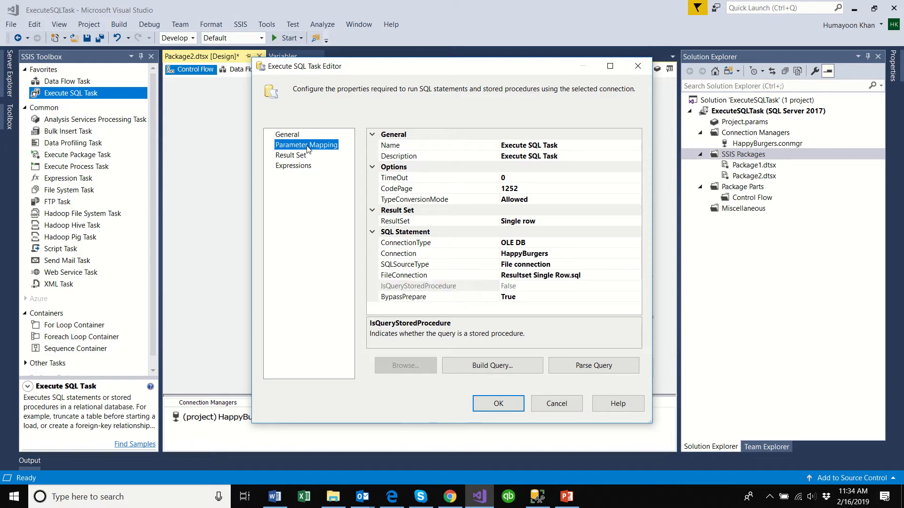
pyautogui.click(538, 497)
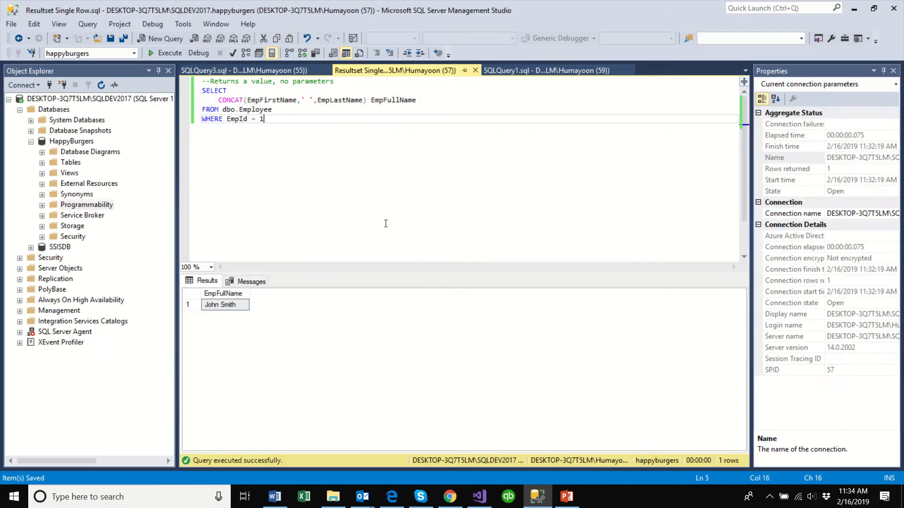
pyautogui.moveTo(281, 123); pyautogui.dragTo(194, 84)
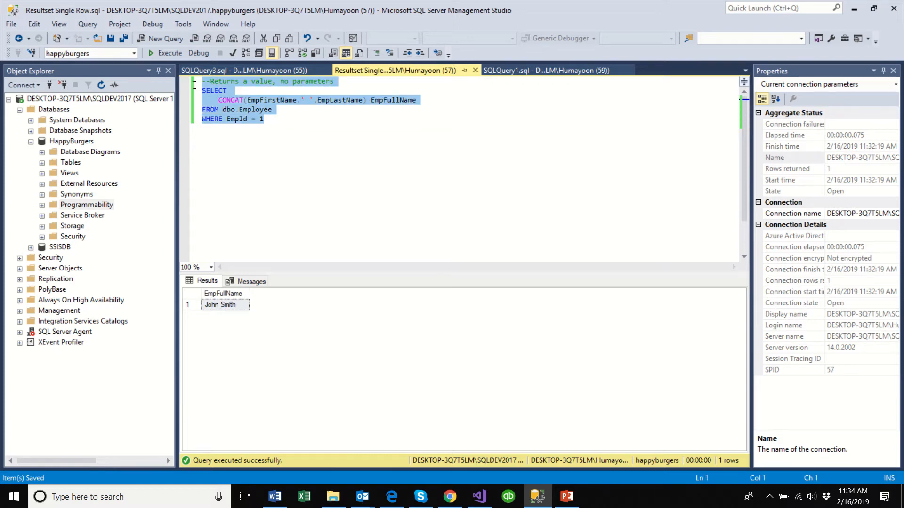
pyautogui.click(271, 119)
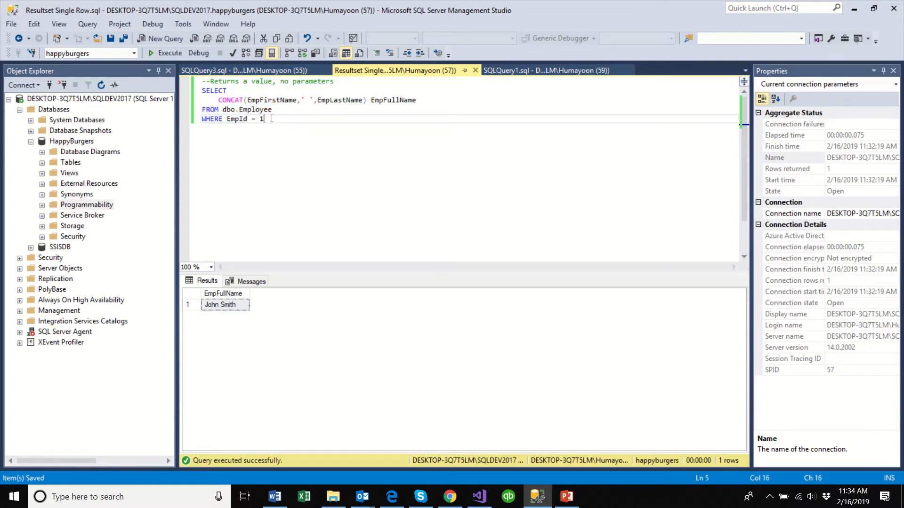
pyautogui.moveTo(271, 118); pyautogui.dragTo(191, 119)
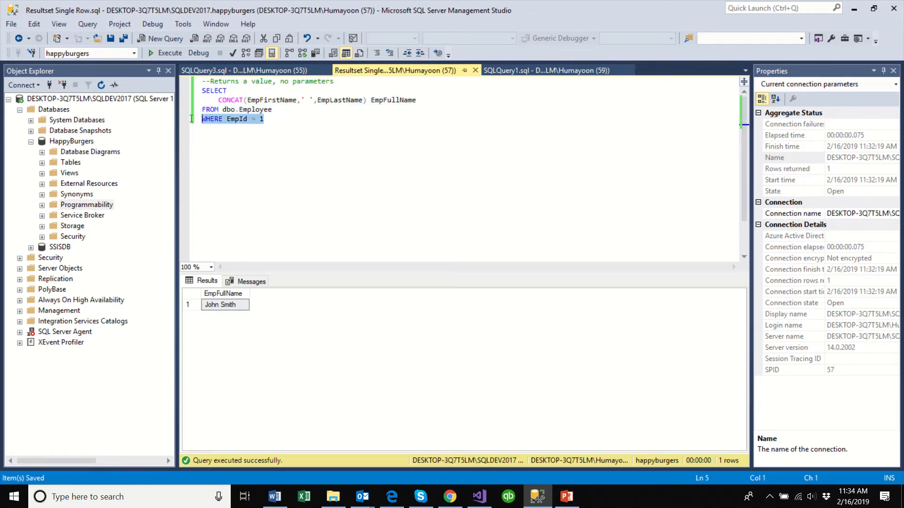
pyautogui.click(275, 119)
pyautogui.moveTo(274, 121); pyautogui.dragTo(173, 121)
pyautogui.click(284, 125)
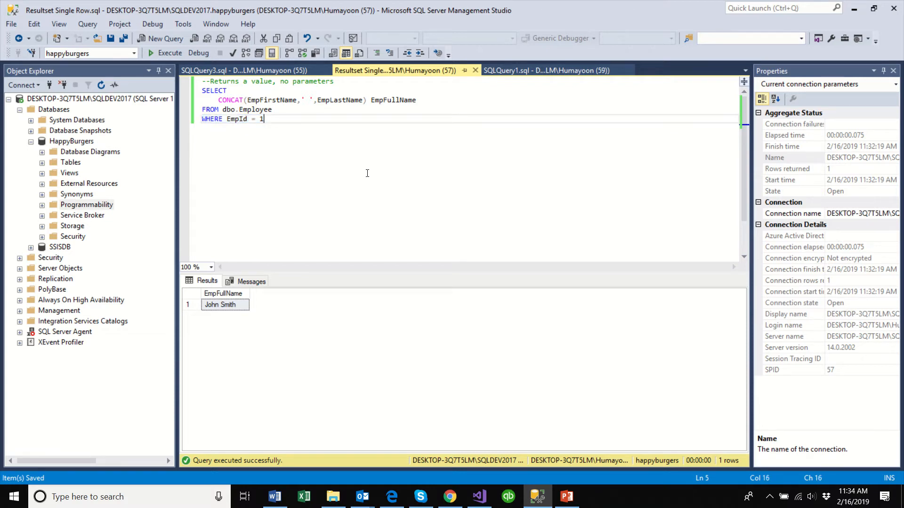
pyautogui.moveTo(271, 121); pyautogui.dragTo(188, 89)
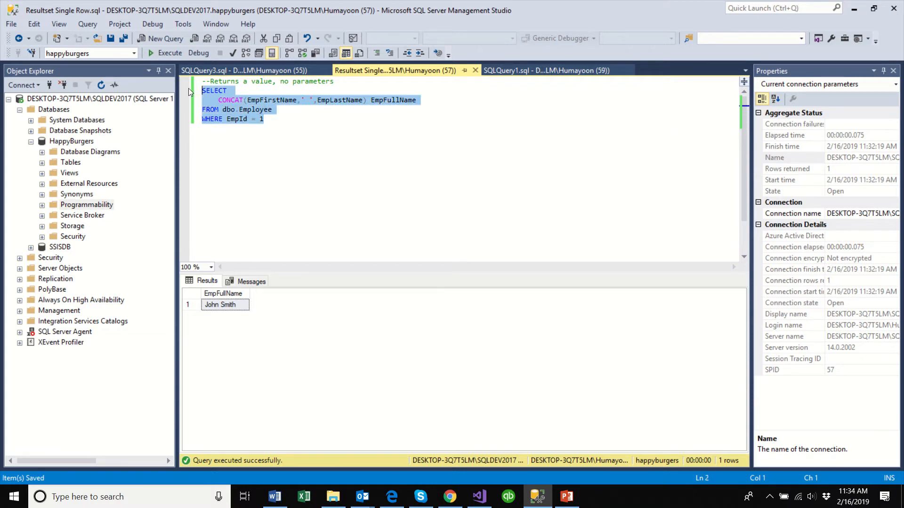
pyautogui.click(268, 121)
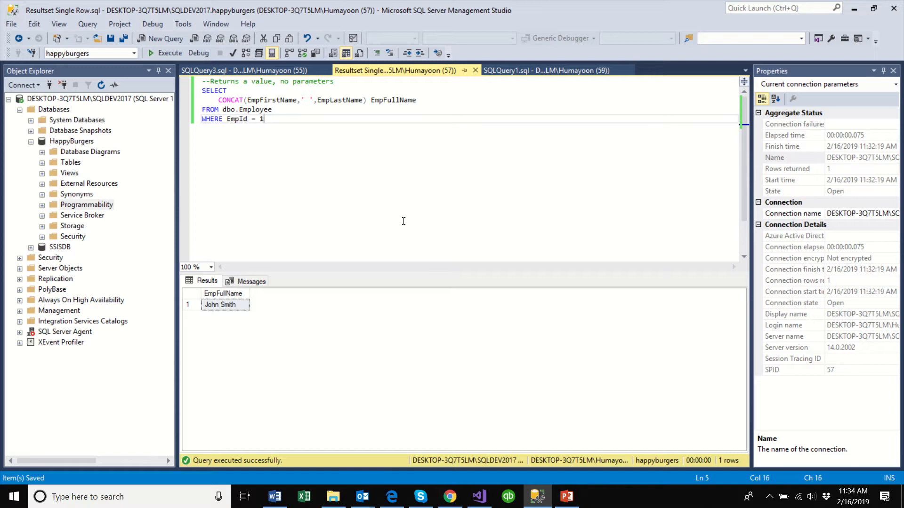
pyautogui.click(478, 496)
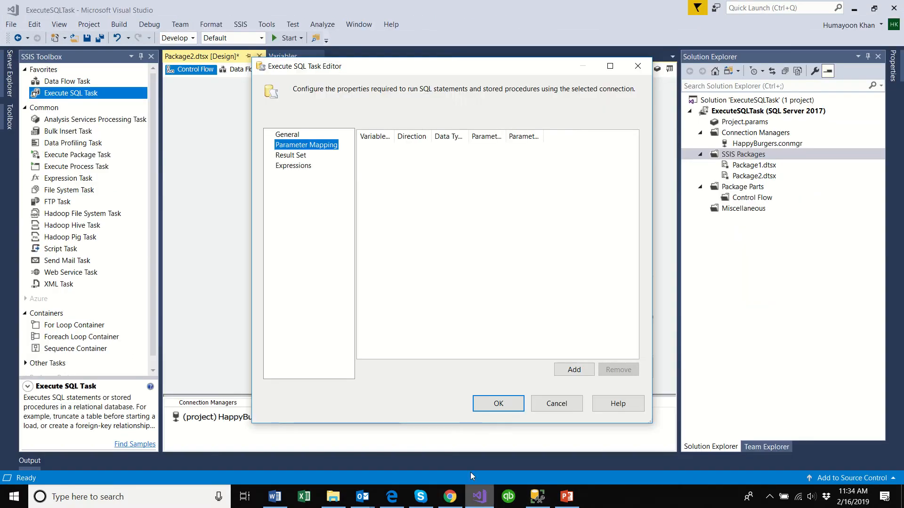
# Add a result set entry named EmpFullName, checking the query's column alias in SQL Server Management Studio before returning to Visual Studio.
pyautogui.click(289, 155)
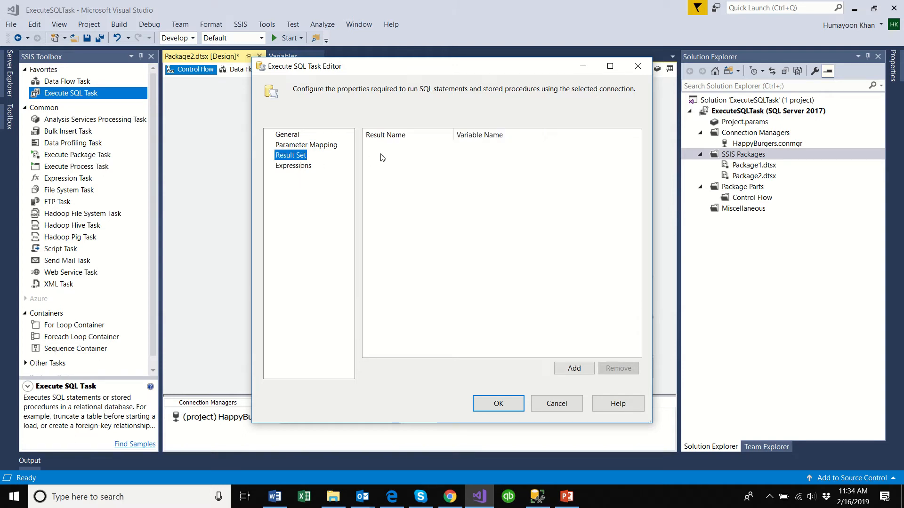
pyautogui.click(574, 368)
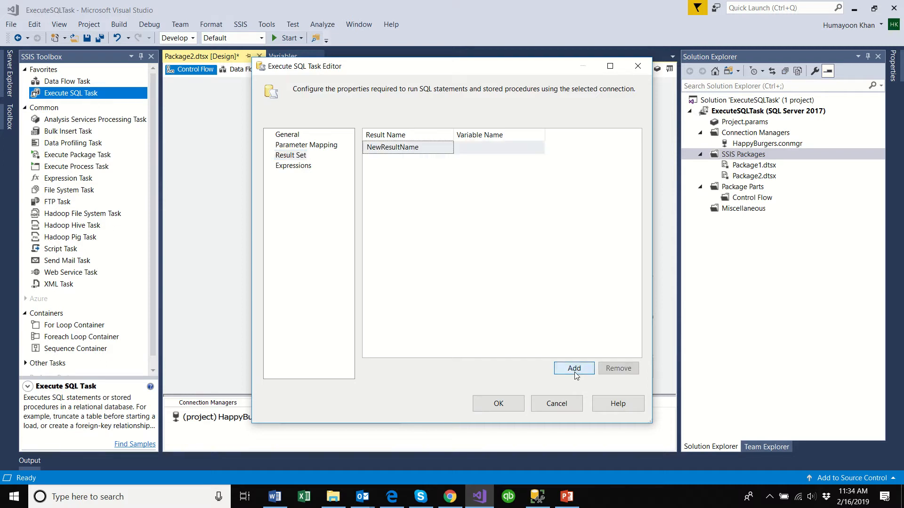
pyautogui.click(430, 151)
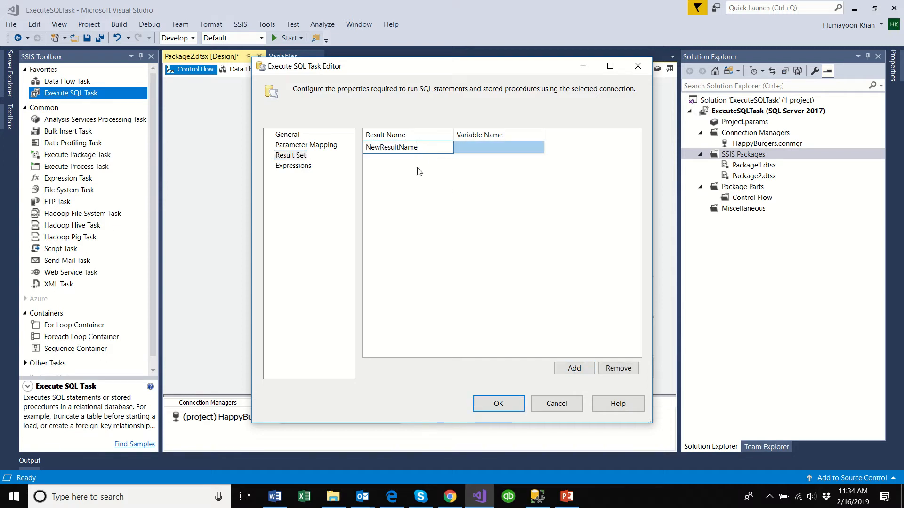
pyautogui.doubleClick(432, 148)
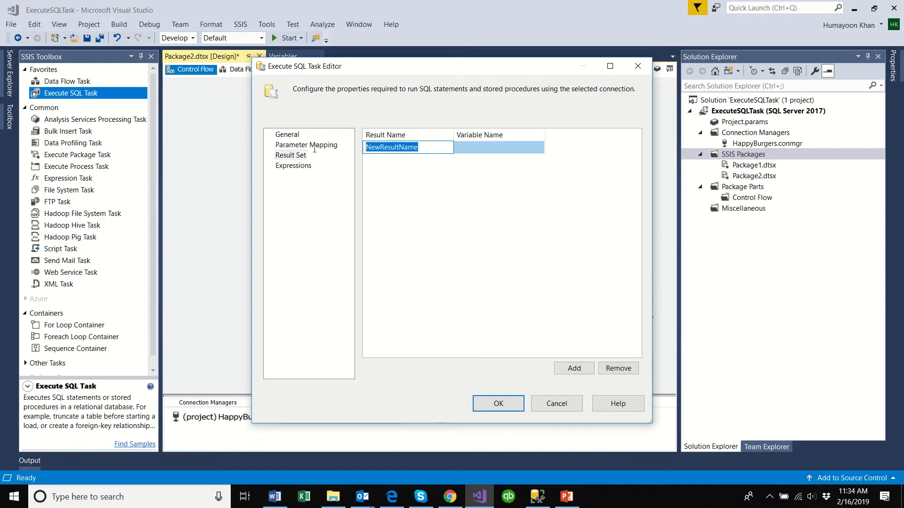
pyautogui.click(537, 497)
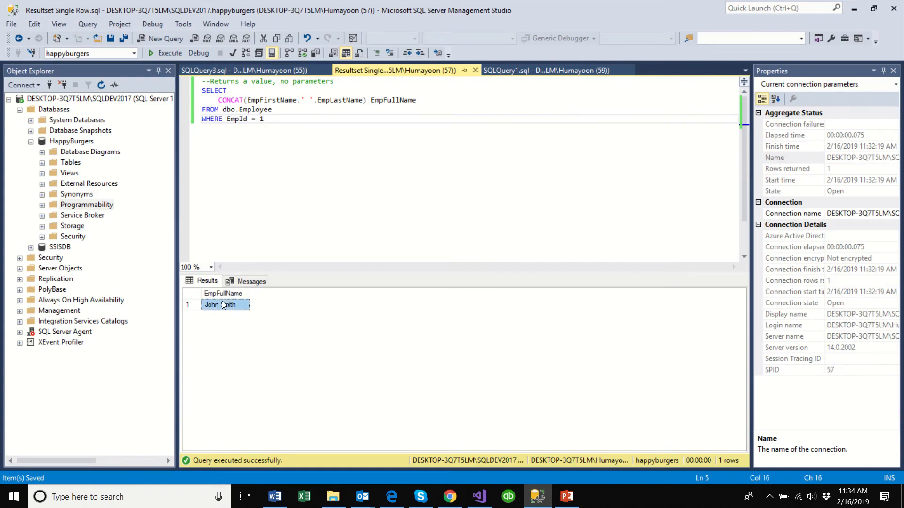
pyautogui.click(222, 293)
pyautogui.click(540, 501)
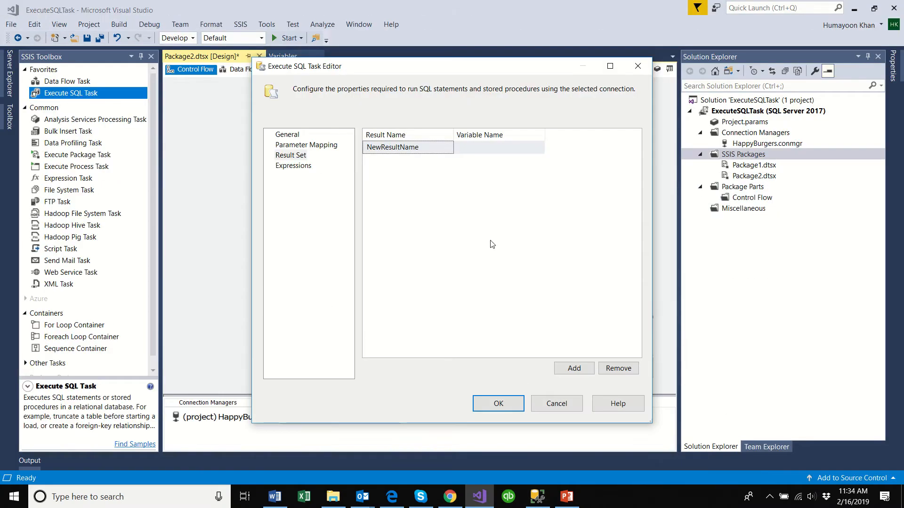
pyautogui.click(425, 146)
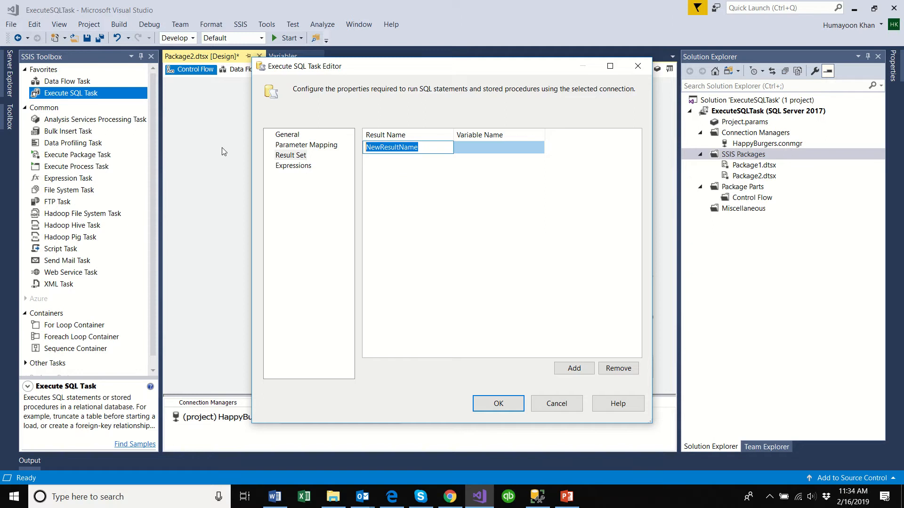
pyautogui.write('E')
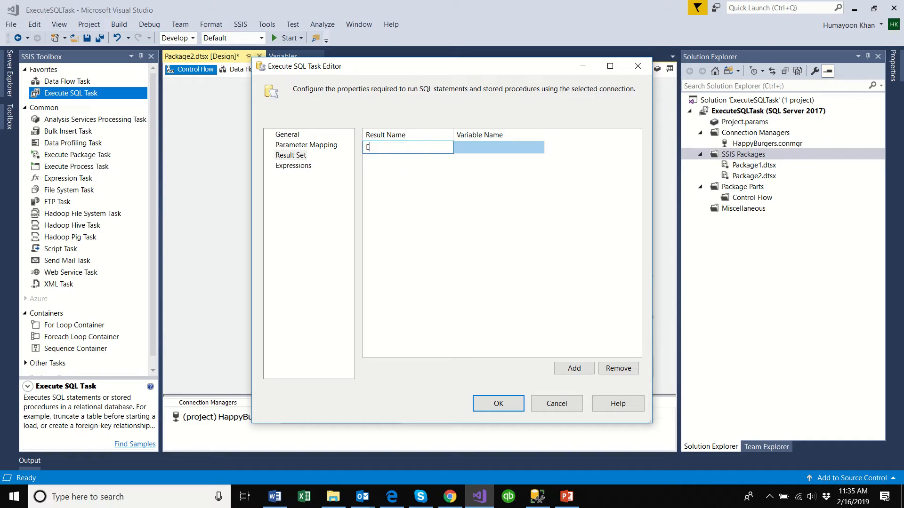
pyautogui.write('mpFullName')
# Map EmpFullName to a new String variable fullName in the Package2 container with an empty value, and return to the task's general properties.
pyautogui.click(468, 147)
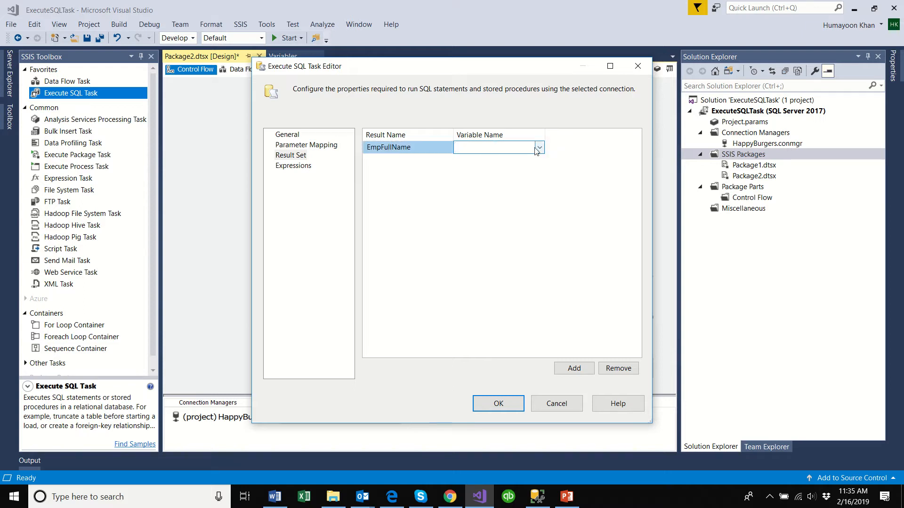
pyautogui.click(540, 147)
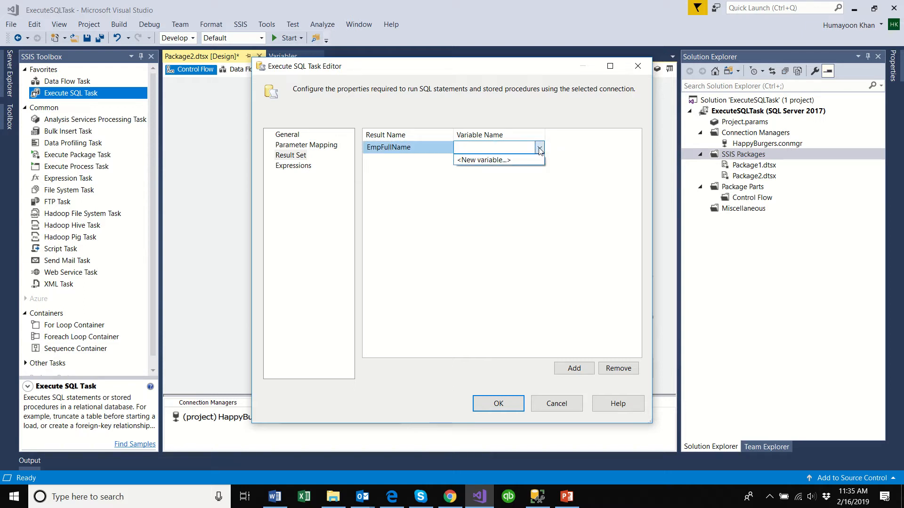
pyautogui.click(502, 160)
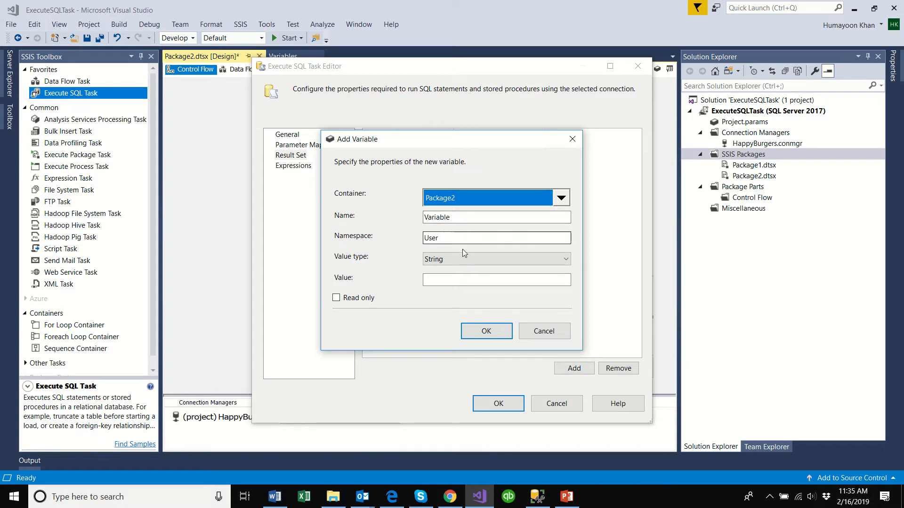
pyautogui.moveTo(464, 217); pyautogui.dragTo(360, 220)
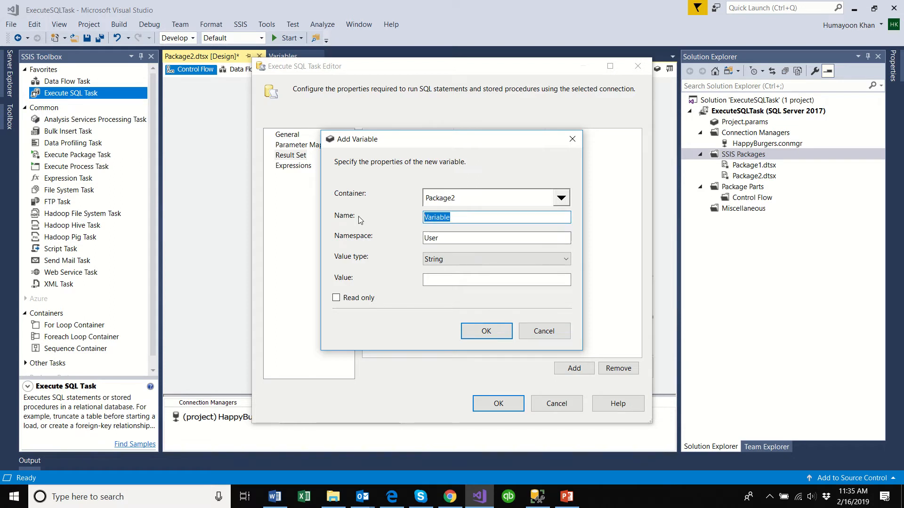
pyautogui.write('full')
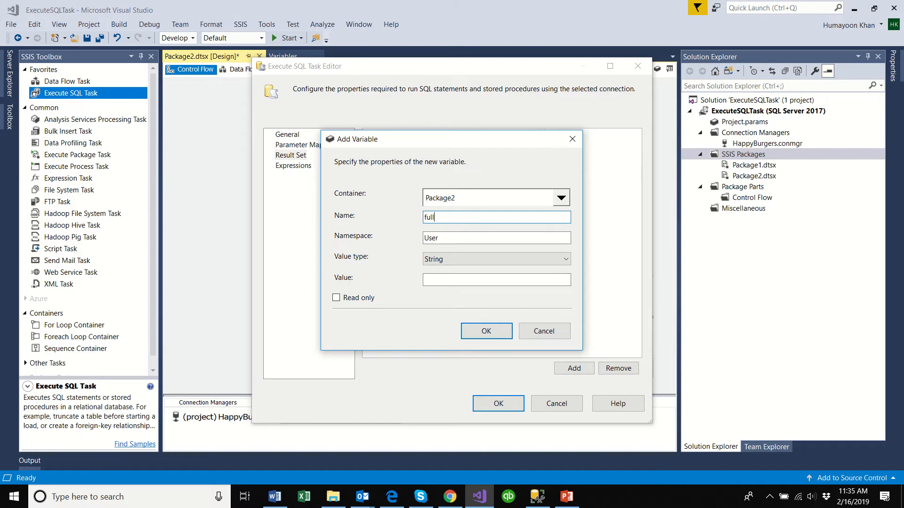
pyautogui.write('Name')
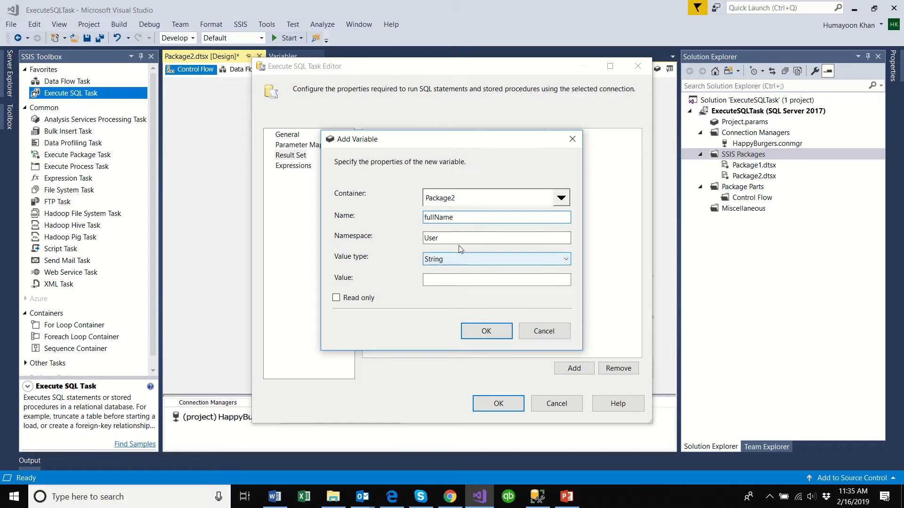
pyautogui.click(455, 281)
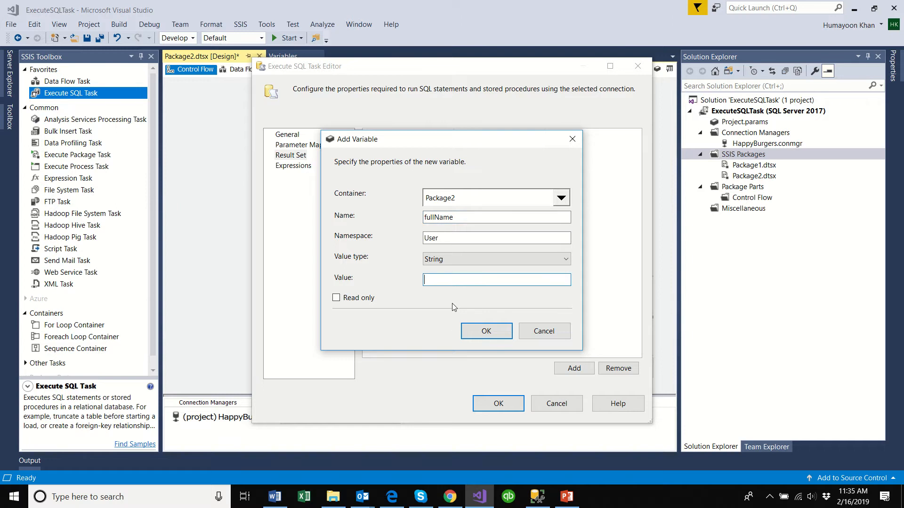
pyautogui.click(455, 260)
pyautogui.click(455, 265)
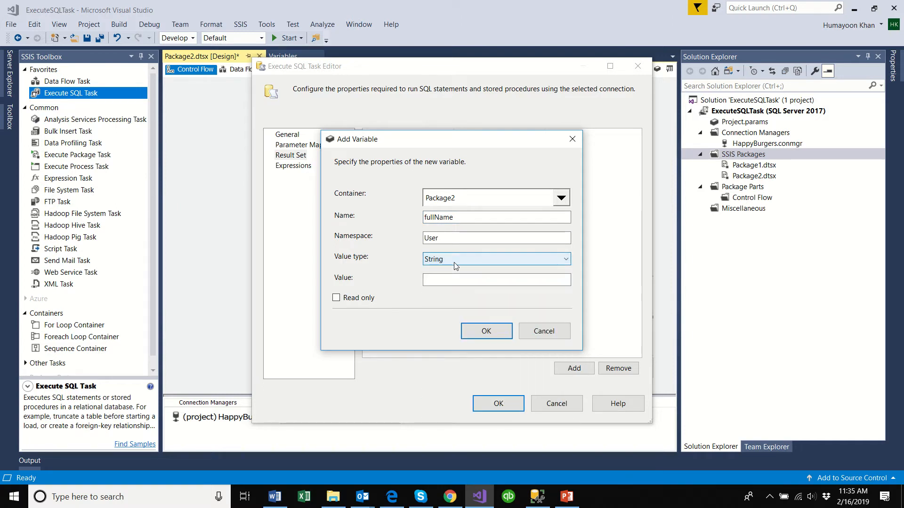
pyautogui.click(454, 279)
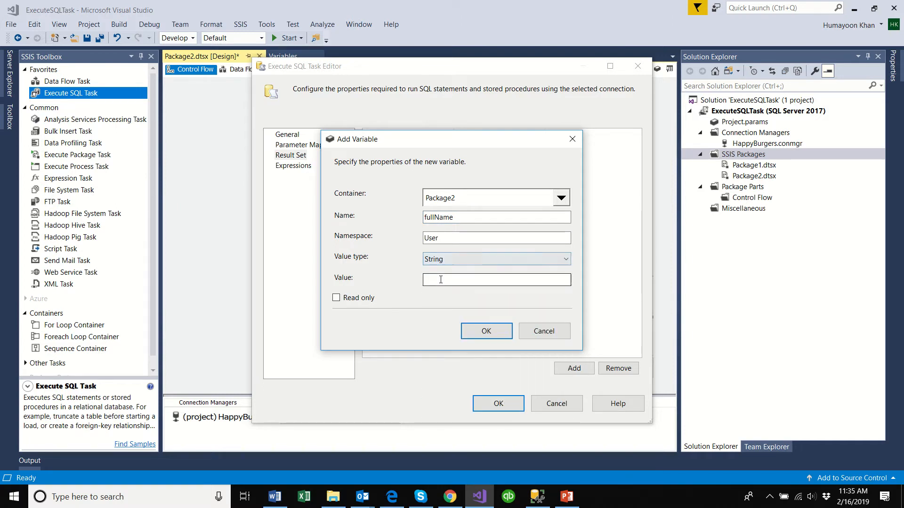
pyautogui.click(478, 336)
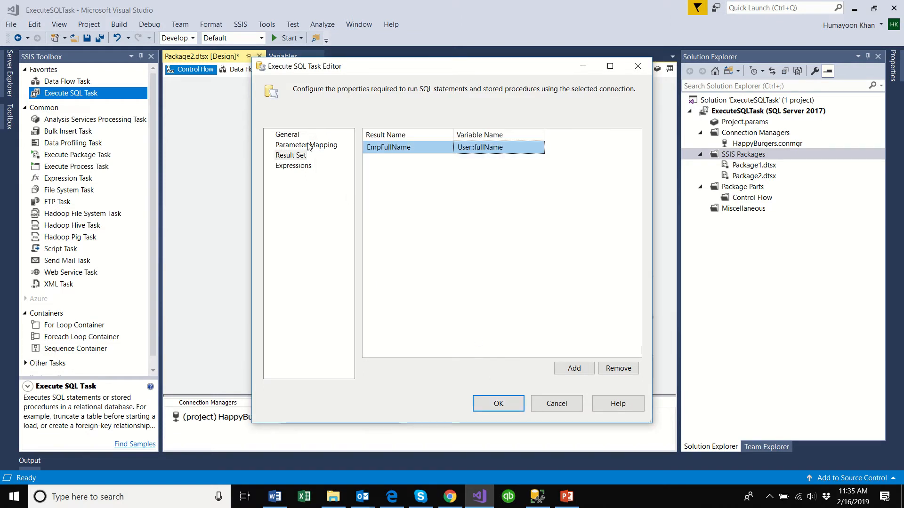
pyautogui.click(288, 135)
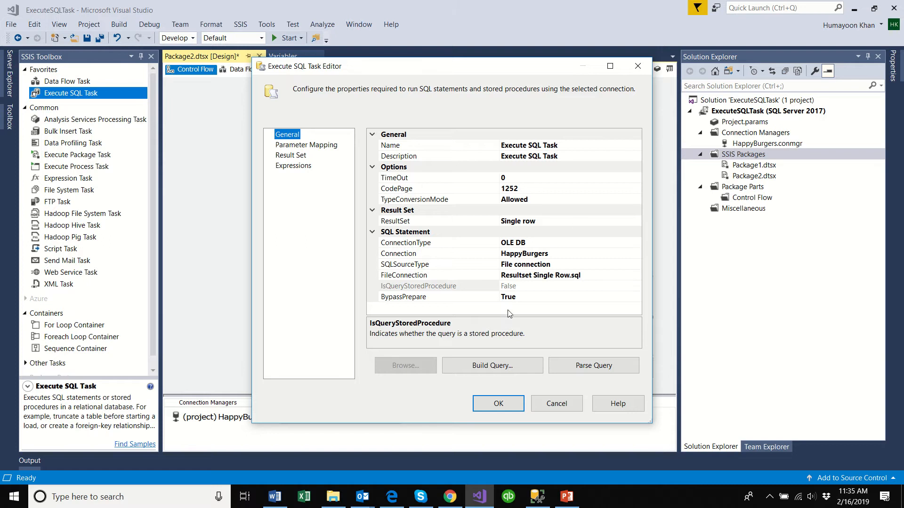
# Accept the Execute SQL Task settings, check the fullName variable in the package's variable list, and return to the Package2.dtsx design.
pyautogui.click(498, 404)
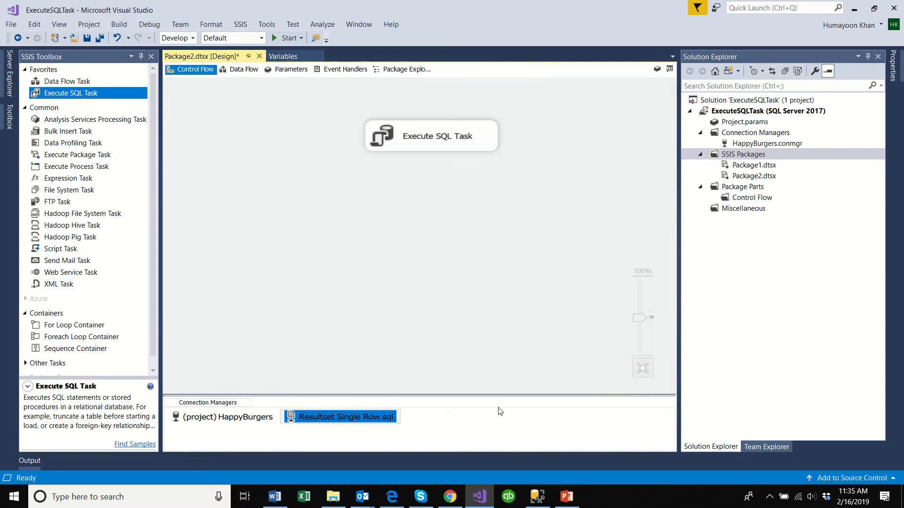
pyautogui.click(434, 236)
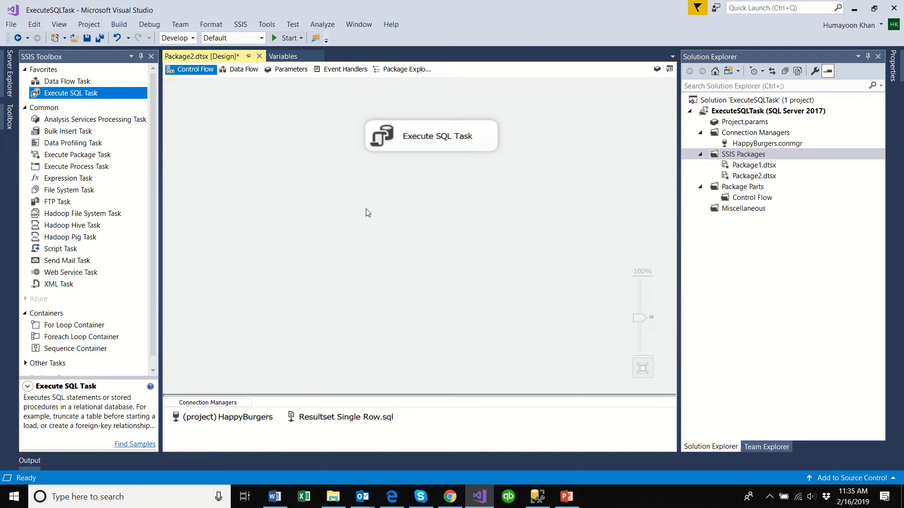
pyautogui.click(284, 56)
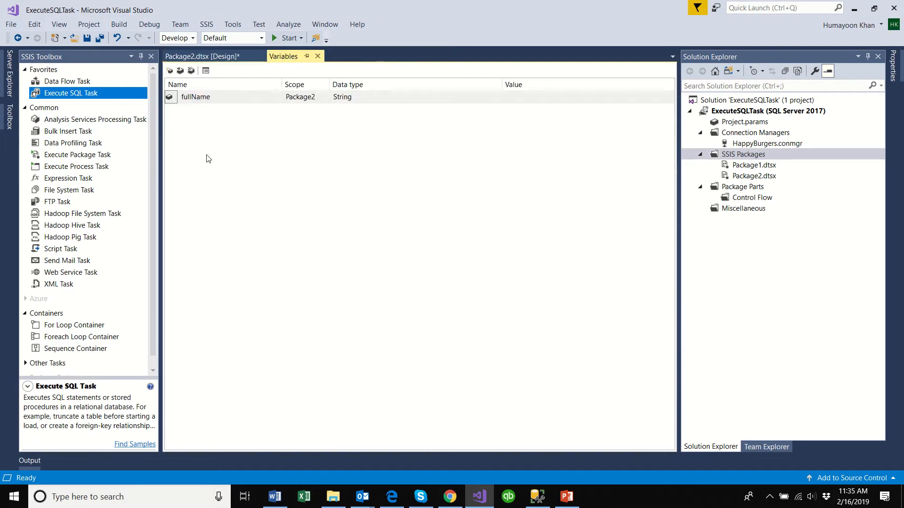
pyautogui.click(208, 97)
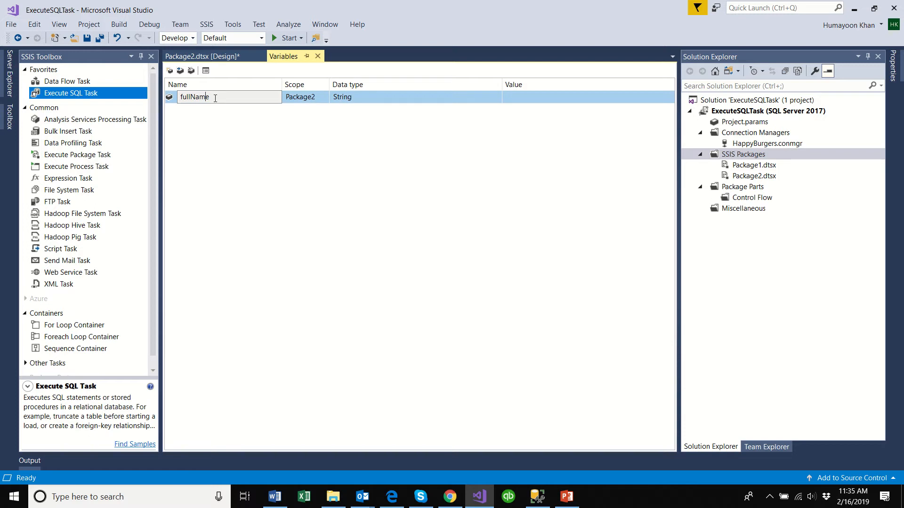
pyautogui.click(190, 57)
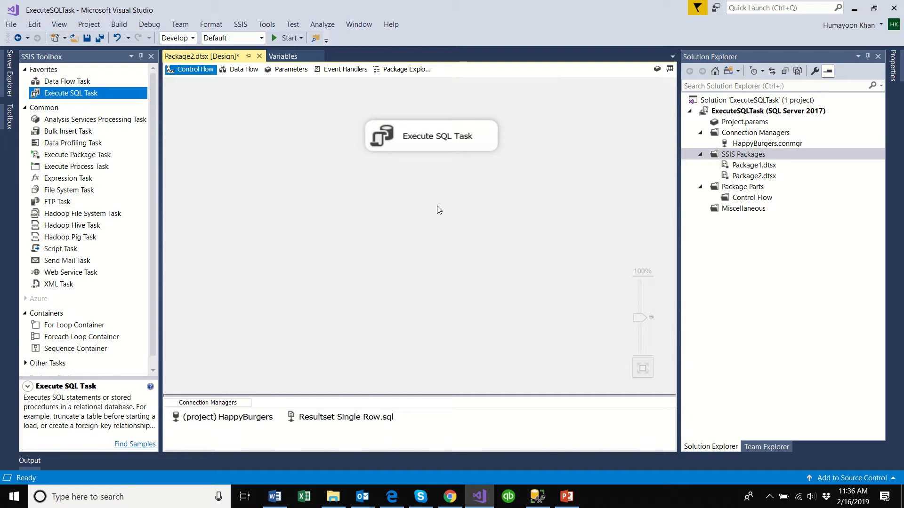
# Add a Script Task below the Execute SQL Task and connect the Execute SQL Task to it with a precedence constraint.
pyautogui.click(65, 251)
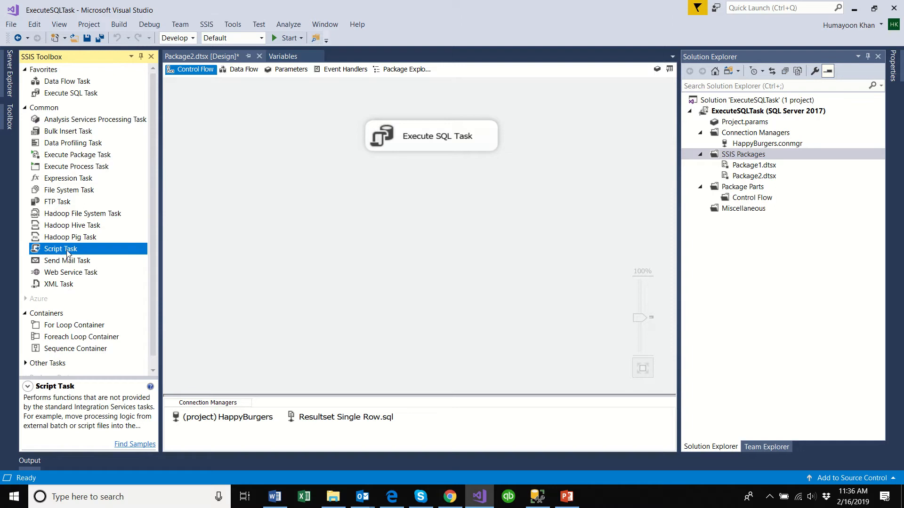
pyautogui.moveTo(71, 250); pyautogui.dragTo(377, 226)
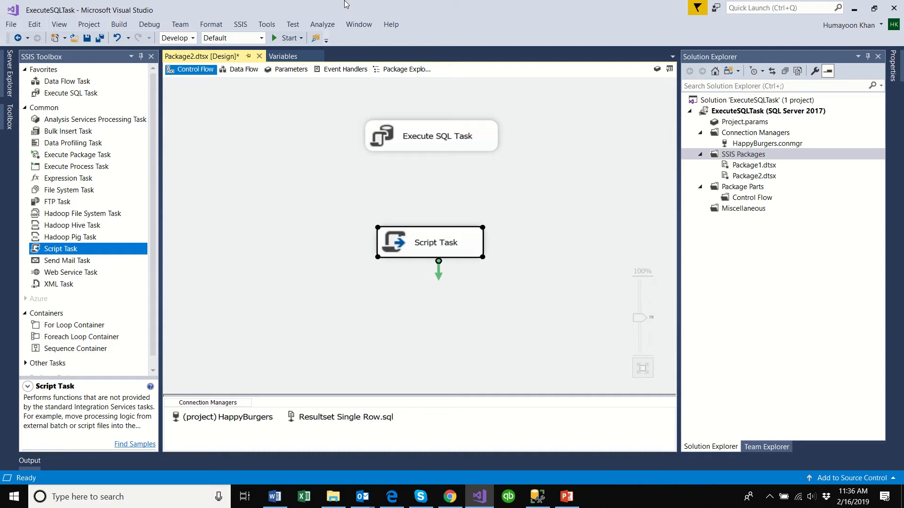
pyautogui.click(377, 22)
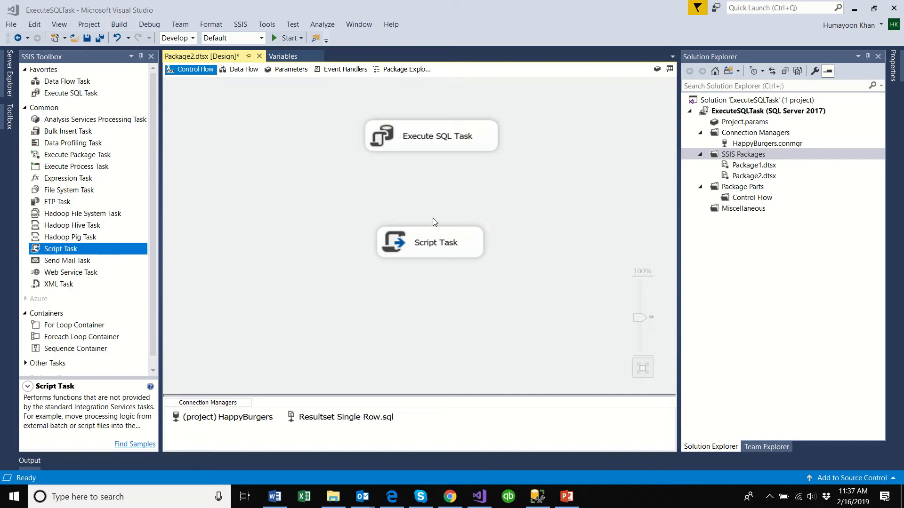
pyautogui.click(443, 146)
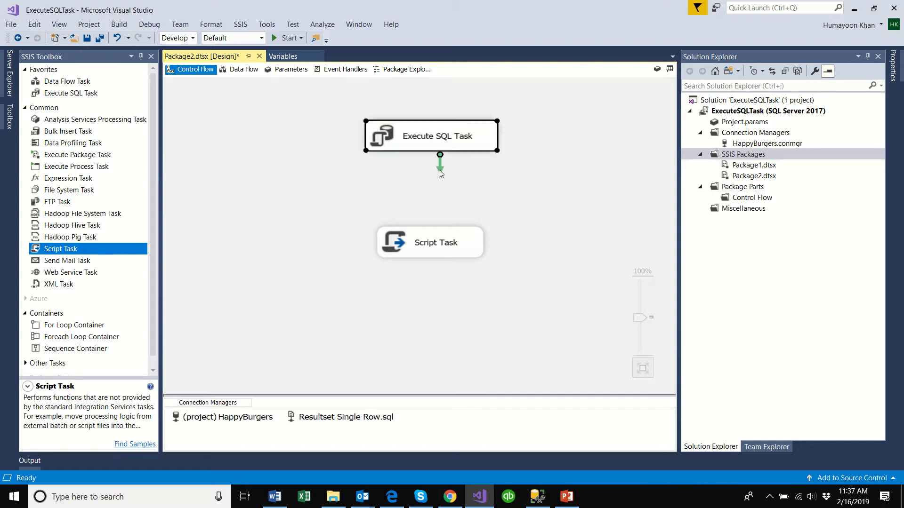
pyautogui.moveTo(439, 172); pyautogui.dragTo(438, 231)
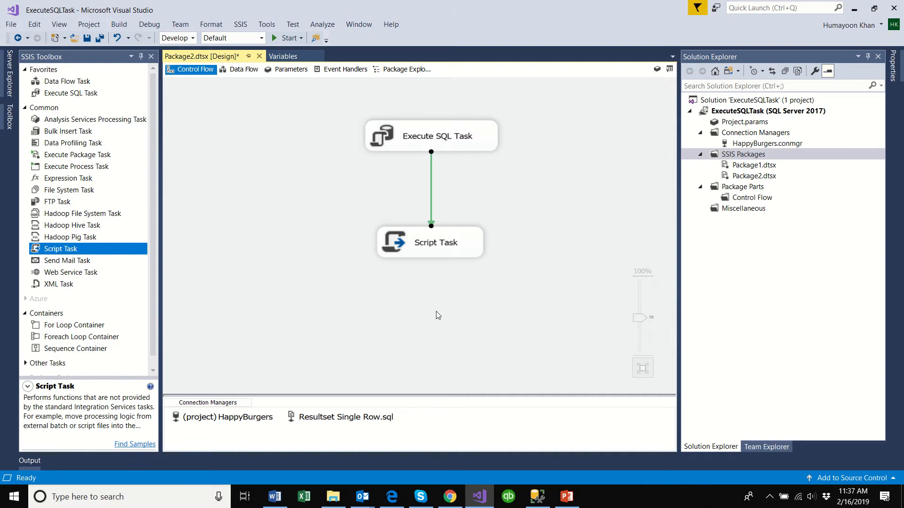
# Open the Script Task for editing and set its ScriptLanguage to Microsoft Visual Basic 2017.
pyautogui.click(409, 248)
pyautogui.rightClick(408, 244)
pyautogui.click(427, 253)
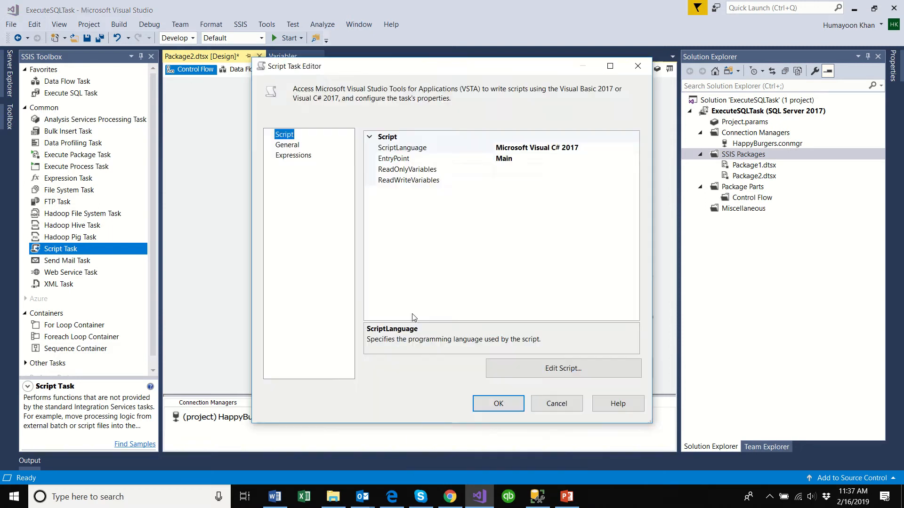
pyautogui.click(626, 149)
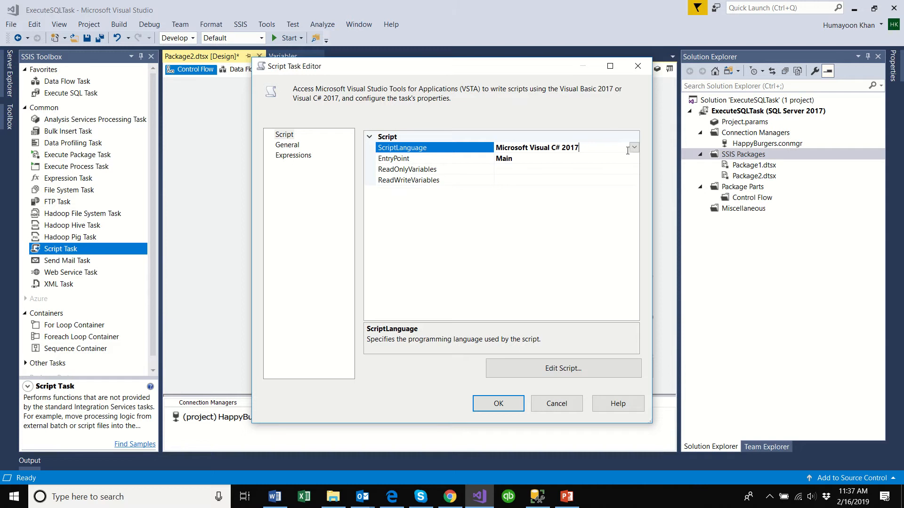
pyautogui.click(634, 147)
pyautogui.click(578, 159)
# Select User::fullName as the Script Task's ReadOnlyVariables value.
pyautogui.click(522, 171)
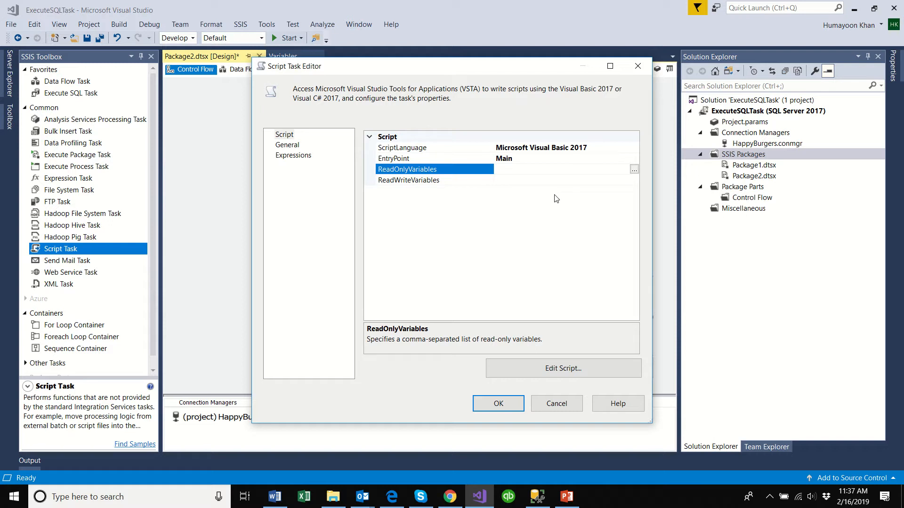
pyautogui.click(634, 169)
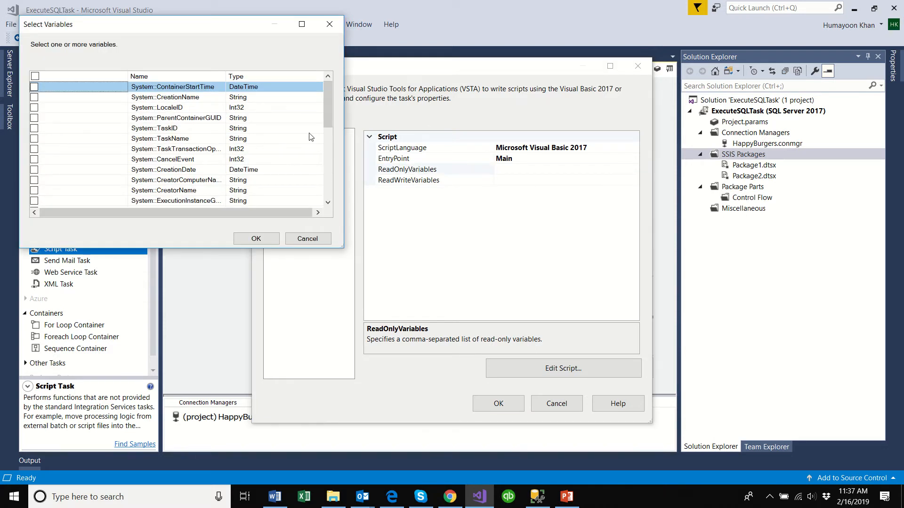
pyautogui.moveTo(328, 113); pyautogui.dragTo(329, 137)
pyautogui.click(34, 159)
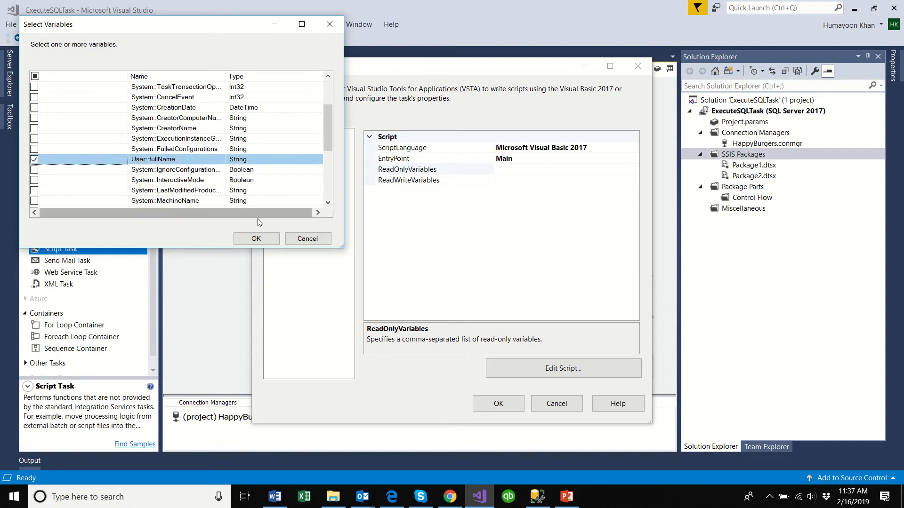
pyautogui.click(262, 239)
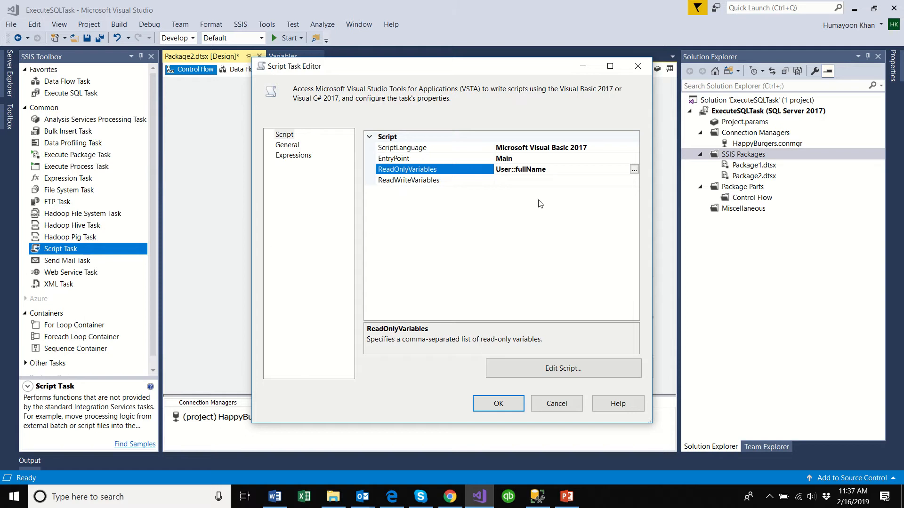
# Open the task's script and insert two blank lines under the "Add your code here" comment in Main.
pyautogui.click(584, 371)
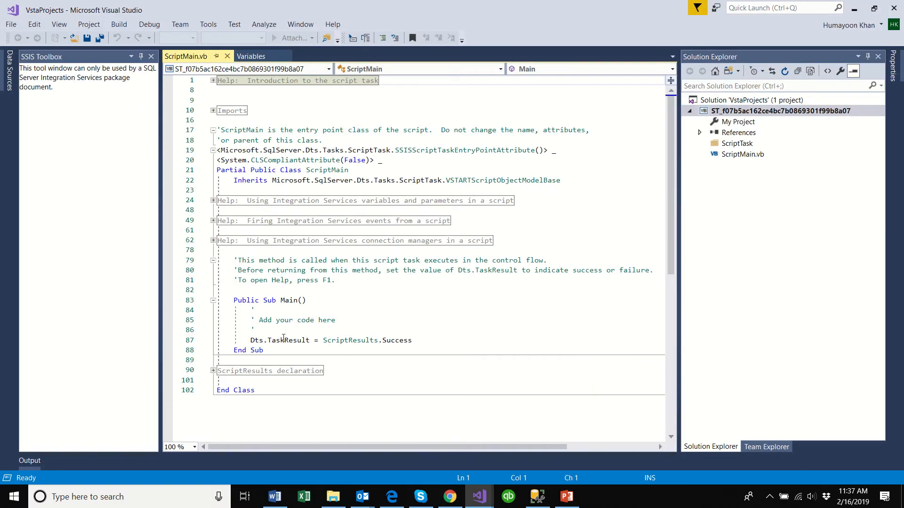
pyautogui.click(277, 322)
pyautogui.click(277, 333)
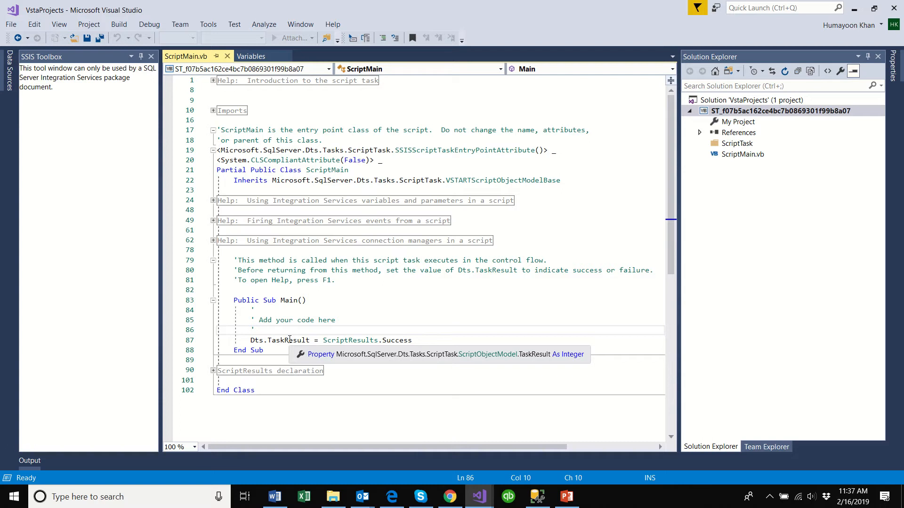
pyautogui.press('Return')
pyautogui.press('Return')
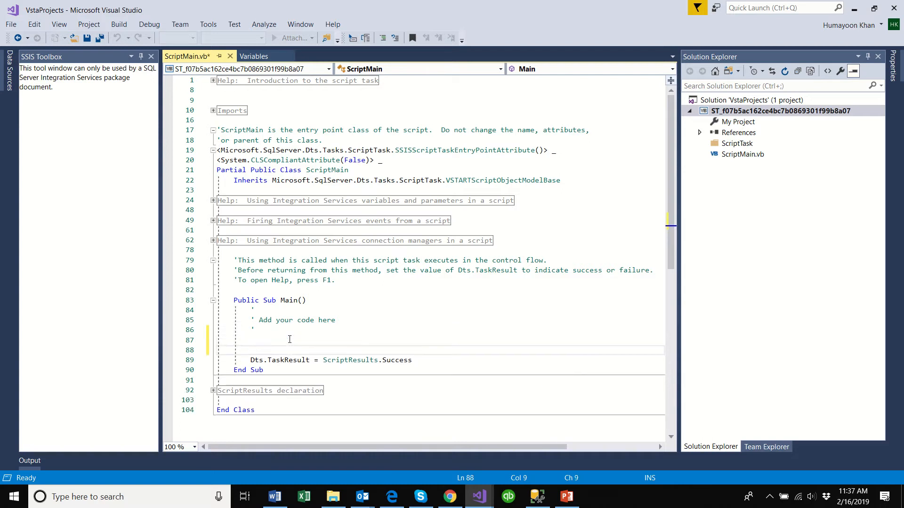
pyautogui.press('Up')
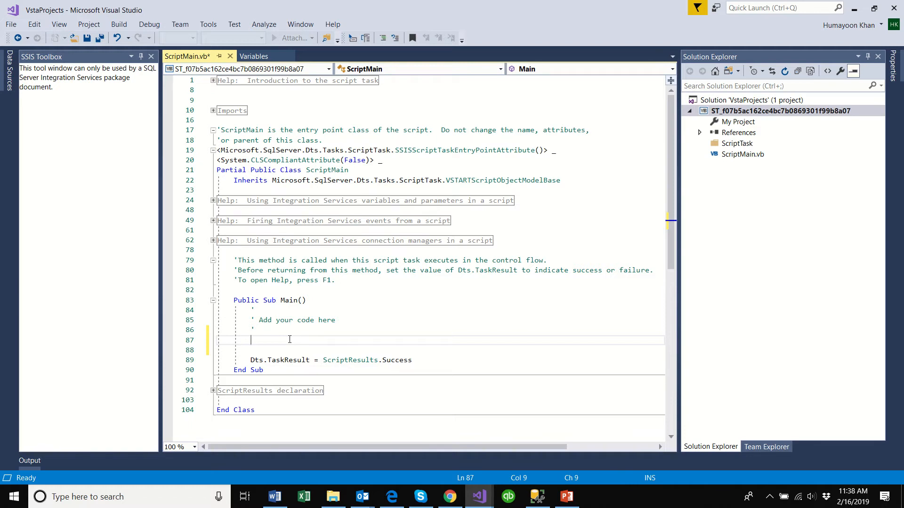
# Write the call MsgBox("hello world") on the first blank line in Main.
pyautogui.write('Msg')
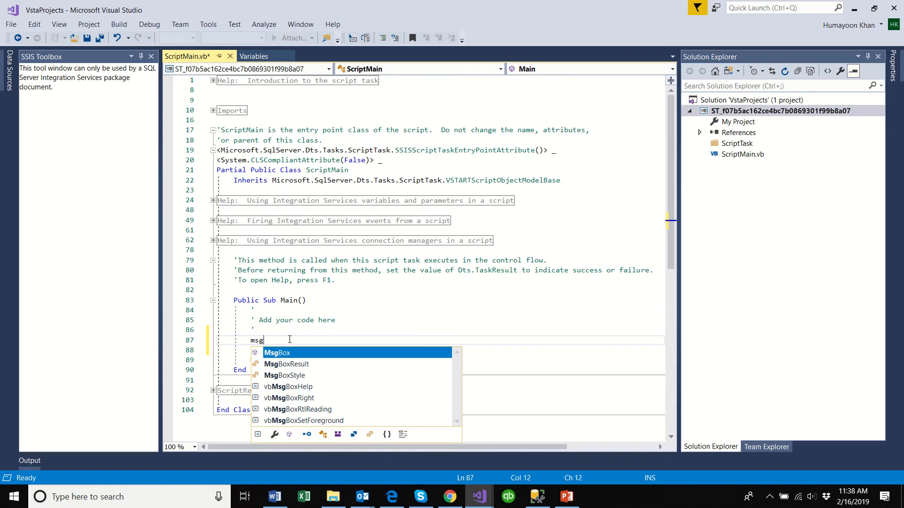
pyautogui.press('Tab')
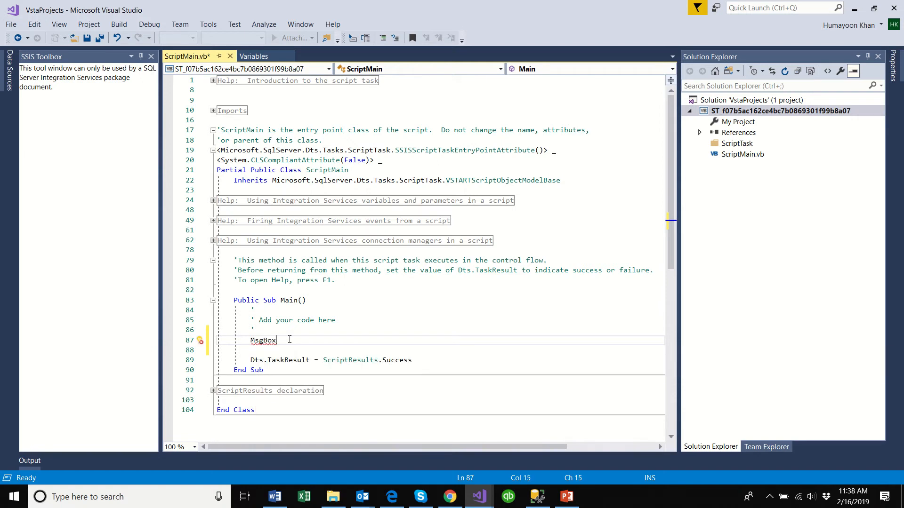
pyautogui.write('(')
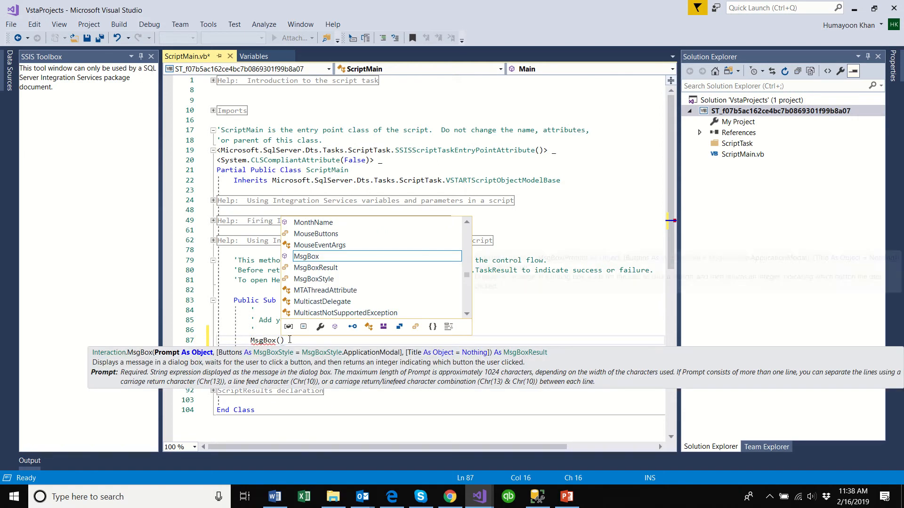
pyautogui.write('"')
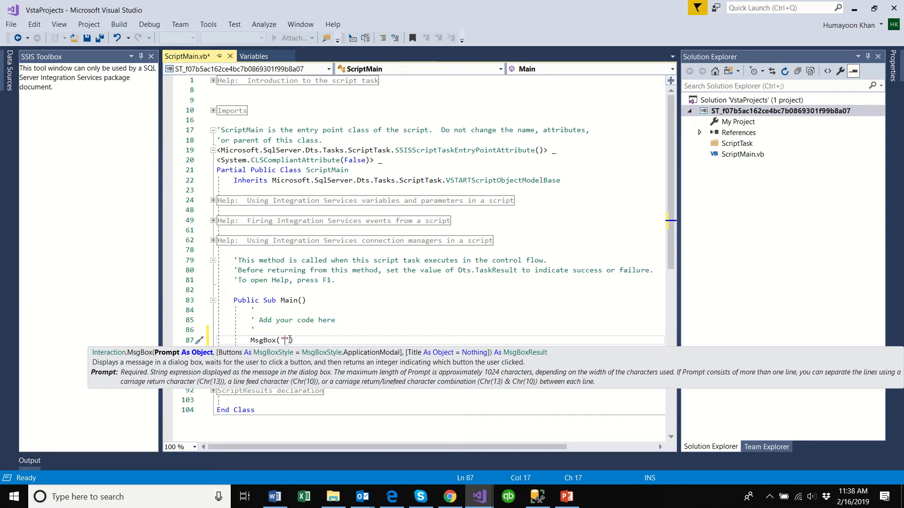
pyautogui.write('hello world')
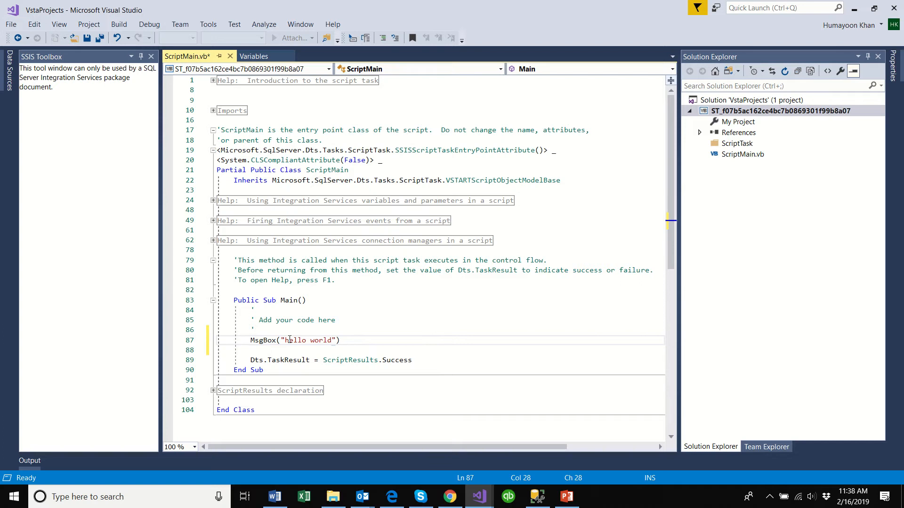
# Replace the MsgBox message text so the line reads MsgBox(Dts.Variables("fullName").Value).
pyautogui.press('BackSpace')
pyautogui.press('BackSpace')
pyautogui.press('BackSpace')
pyautogui.press('BackSpace')
pyautogui.press('BackSpace')
pyautogui.press('BackSpace')
pyautogui.press('BackSpace')
pyautogui.press('BackSpace')
pyautogui.press('BackSpace')
pyautogui.press('BackSpace')
pyautogui.press('BackSpace')
pyautogui.press('BackSpace')
pyautogui.write('dts.')
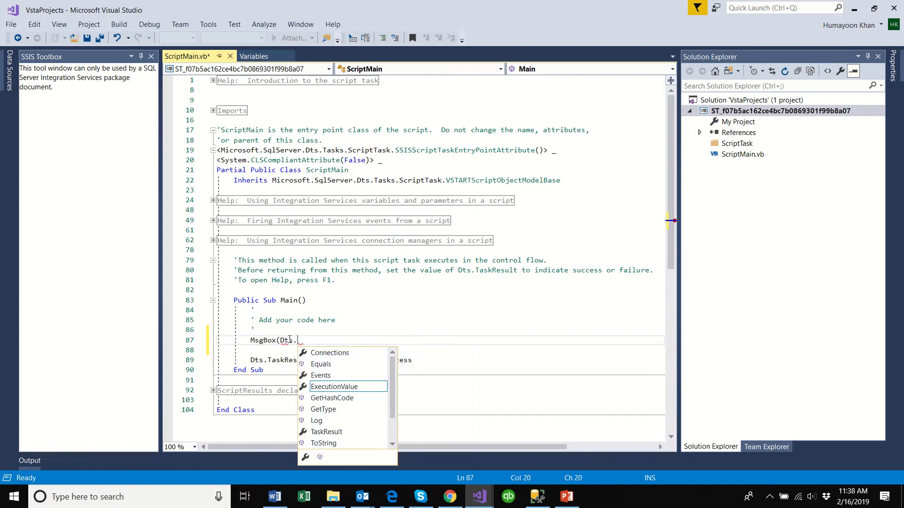
pyautogui.write('va')
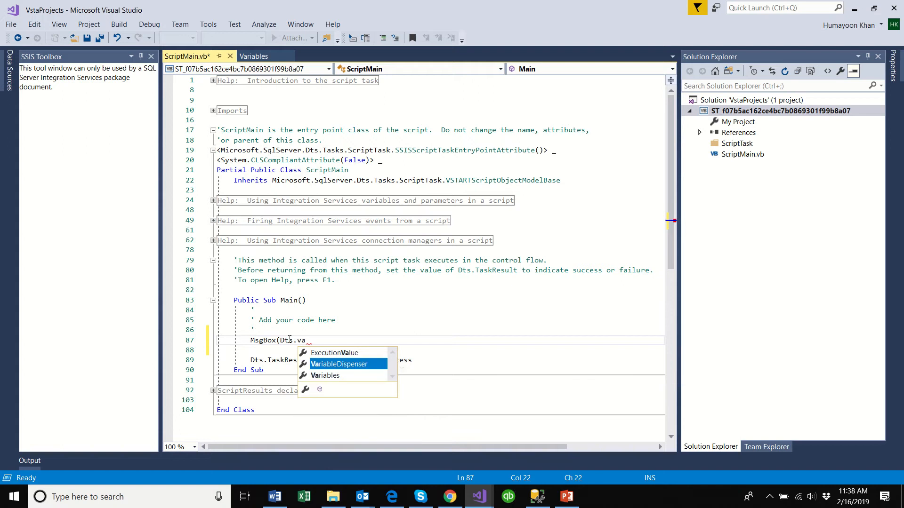
pyautogui.press('Down')
pyautogui.press('Tab')
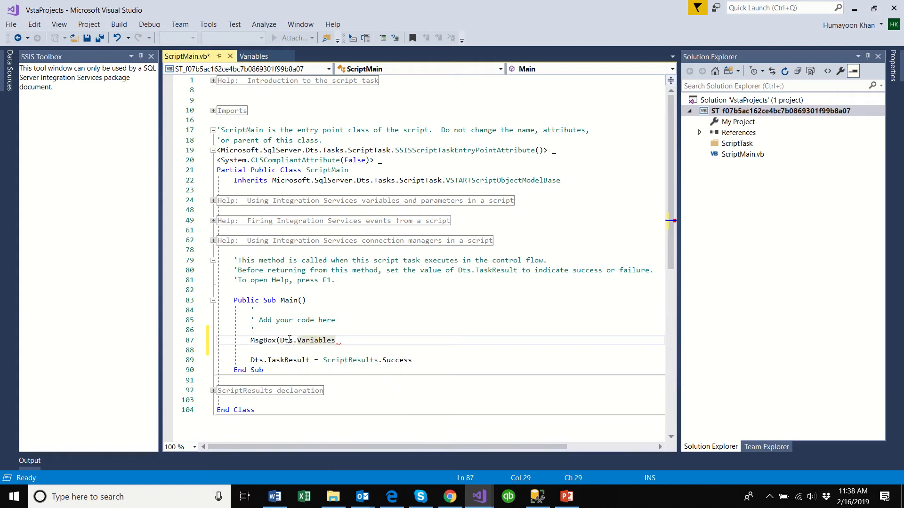
pyautogui.write('(')
pyautogui.write('"full')
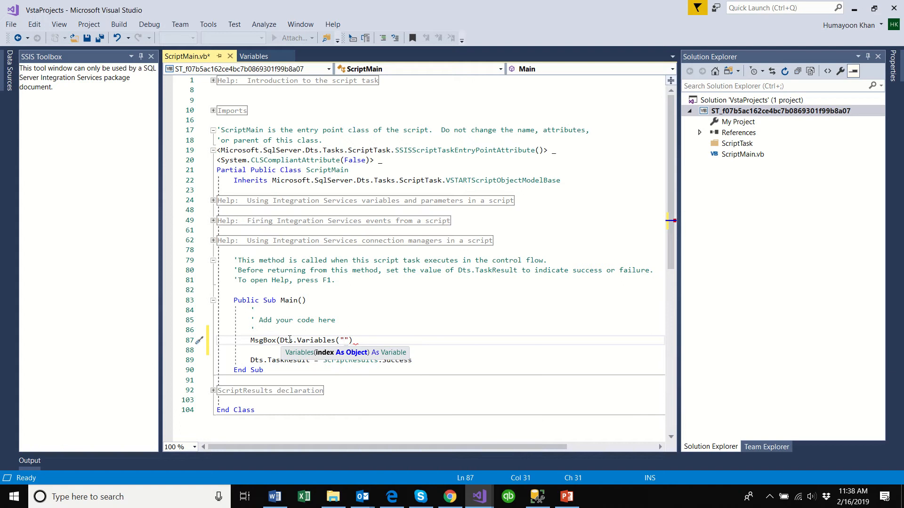
pyautogui.write('Name")')
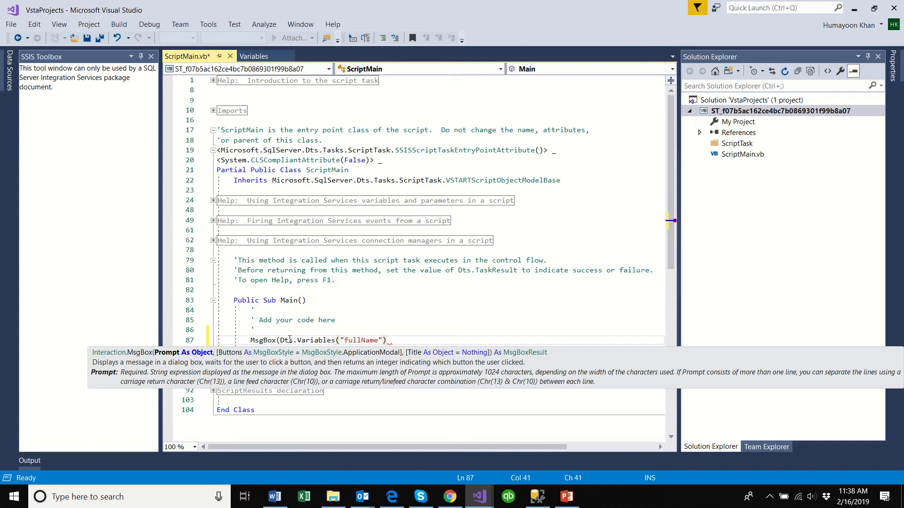
pyautogui.write('.val')
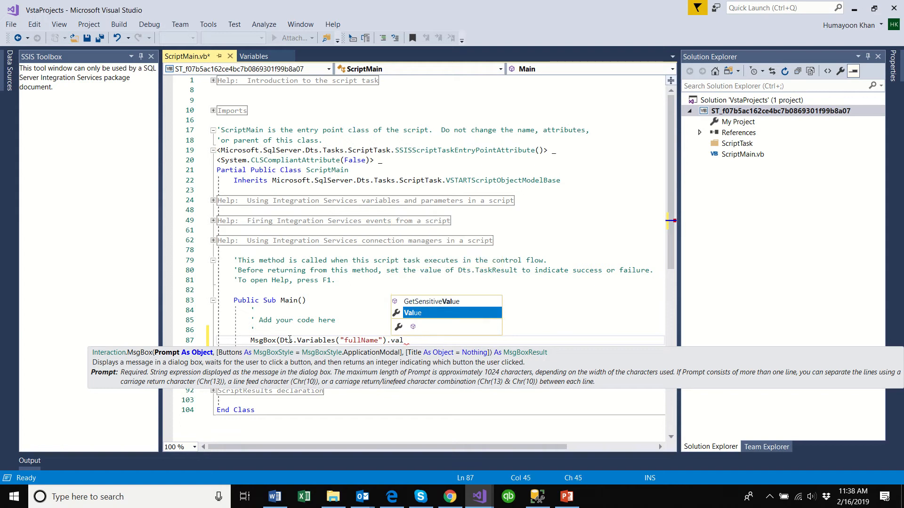
pyautogui.press('Tab')
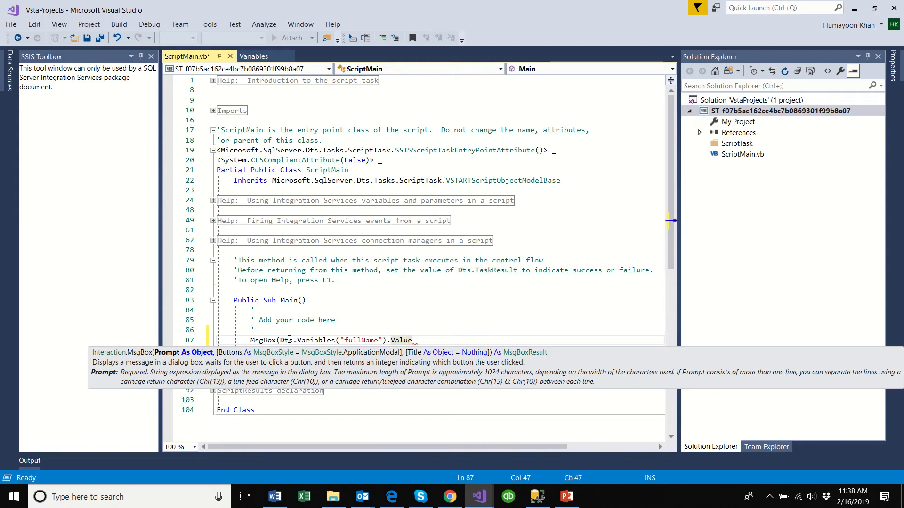
pyautogui.write(')')
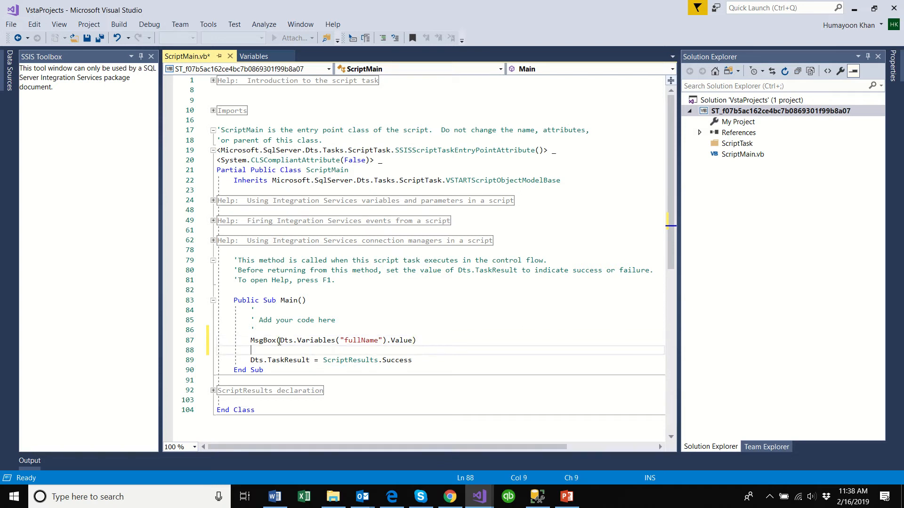
pyautogui.click(415, 339)
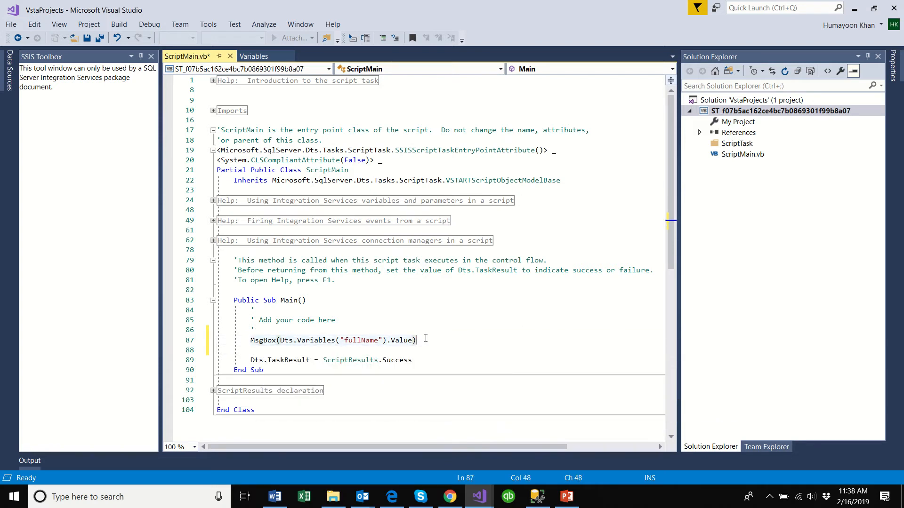
pyautogui.click(426, 349)
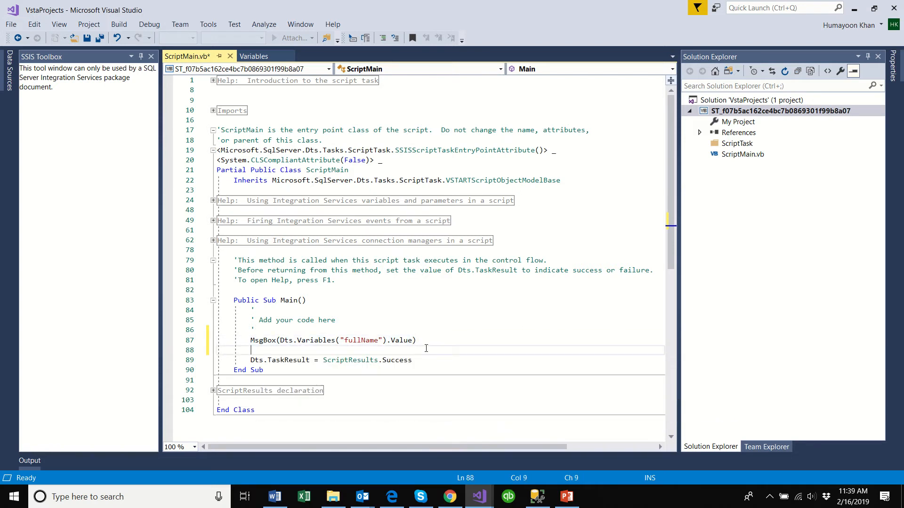
# Save the script, close the script editor and accept the Script Task settings.
pyautogui.click(379, 340)
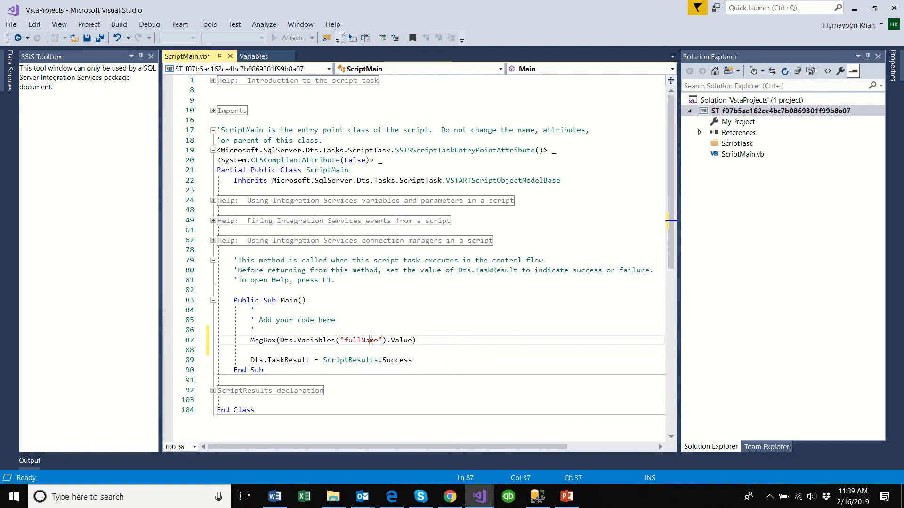
pyautogui.click(451, 351)
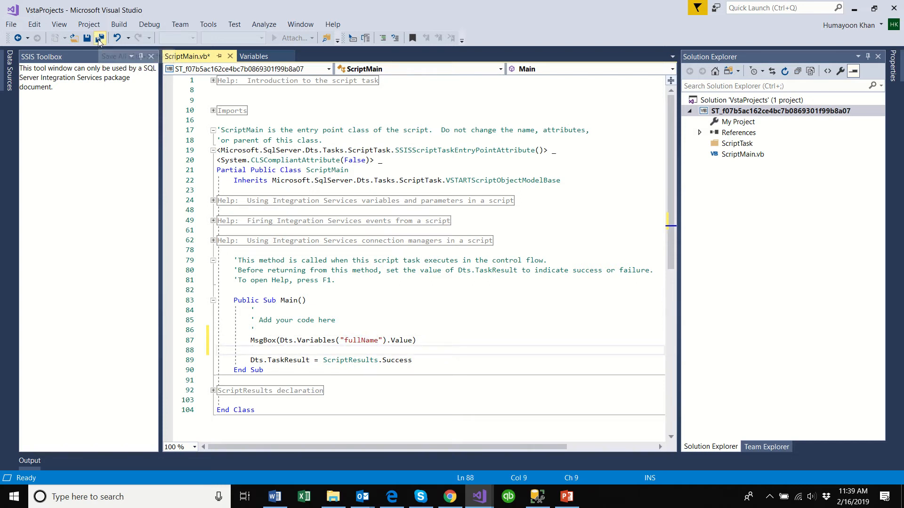
pyautogui.hotkey('ctrl', 's')
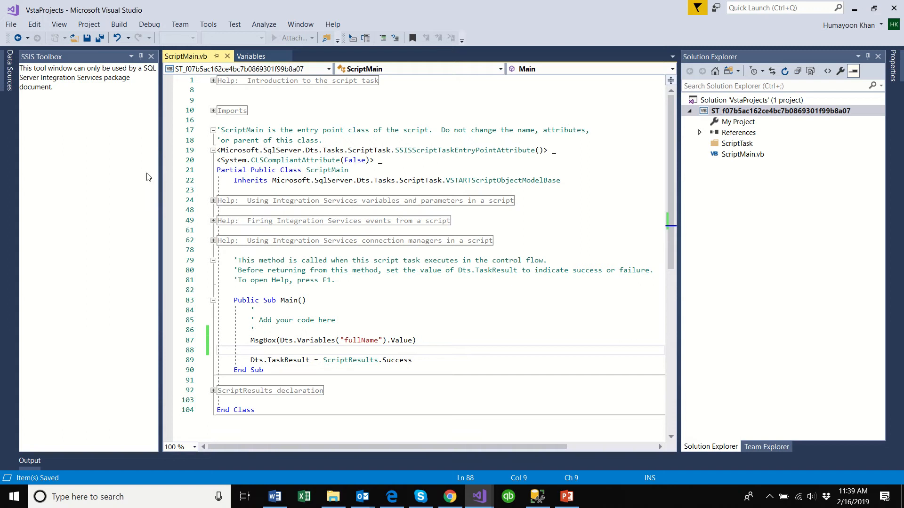
pyautogui.click(893, 8)
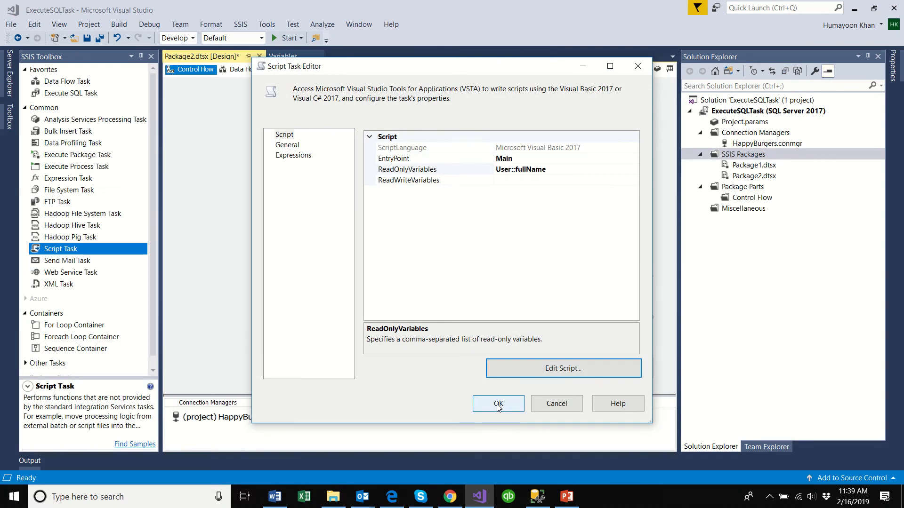
pyautogui.click(498, 404)
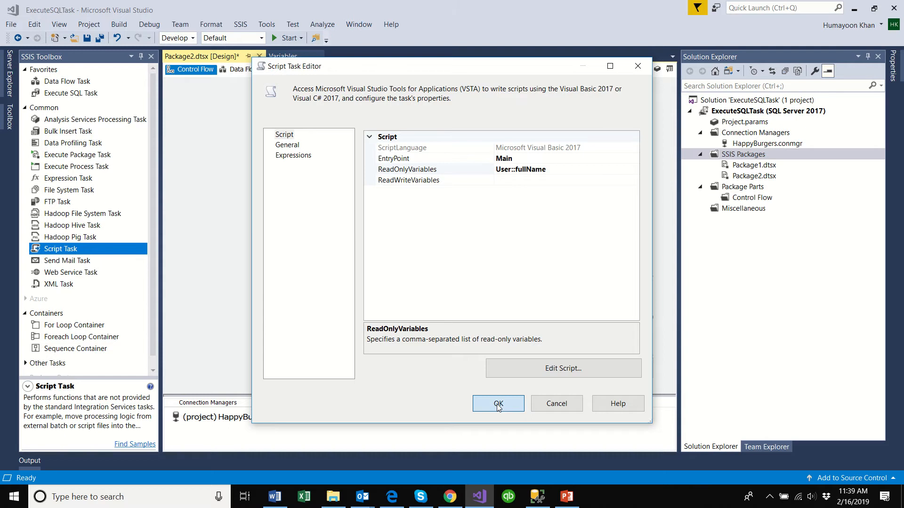
pyautogui.click(498, 406)
# Save Package2.dtsx and execute the package.
pyautogui.click(278, 202)
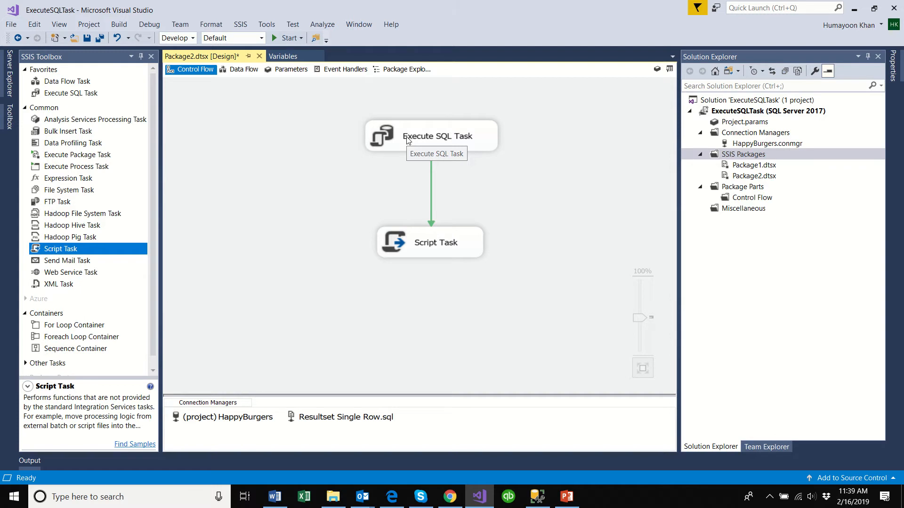
pyautogui.click(428, 250)
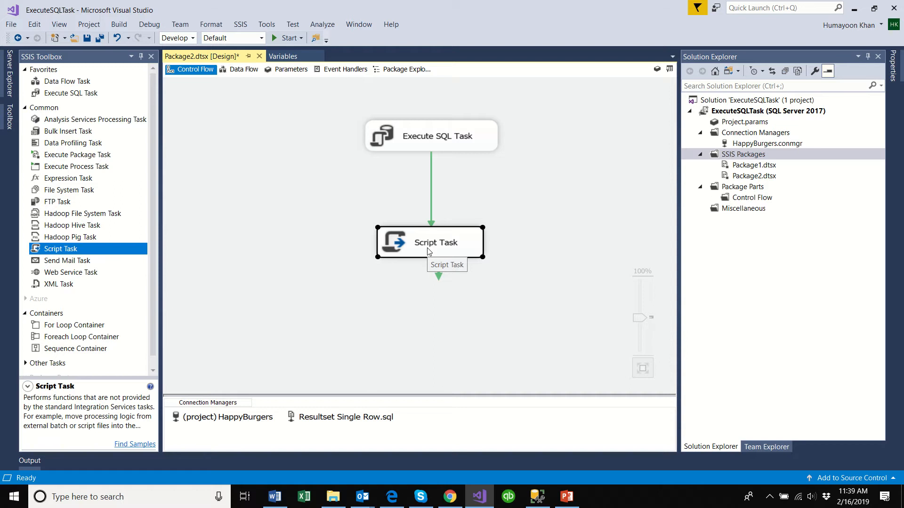
pyautogui.click(283, 150)
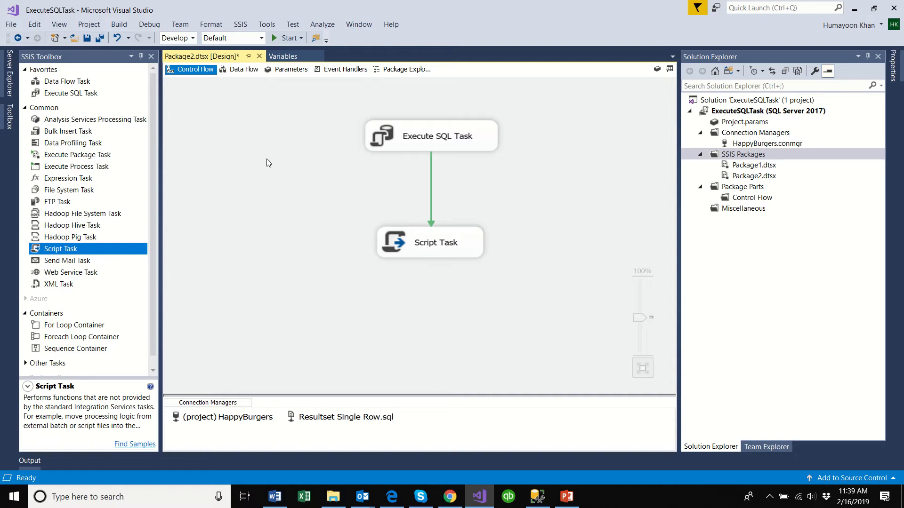
pyautogui.click(87, 39)
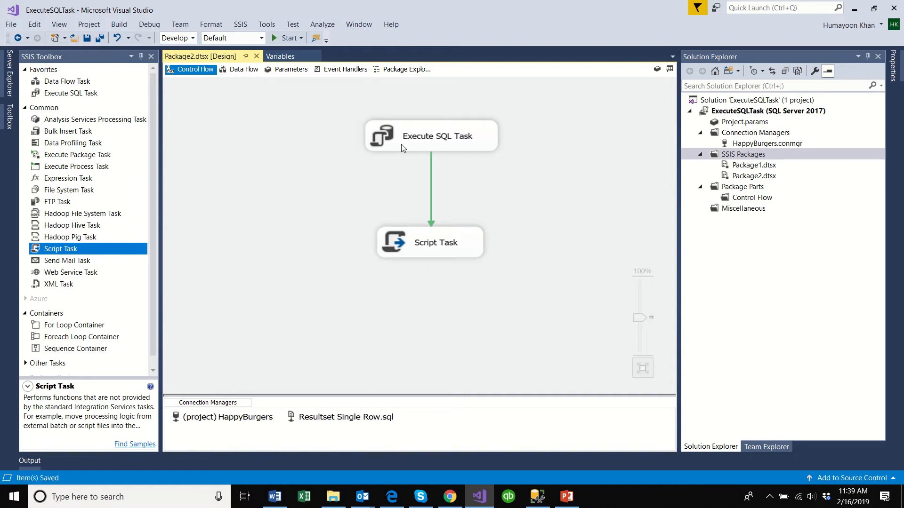
pyautogui.click(754, 178)
pyautogui.rightClick(753, 178)
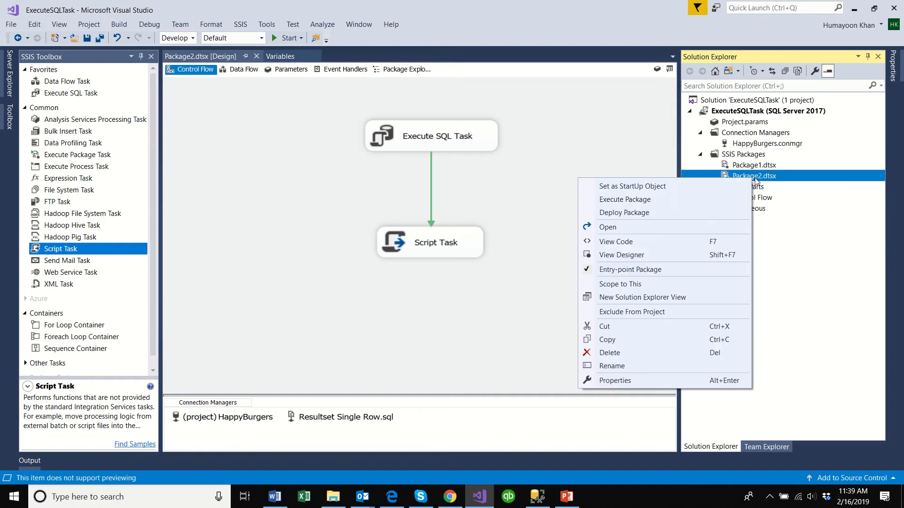
pyautogui.click(674, 198)
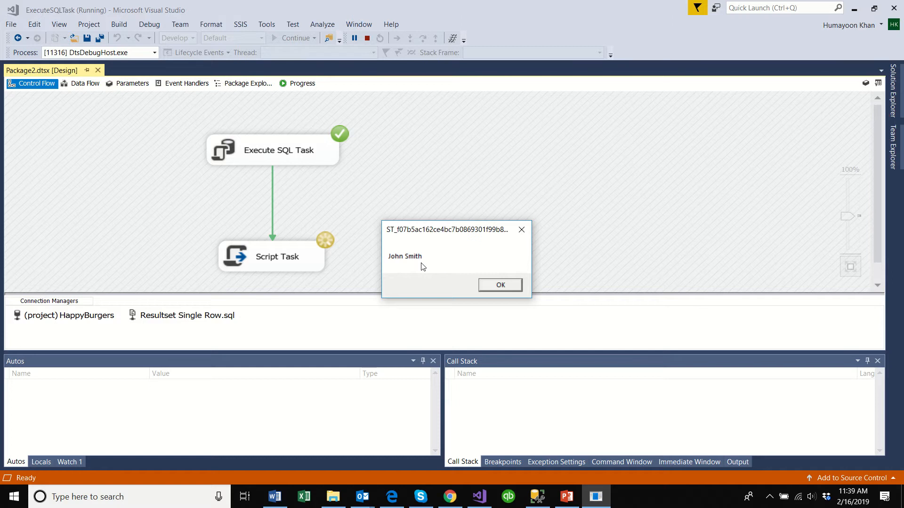
# Switch to SQL Server Management Studio and review the SELECT query that returns EmpFullName for EmpId 1.
pyautogui.click(537, 497)
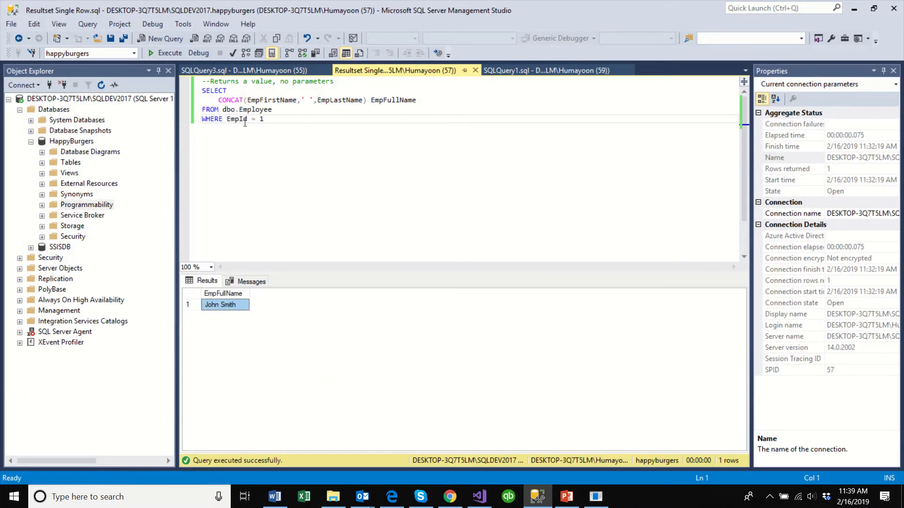
pyautogui.moveTo(265, 119); pyautogui.dragTo(202, 90)
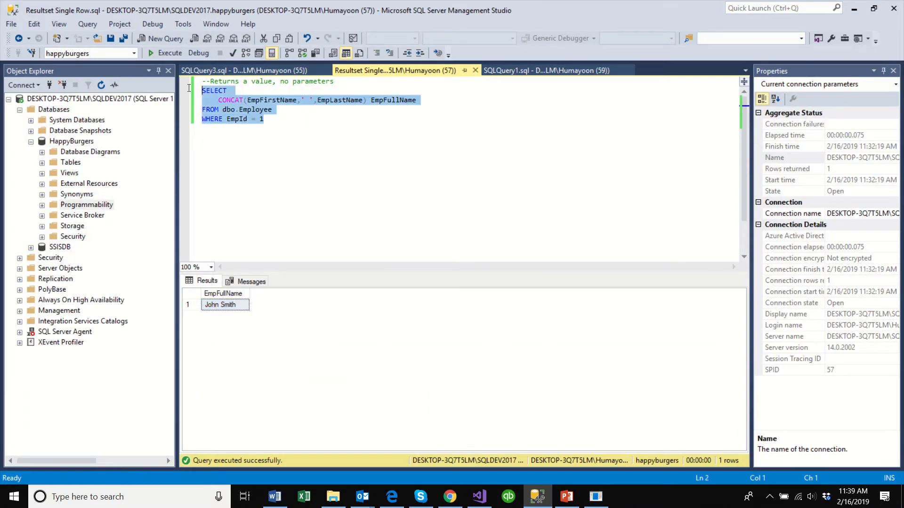
pyautogui.click(304, 151)
# Return to Visual Studio, dismiss the script's message box and stop debugging the package.
pyautogui.click(479, 496)
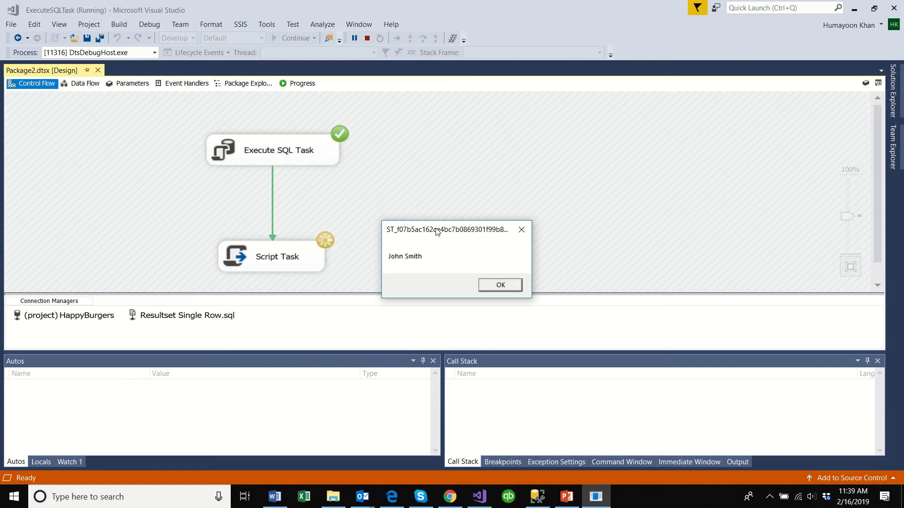
pyautogui.click(501, 286)
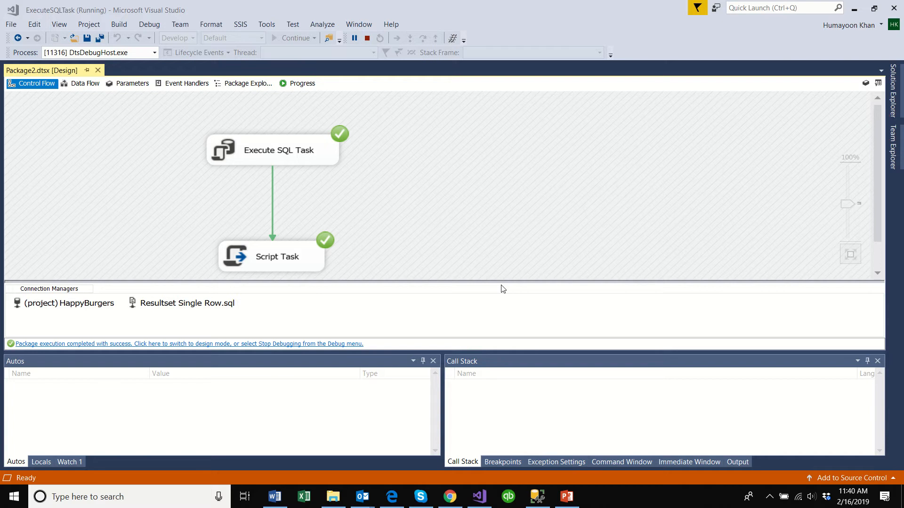
pyautogui.click(368, 38)
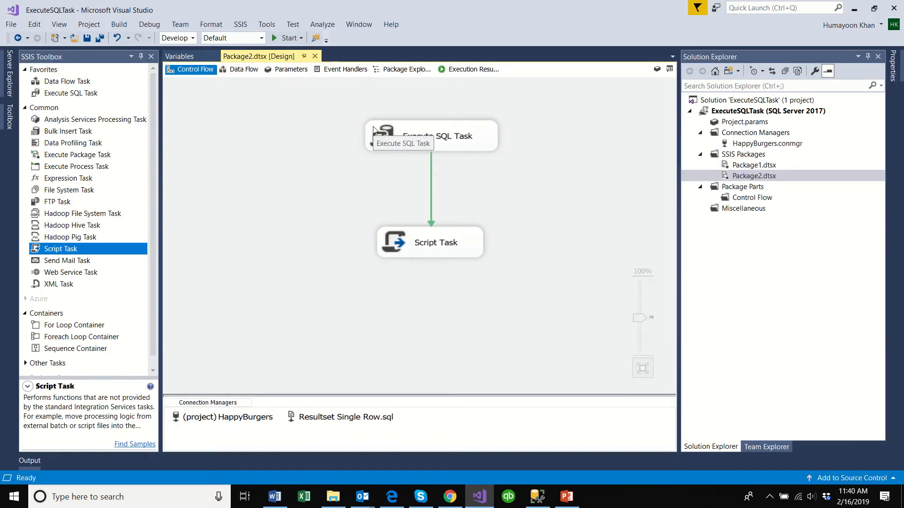
pyautogui.click(378, 27)
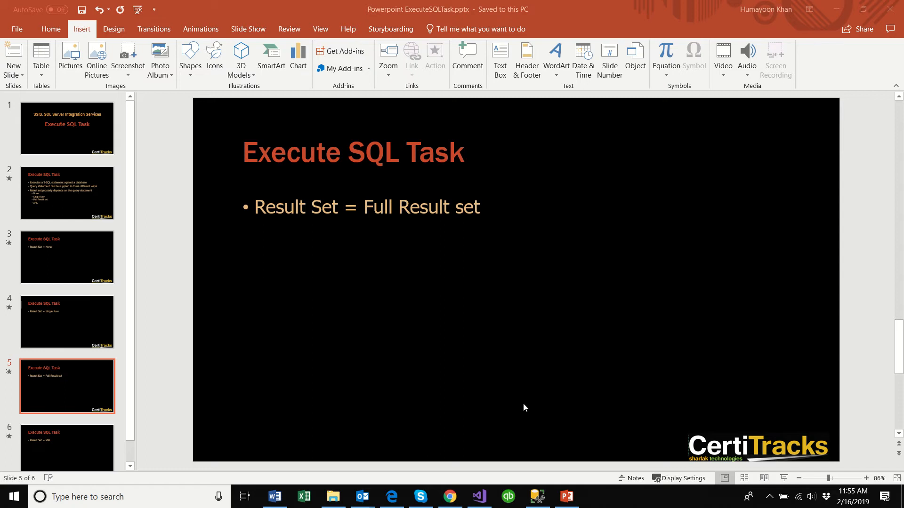
# Switch to Visual Studio and add a new SSIS package to the ExecuteSQLTask project.
pyautogui.click(488, 501)
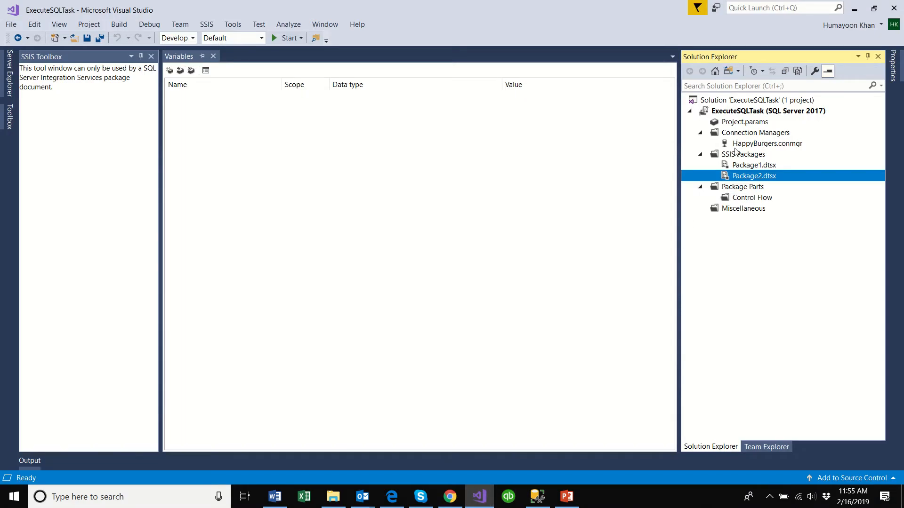
pyautogui.rightClick(737, 155)
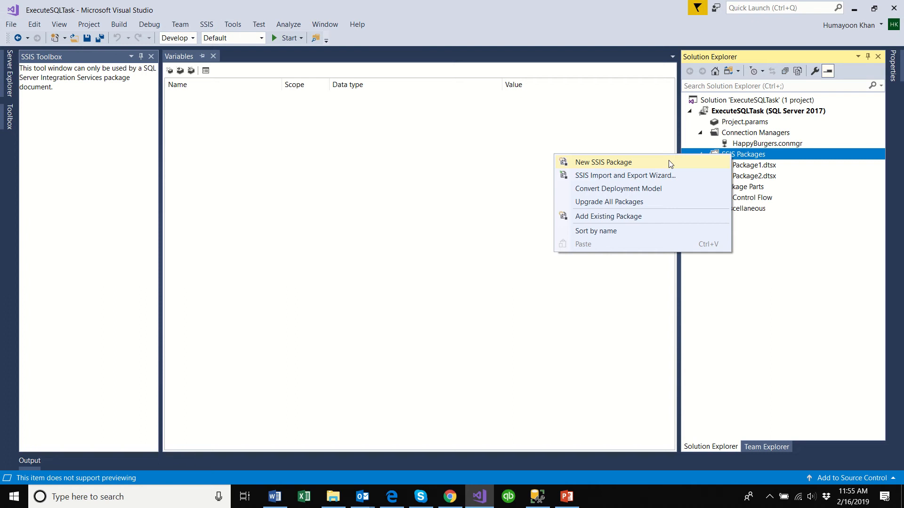
pyautogui.click(669, 160)
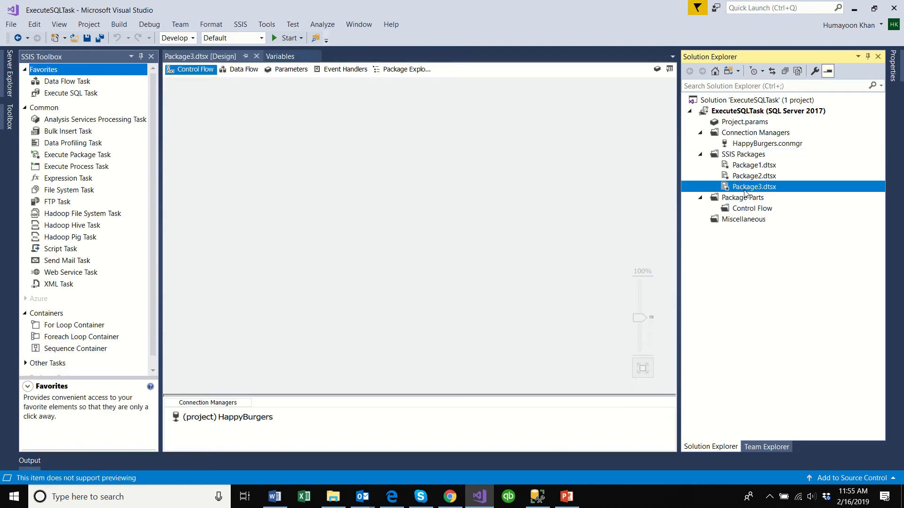
# Add an Execute SQL Task to the control flow of Package3.dtsx.
pyautogui.click(264, 422)
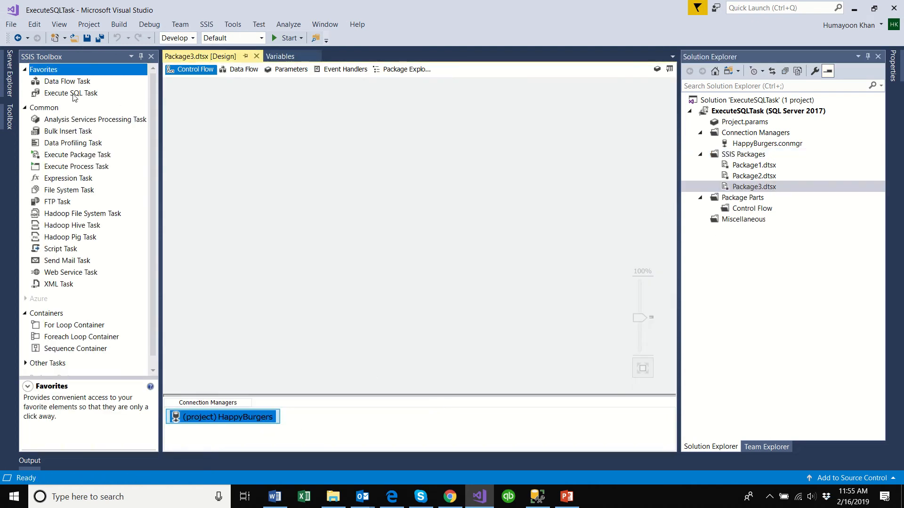
pyautogui.click(73, 97)
pyautogui.moveTo(73, 97); pyautogui.dragTo(355, 128)
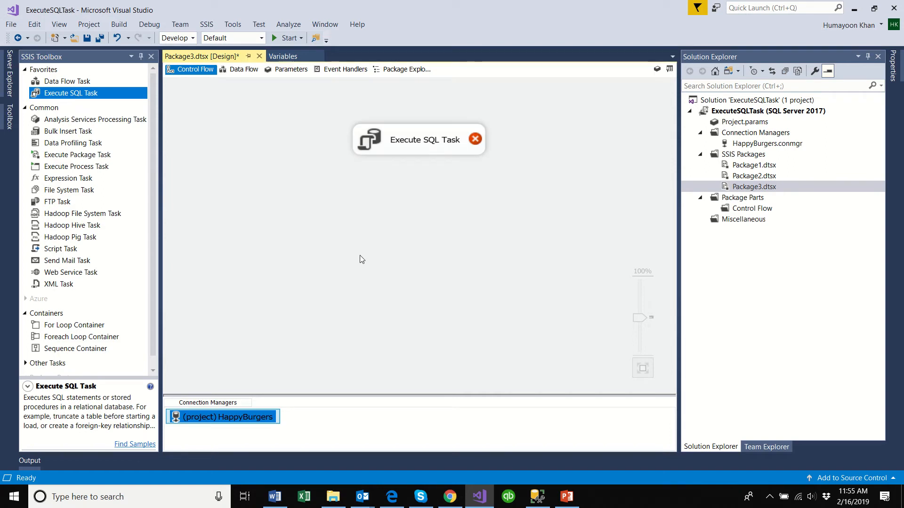
# Open the Execute SQL Task's settings and choose HappyBurgers as its connection.
pyautogui.click(403, 147)
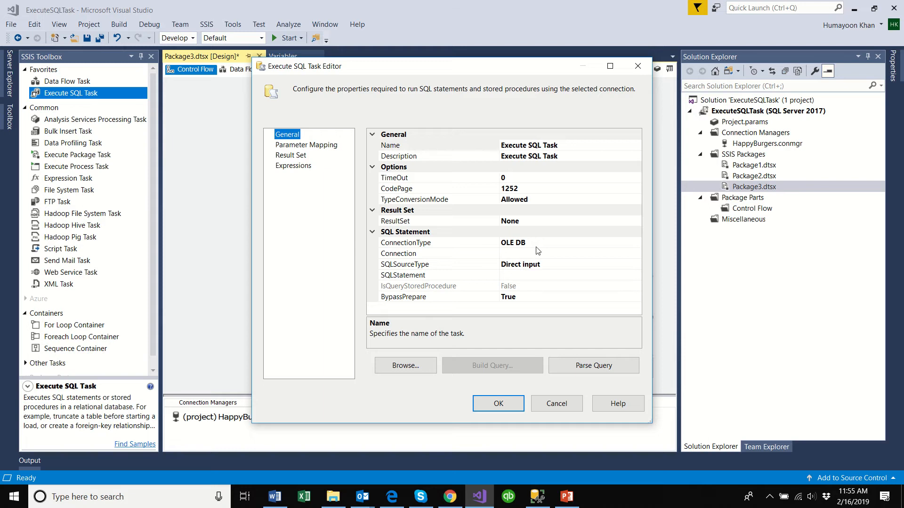
pyautogui.click(538, 253)
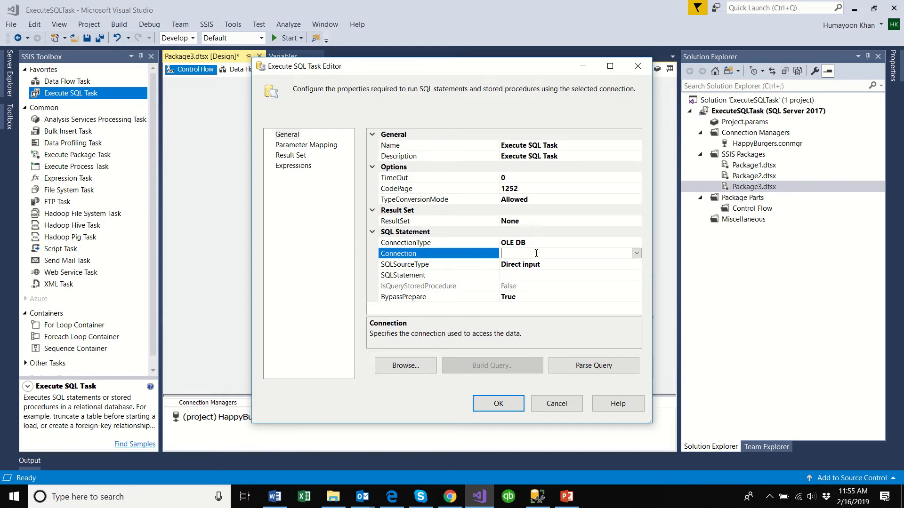
pyautogui.click(636, 253)
pyautogui.click(548, 276)
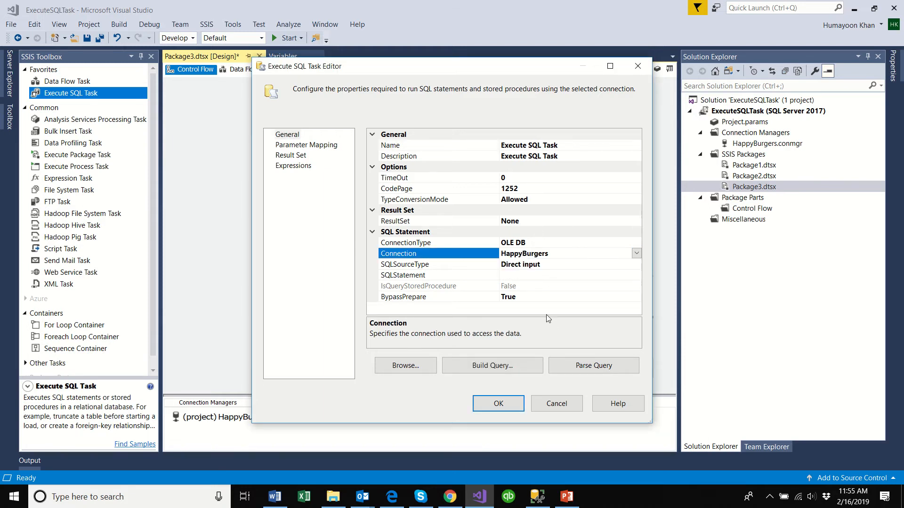
# Open the SQLStatement property's query entry window for the Execute SQL Task.
pyautogui.click(534, 277)
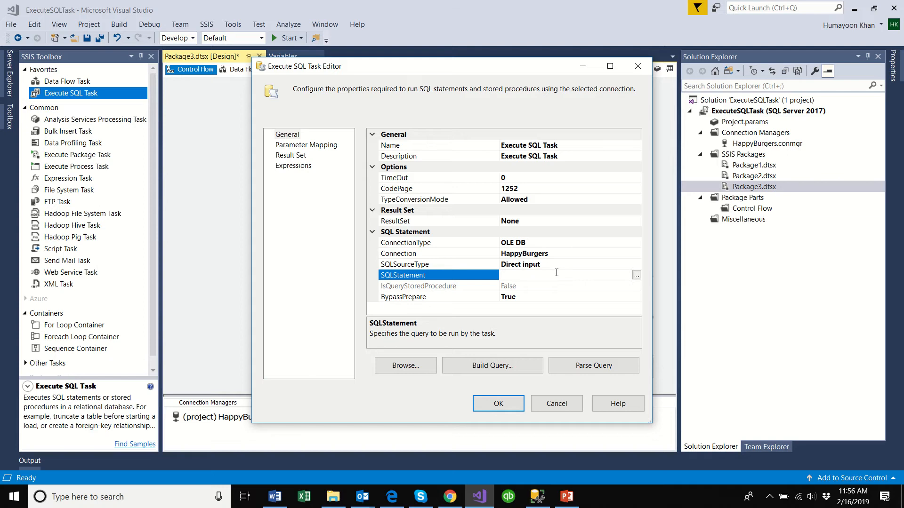
pyautogui.click(636, 274)
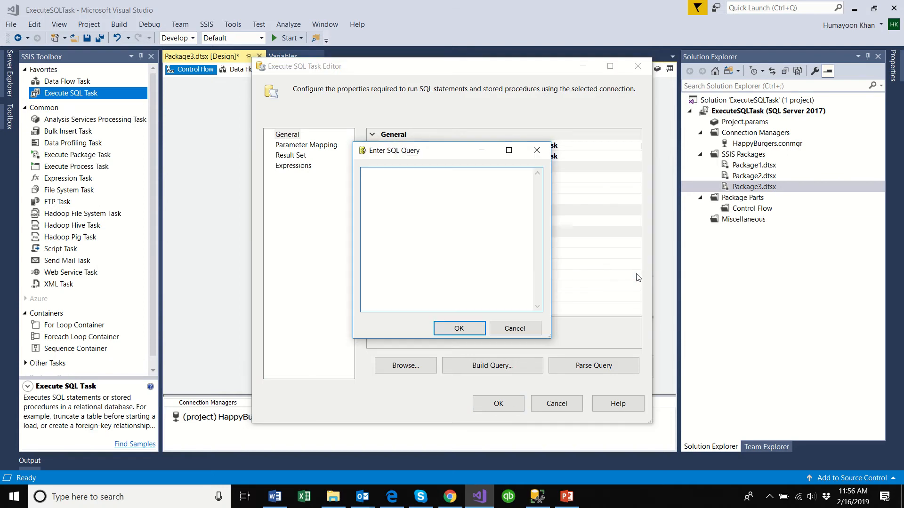
pyautogui.click(513, 328)
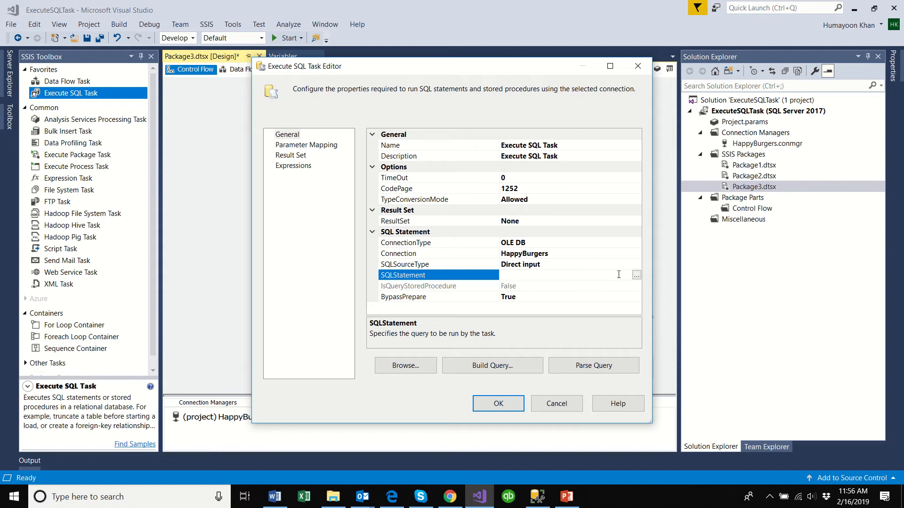
pyautogui.click(636, 276)
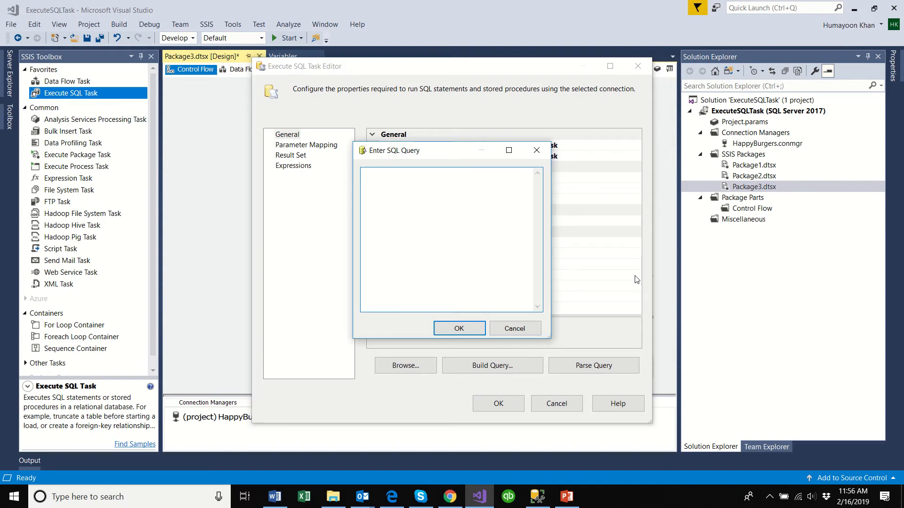
# Switch to SQL Server Management Studio, then copy and execute the "Resultset Full, no parameters" query SELECT * FROM dbo.Employee.
pyautogui.click(534, 496)
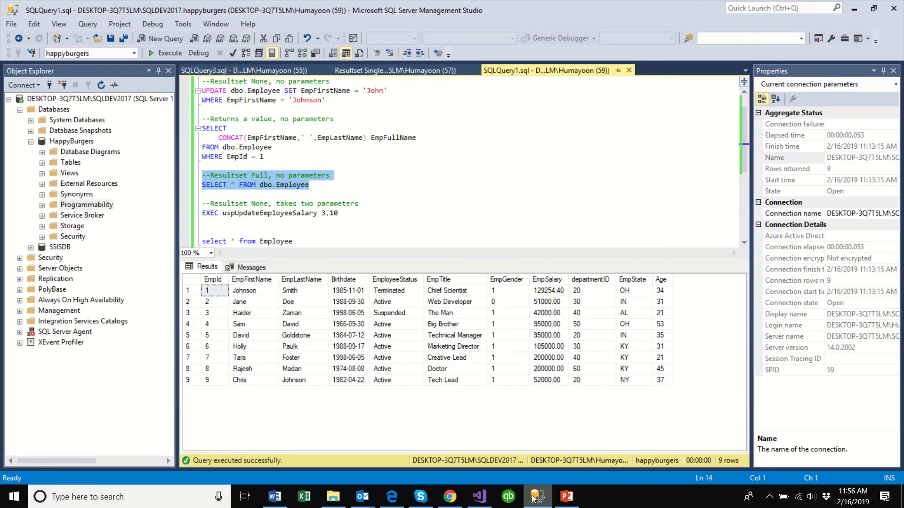
pyautogui.rightClick(279, 182)
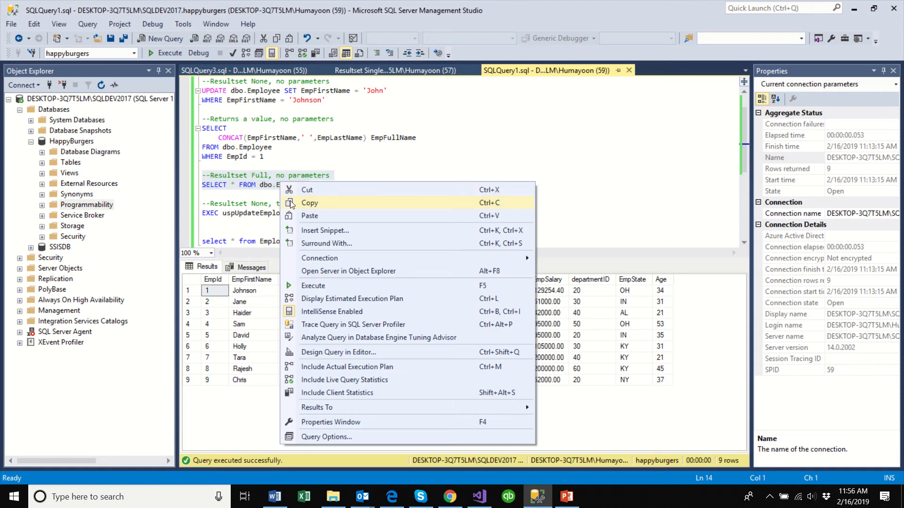
pyautogui.click(290, 203)
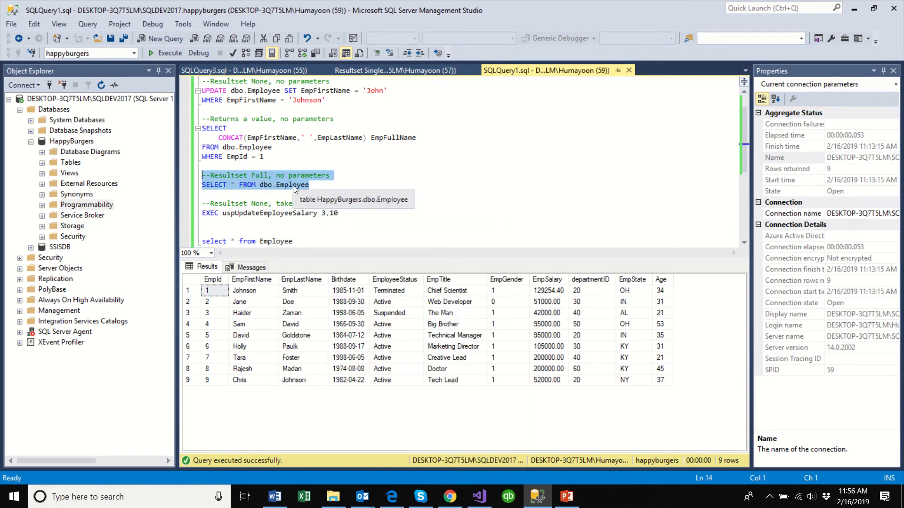
pyautogui.click(181, 53)
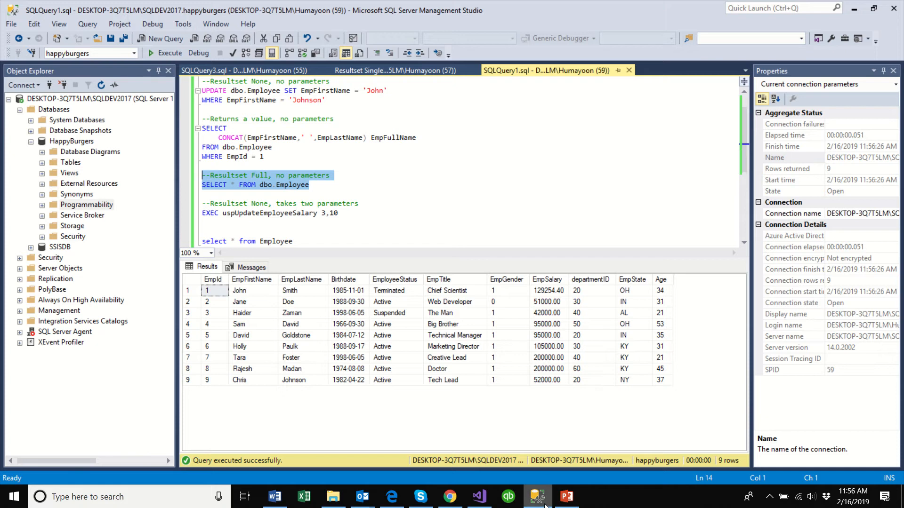
# Return to Visual Studio and paste the copied comment and SELECT * FROM dbo.Employee into the task's SQL query.
pyautogui.click(478, 502)
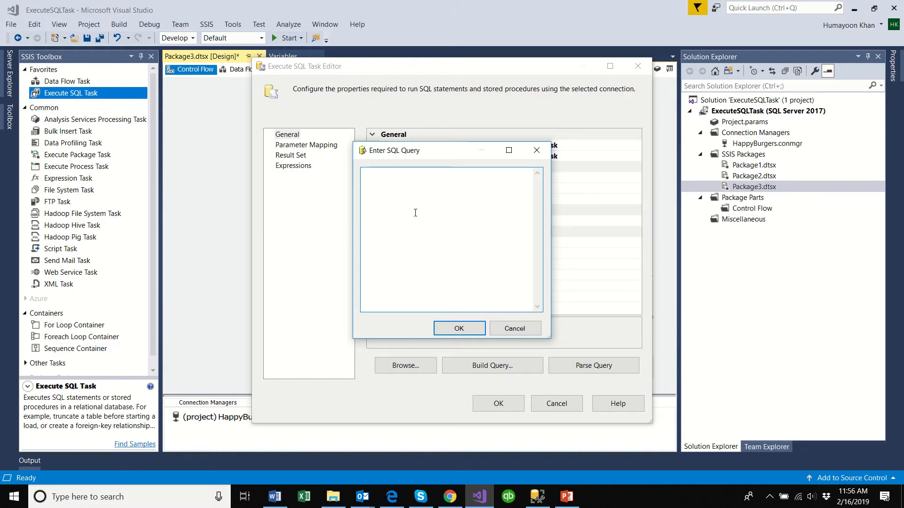
pyautogui.rightClick(378, 178)
pyautogui.click(401, 221)
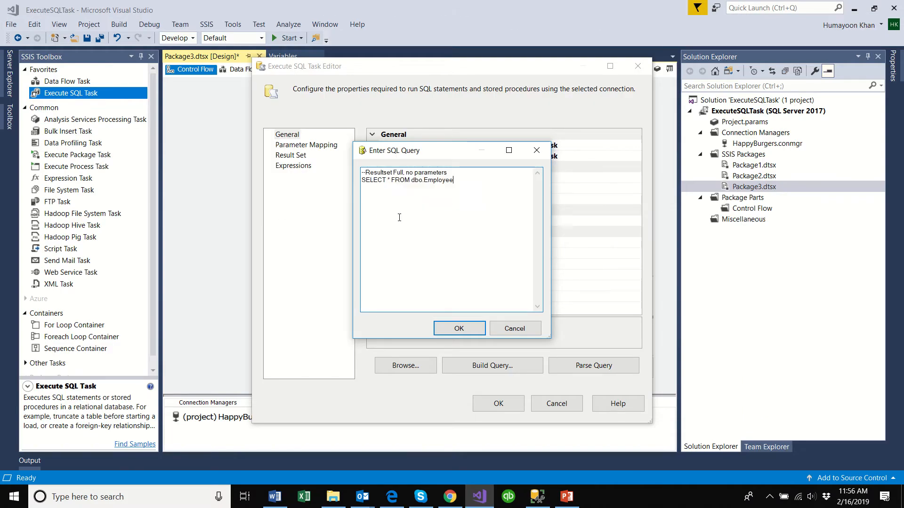
# Accept the entered SQL query and set the Execute SQL Task's ResultSet property to Full result set.
pyautogui.click(458, 328)
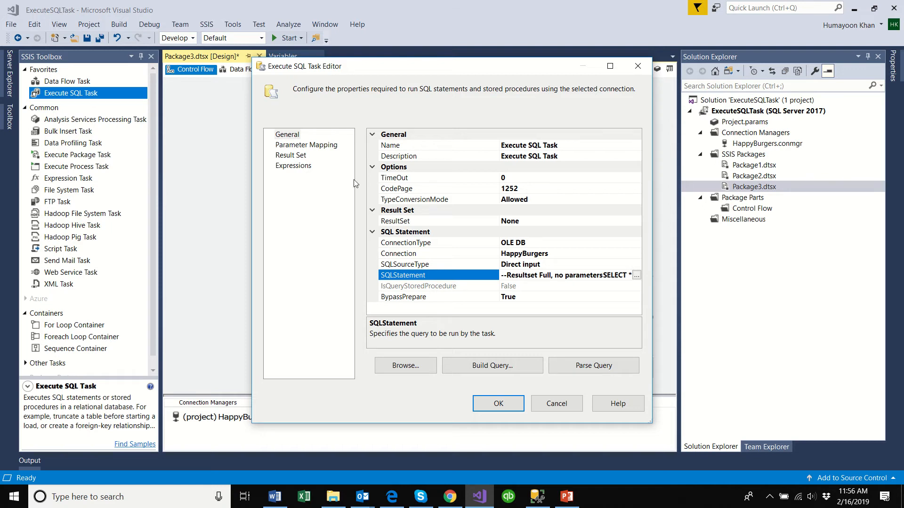
pyautogui.click(302, 156)
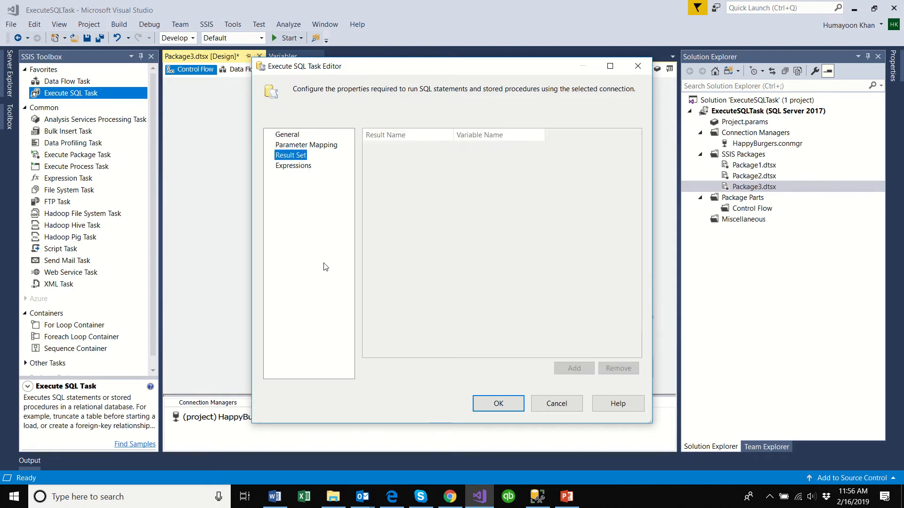
pyautogui.click(292, 136)
pyautogui.click(546, 221)
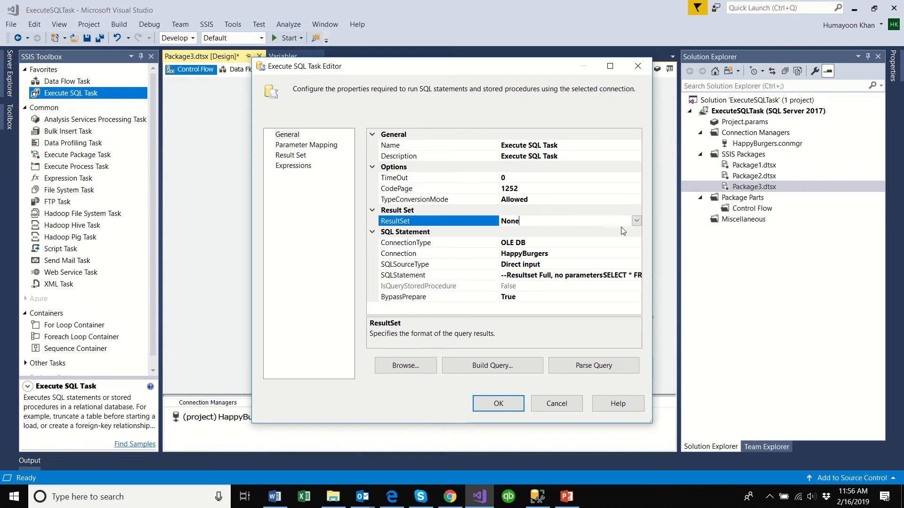
pyautogui.click(636, 221)
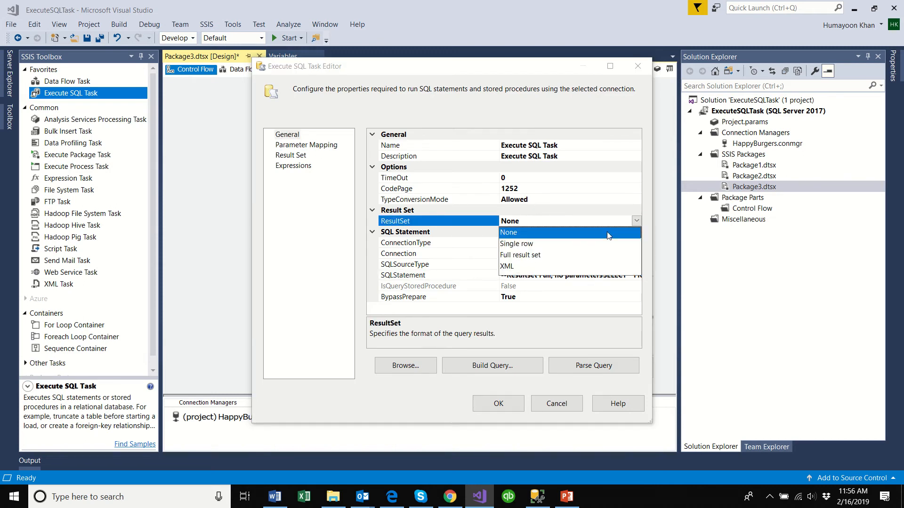
pyautogui.click(528, 257)
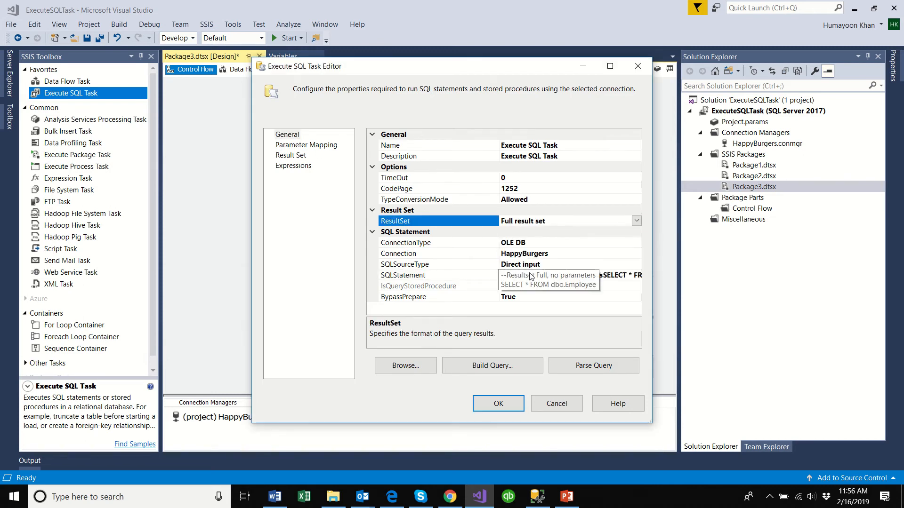
# Add a result set mapping to the Execute SQL Task and set its result name to 0.
pyautogui.click(302, 157)
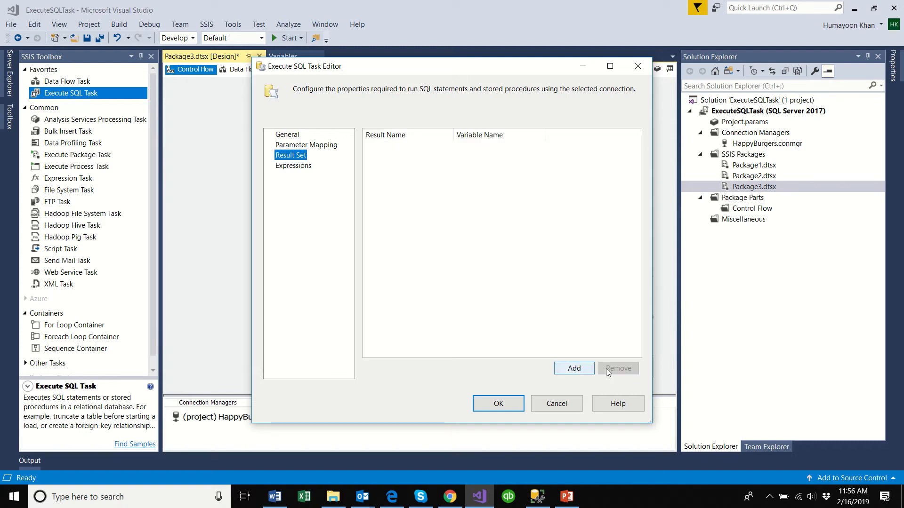
pyautogui.click(574, 369)
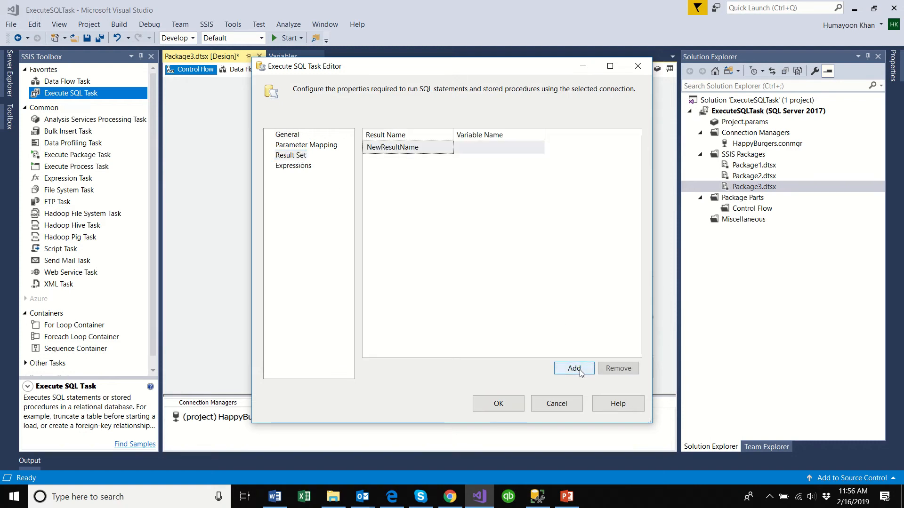
pyautogui.click(435, 149)
pyautogui.doubleClick(434, 149)
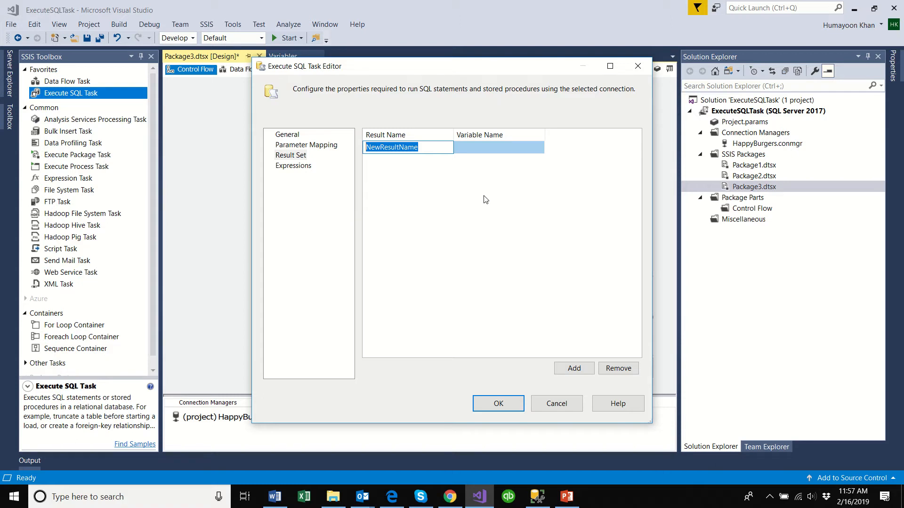
pyautogui.write('0')
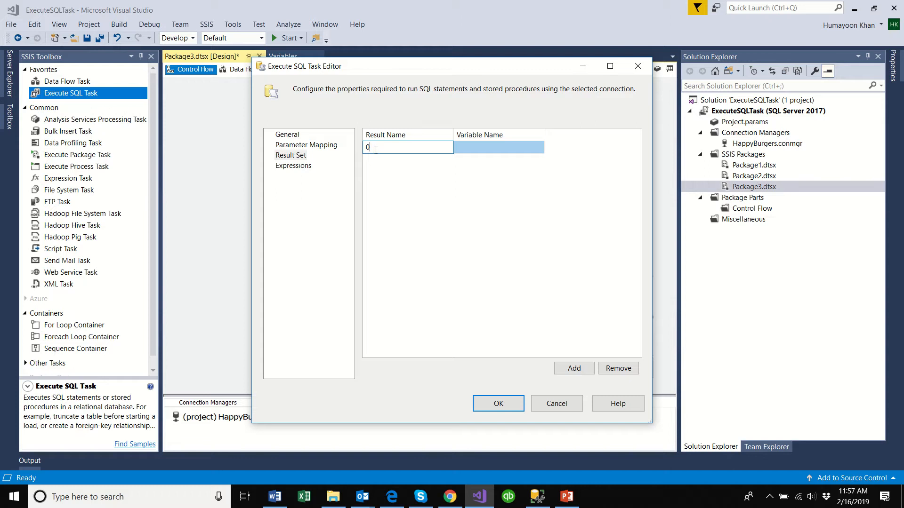
# Start creating a new variable to receive result 0 of the result set mapping.
pyautogui.click(477, 147)
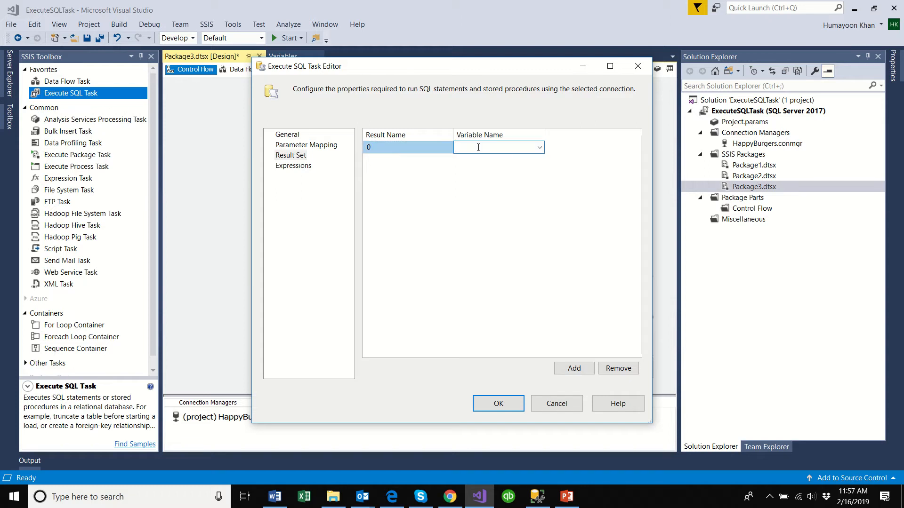
pyautogui.click(540, 148)
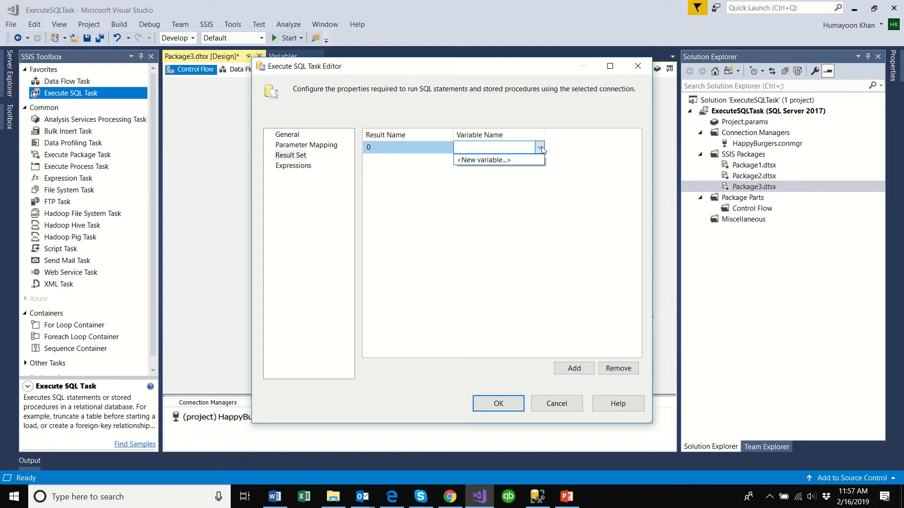
pyautogui.click(510, 160)
pyautogui.press('Tab')
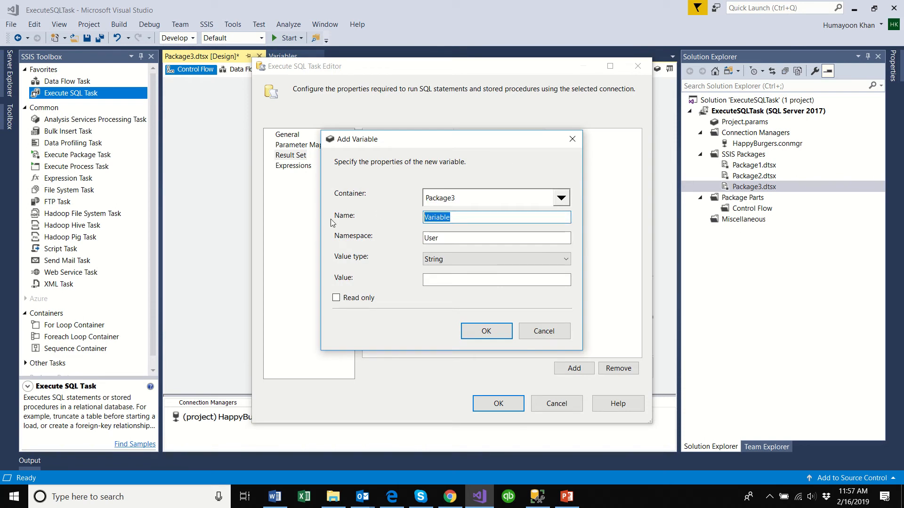
# Create the variable objEmployees with value type Object in Package3 to hold the task's result set.
pyautogui.write('objEmployees')
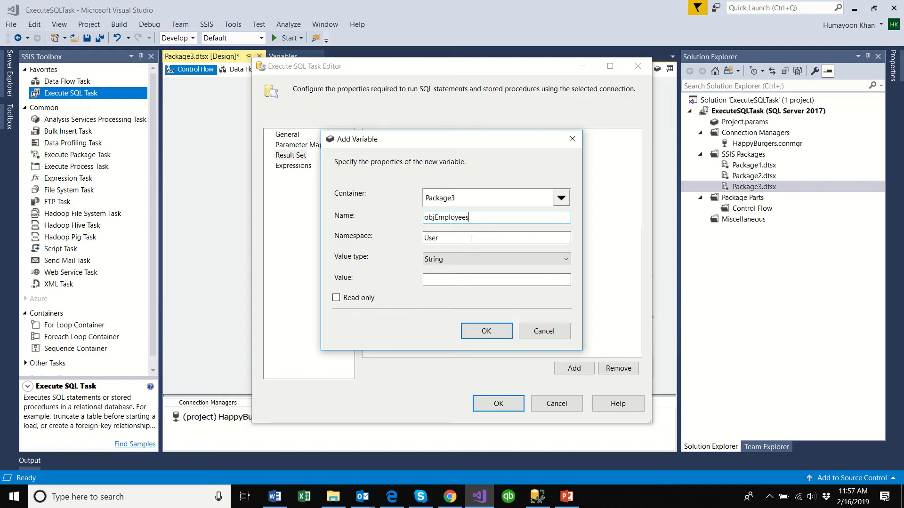
pyautogui.click(468, 260)
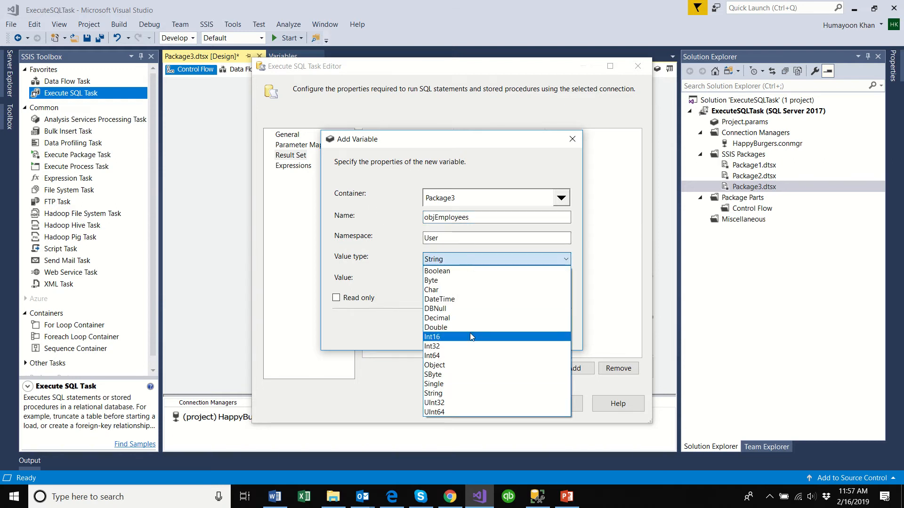
pyautogui.click(484, 367)
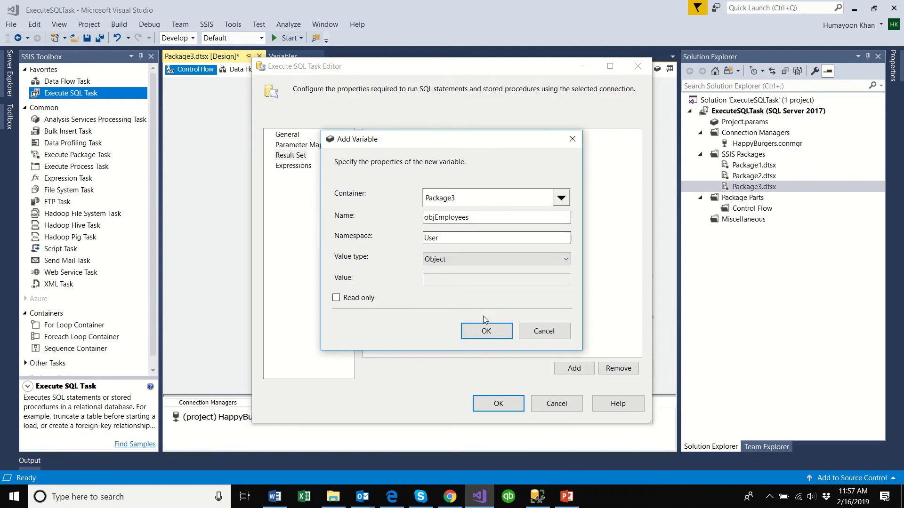
pyautogui.click(486, 331)
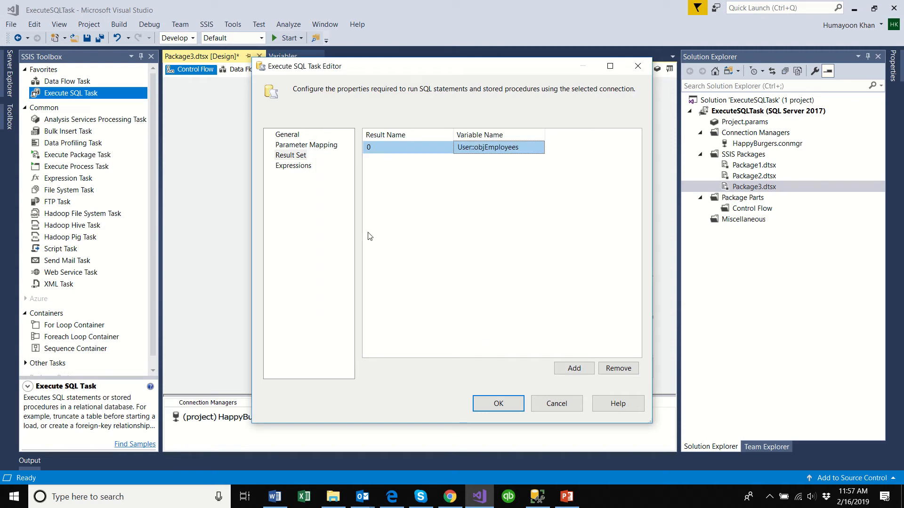
# Check the Execute SQL Task's general settings and its SQL statement, and accept the task configuration.
pyautogui.click(286, 137)
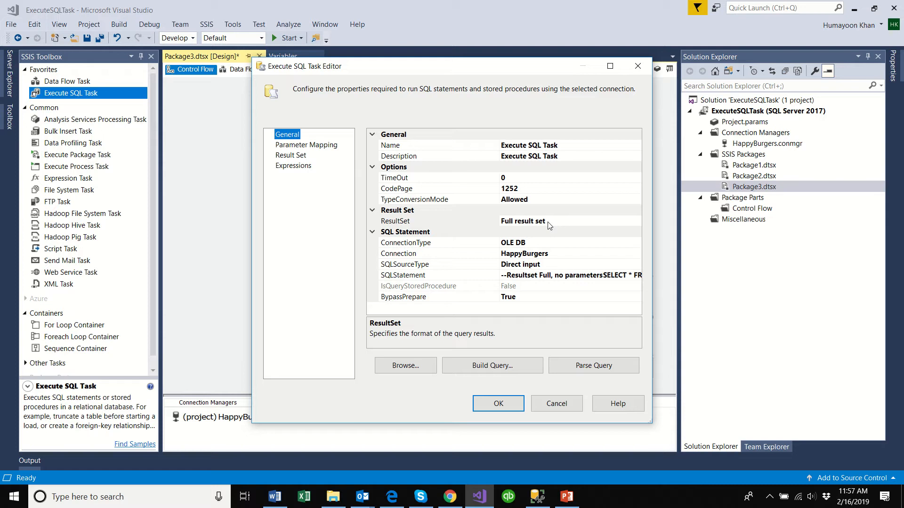
pyautogui.click(557, 252)
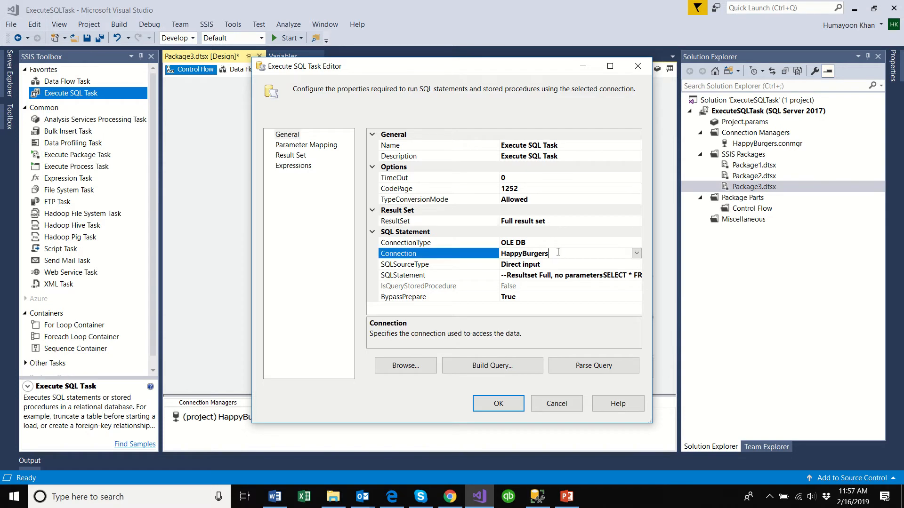
pyautogui.click(567, 275)
pyautogui.click(637, 275)
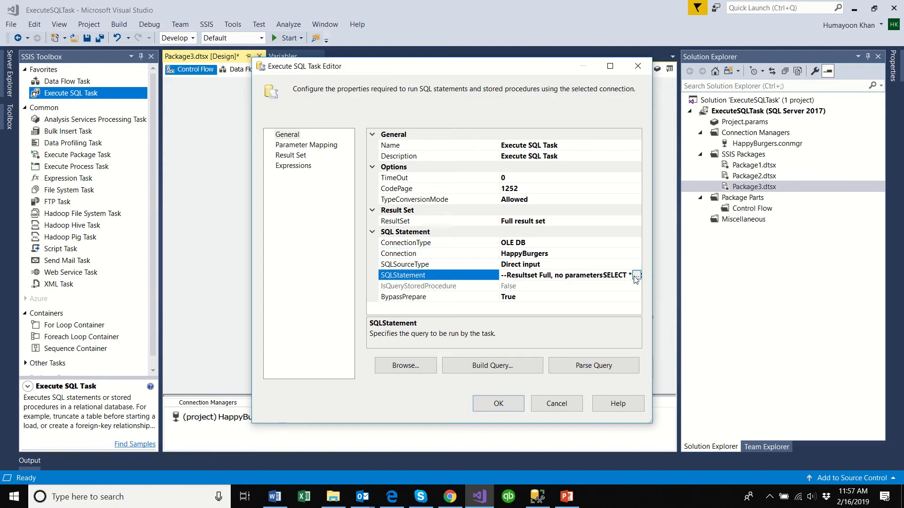
pyautogui.click(466, 179)
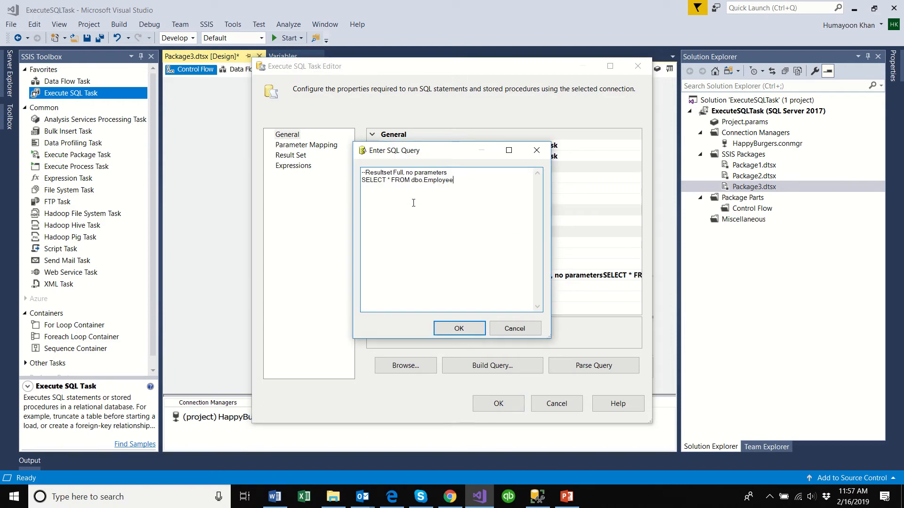
pyautogui.click(479, 332)
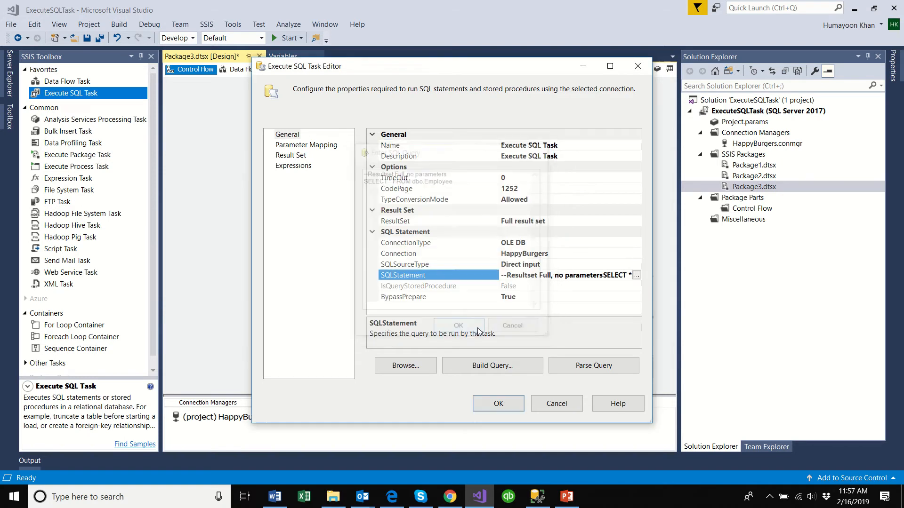
pyautogui.click(511, 404)
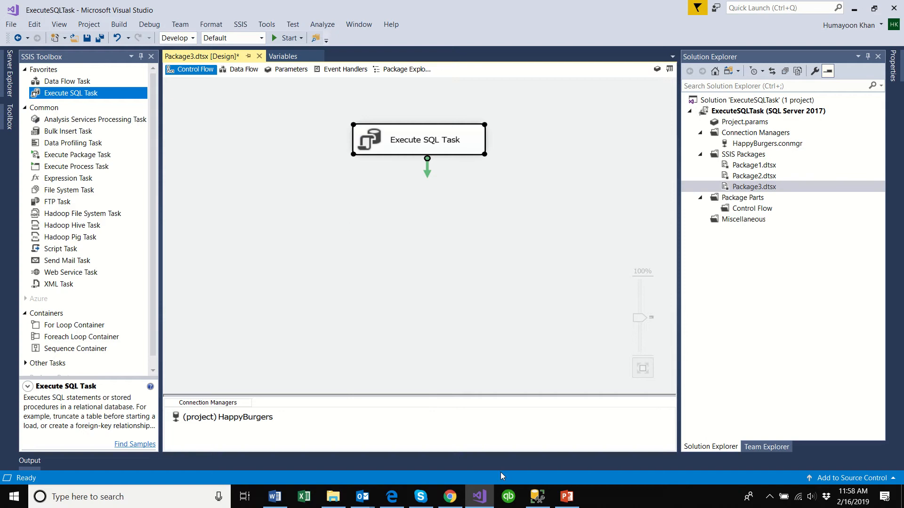
# Switch to SQL Server Management Studio and examine the first name, status, title, gender and salary columns of the Employee query results.
pyautogui.click(536, 501)
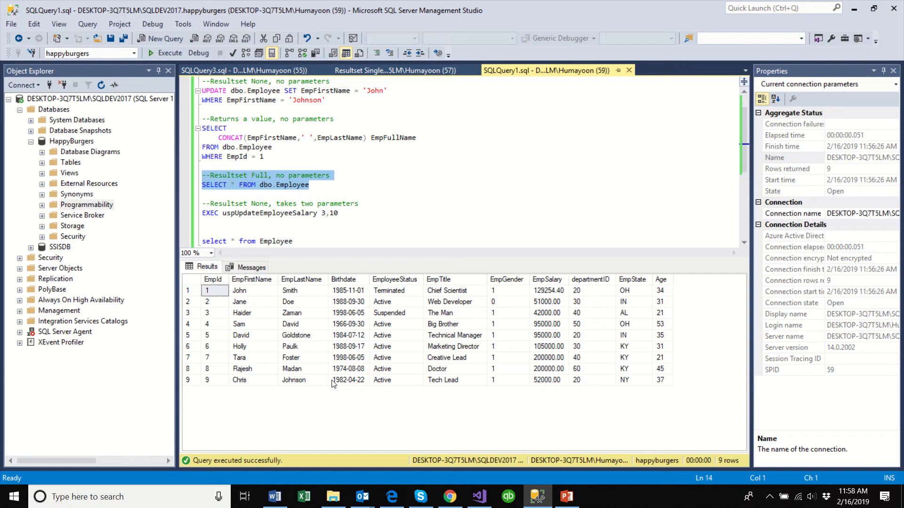
pyautogui.click(268, 282)
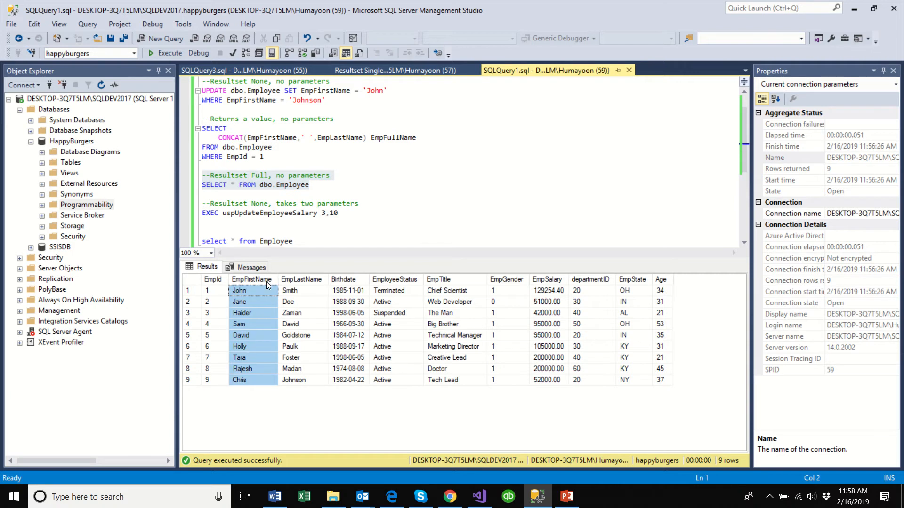
pyautogui.click(268, 292)
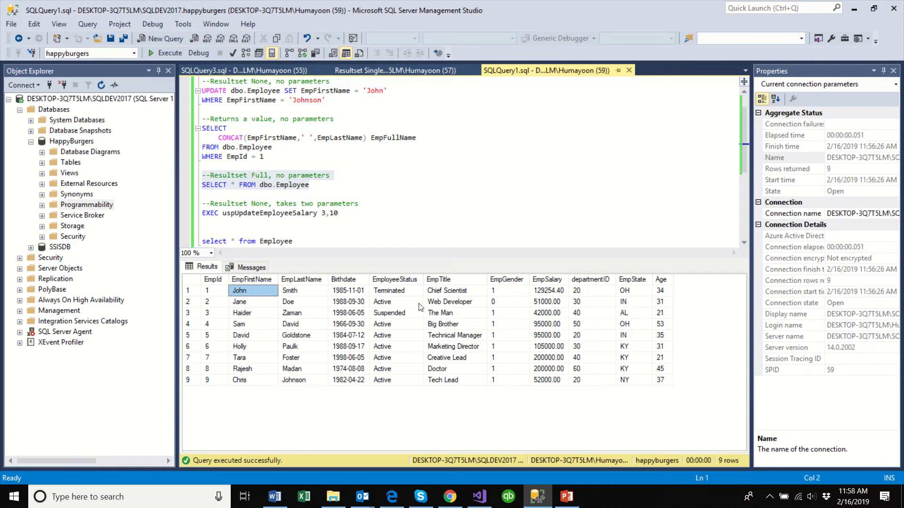
pyautogui.click(397, 281)
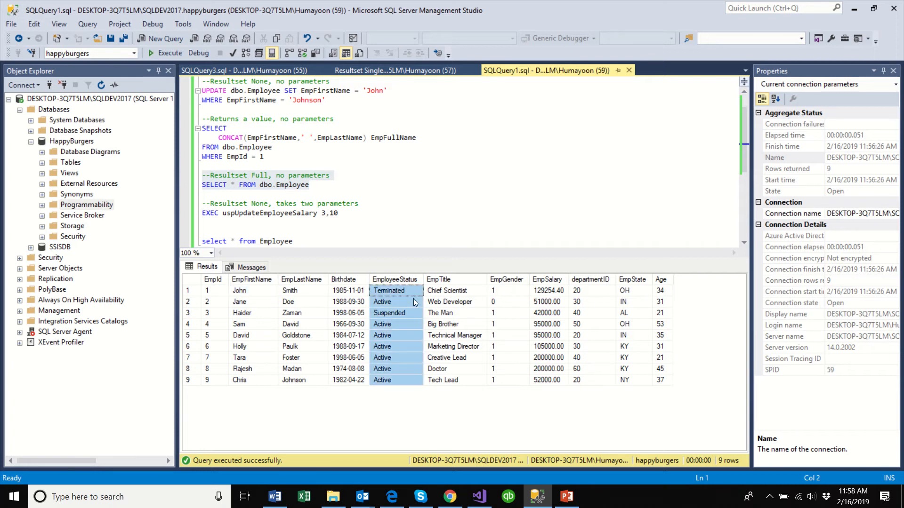
pyautogui.click(451, 281)
pyautogui.click(513, 280)
pyautogui.click(539, 281)
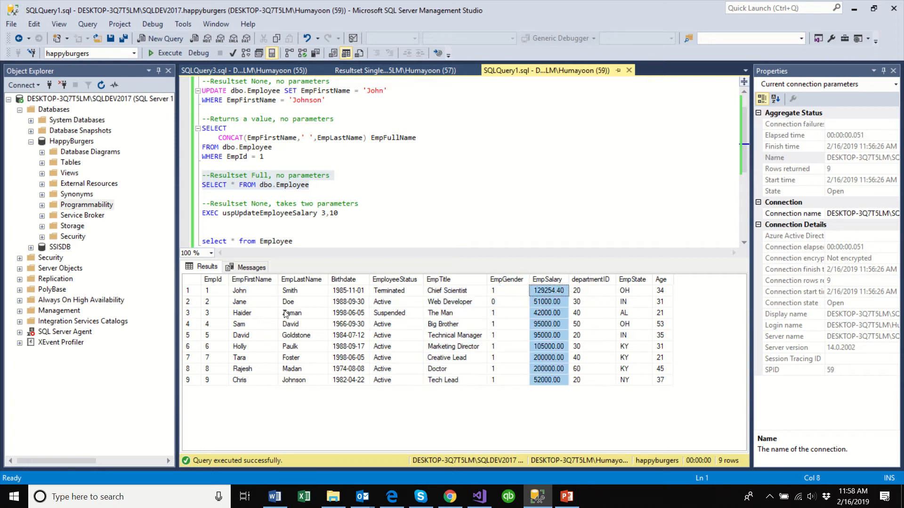
# Examine the first employee row and the individual EmpFirstName values in the query results.
pyautogui.click(210, 292)
pyautogui.click(301, 294)
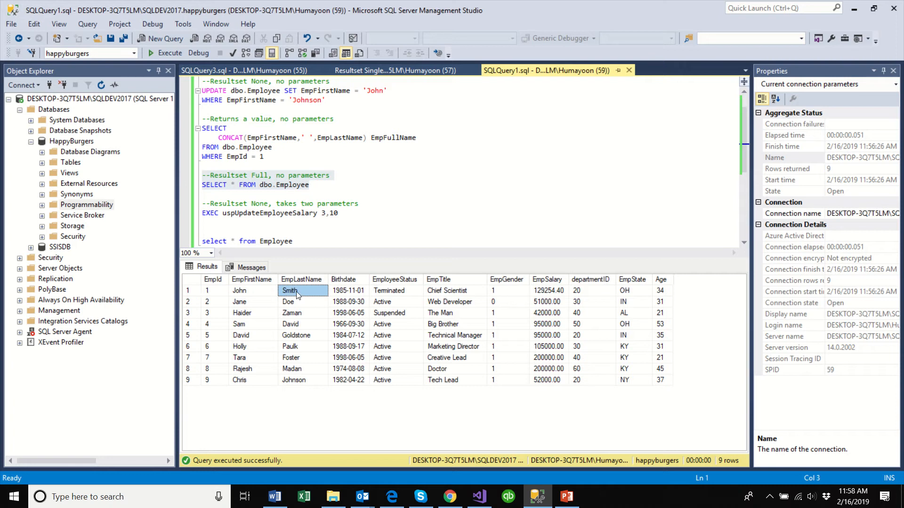
pyautogui.click(206, 292)
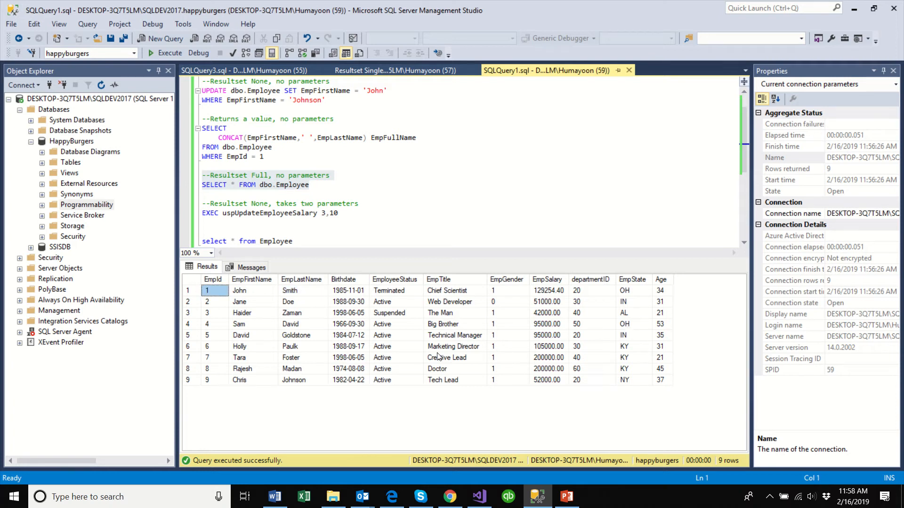
pyautogui.click(255, 281)
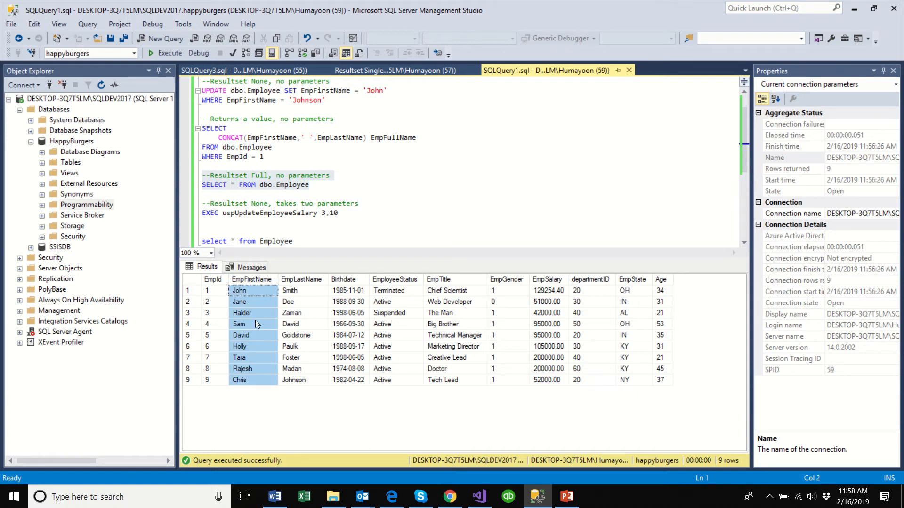
pyautogui.click(255, 288)
pyautogui.click(255, 335)
pyautogui.click(255, 312)
pyautogui.click(256, 301)
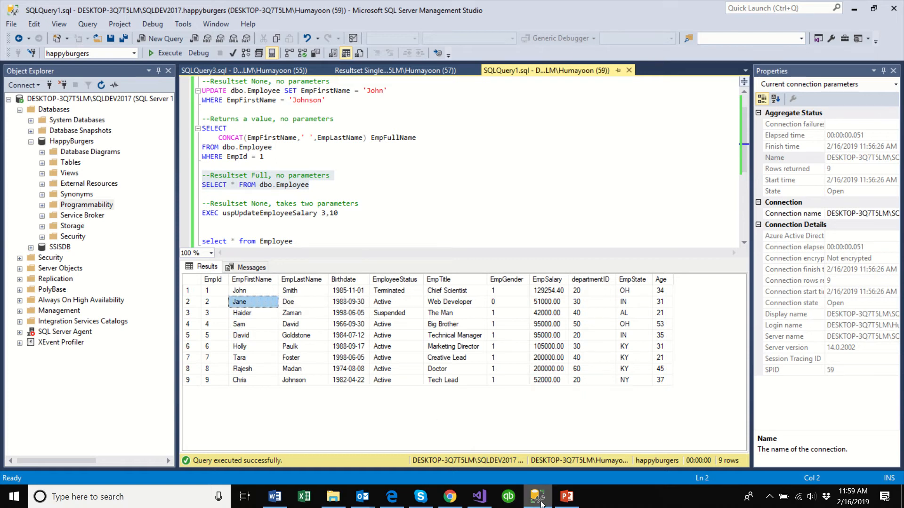
# Switch to Visual Studio, add a Foreach Loop Container below the Execute SQL Task and connect the task to it.
pyautogui.click(480, 498)
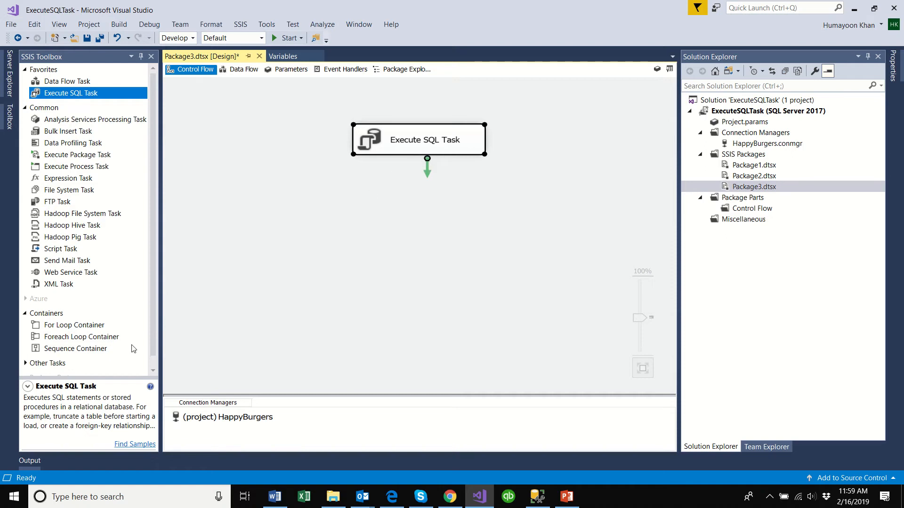
pyautogui.moveTo(88, 340); pyautogui.dragTo(367, 218)
pyautogui.moveTo(419, 240); pyautogui.dragTo(401, 232)
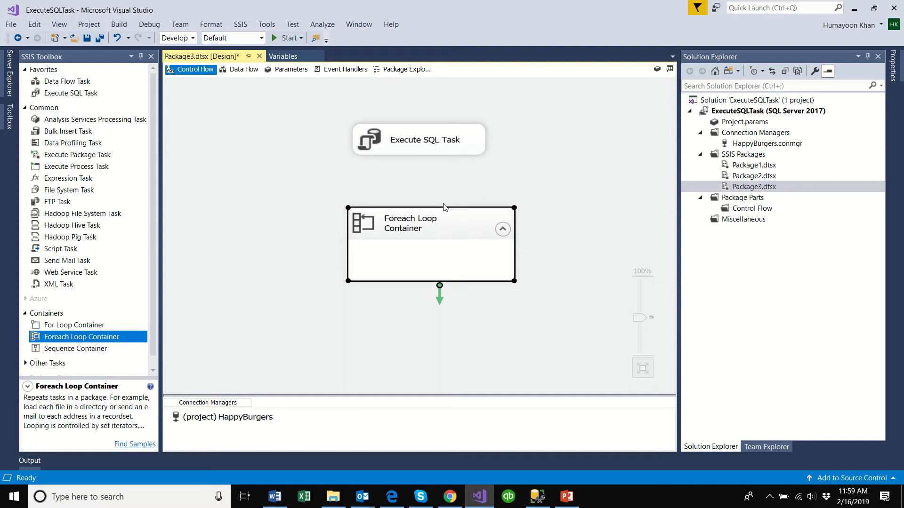
pyautogui.click(439, 150)
pyautogui.moveTo(428, 176); pyautogui.dragTo(429, 231)
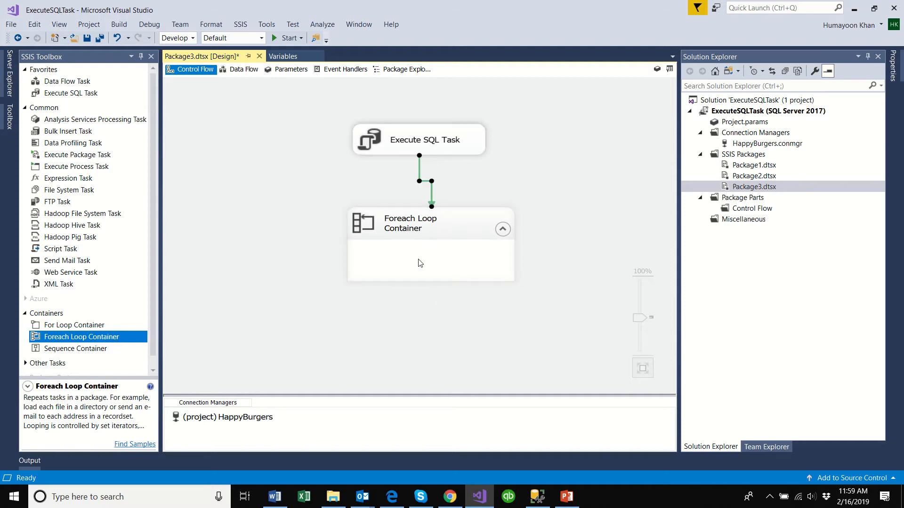
# Set the Foreach Loop Container's enumerator to Foreach ADO Enumerator with User::objEmployees as the ADO object source variable.
pyautogui.doubleClick(418, 232)
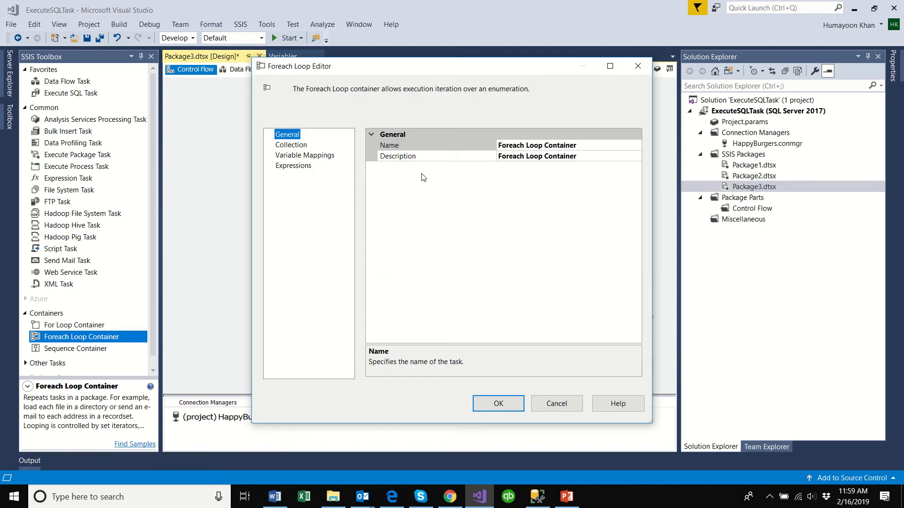
pyautogui.click(301, 146)
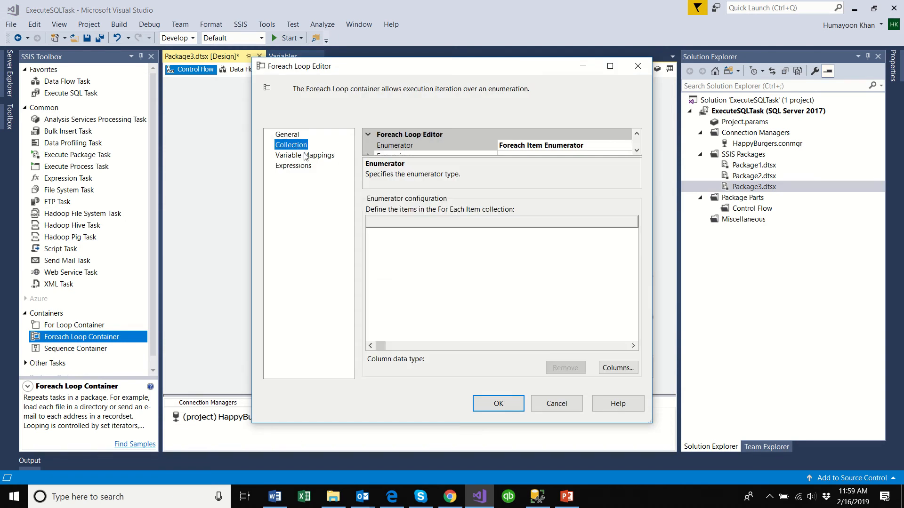
pyautogui.moveTo(552, 154); pyautogui.dragTo(551, 188)
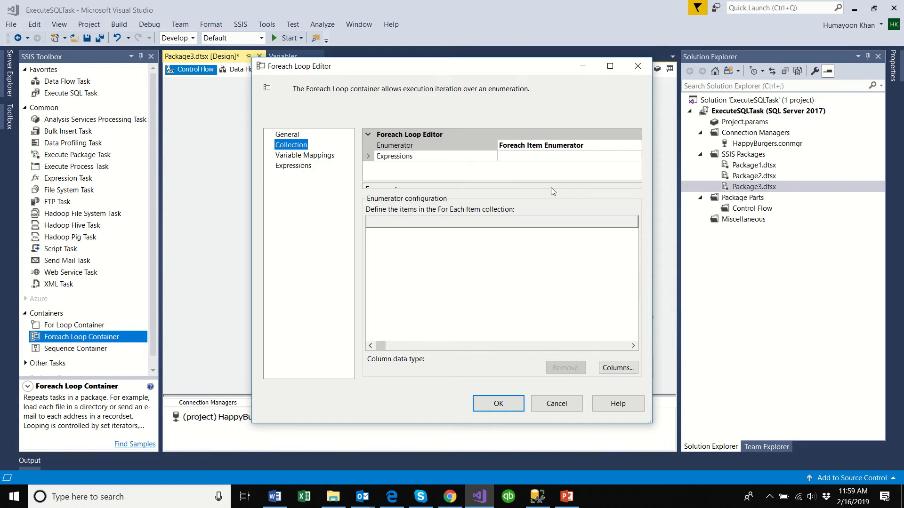
pyautogui.click(633, 146)
pyautogui.click(636, 146)
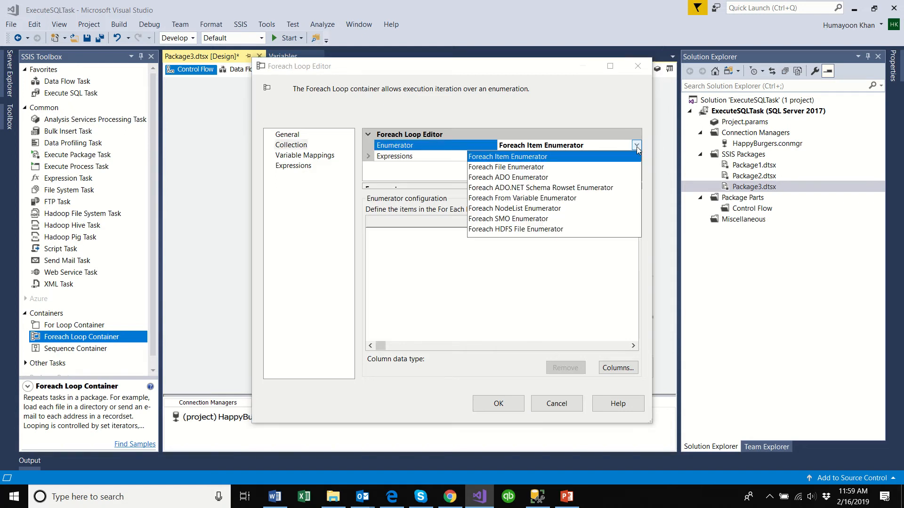
pyautogui.click(490, 178)
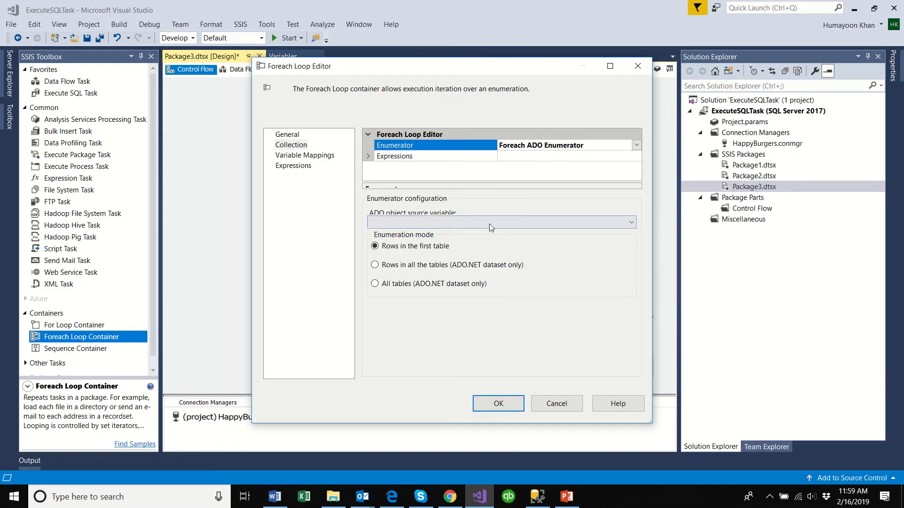
pyautogui.click(544, 156)
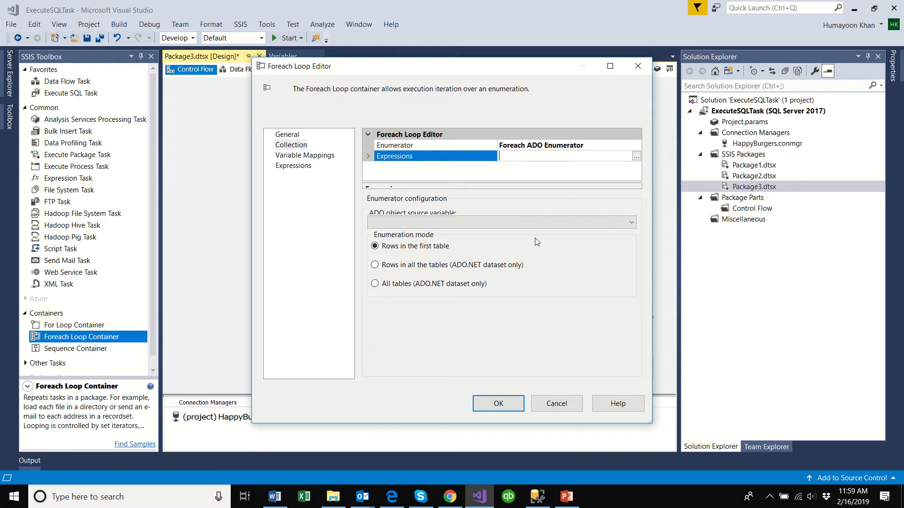
pyautogui.click(631, 222)
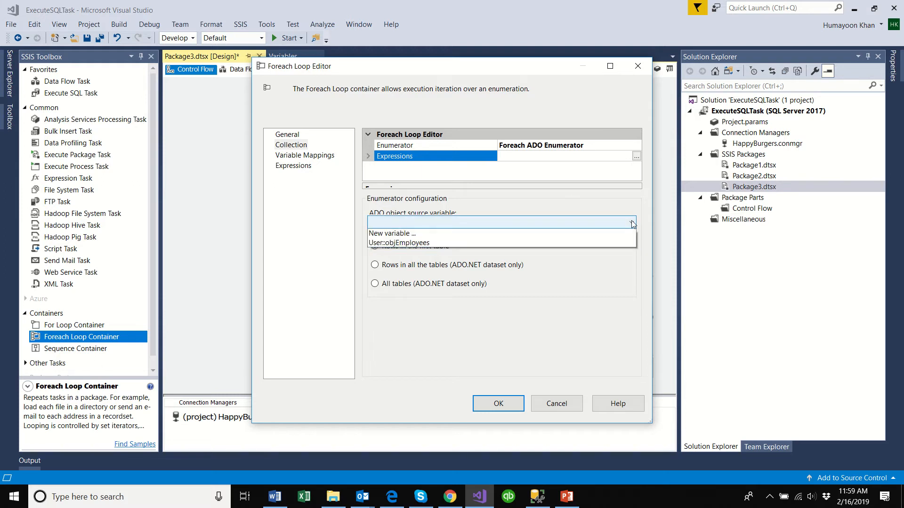
pyautogui.click(446, 244)
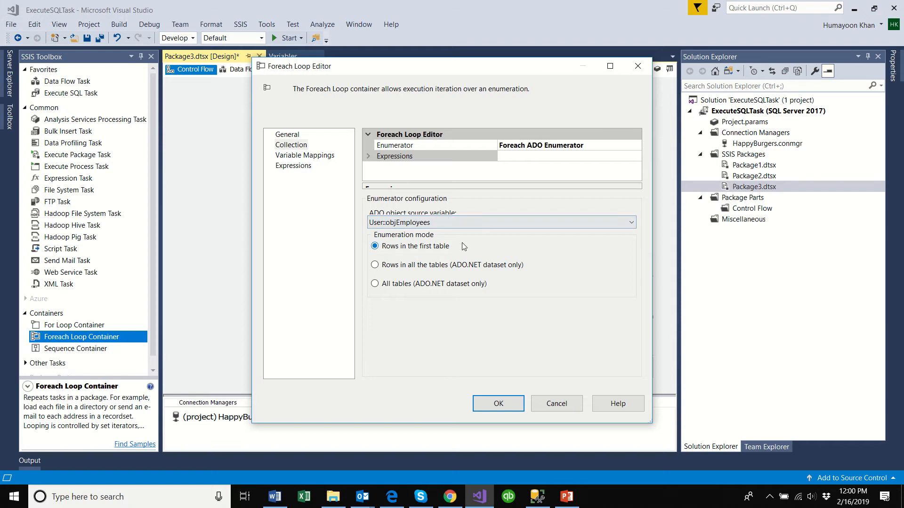
# Look up the EmpFirstName column and its first value in SQL Server Management Studio, and return to the Foreach Loop Editor.
pyautogui.click(537, 496)
pyautogui.click(250, 280)
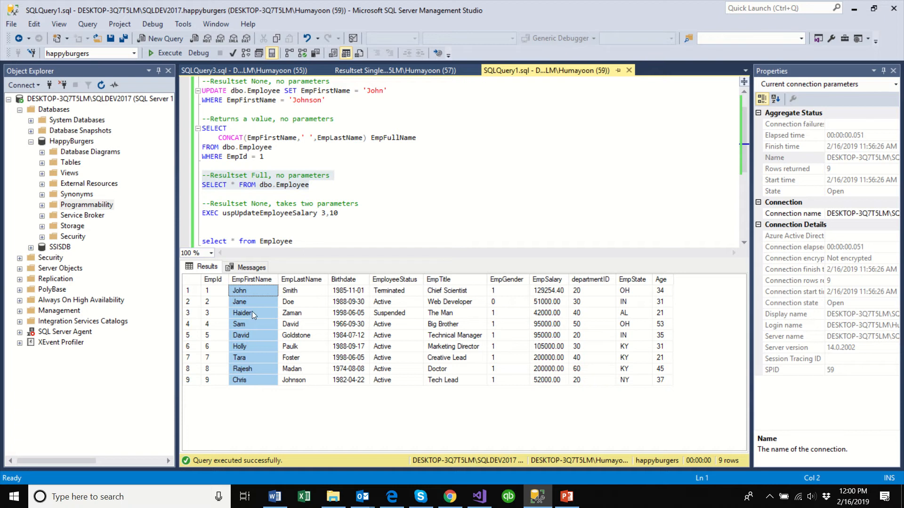
pyautogui.click(253, 293)
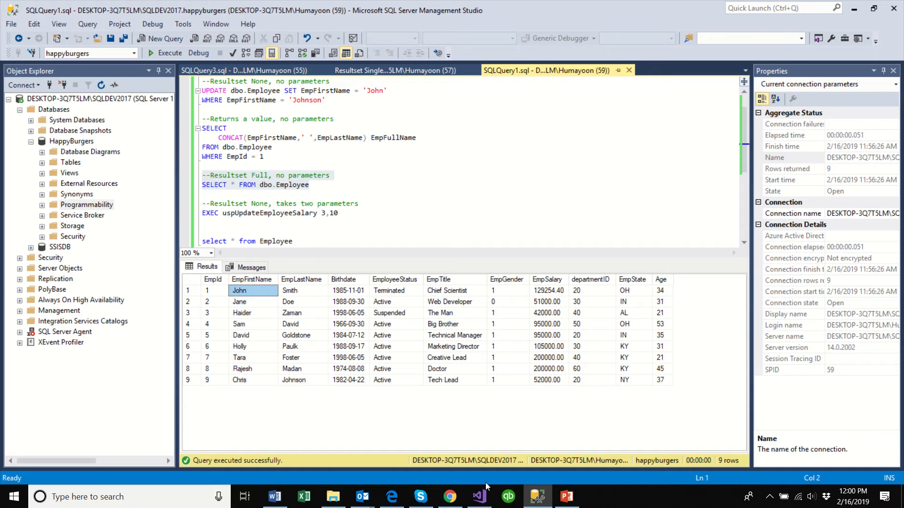
pyautogui.click(541, 502)
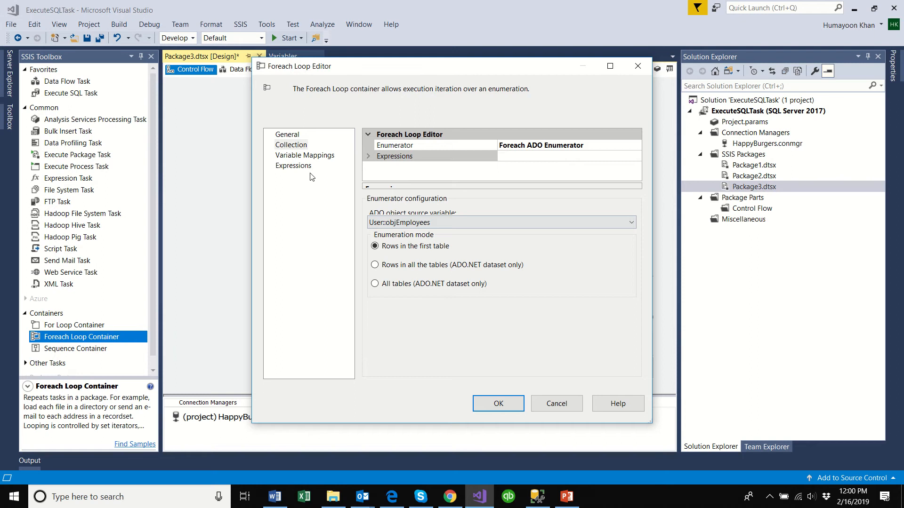
# Map the loop's collection value to a new String variable named firstName, scoped to Package3 in the User namespace.
pyautogui.click(307, 157)
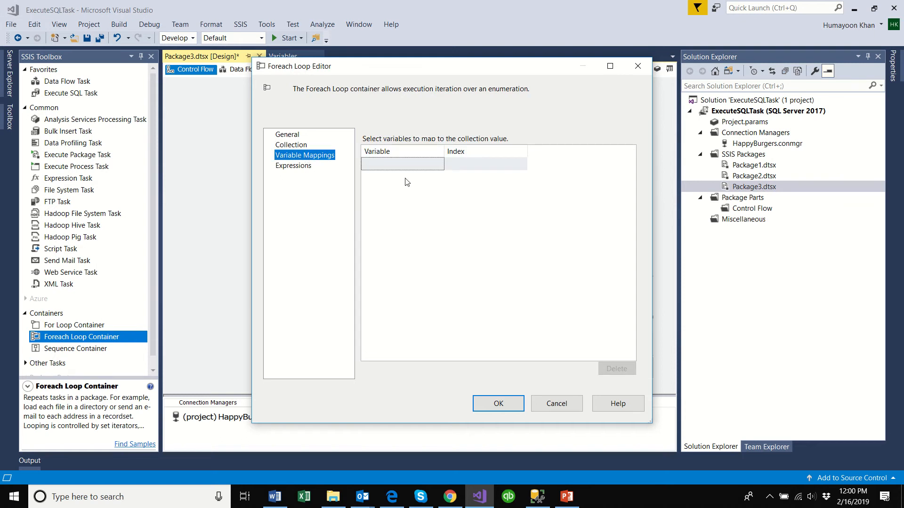
pyautogui.click(435, 165)
pyautogui.click(438, 164)
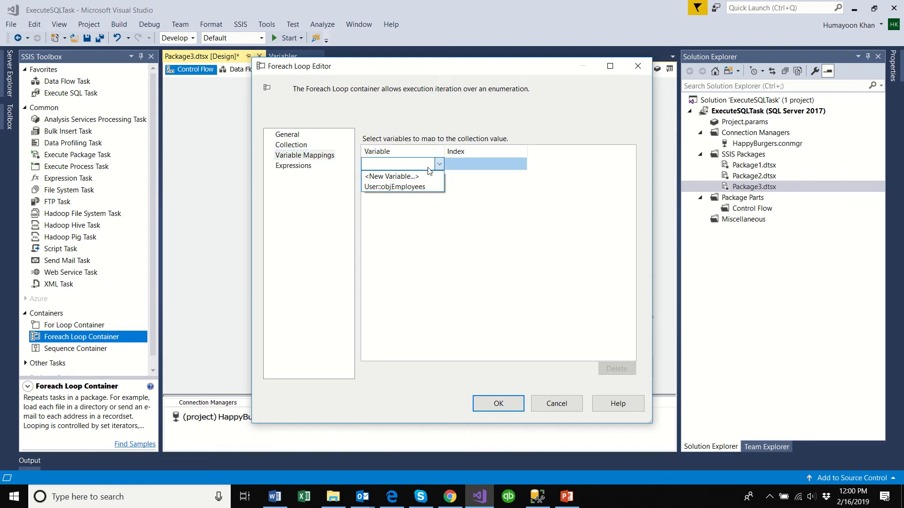
pyautogui.click(420, 178)
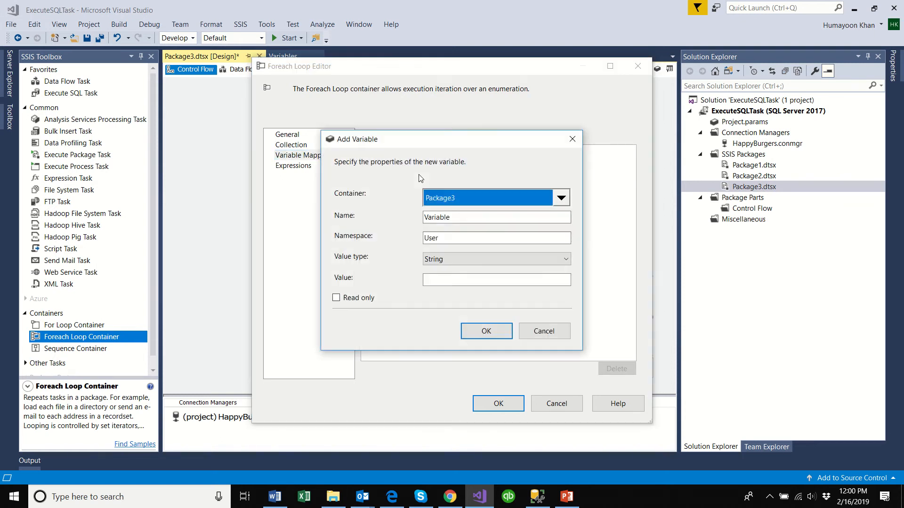
pyautogui.click(470, 218)
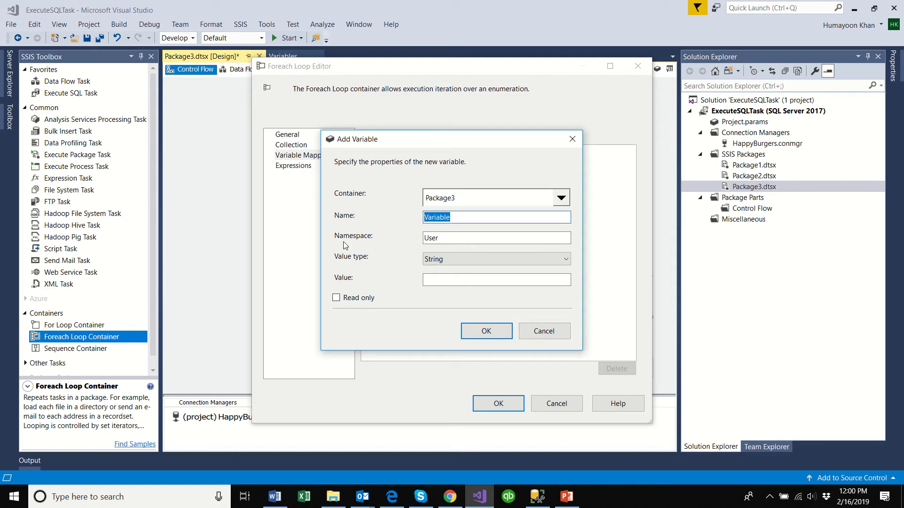
pyautogui.write('firstName')
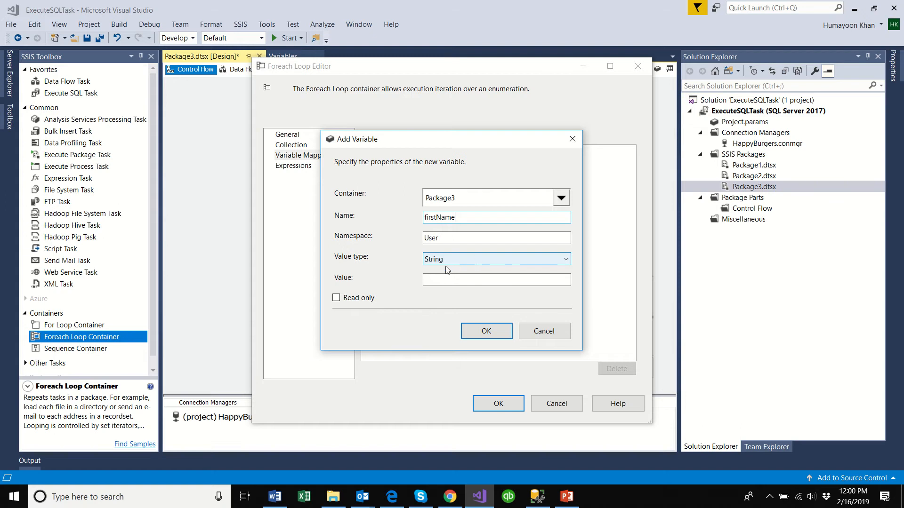
pyautogui.click(451, 279)
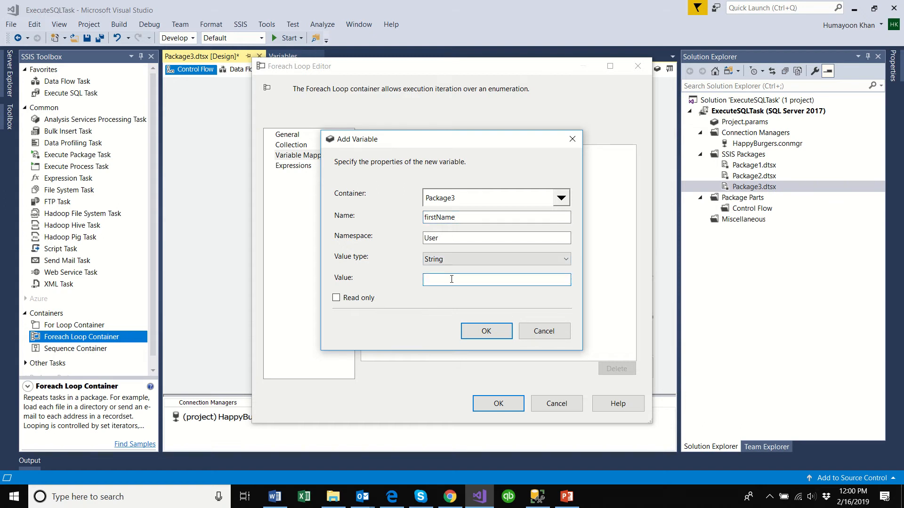
pyautogui.click(484, 330)
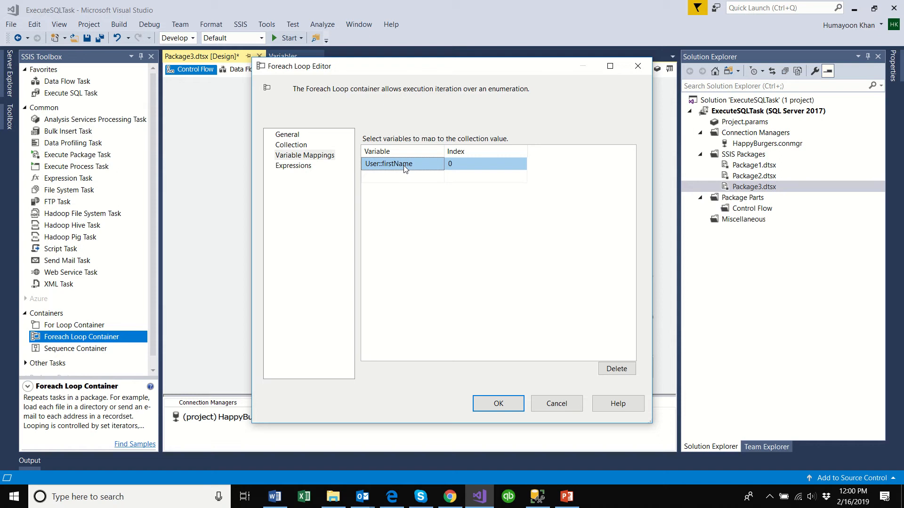
# Check the zero-based position of EmpFirstName among the query result columns in SQL Server Management Studio, and return to the Foreach Loop Editor.
pyautogui.click(469, 163)
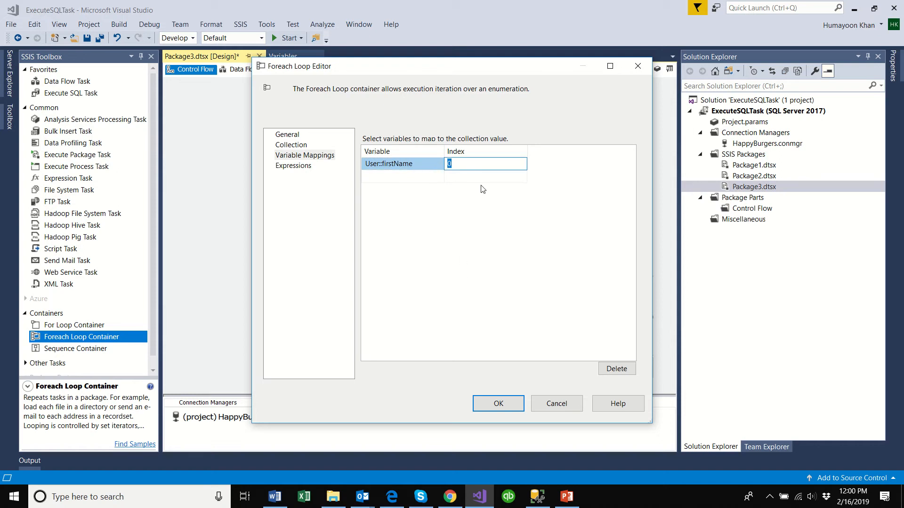
pyautogui.click(537, 496)
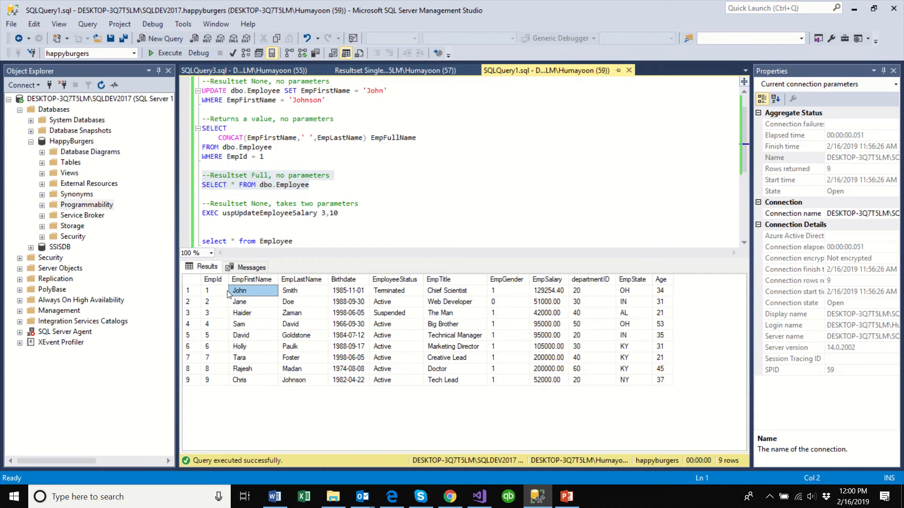
pyautogui.click(213, 280)
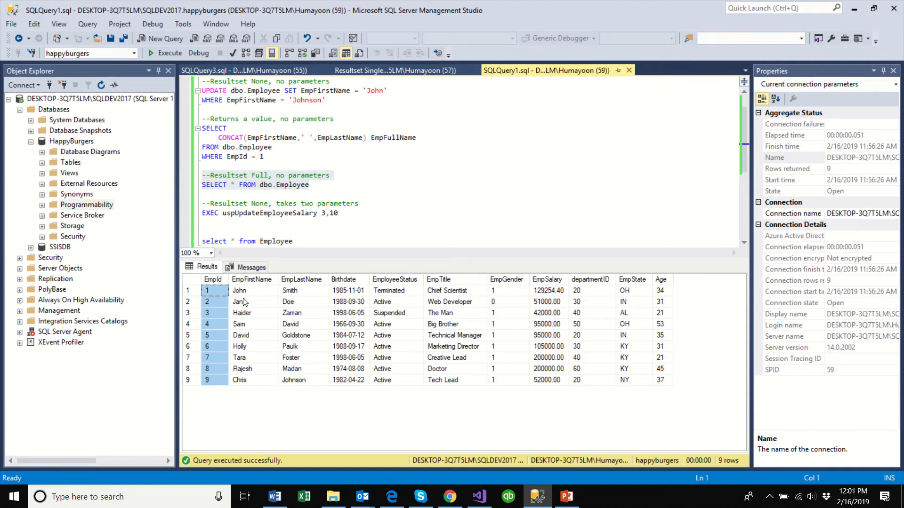
pyautogui.click(252, 279)
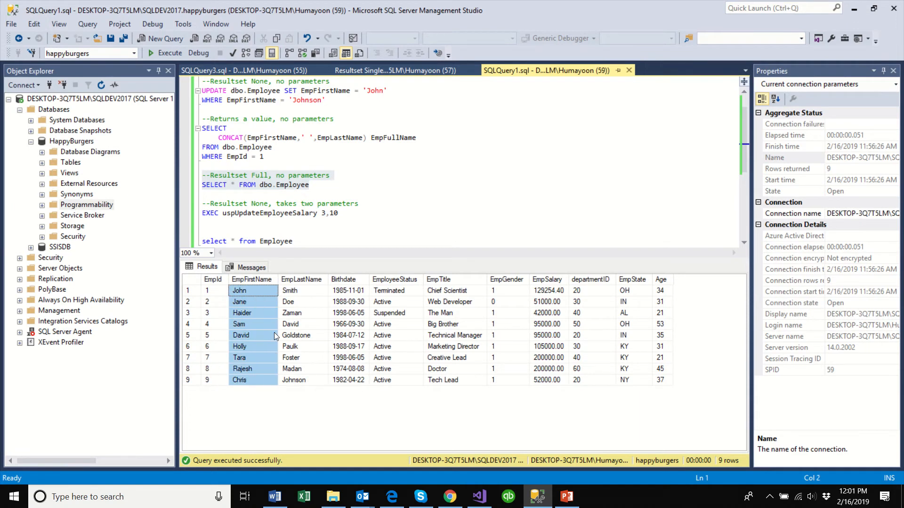
pyautogui.click(301, 279)
pyautogui.click(350, 280)
pyautogui.click(396, 280)
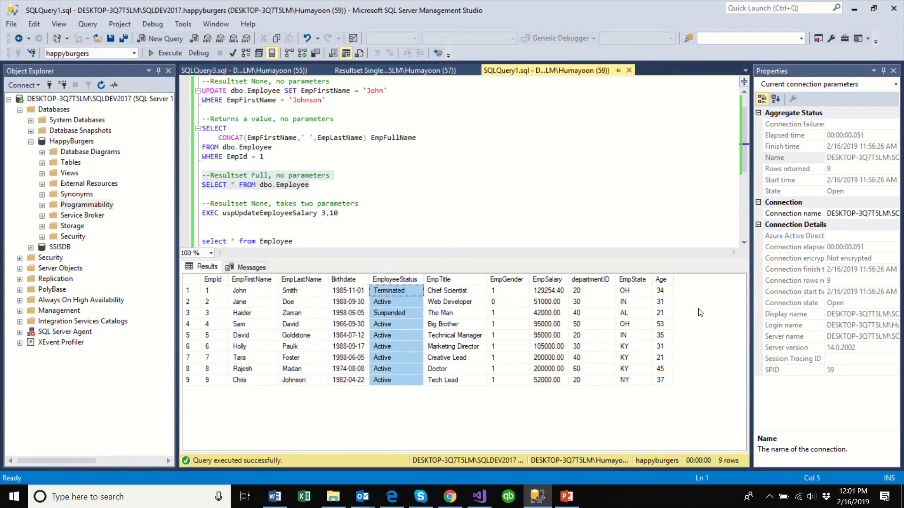
pyautogui.click(249, 280)
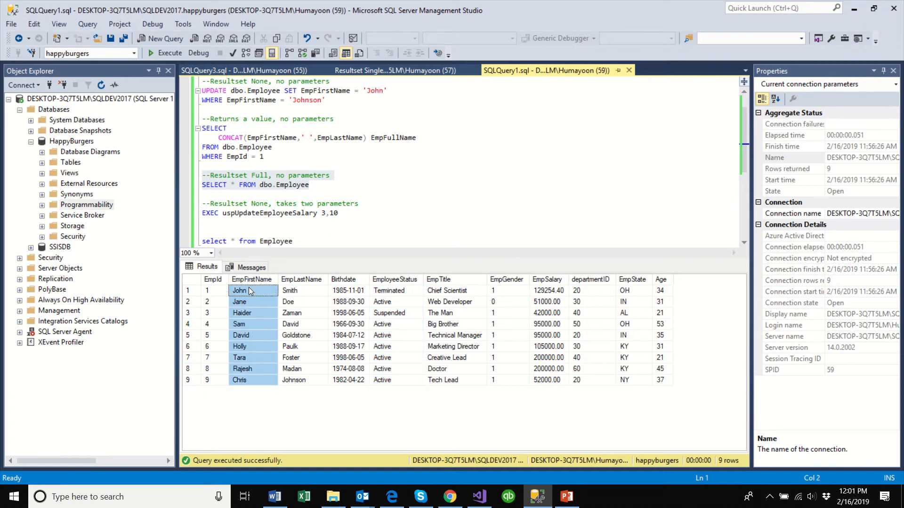
pyautogui.click(307, 280)
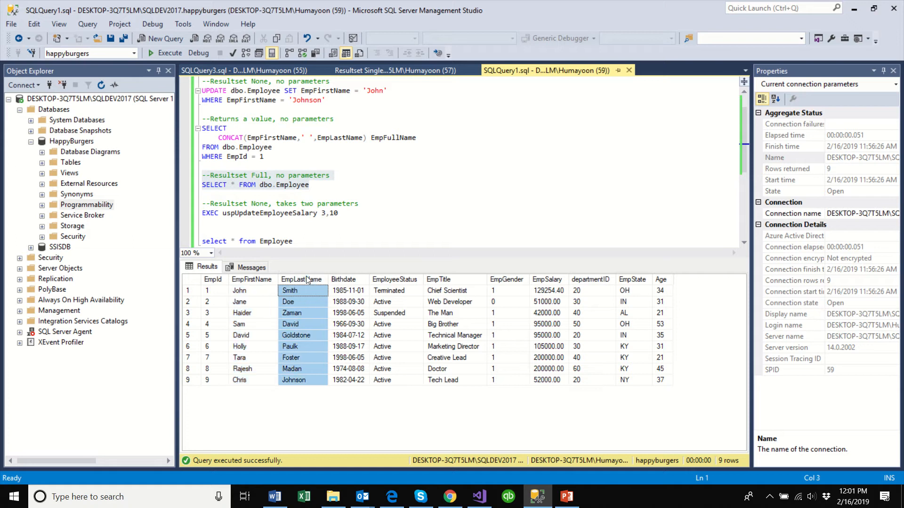
pyautogui.click(260, 281)
pyautogui.click(536, 497)
# Set the index of the User::firstName mapping to 1 and accept the Foreach Loop Container settings.
pyautogui.click(470, 163)
pyautogui.doubleClick(470, 164)
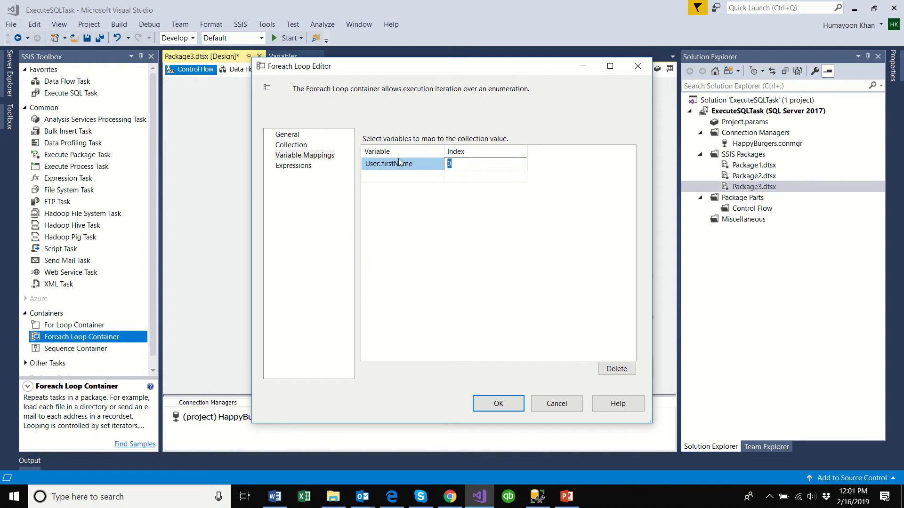
pyautogui.write('1')
pyautogui.click(495, 402)
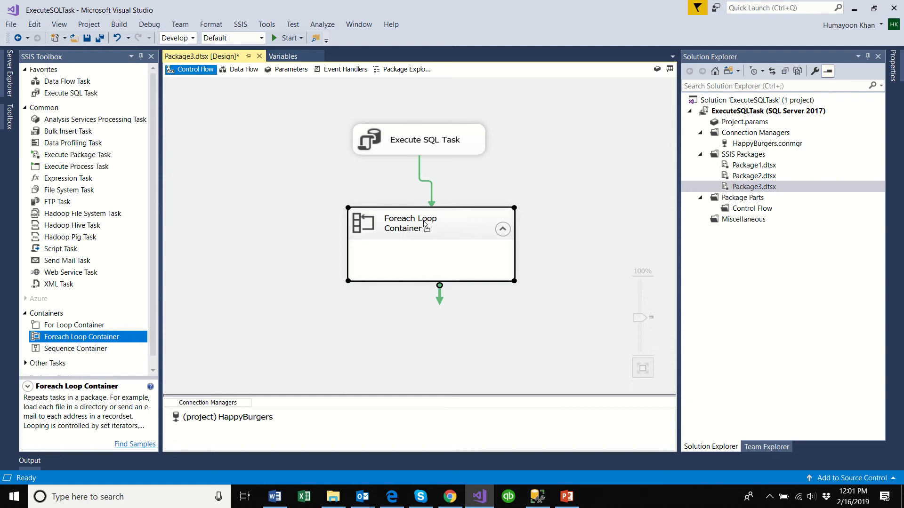
# Align and enlarge the Foreach Loop Container under the Execute SQL Task, place a Script Task inside it and save.
pyautogui.moveTo(428, 226); pyautogui.dragTo(422, 228)
pyautogui.moveTo(410, 280); pyautogui.dragTo(409, 340)
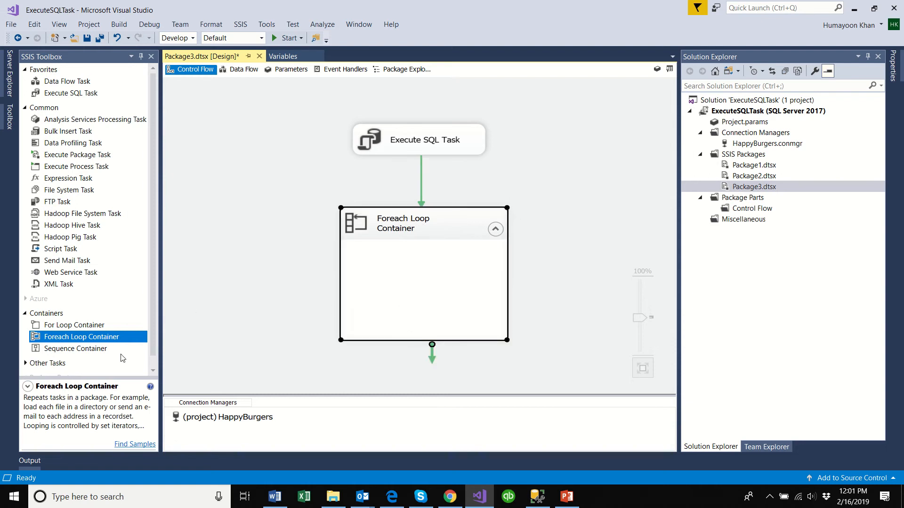
pyautogui.click(55, 254)
pyautogui.moveTo(55, 253); pyautogui.dragTo(374, 256)
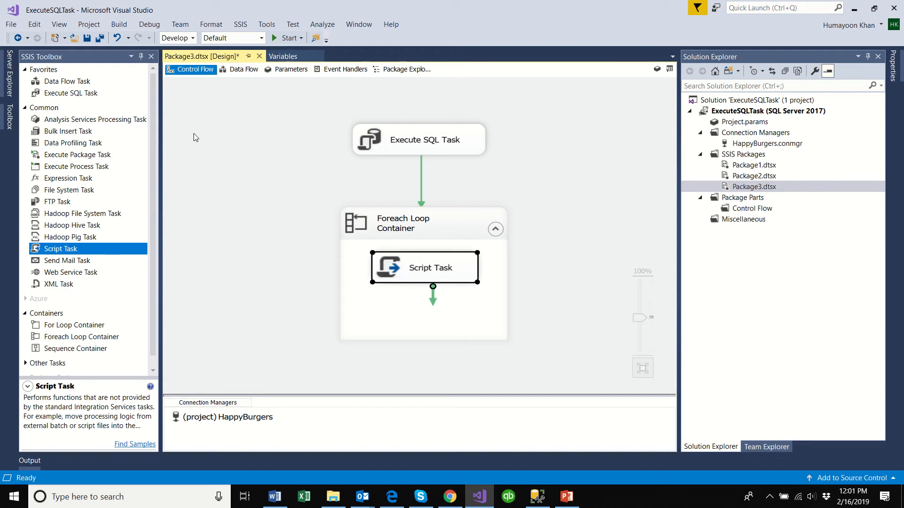
pyautogui.click(100, 37)
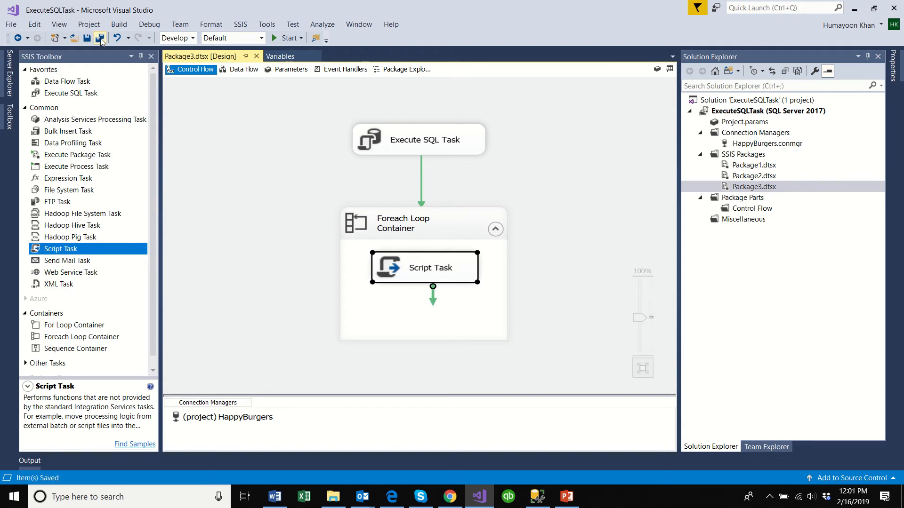
# Open the Script Task's editor and set its script language to Microsoft Visual Basic 2017.
pyautogui.moveTo(416, 275); pyautogui.dragTo(411, 283)
pyautogui.doubleClick(411, 283)
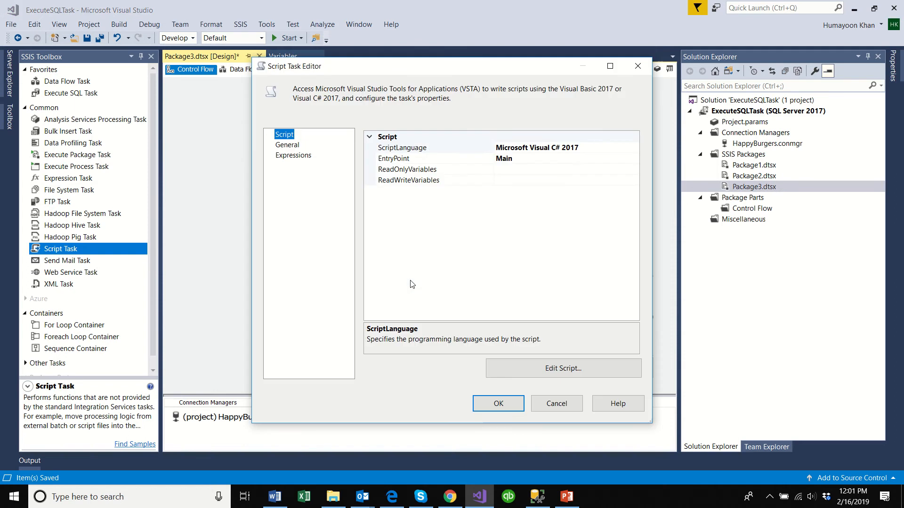
pyautogui.click(608, 147)
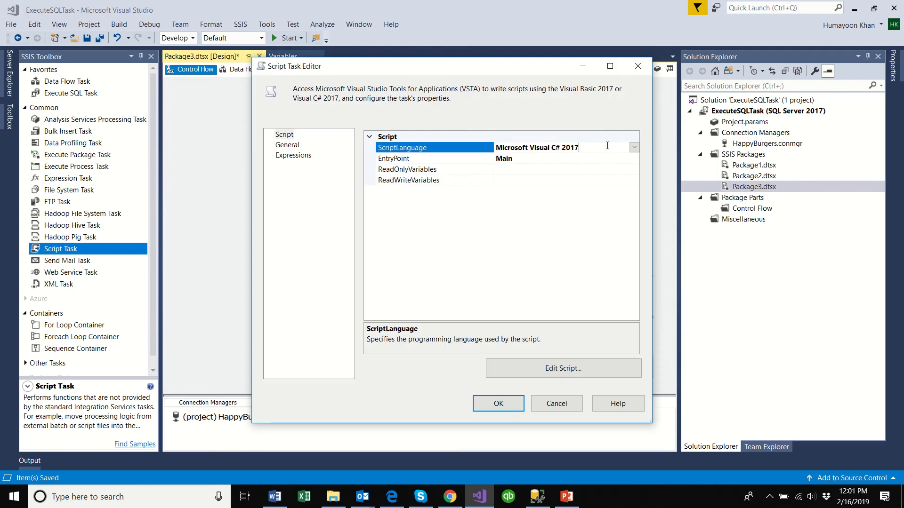
pyautogui.click(634, 147)
pyautogui.click(564, 160)
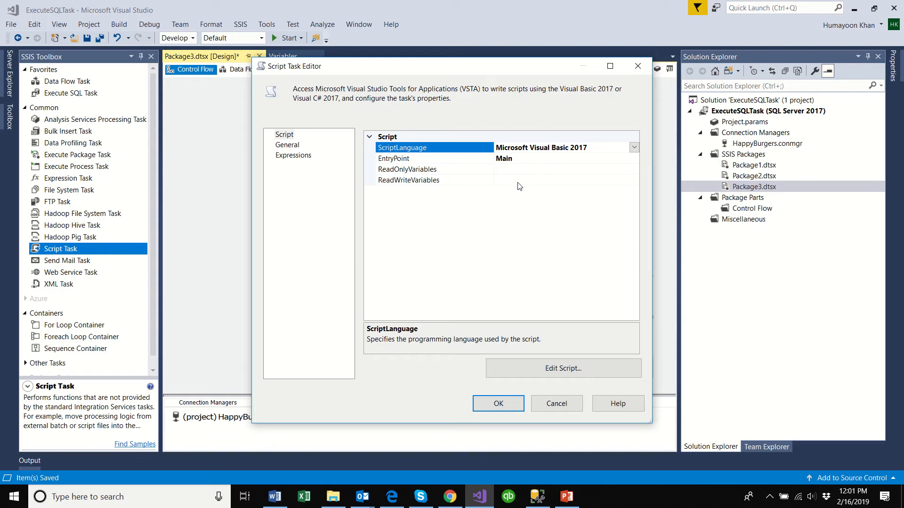
# Give the Script Task read-only access to the User::firstName variable.
pyautogui.click(517, 169)
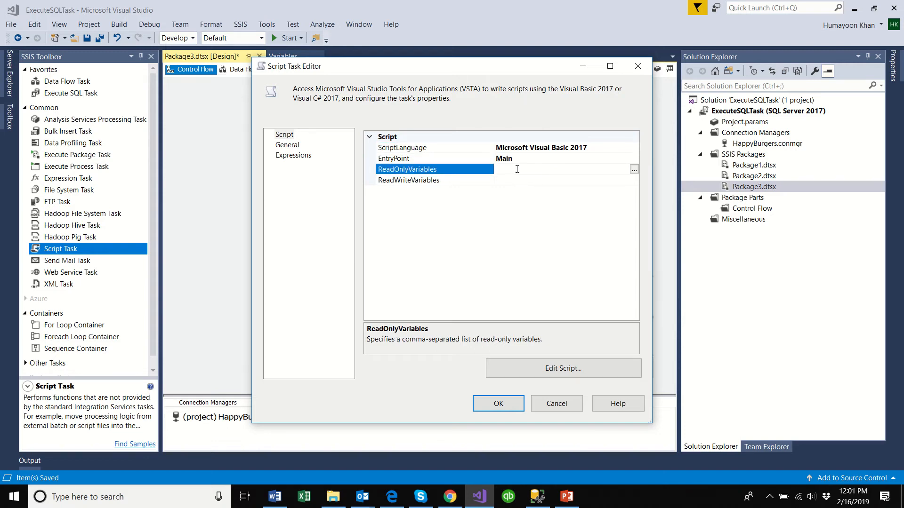
pyautogui.click(634, 170)
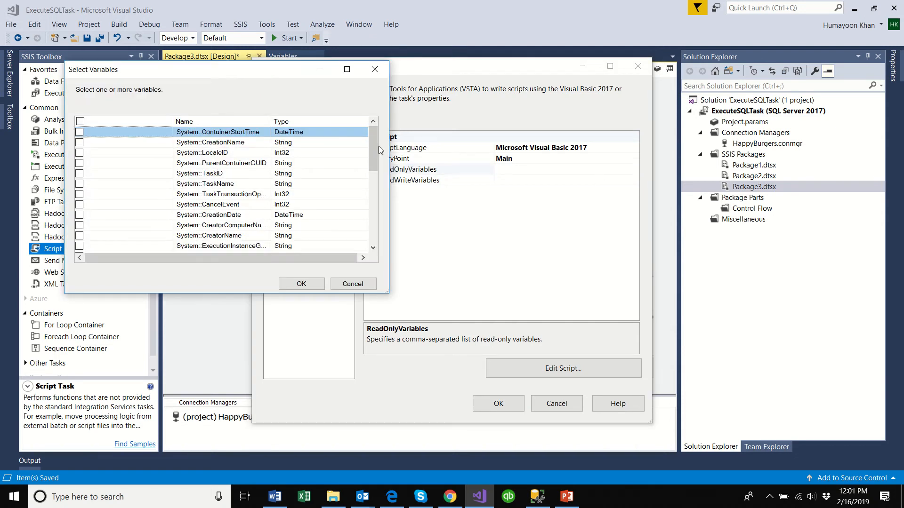
pyautogui.moveTo(375, 145); pyautogui.dragTo(369, 177)
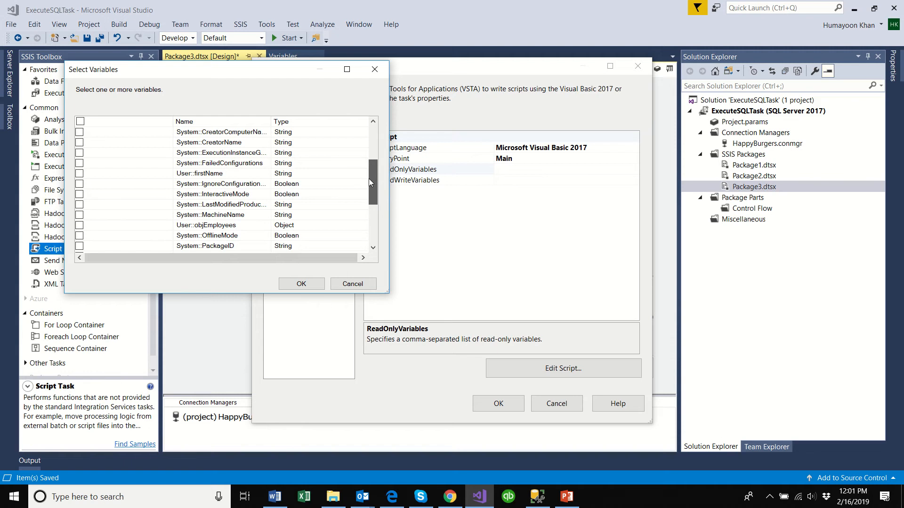
pyautogui.click(79, 174)
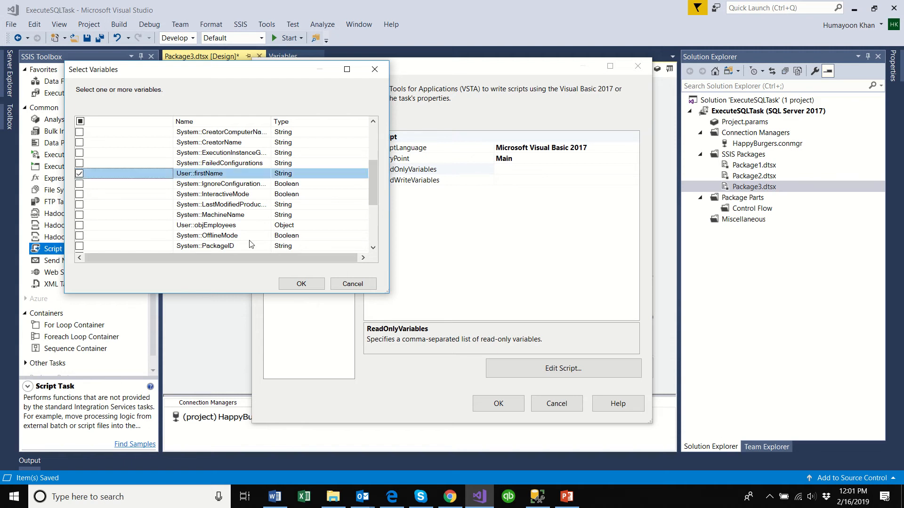
pyautogui.click(292, 284)
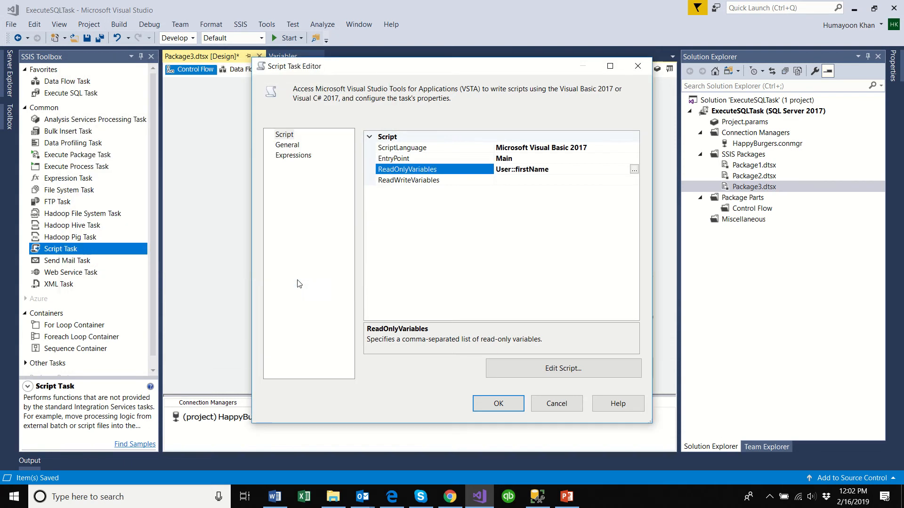
# Open the Script Task's code and add the line MsgBox(Dts.Variables("firstName").Value) to Main, above the Dts.TaskResult line.
pyautogui.click(558, 372)
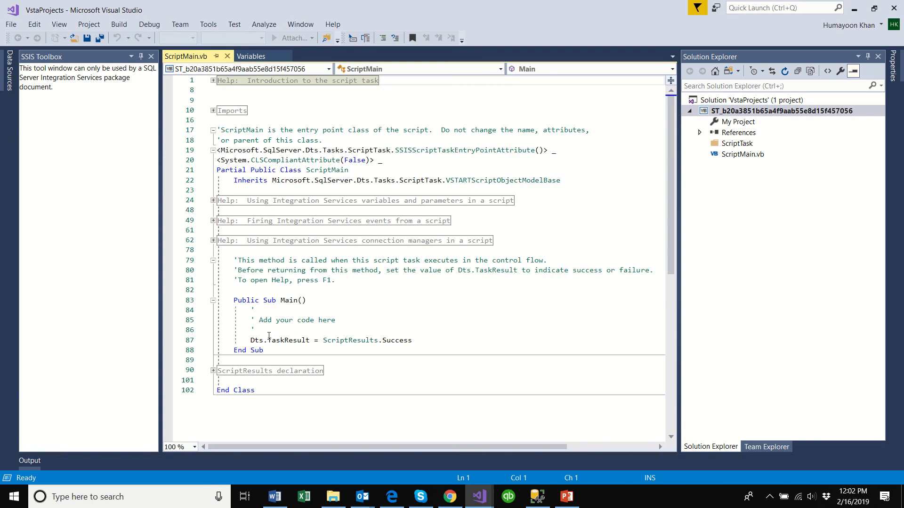
pyautogui.click(268, 332)
pyautogui.press('Return')
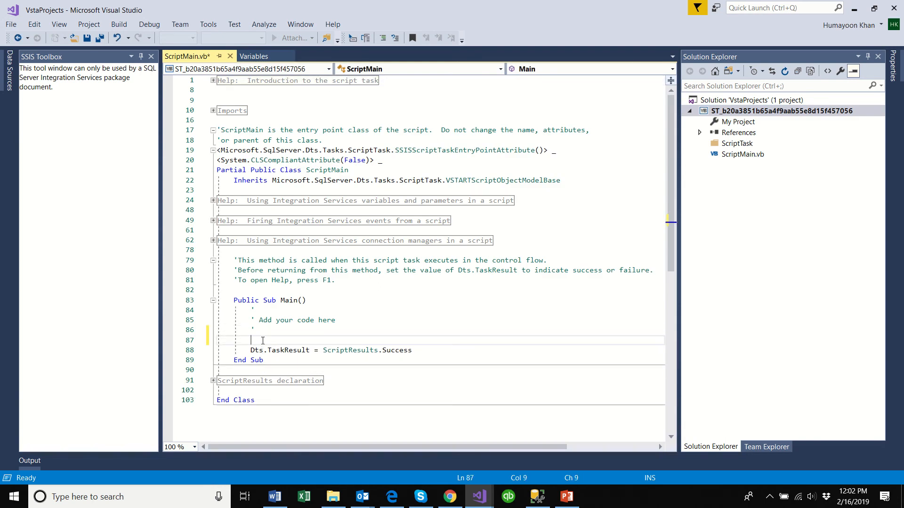
pyautogui.write('msg')
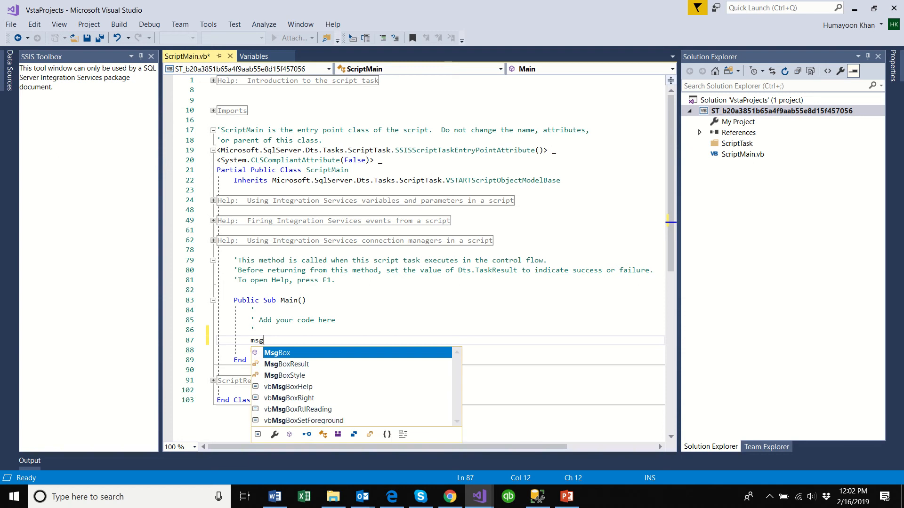
pyautogui.press('Tab')
pyautogui.write('(')
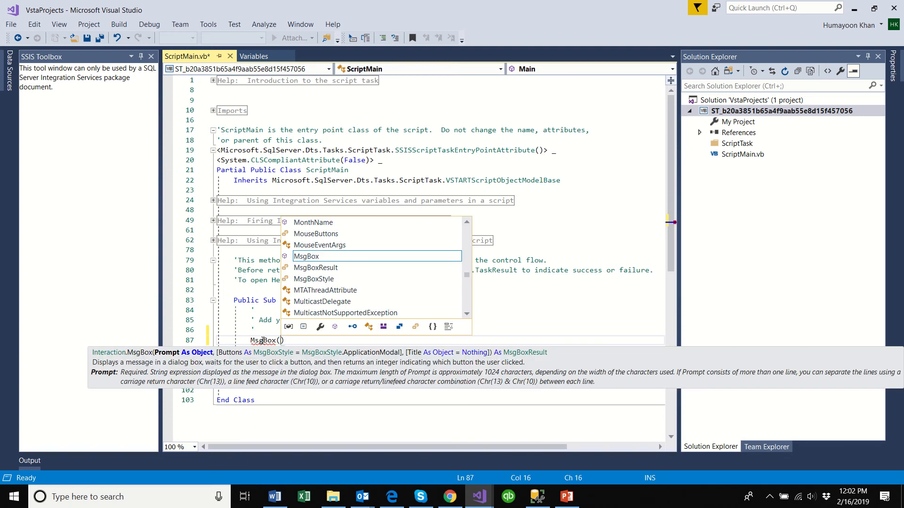
pyautogui.write('Dts.va')
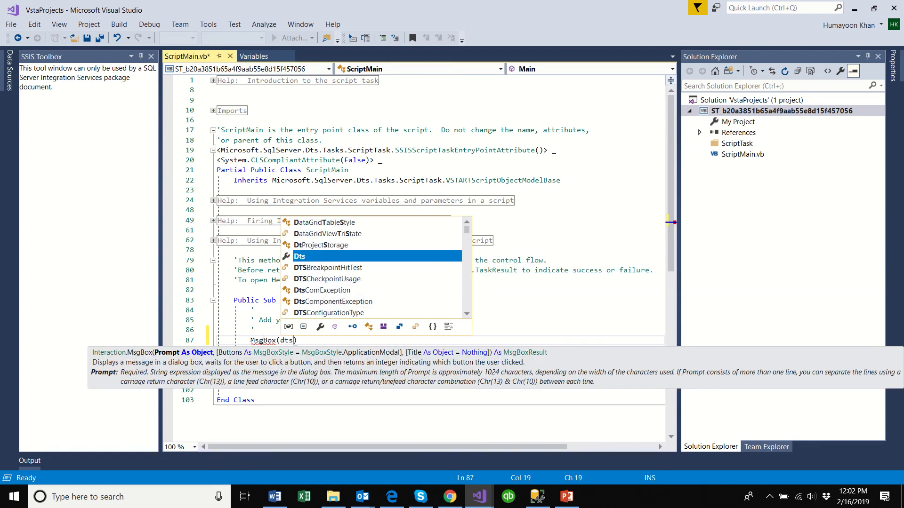
pyautogui.press('Down')
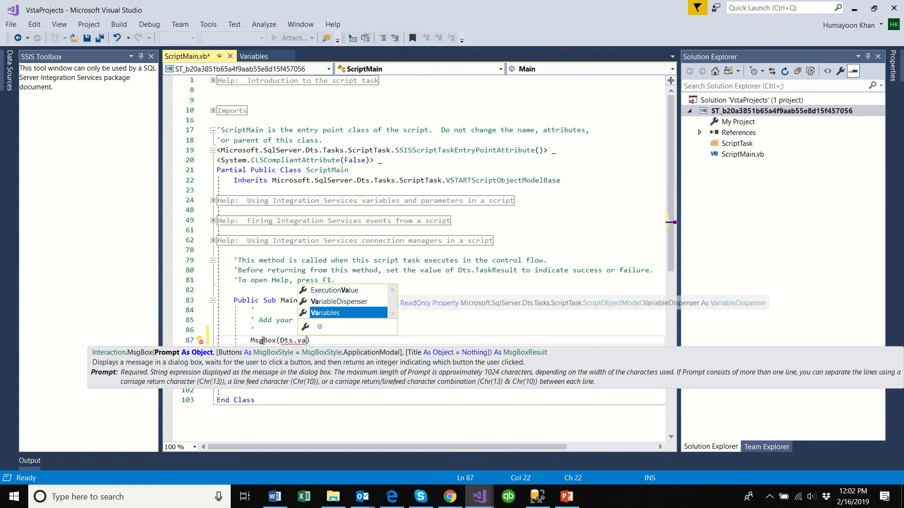
pyautogui.press('Tab')
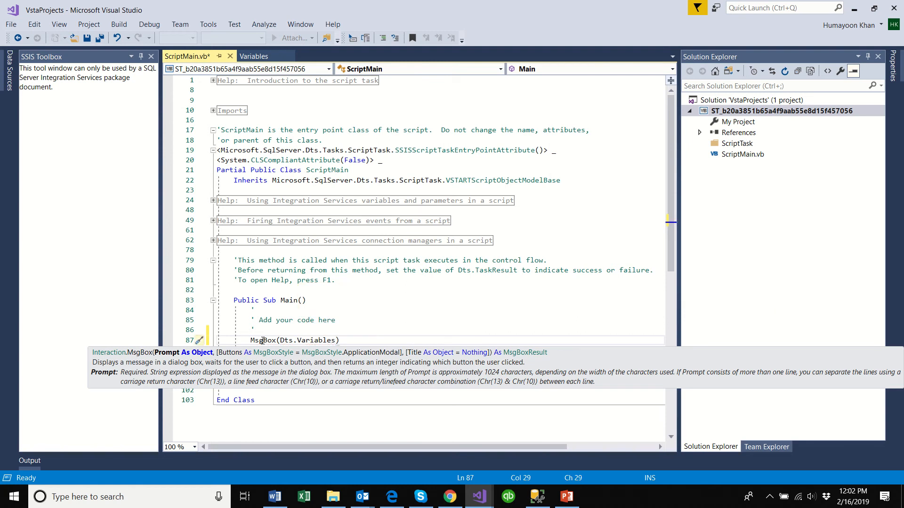
pyautogui.write('("firs')
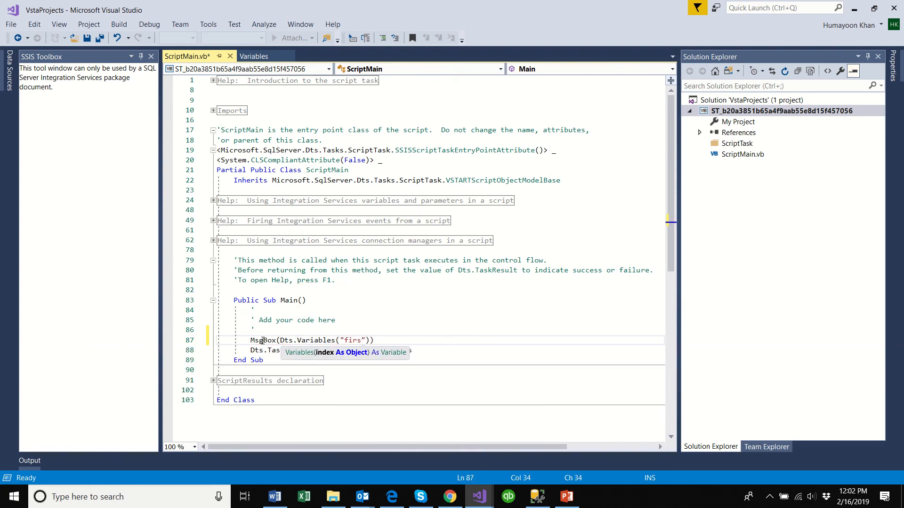
pyautogui.write('tName")')
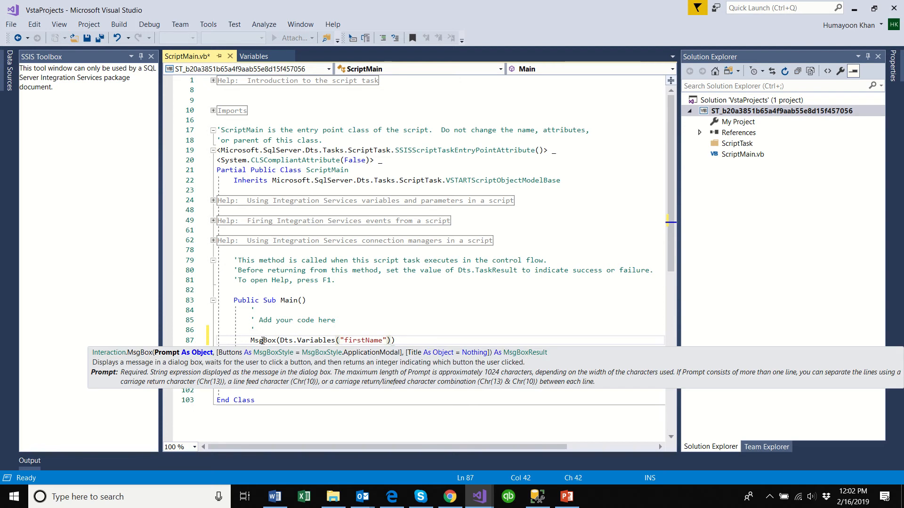
pyautogui.write('.value')
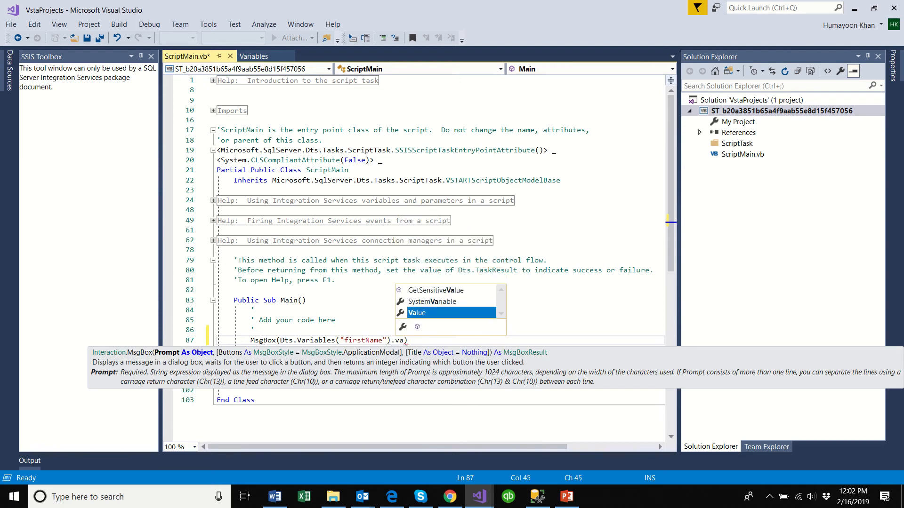
pyautogui.press('Tab')
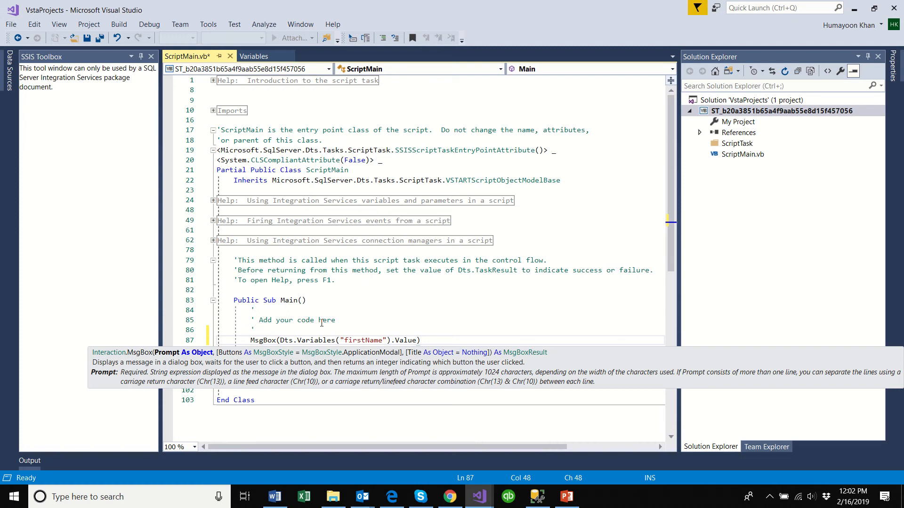
pyautogui.press('Up')
pyautogui.press('Up')
pyautogui.press('Up')
pyautogui.click(433, 340)
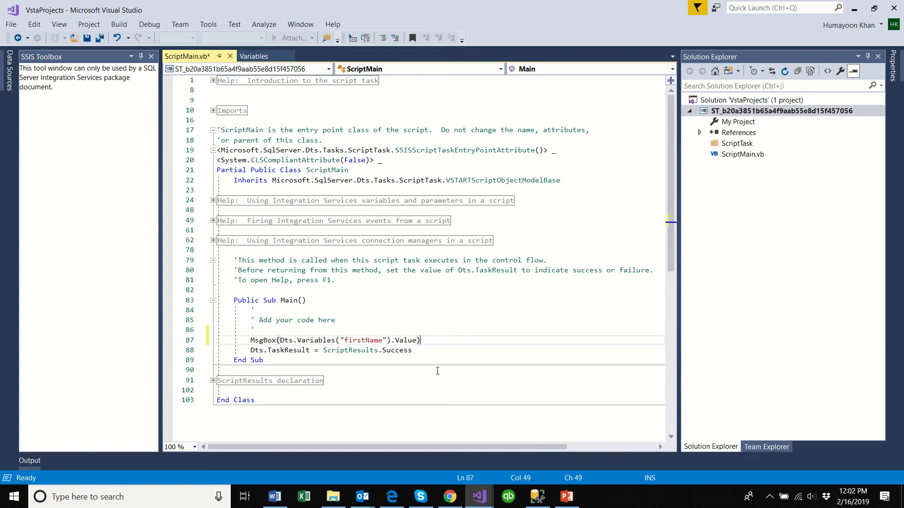
# Save and close the script, accept the Script Task settings and save the package.
pyautogui.click(86, 37)
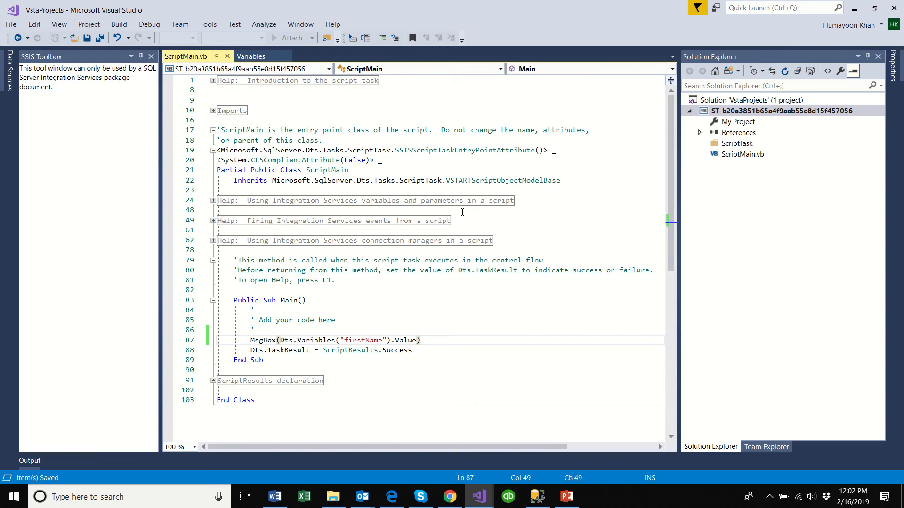
pyautogui.click(893, 9)
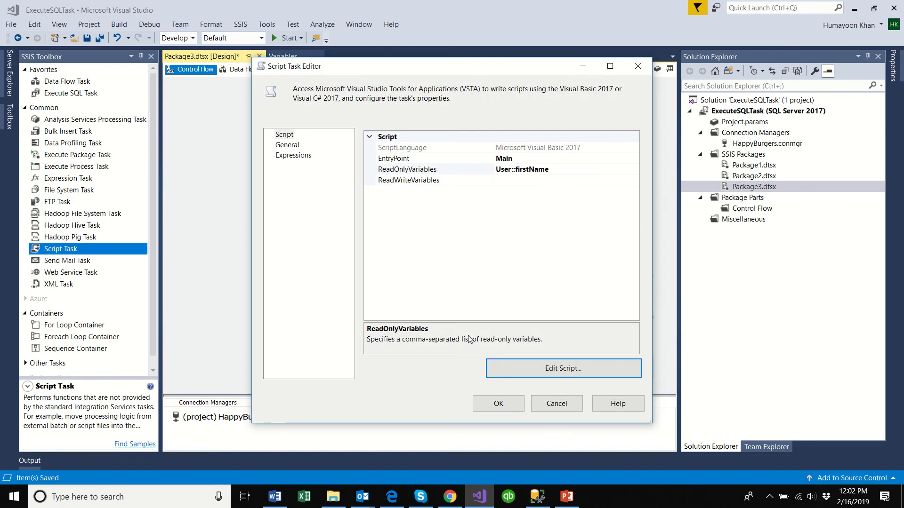
pyautogui.click(496, 406)
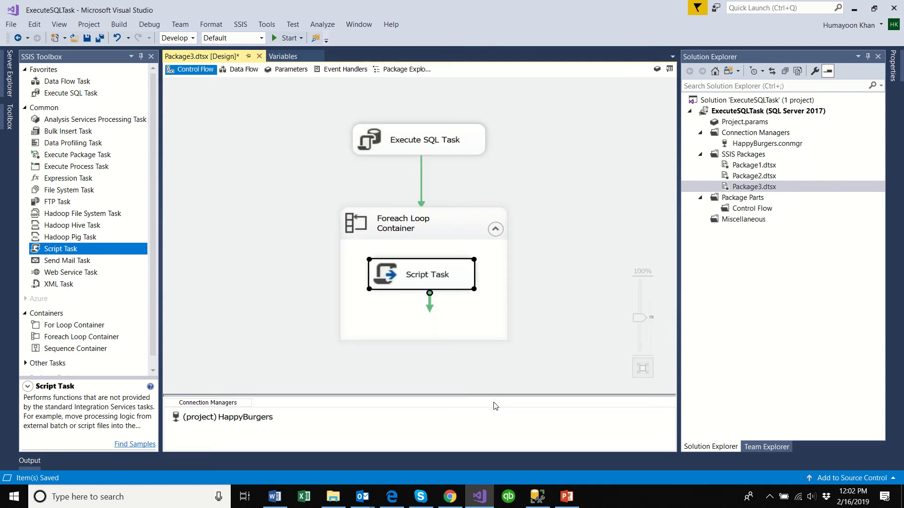
pyautogui.click(255, 158)
pyautogui.click(99, 38)
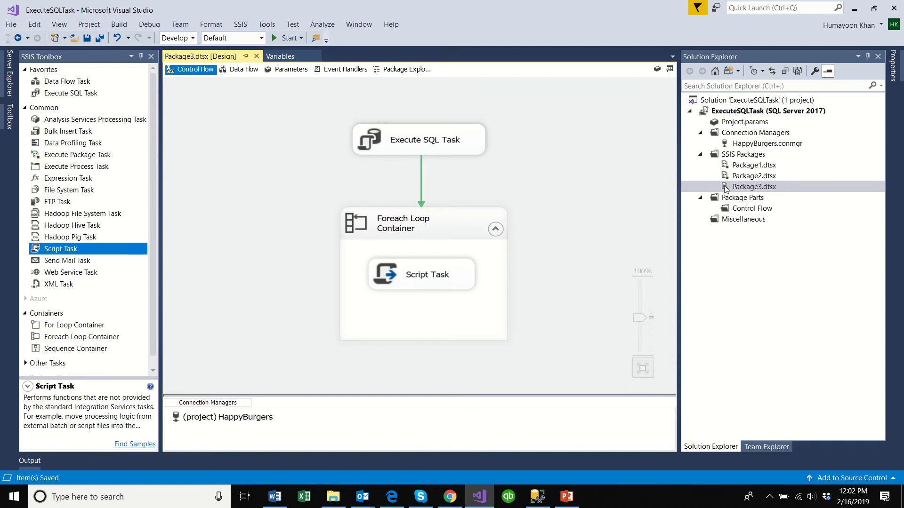
# Execute Package3.dtsx from the project's SSIS packages.
pyautogui.click(752, 187)
pyautogui.rightClick(752, 187)
pyautogui.click(647, 209)
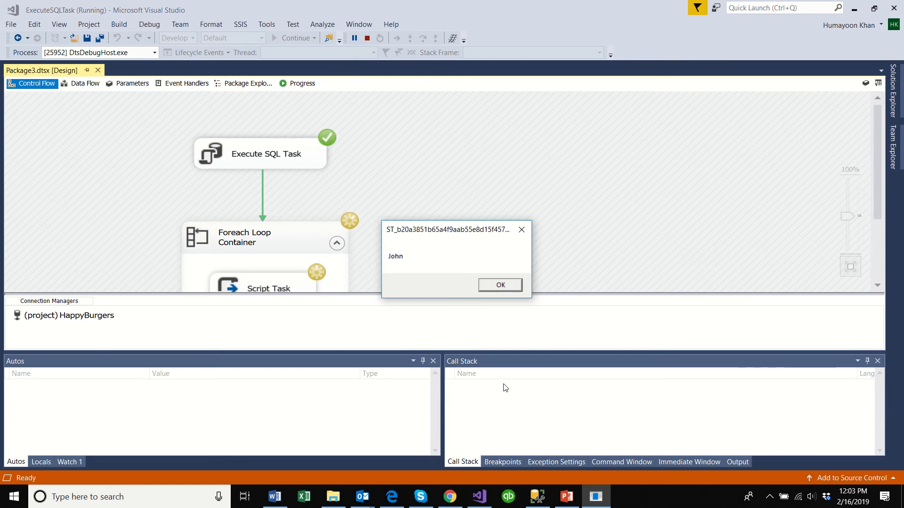
# Switch to SQL Server Management Studio to review the EmpFirstName column of the Employee results, and return to the running package.
pyautogui.click(537, 496)
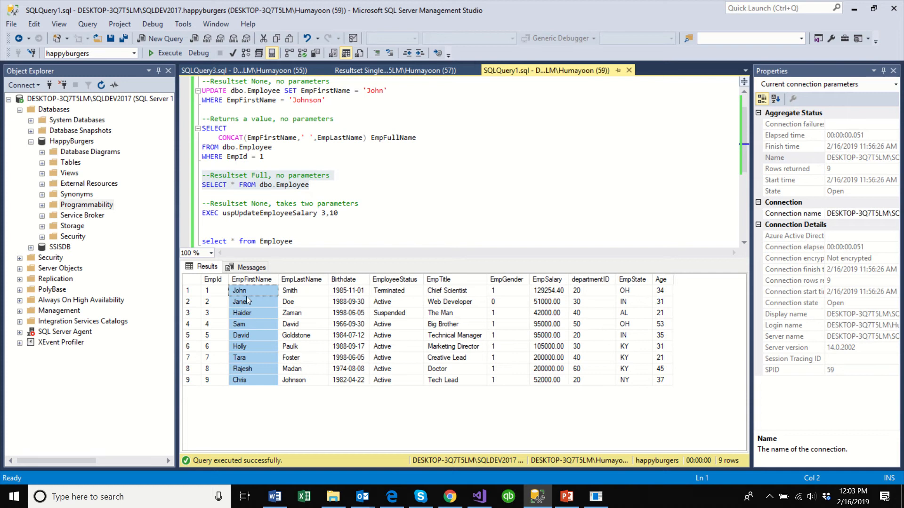
pyautogui.click(244, 300)
pyautogui.click(247, 324)
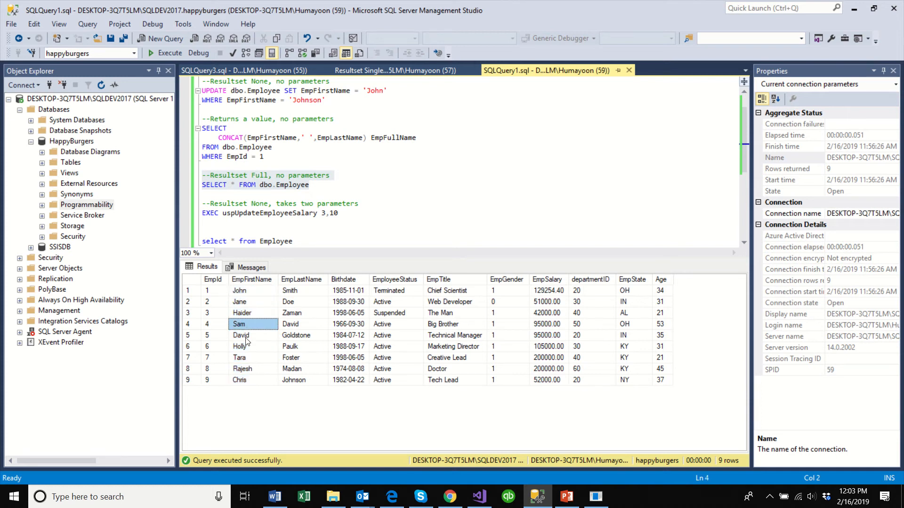
pyautogui.click(245, 336)
pyautogui.click(246, 359)
pyautogui.click(535, 498)
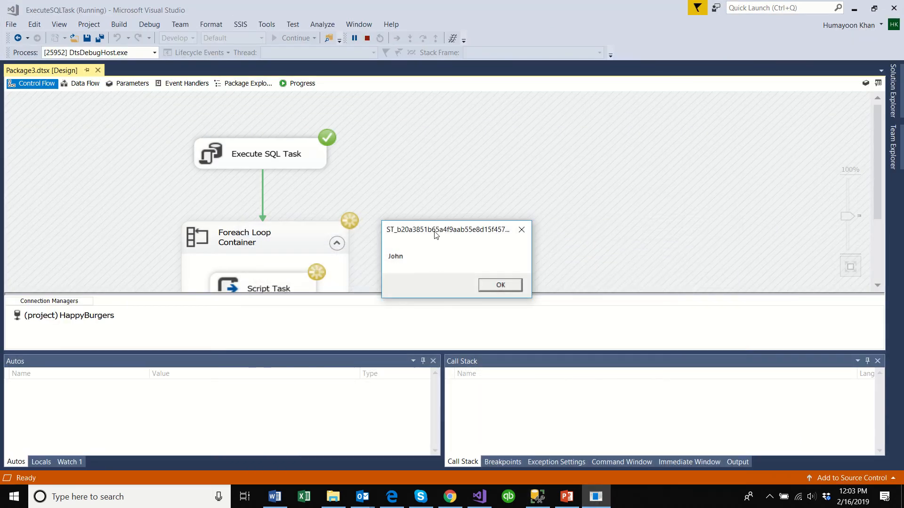
# Acknowledge each first-name message box until the loop ends, check the tasks' status and stop debugging.
pyautogui.moveTo(436, 234); pyautogui.dragTo(434, 198)
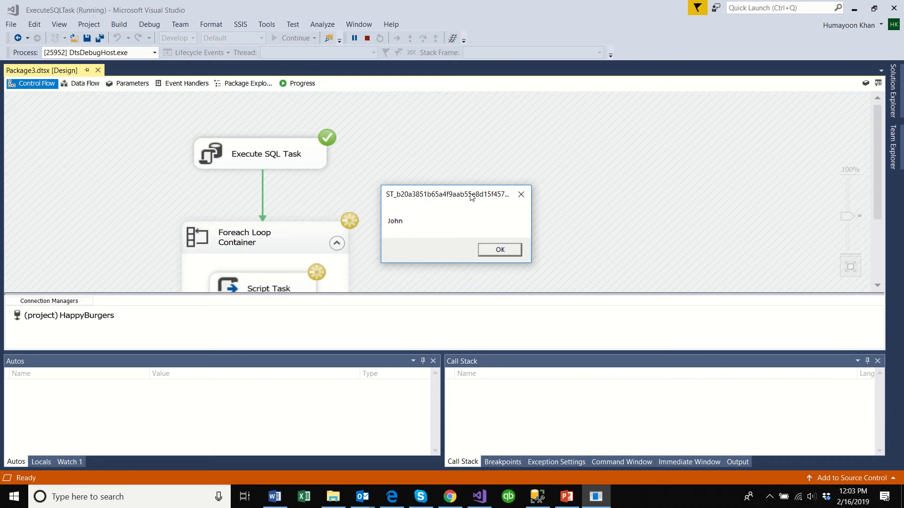
pyautogui.click(486, 251)
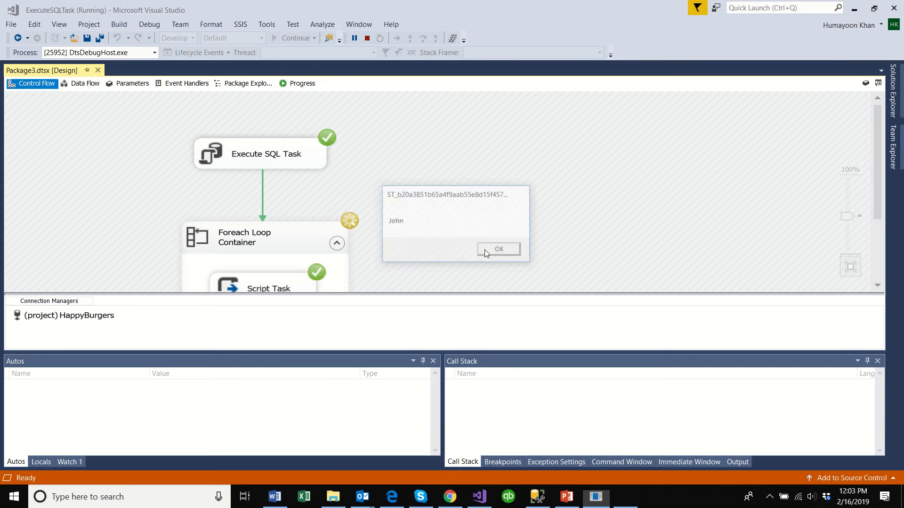
pyautogui.click(496, 288)
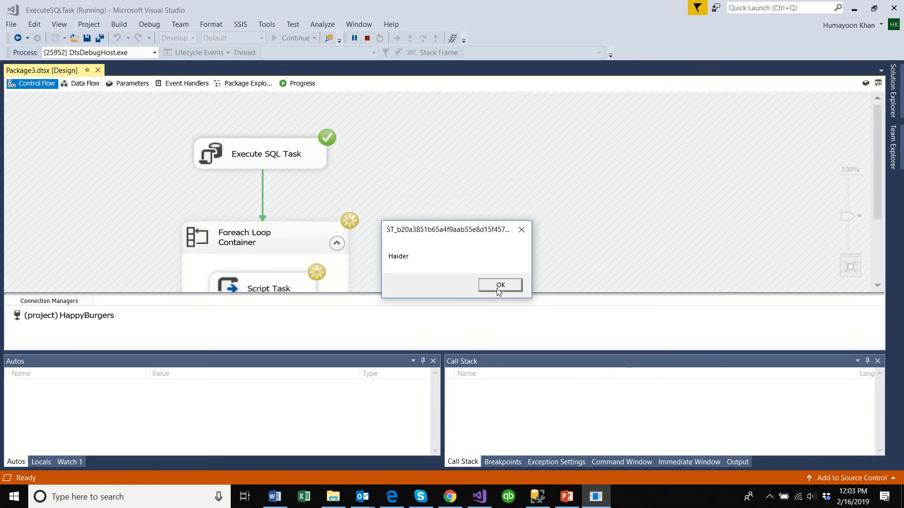
pyautogui.click(496, 289)
pyautogui.click(496, 288)
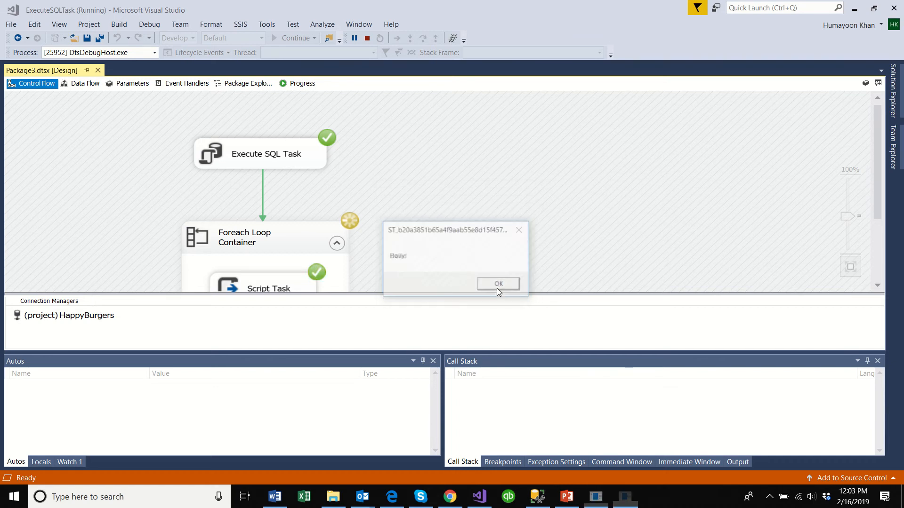
pyautogui.click(496, 286)
pyautogui.click(497, 286)
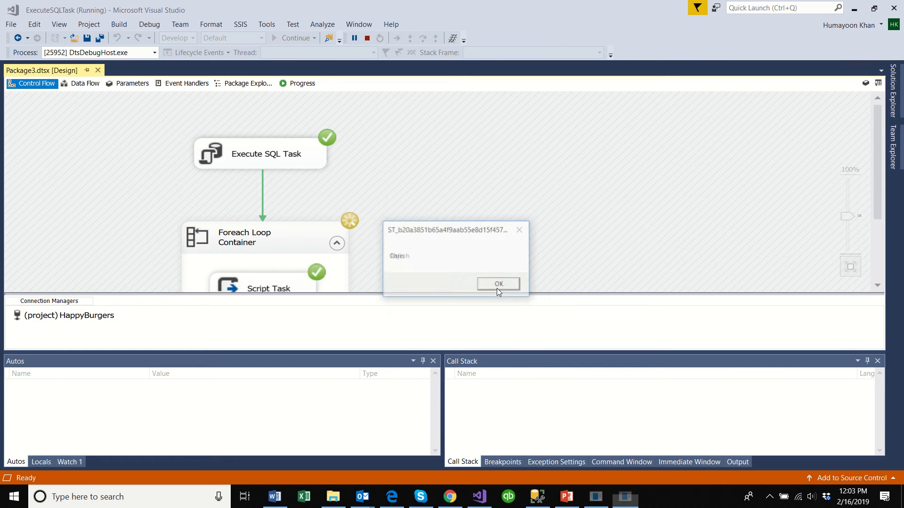
pyautogui.click(497, 286)
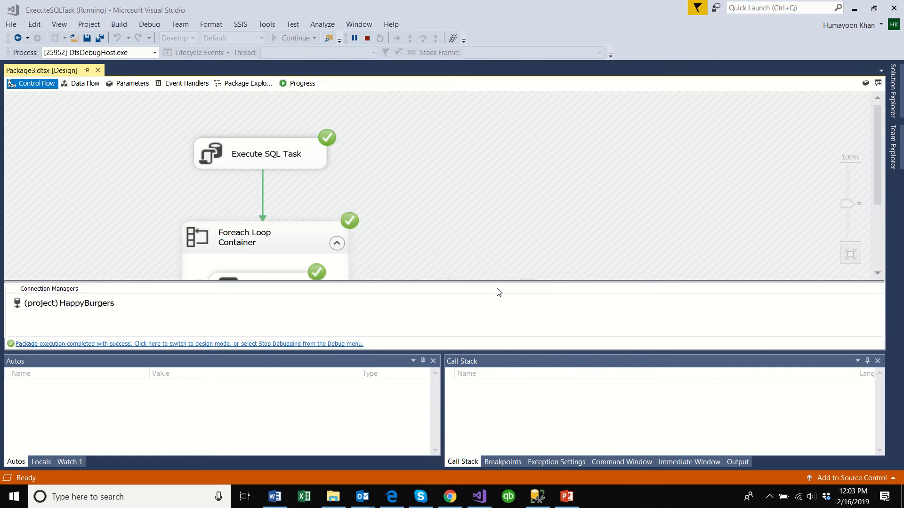
pyautogui.scroll(-1, 490, 247)
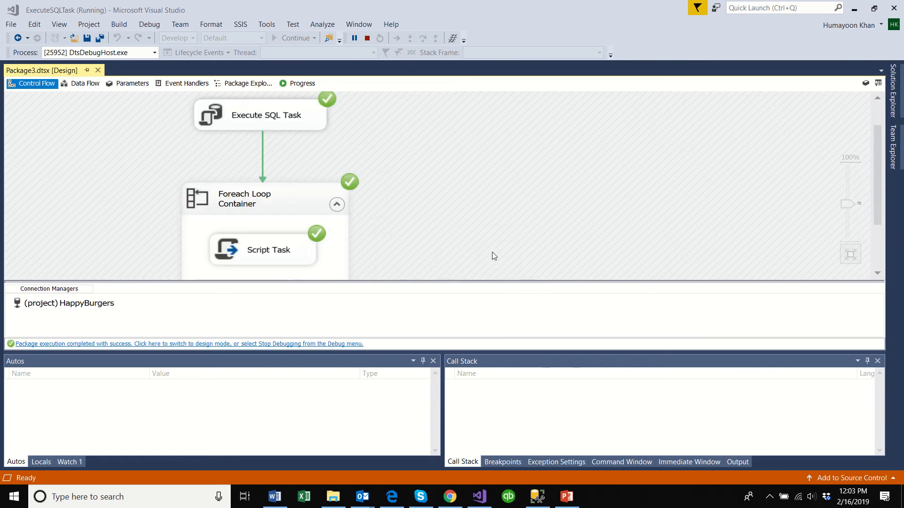
pyautogui.click(370, 34)
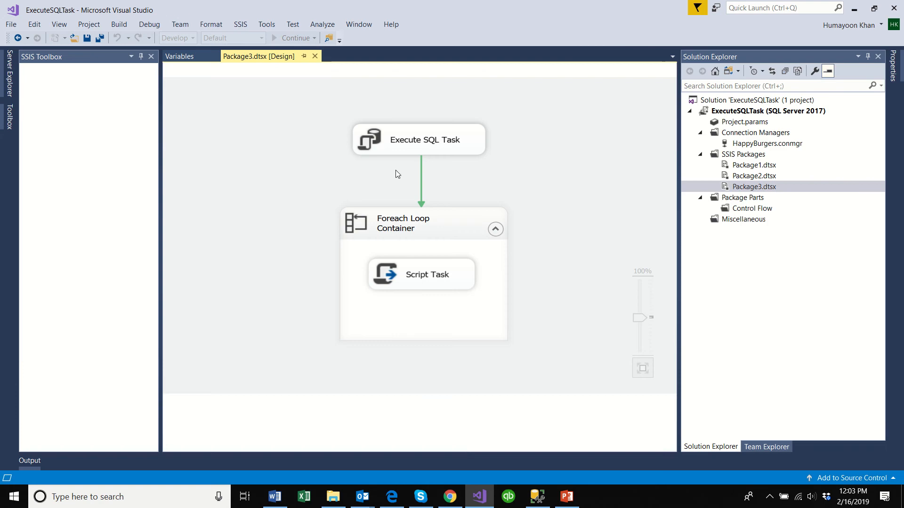
pyautogui.moveTo(338, 1)
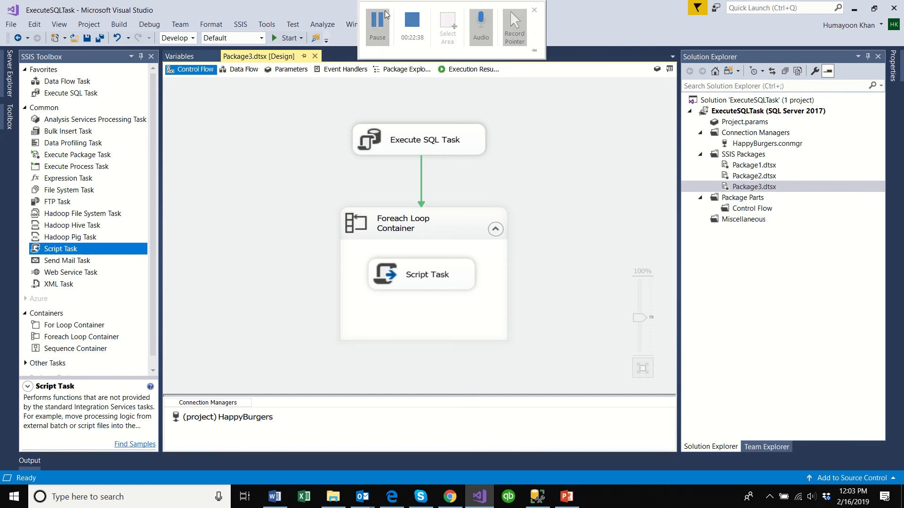
pyautogui.click(385, 15)
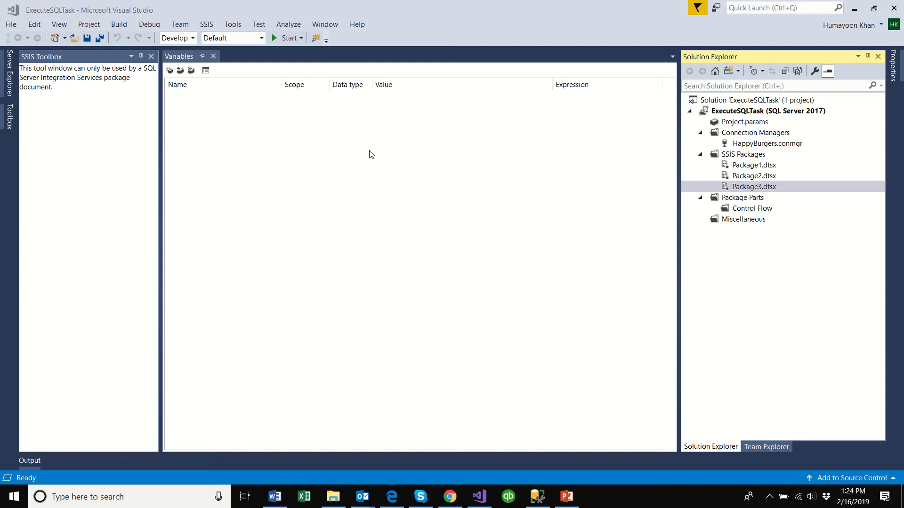
# Add a new SSIS package to the ExecuteSQLTask project.
pyautogui.click(733, 155)
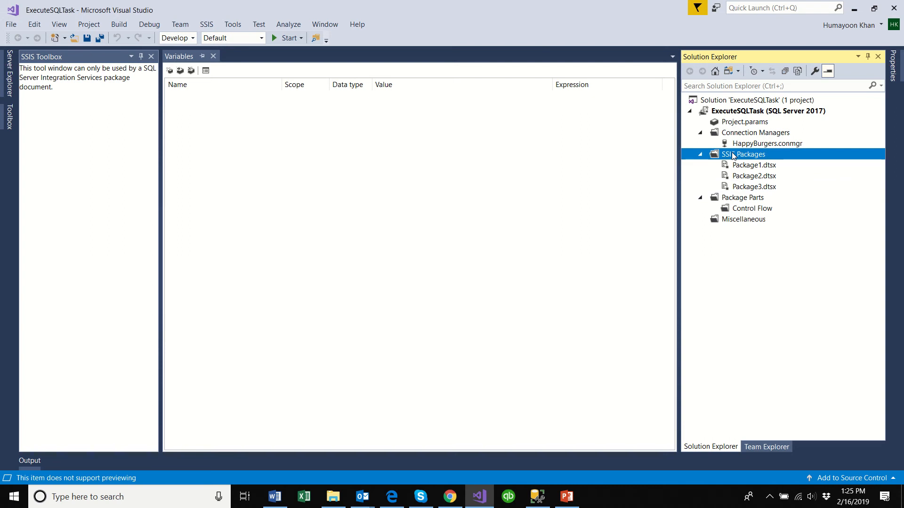
pyautogui.rightClick(733, 155)
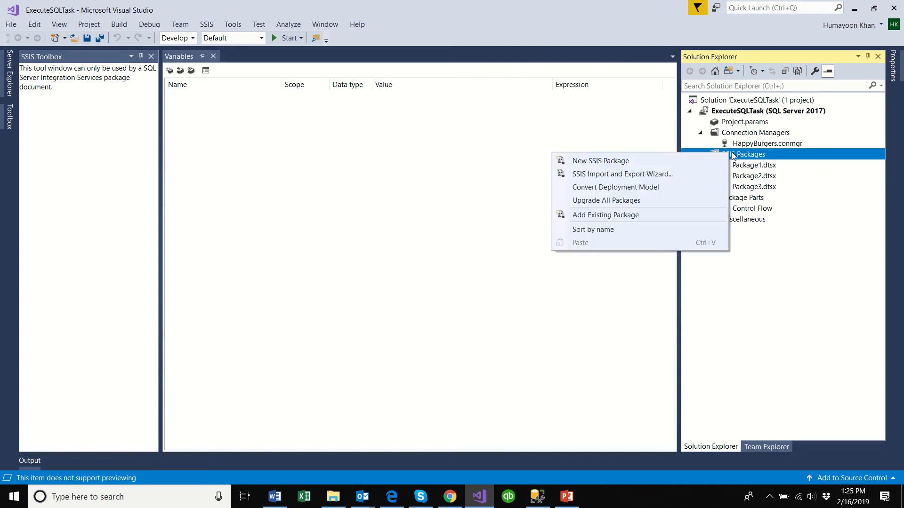
pyautogui.click(644, 166)
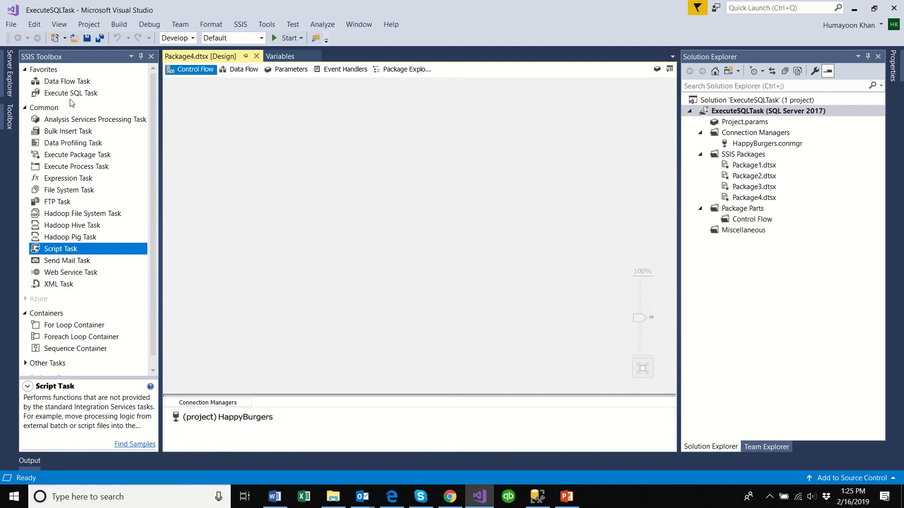
# Place an Execute SQL Task on the new package's control flow and open its editor.
pyautogui.moveTo(69, 98); pyautogui.dragTo(340, 115)
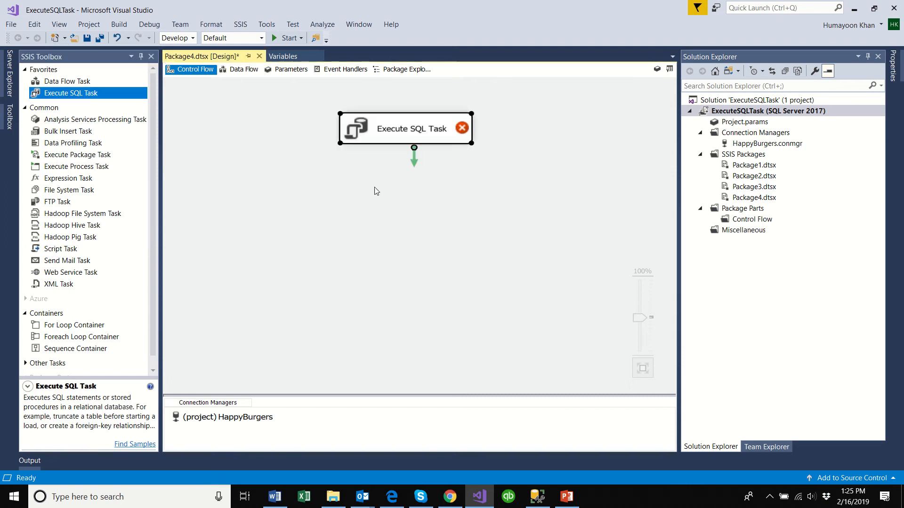
pyautogui.doubleClick(390, 124)
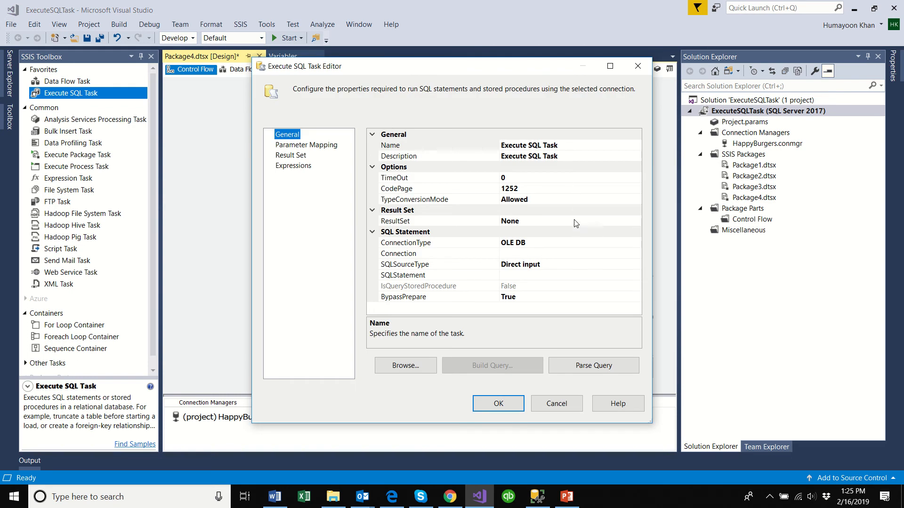
# Set the Execute SQL Task's connection to HappyBurgers and its SQL source type to Variable.
pyautogui.click(571, 255)
pyautogui.click(636, 253)
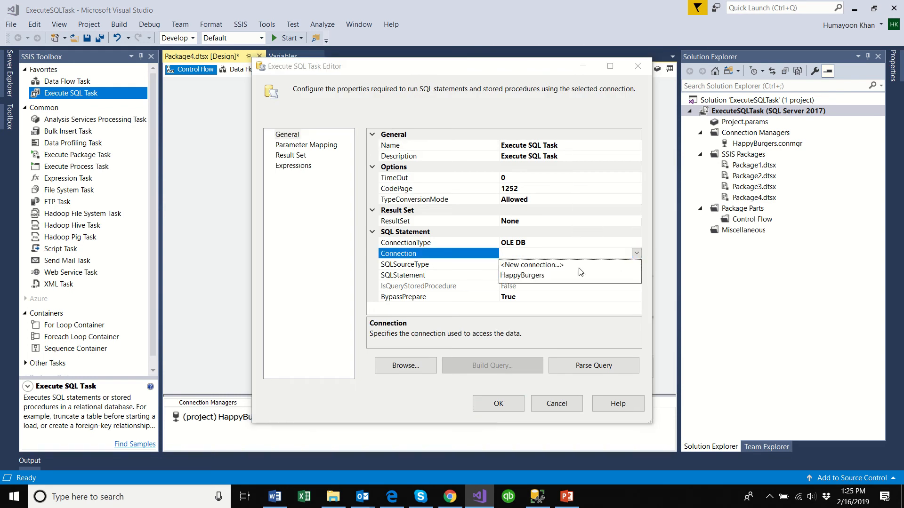
pyautogui.click(551, 275)
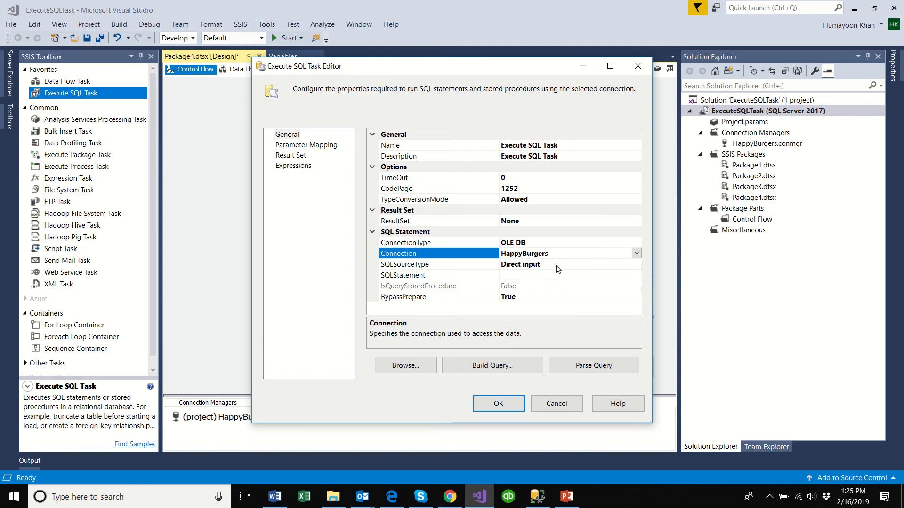
pyautogui.click(558, 268)
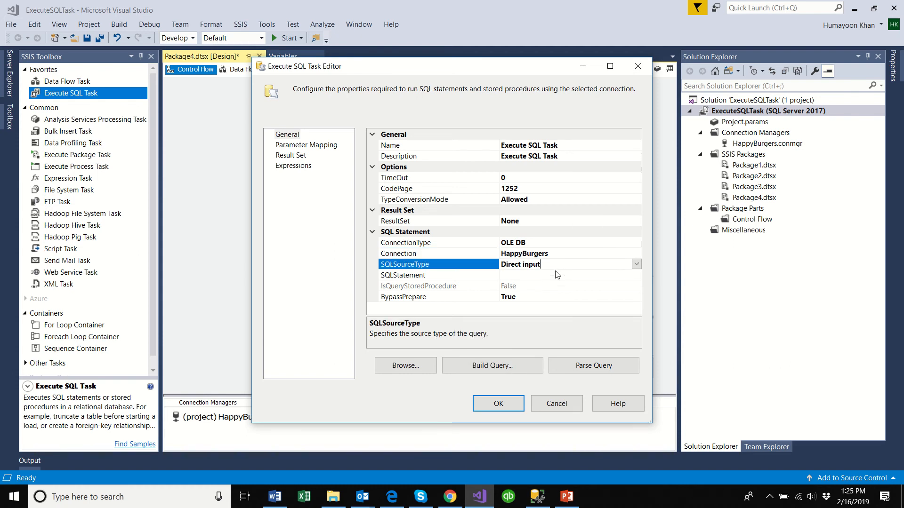
pyautogui.click(636, 265)
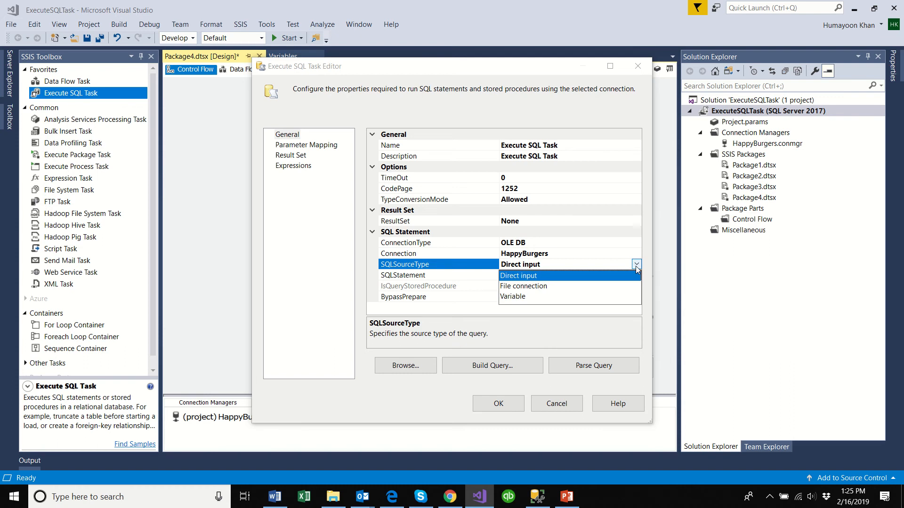
pyautogui.click(518, 296)
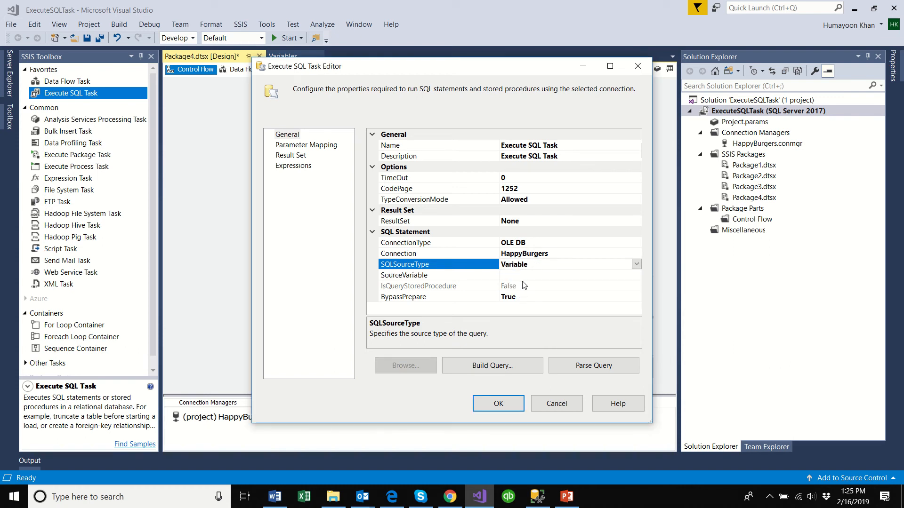
# Set the source variable to System::ContainerStartTime, look through the available variables, and accept the task settings.
pyautogui.click(523, 275)
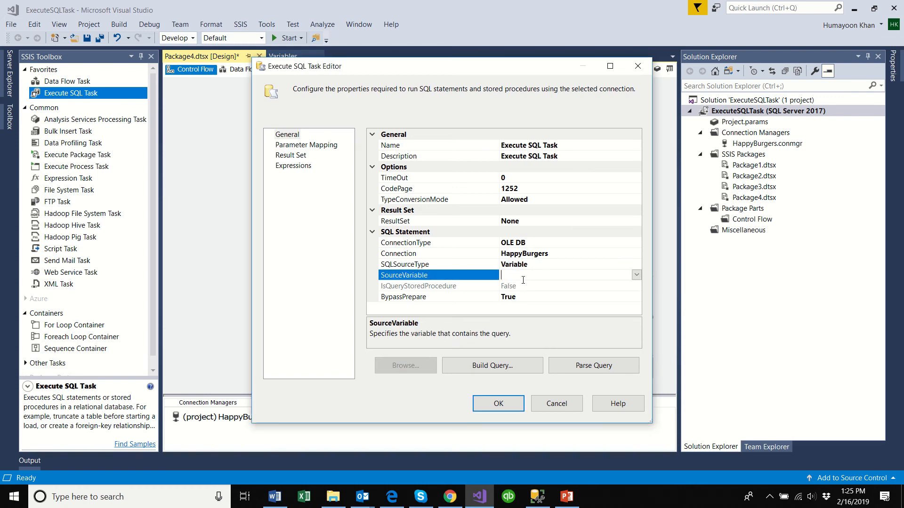
pyautogui.click(636, 275)
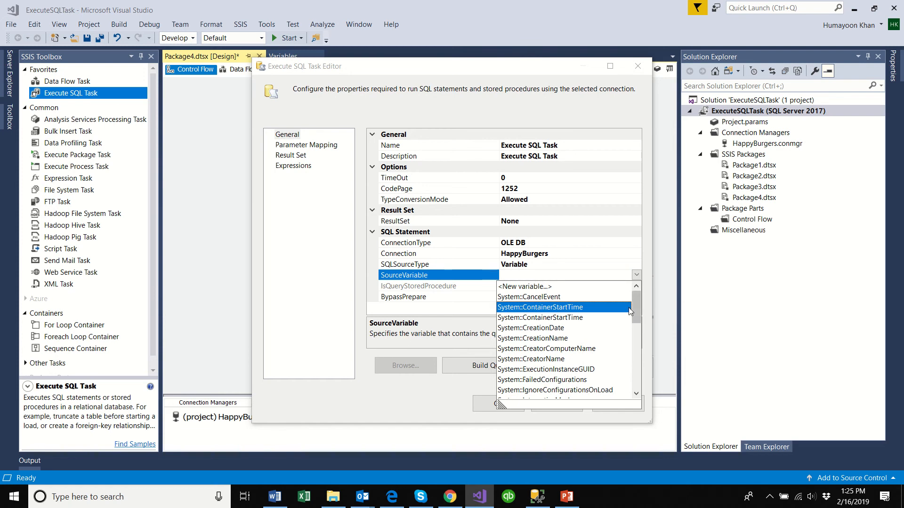
pyautogui.click(628, 307)
pyautogui.click(636, 275)
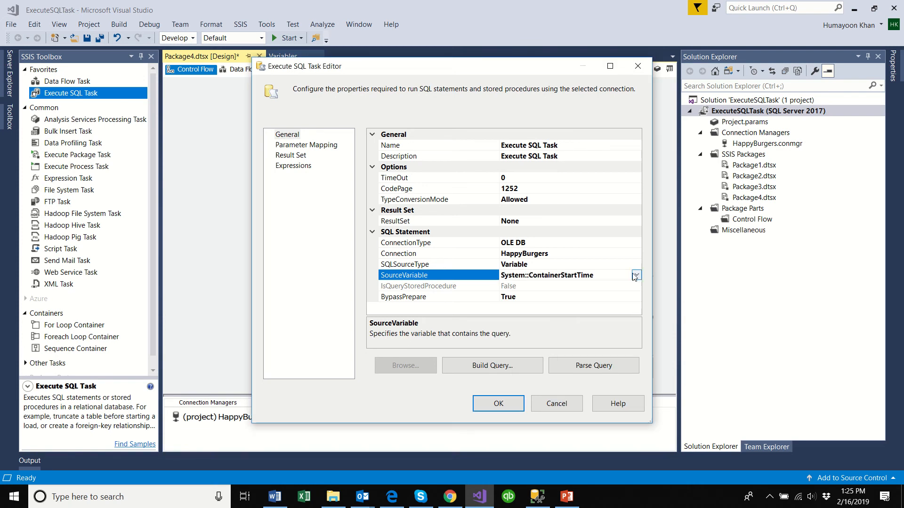
pyautogui.moveTo(636, 304); pyautogui.dragTo(641, 285)
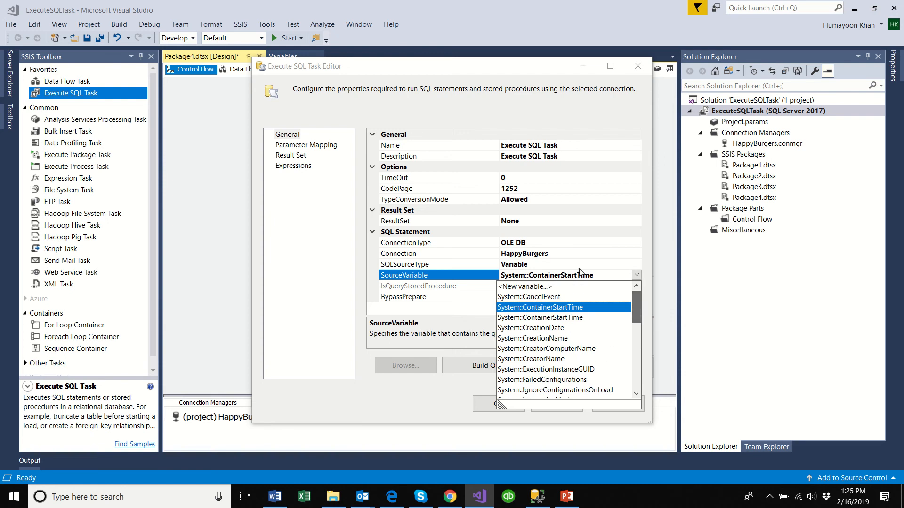
pyautogui.click(581, 274)
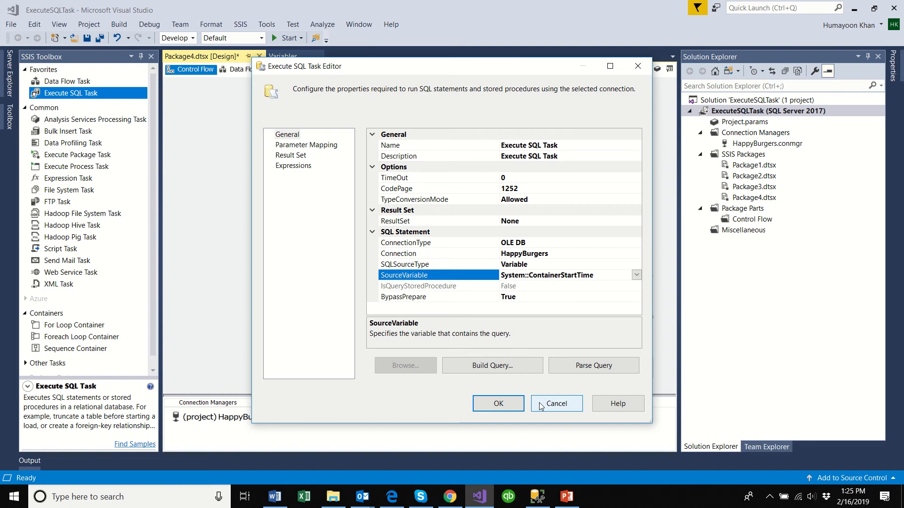
pyautogui.click(514, 405)
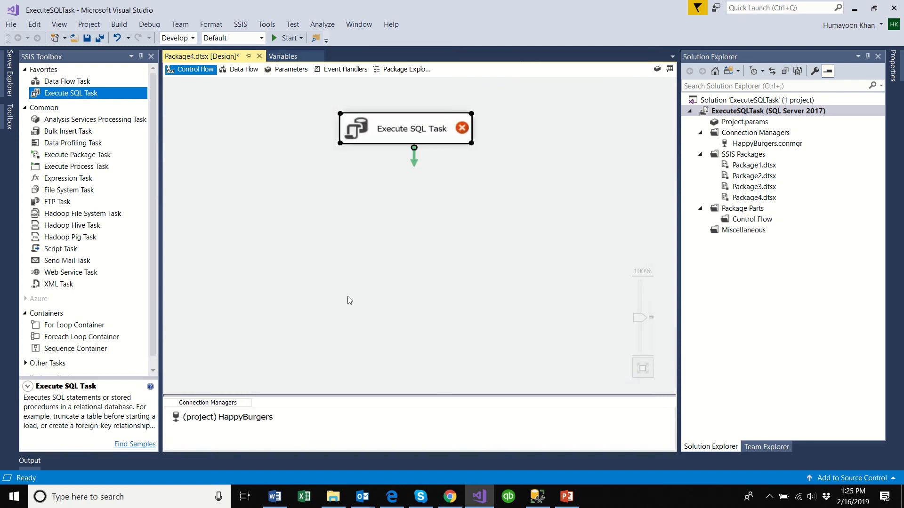
# Add a package variable named tsql with the String data type.
pyautogui.click(292, 57)
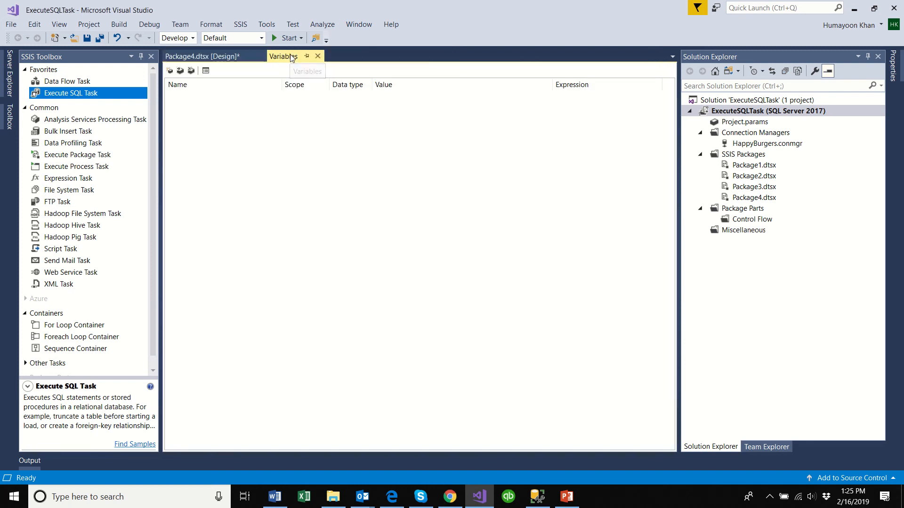
pyautogui.click(169, 71)
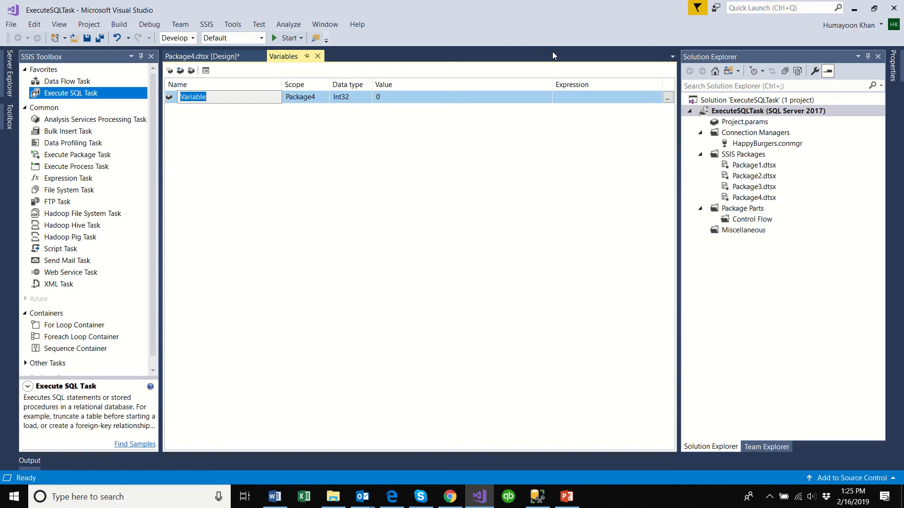
pyautogui.write('Tsql')
pyautogui.press('Tab')
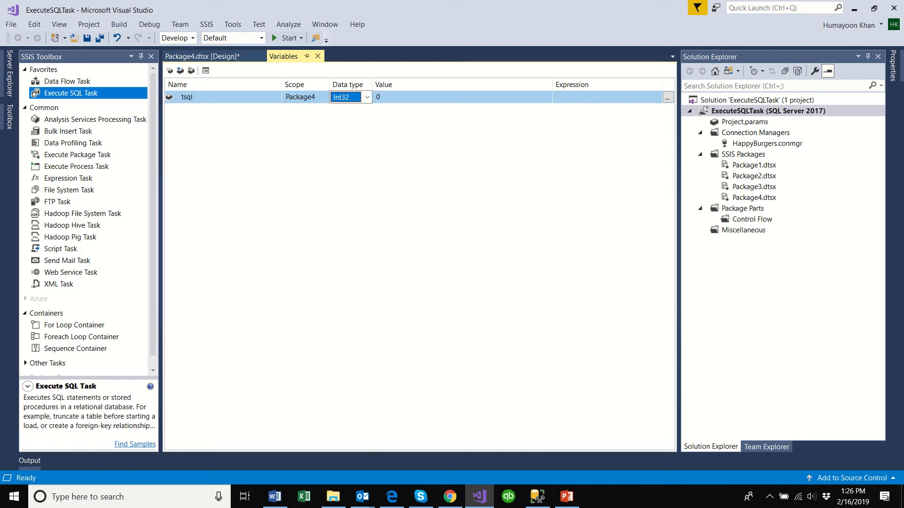
pyautogui.press('s')
pyautogui.press('s')
pyautogui.press('s')
pyautogui.press('Tab')
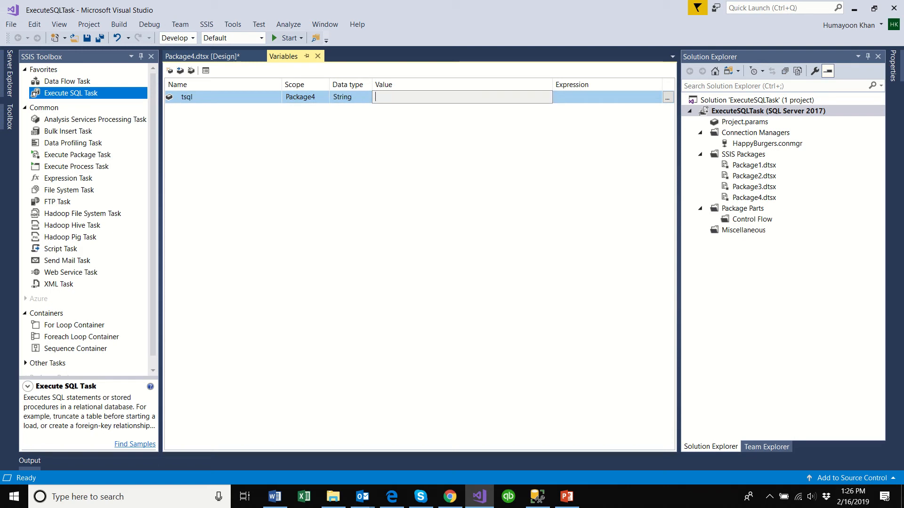
# Switch to SQL Server Management Studio and copy the query SELECT * FROM dbo.Employee FOR XML AUTO.
pyautogui.click(536, 498)
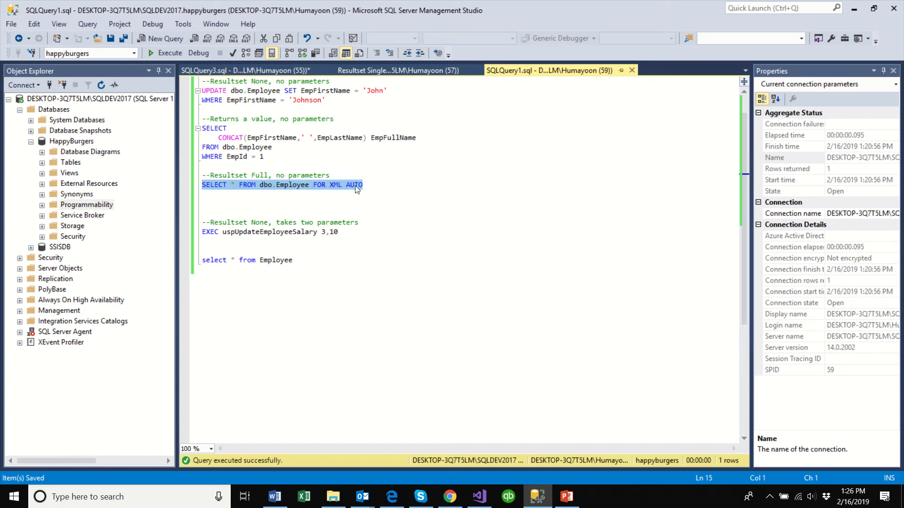
pyautogui.moveTo(362, 187); pyautogui.dragTo(202, 187)
pyautogui.rightClick(238, 184)
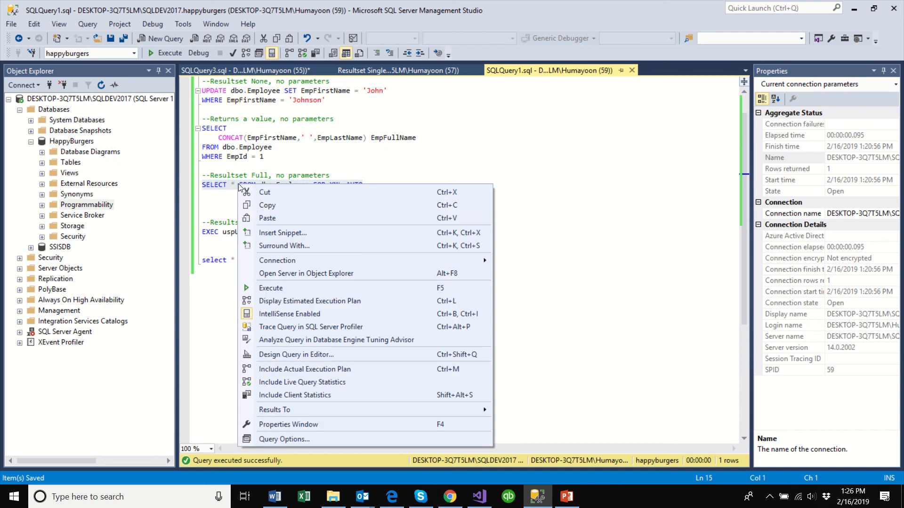
pyautogui.click(258, 205)
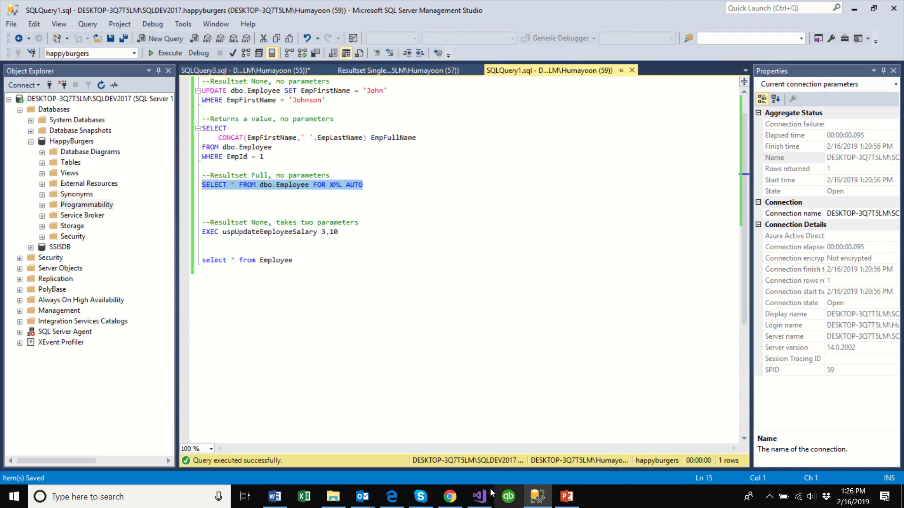
# Return to Visual Studio and paste the copied FOR XML AUTO query as the value of the tsql variable.
pyautogui.click(479, 497)
pyautogui.click(422, 97)
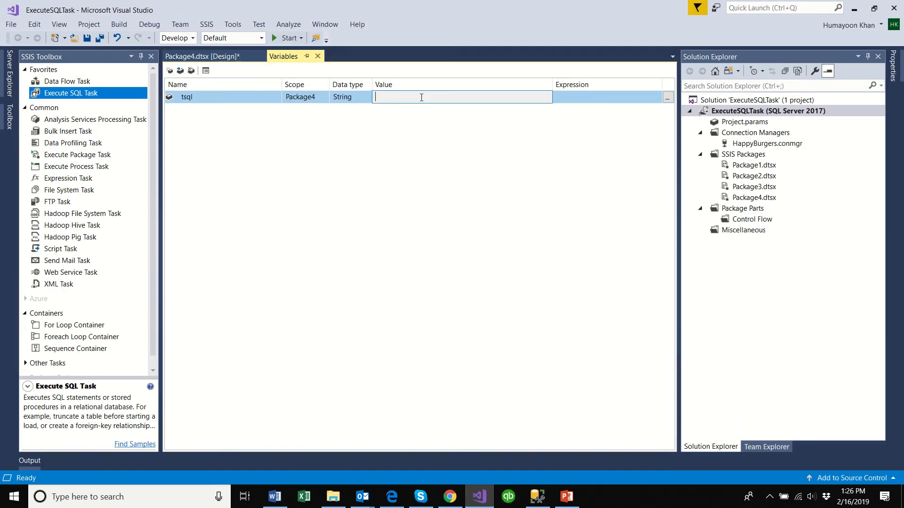
pyautogui.rightClick(422, 97)
pyautogui.click(431, 141)
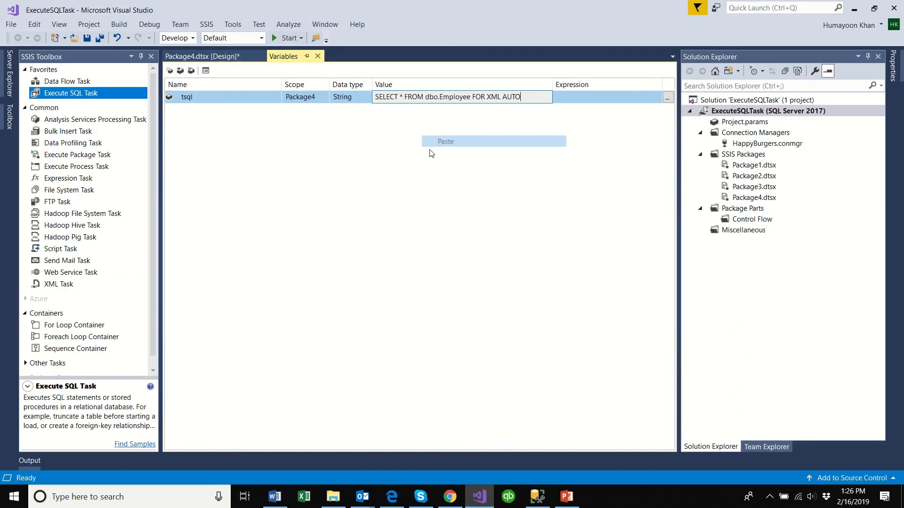
pyautogui.click(576, 96)
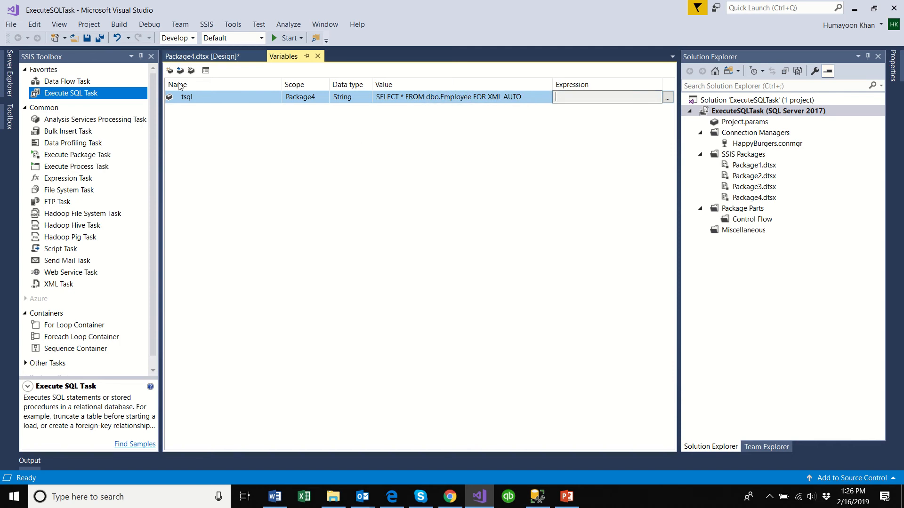
# Add a second package variable named strXml with the String data type and save the package.
pyautogui.click(170, 72)
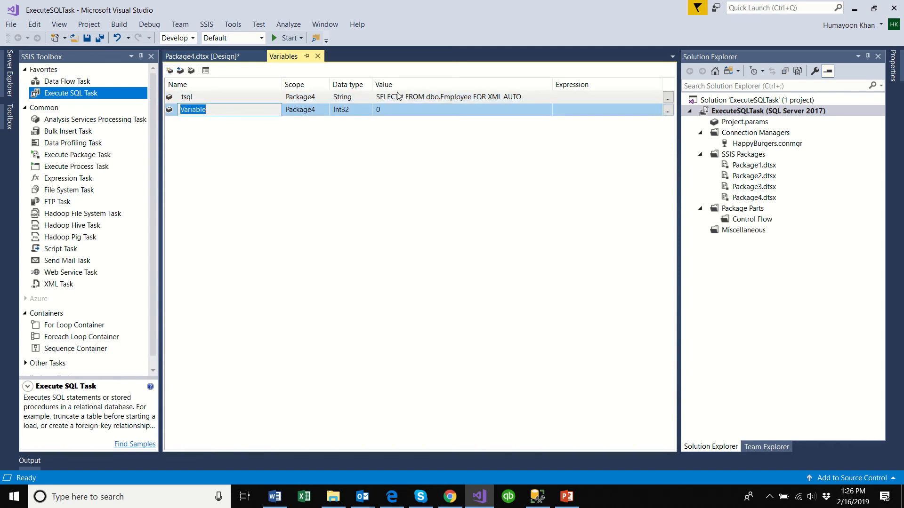
pyautogui.write('str')
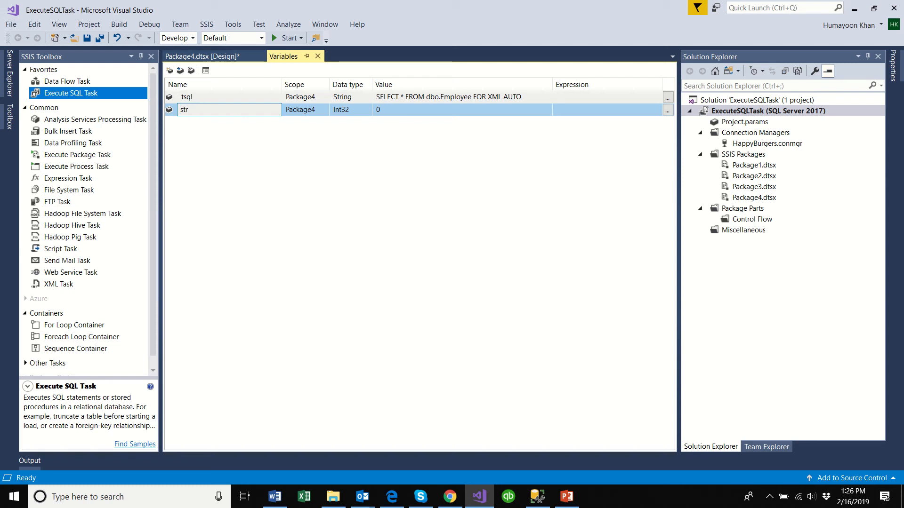
pyautogui.write('Xml')
pyautogui.press('Tab')
pyautogui.press('Tab')
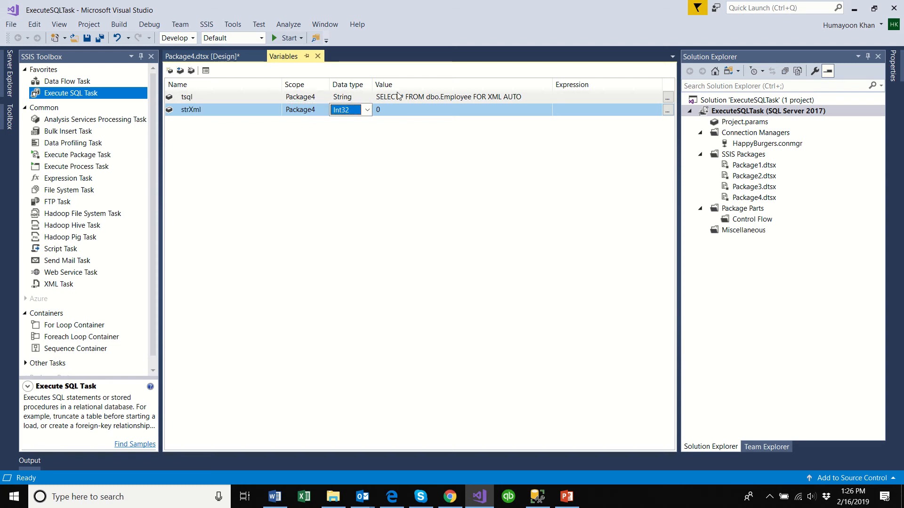
pyautogui.press('s')
pyautogui.press('s')
pyautogui.press('s')
pyautogui.press('Tab')
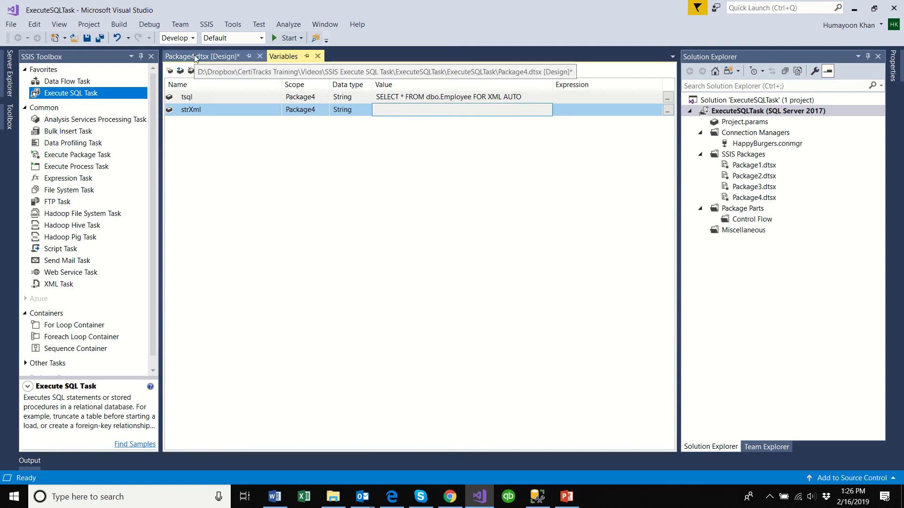
pyautogui.hotkey('ctrl', 's')
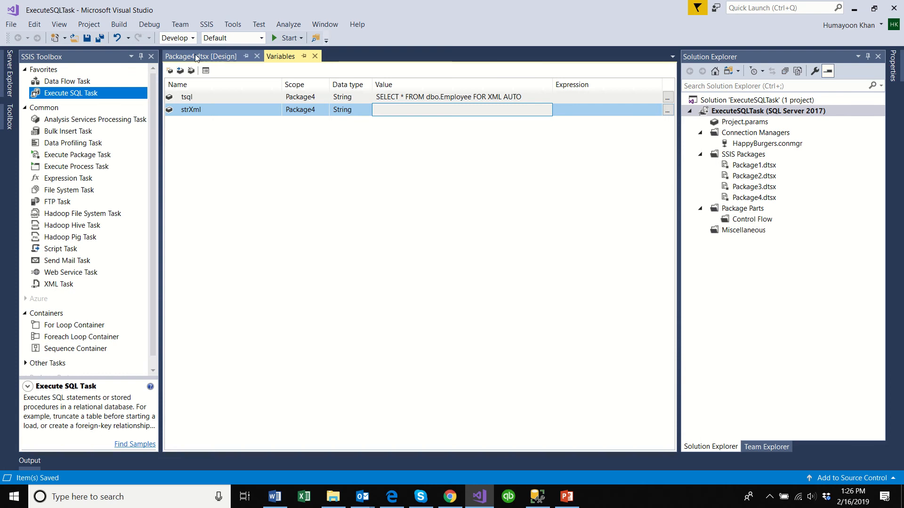
# Reopen the Execute SQL Task's editor from the control flow and set its result set to XML.
pyautogui.click(196, 57)
pyautogui.click(400, 131)
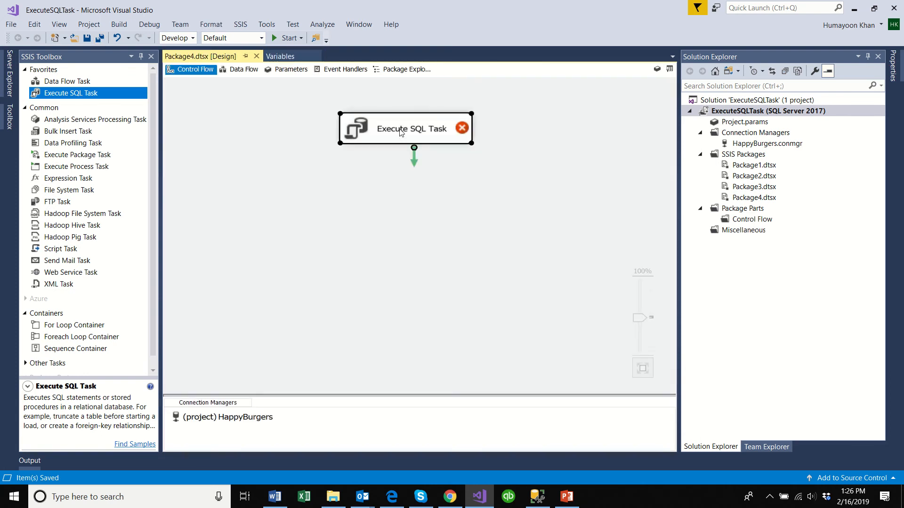
pyautogui.rightClick(400, 131)
pyautogui.click(412, 135)
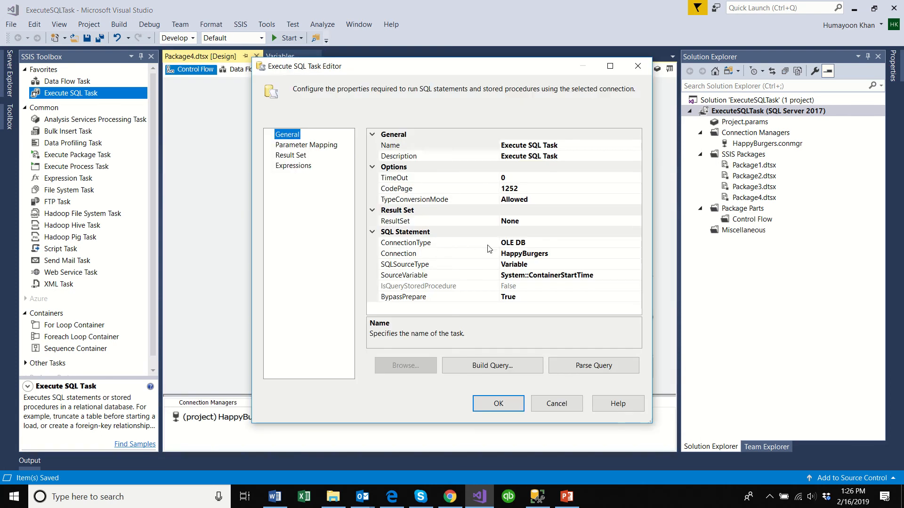
pyautogui.click(554, 221)
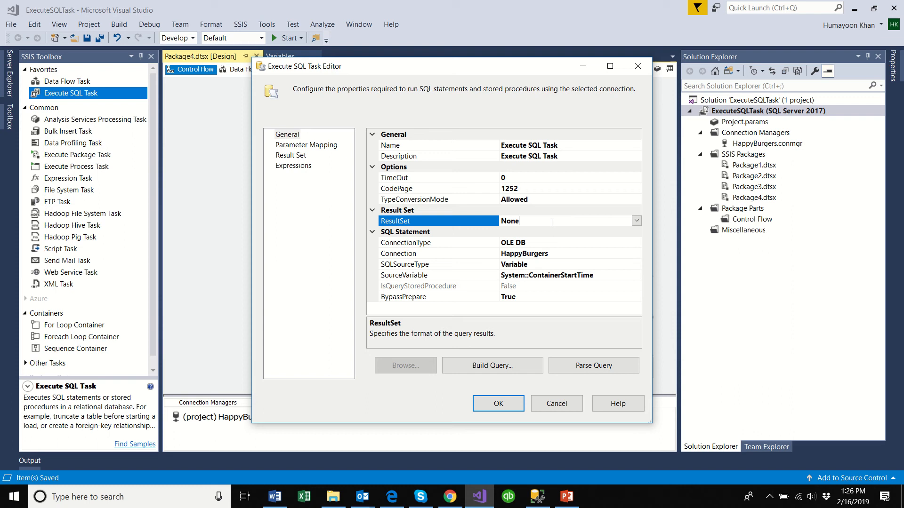
pyautogui.click(635, 221)
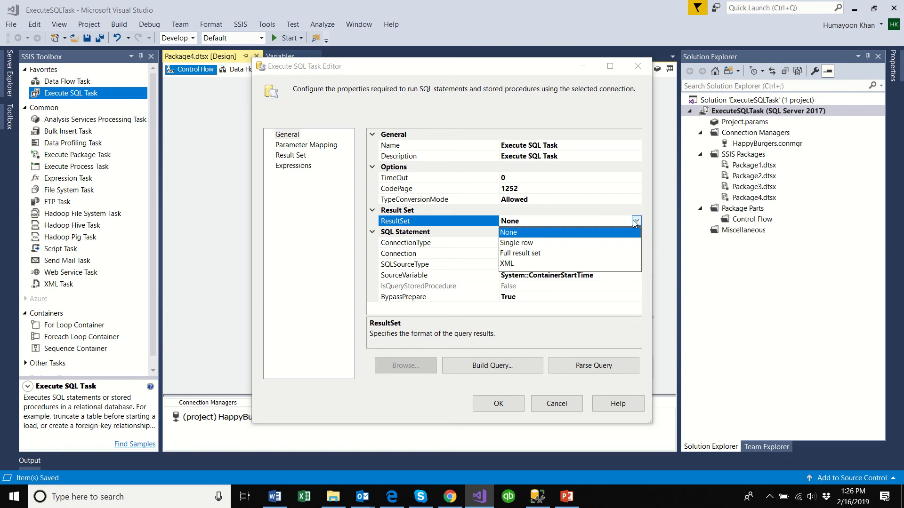
pyautogui.click(542, 265)
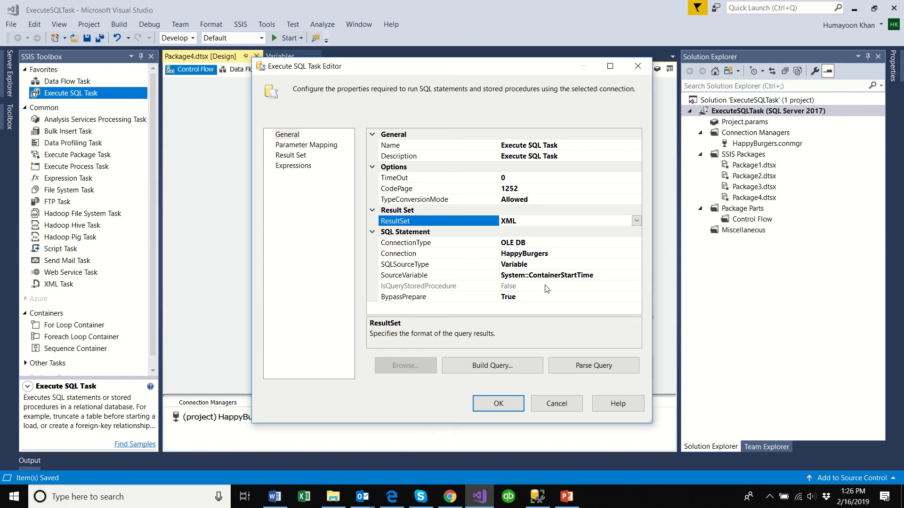
# Set the Execute SQL Task's source variable to User::tsql.
pyautogui.click(612, 276)
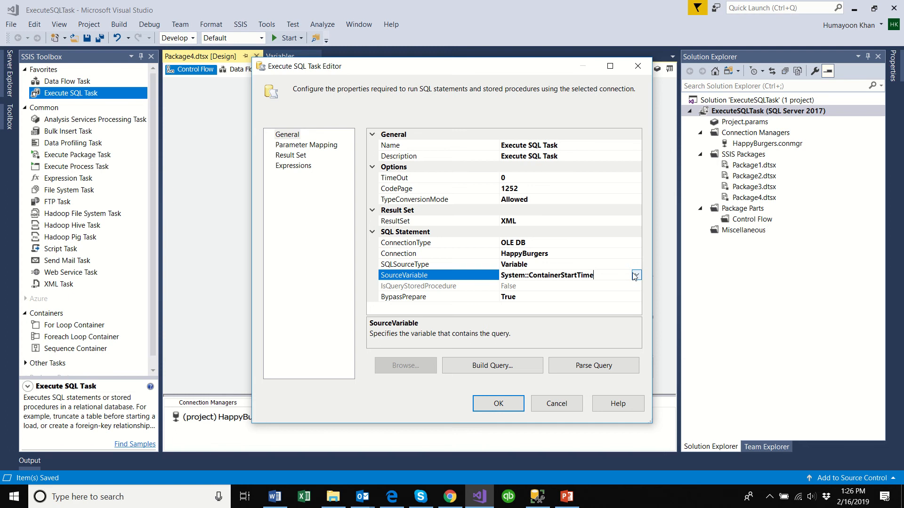
pyautogui.click(636, 276)
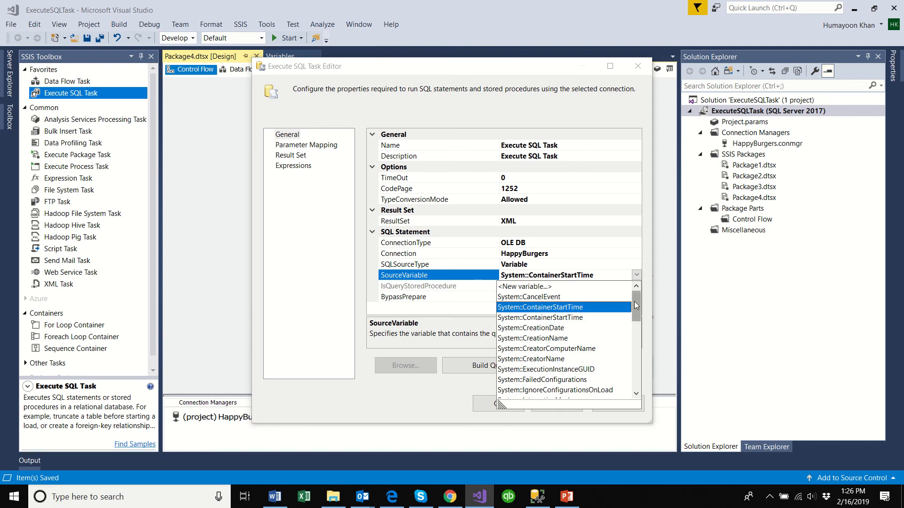
pyautogui.moveTo(634, 302); pyautogui.dragTo(641, 375)
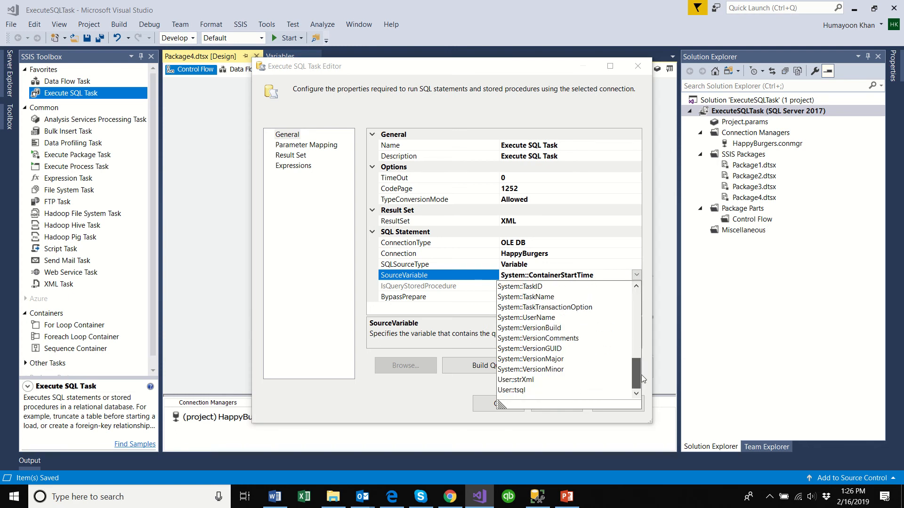
pyautogui.click(528, 391)
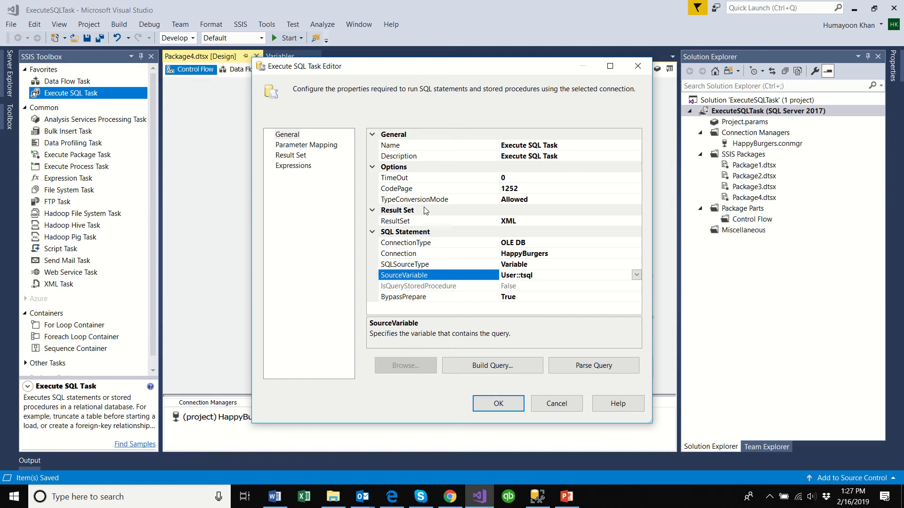
# Add a result set mapping with result name 0 stored in the User::strXml variable.
pyautogui.click(321, 149)
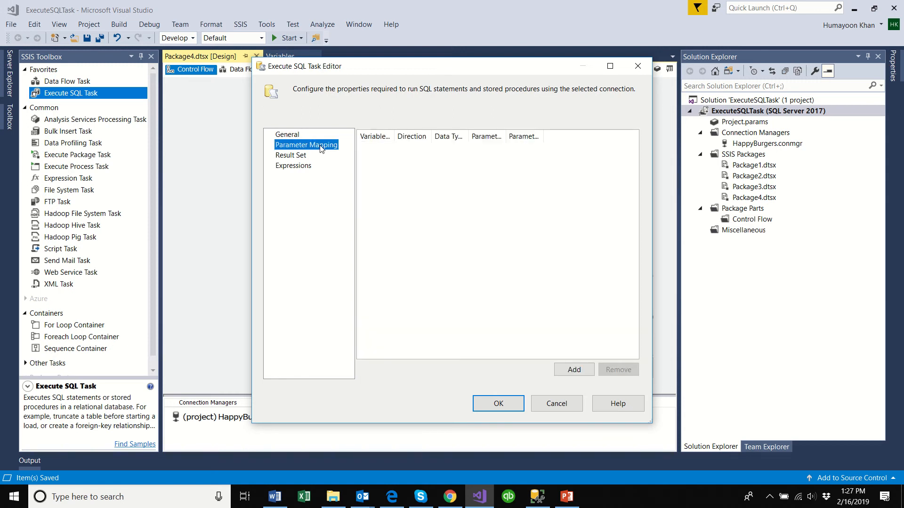
pyautogui.click(290, 156)
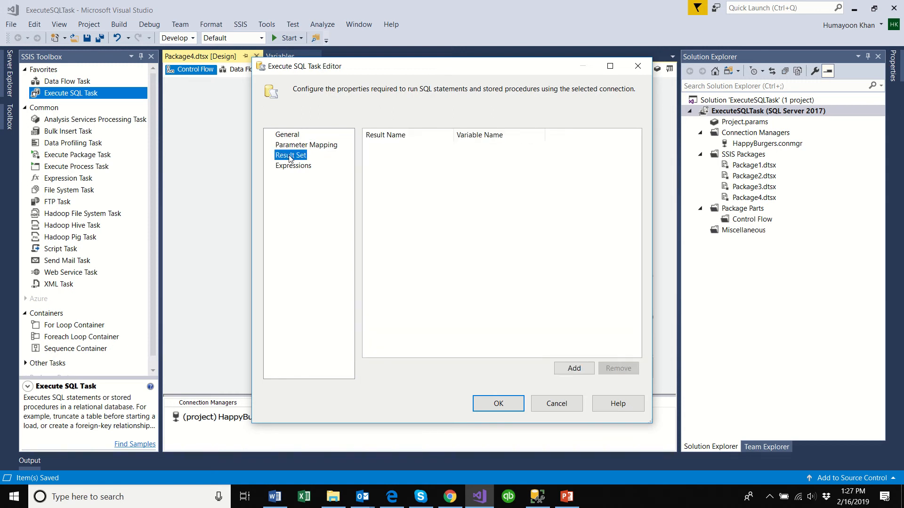
pyautogui.click(567, 370)
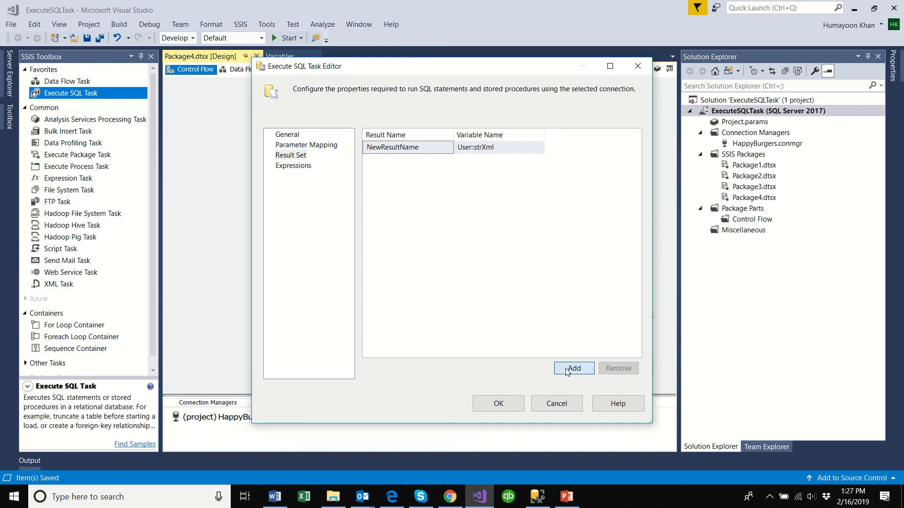
pyautogui.click(440, 147)
pyautogui.click(429, 146)
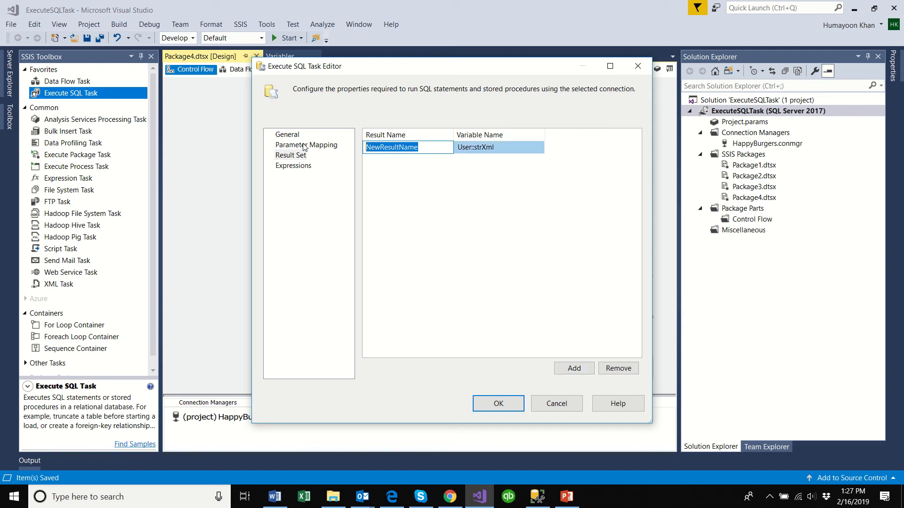
pyautogui.write('0')
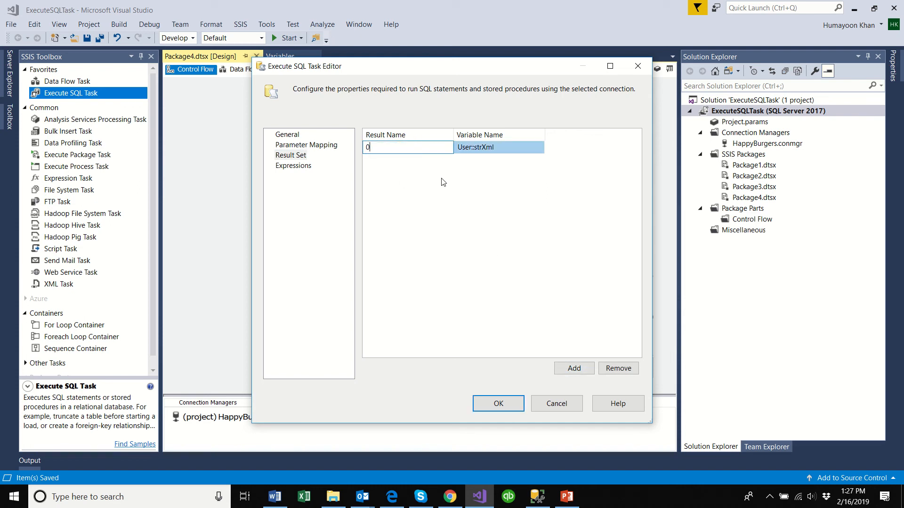
pyautogui.click(515, 148)
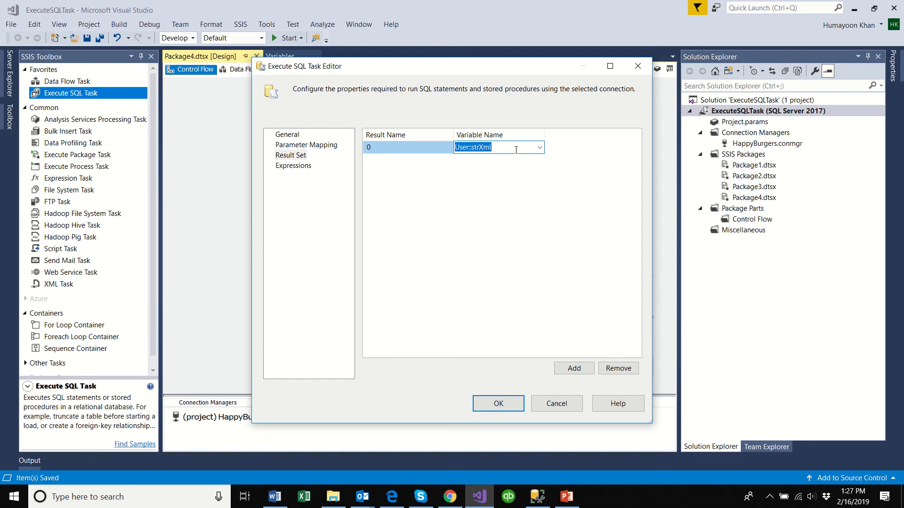
pyautogui.click(540, 147)
pyautogui.click(539, 148)
pyautogui.click(409, 146)
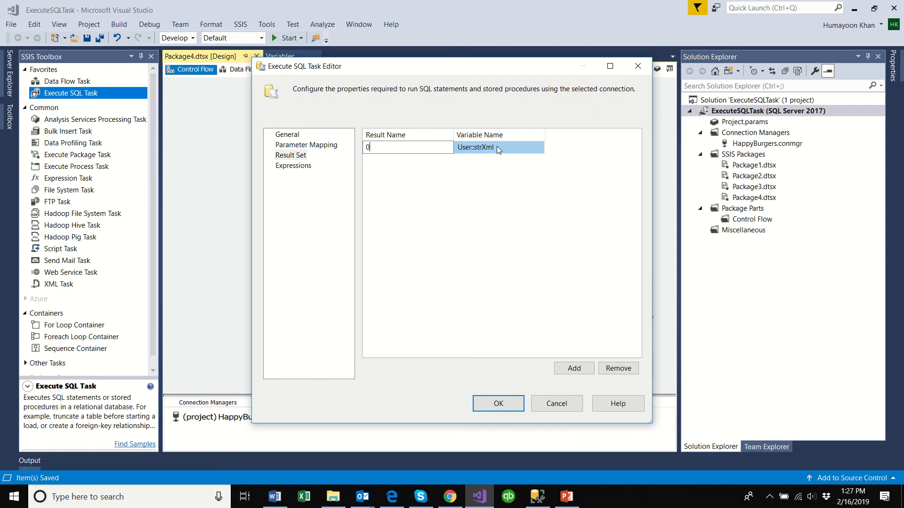
# Accept the Execute SQL Task's settings and save the package.
pyautogui.click(496, 405)
pyautogui.click(359, 236)
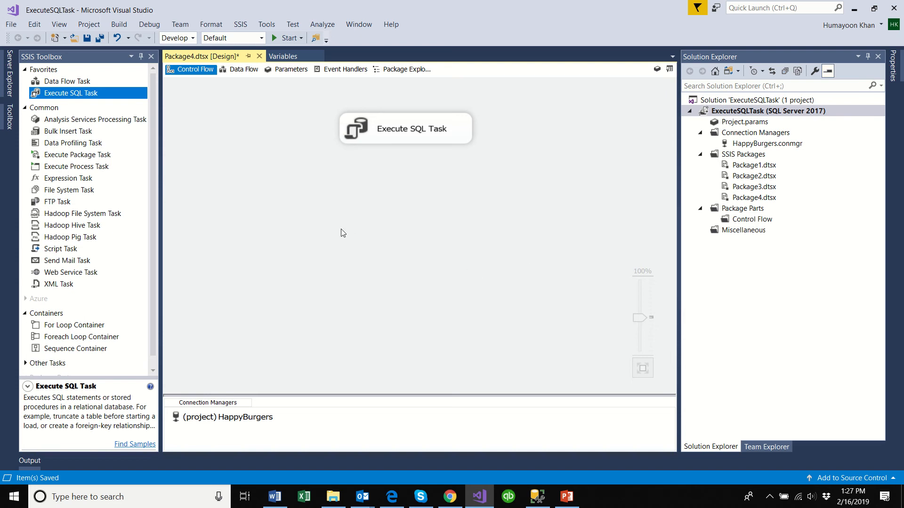
pyautogui.click(92, 38)
# Add a Script Task below the Execute SQL Task and link the two with a precedence constraint.
pyautogui.click(59, 249)
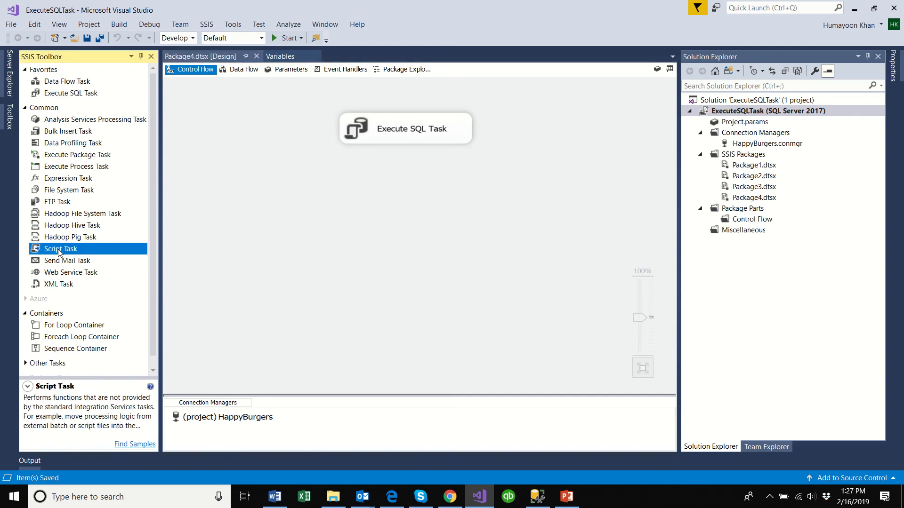
pyautogui.moveTo(59, 250); pyautogui.dragTo(350, 206)
pyautogui.click(399, 137)
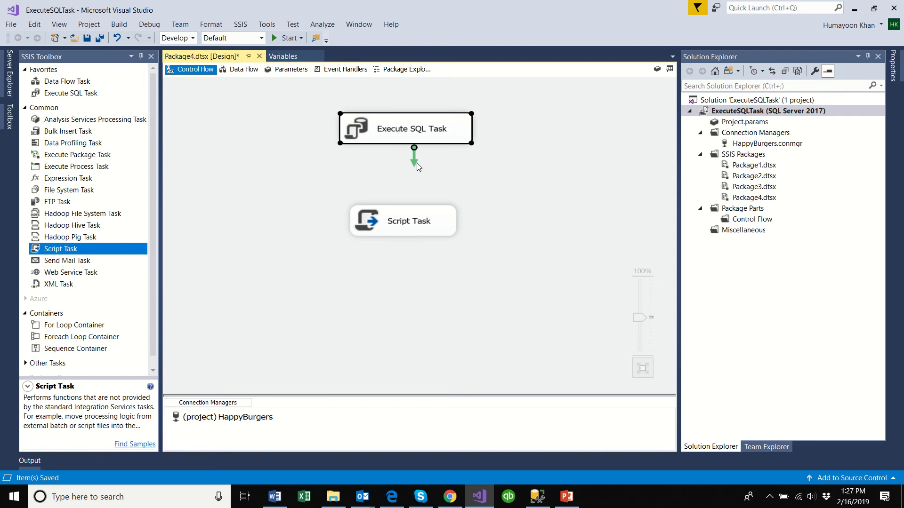
pyautogui.moveTo(413, 162); pyautogui.dragTo(413, 215)
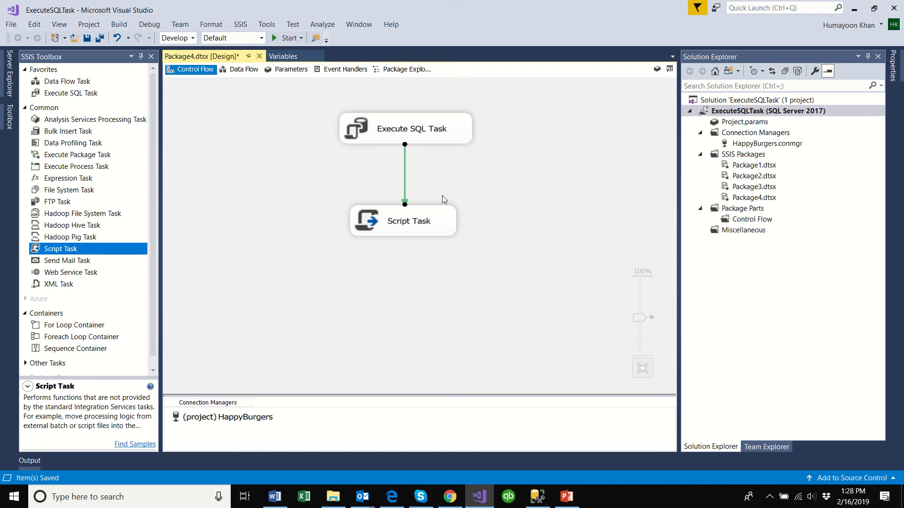
# Open the Script Task's editor and set its script language to Microsoft Visual Basic 2017.
pyautogui.click(416, 229)
pyautogui.rightClick(417, 229)
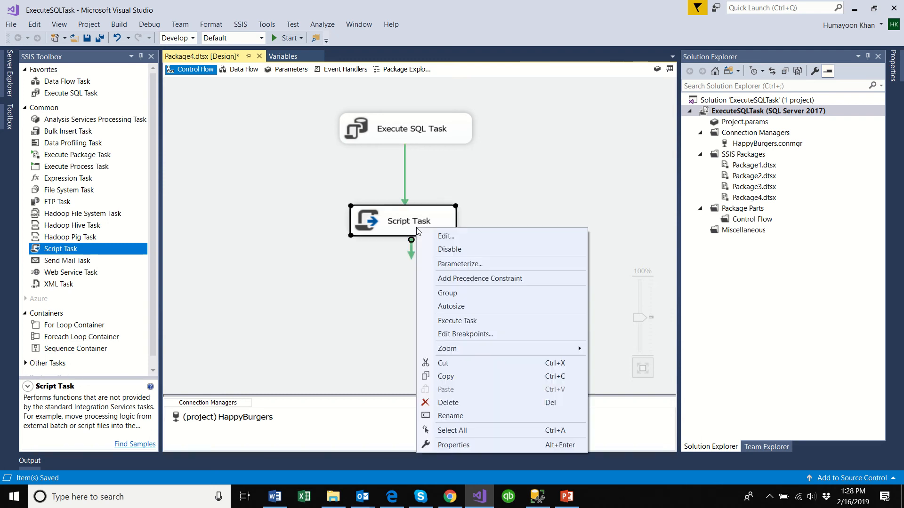
pyautogui.click(423, 239)
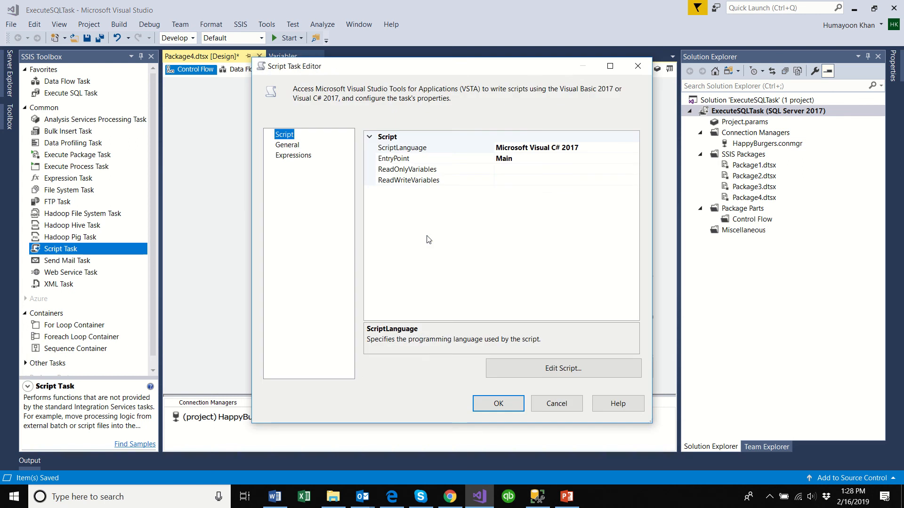
pyautogui.click(617, 148)
pyautogui.click(634, 148)
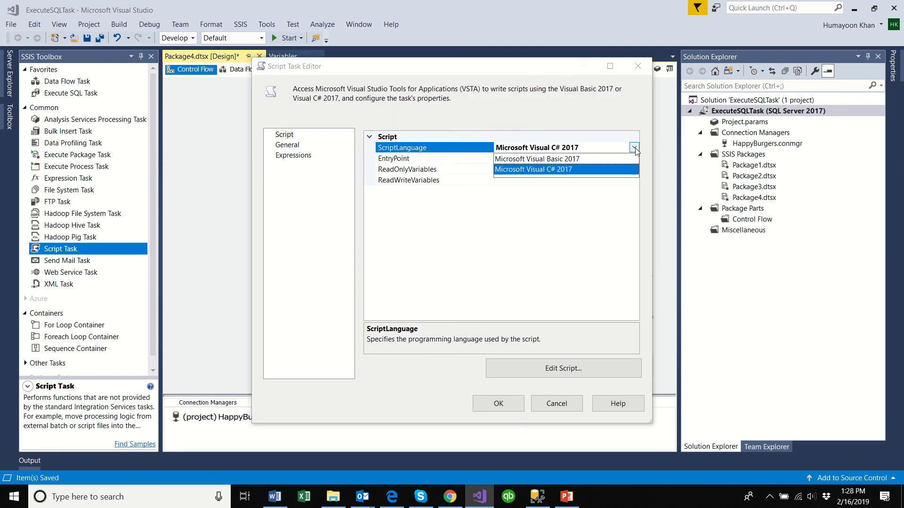
pyautogui.click(593, 169)
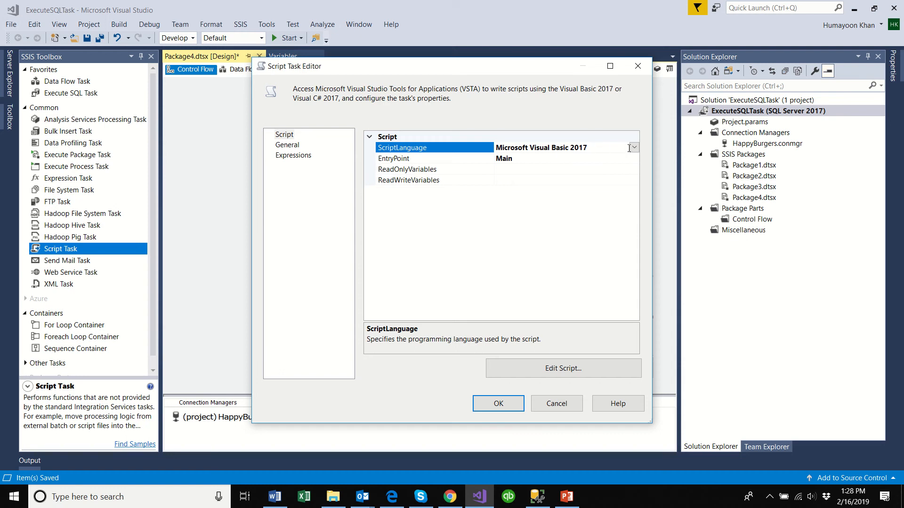
pyautogui.moveTo(599, 147); pyautogui.dragTo(470, 159)
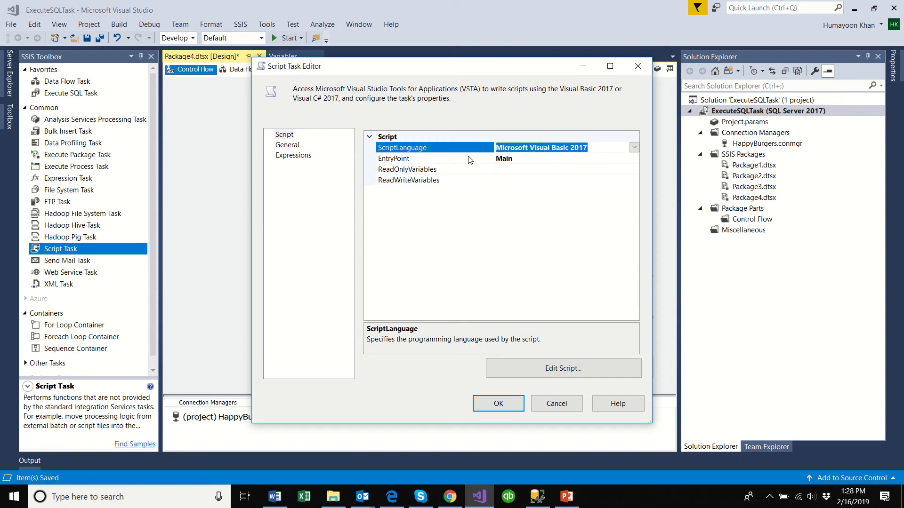
pyautogui.click(595, 148)
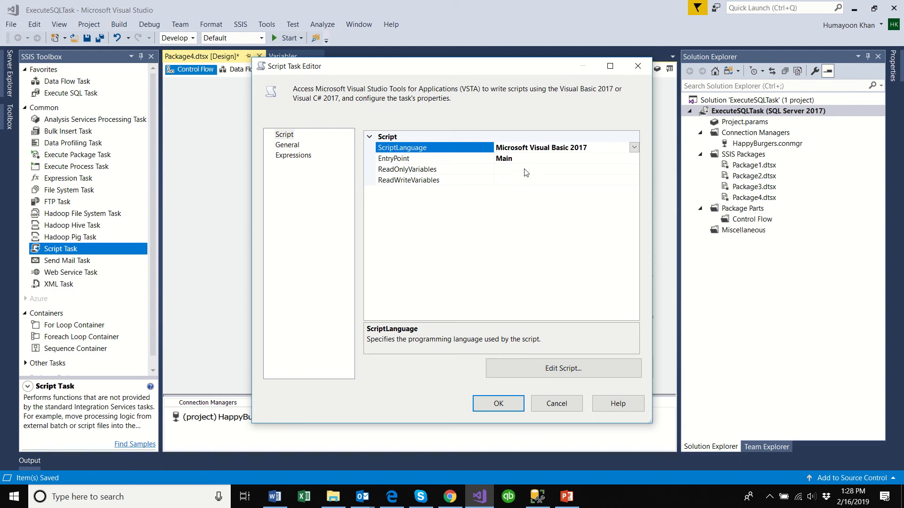
# Select User::strXml as the Script Task's read-only variable.
pyautogui.click(587, 169)
pyautogui.click(634, 169)
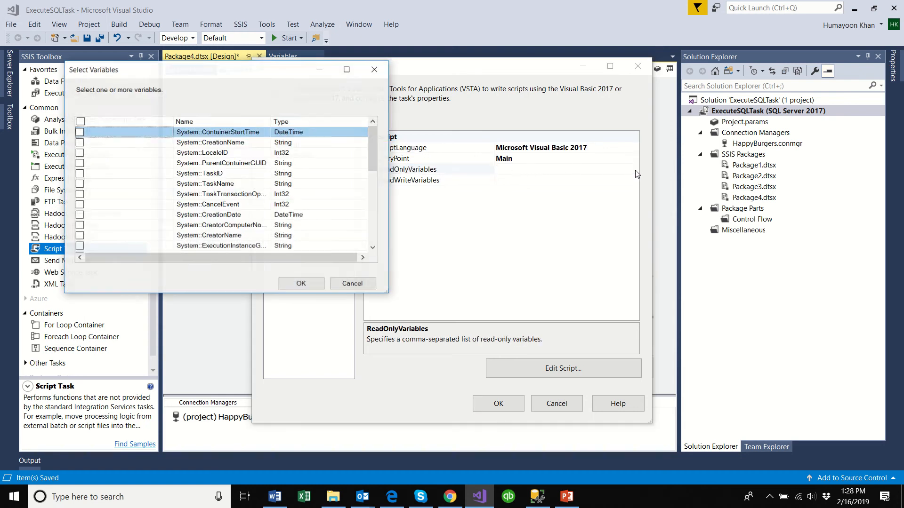
pyautogui.moveTo(373, 150); pyautogui.dragTo(369, 223)
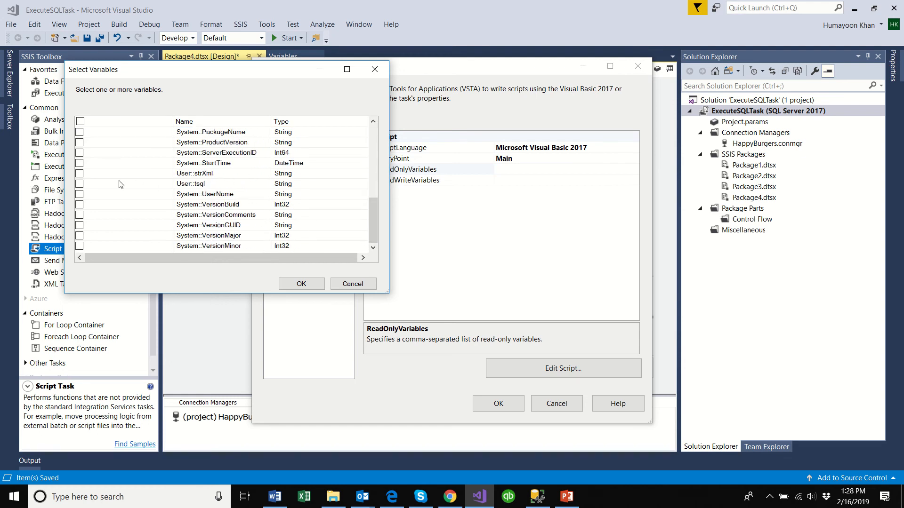
pyautogui.click(85, 174)
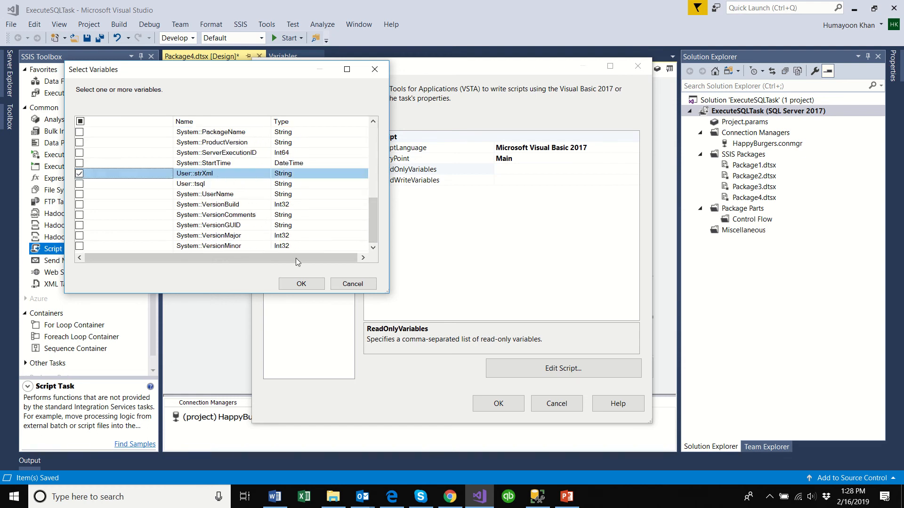
pyautogui.click(307, 286)
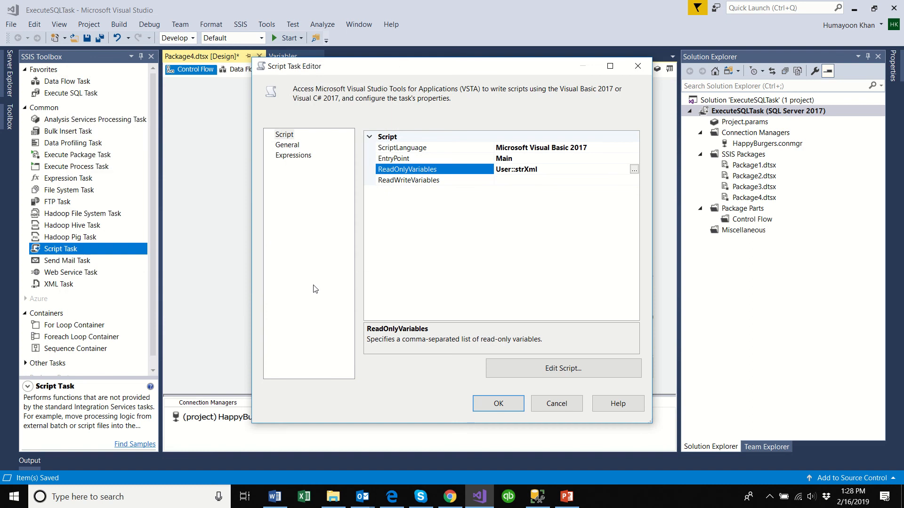
# Open the Script Task's code and insert a new line below the "Add your code here" comment in Main.
pyautogui.click(582, 372)
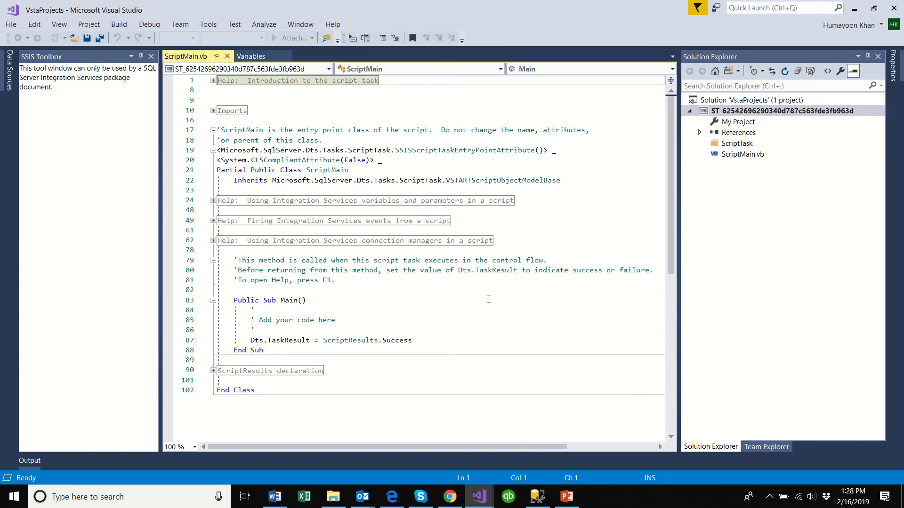
pyautogui.scroll(-2, 463, 320)
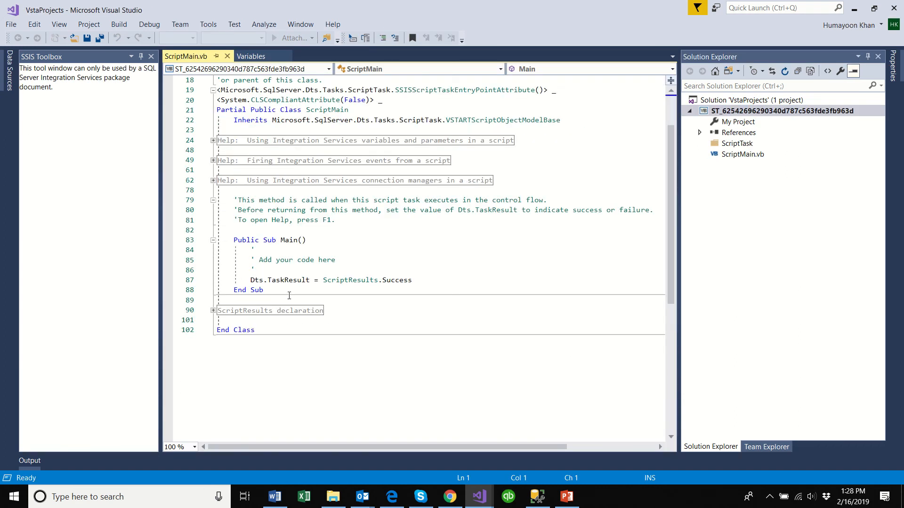
pyautogui.click(262, 269)
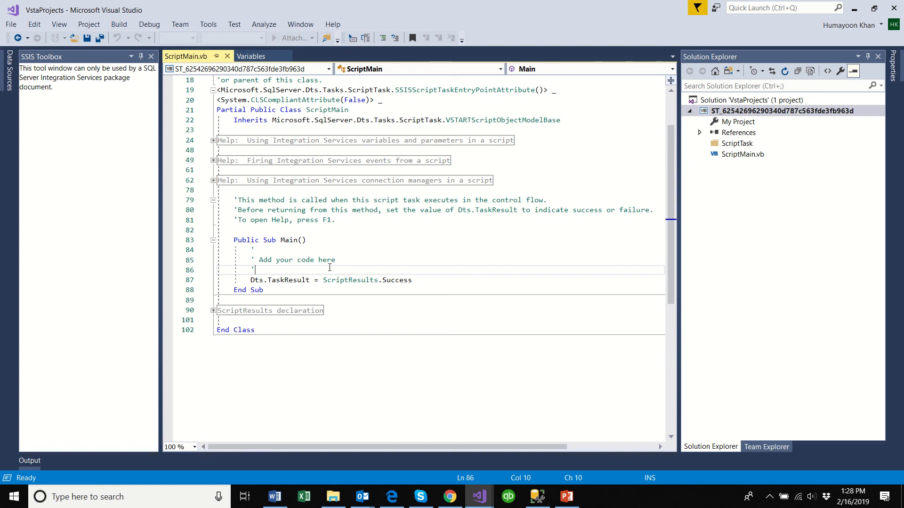
pyautogui.press('Return')
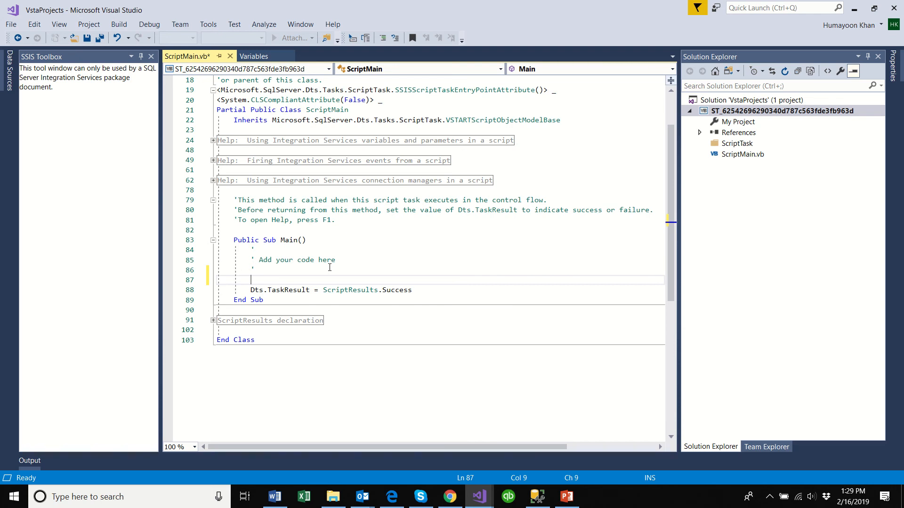
# Enter the method reference My.Computer.FileSystem.WriteAllText on the new line in Main.
pyautogui.write('my')
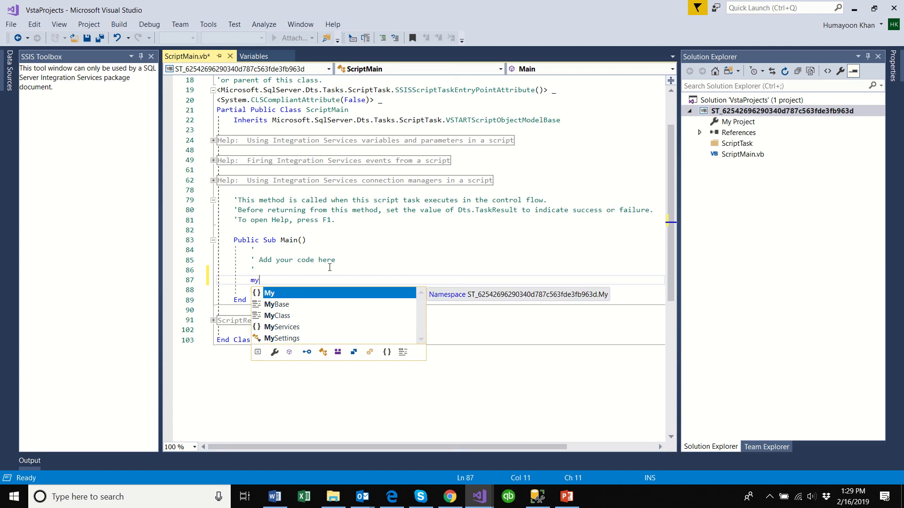
pyautogui.write('.')
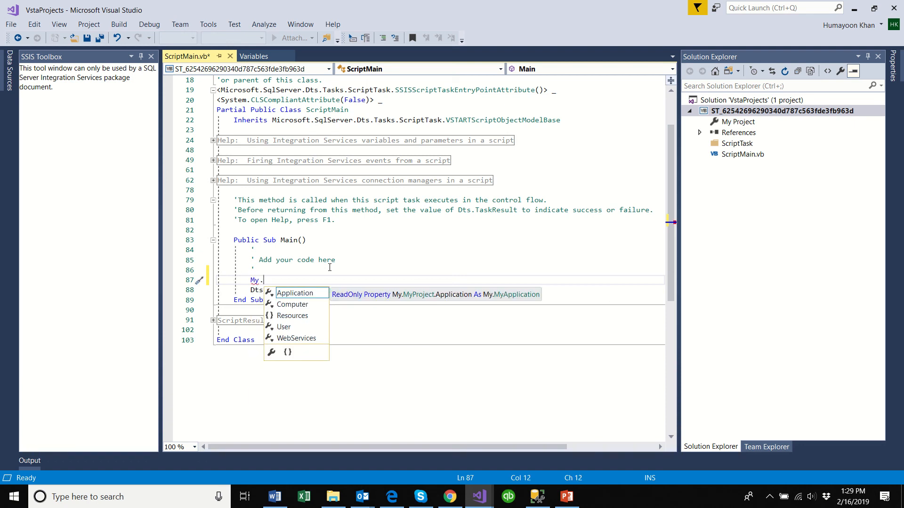
pyautogui.press('Down')
pyautogui.press('Down')
pyautogui.press('Tab')
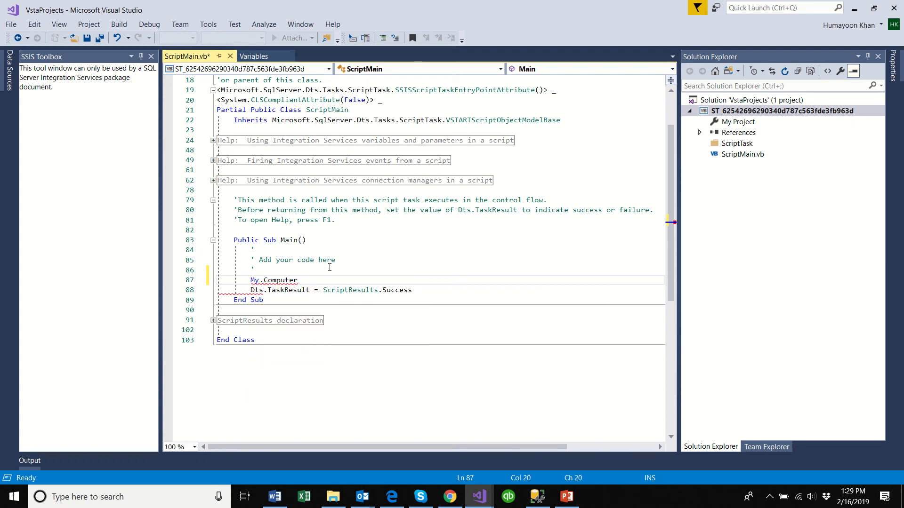
pyautogui.write('.')
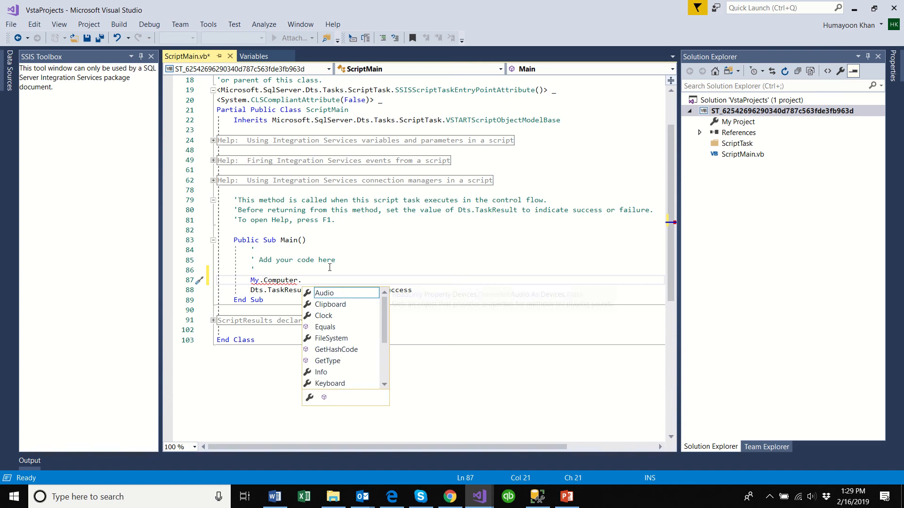
pyautogui.press('Down')
pyautogui.press('Down')
pyautogui.press('Down')
pyautogui.press('Down')
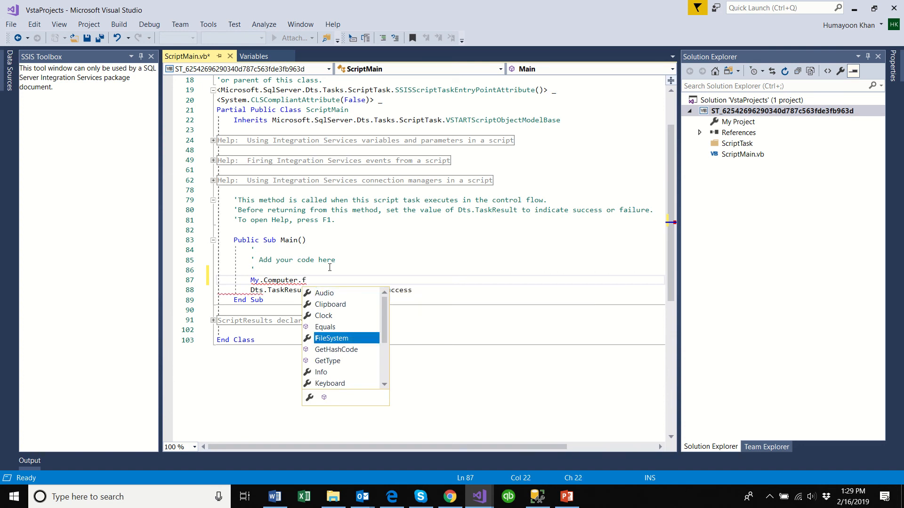
pyautogui.press('Tab')
pyautogui.write('.w')
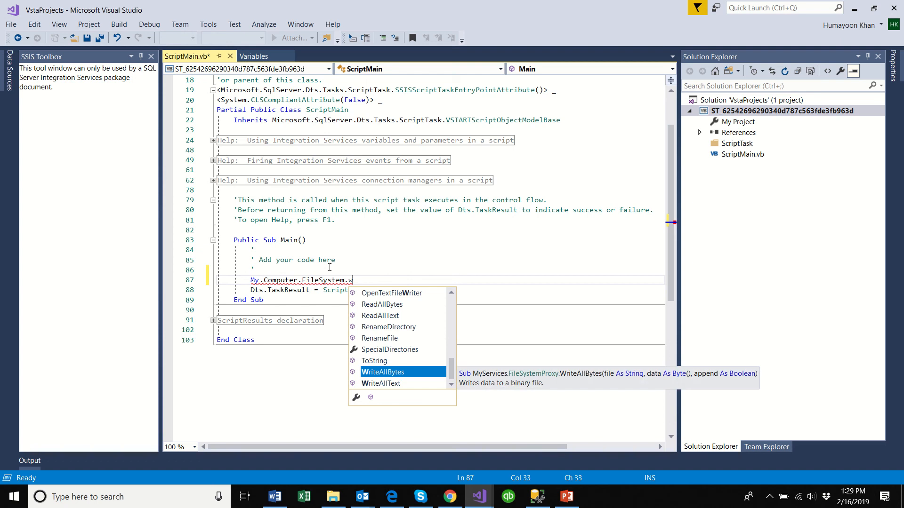
pyautogui.press('Down')
pyautogui.press('Tab')
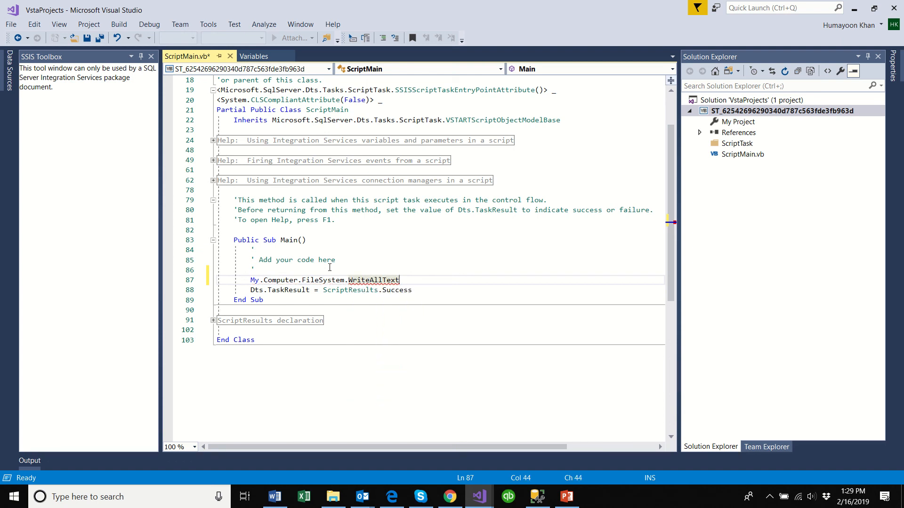
# Enter "D:\\EmployeesData.txt" as the file argument of the WriteAllText call.
pyautogui.write('(')
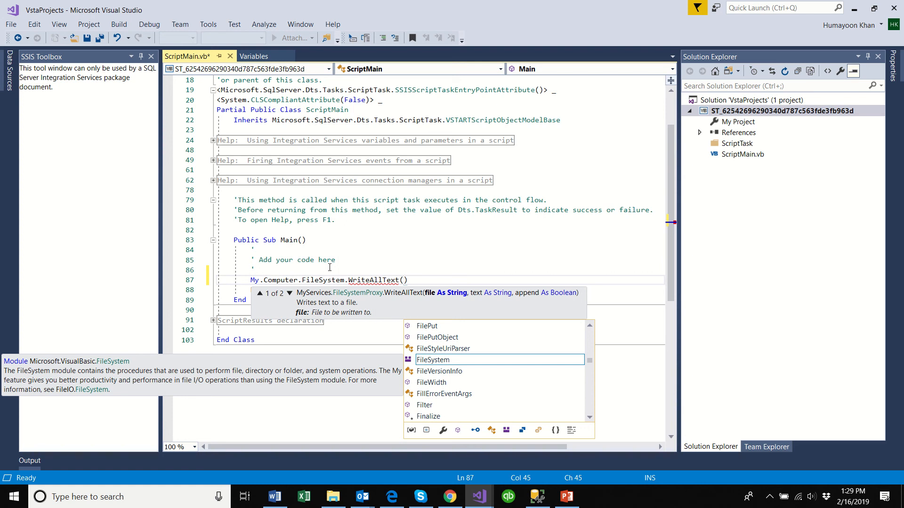
pyautogui.write('"')
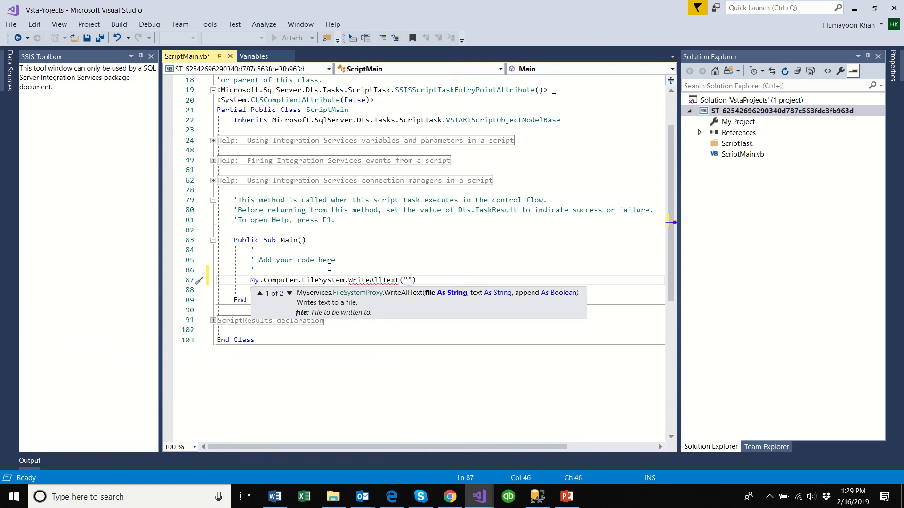
pyautogui.write('D:\\\\EmployeesData.')
pyautogui.write('txt')
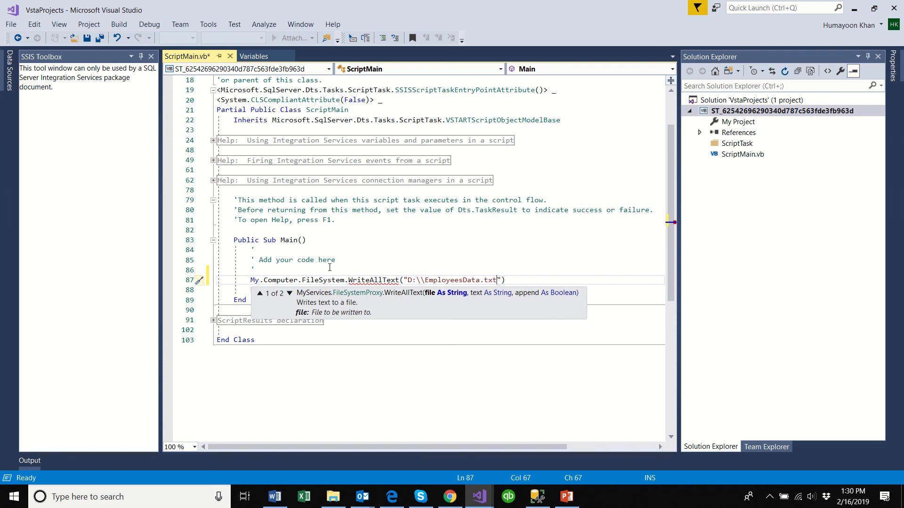
# Add Dts.Variables as the text argument after the file path in the WriteAllText call.
pyautogui.click(504, 281)
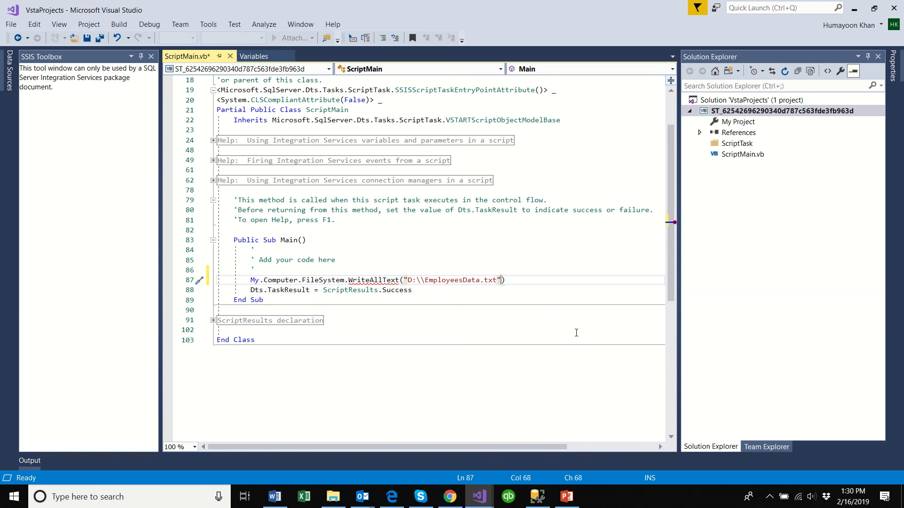
pyautogui.write(',')
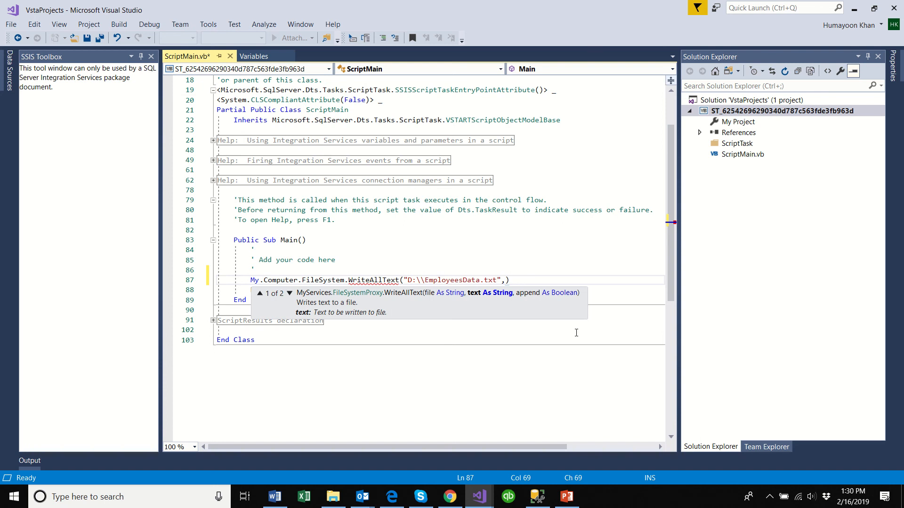
pyautogui.write('dts')
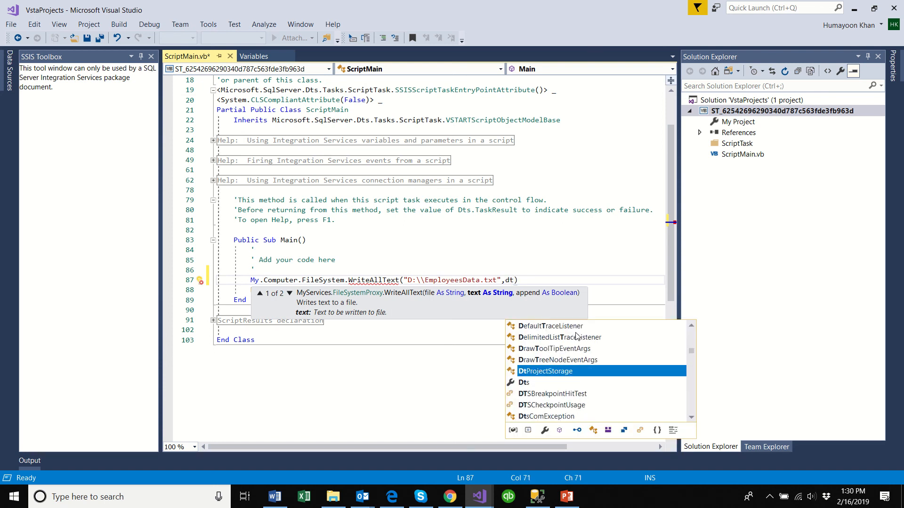
pyautogui.write('.va')
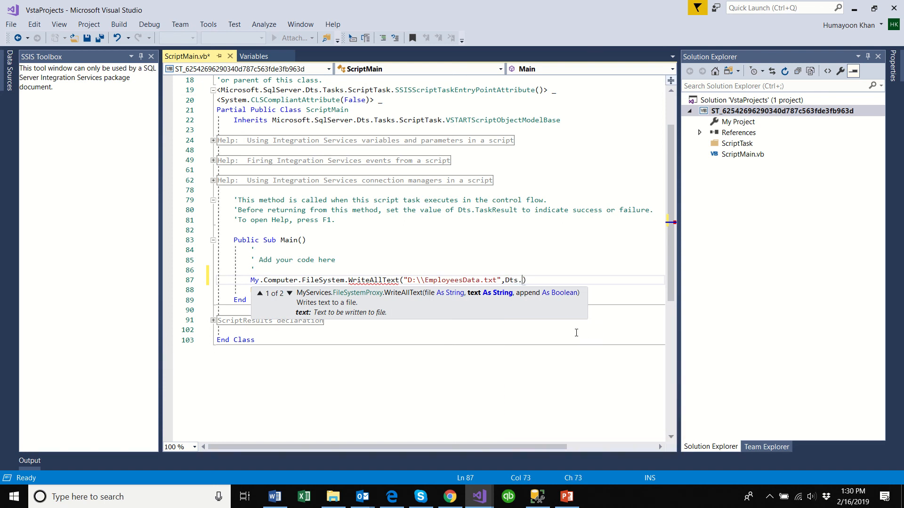
pyautogui.write('r')
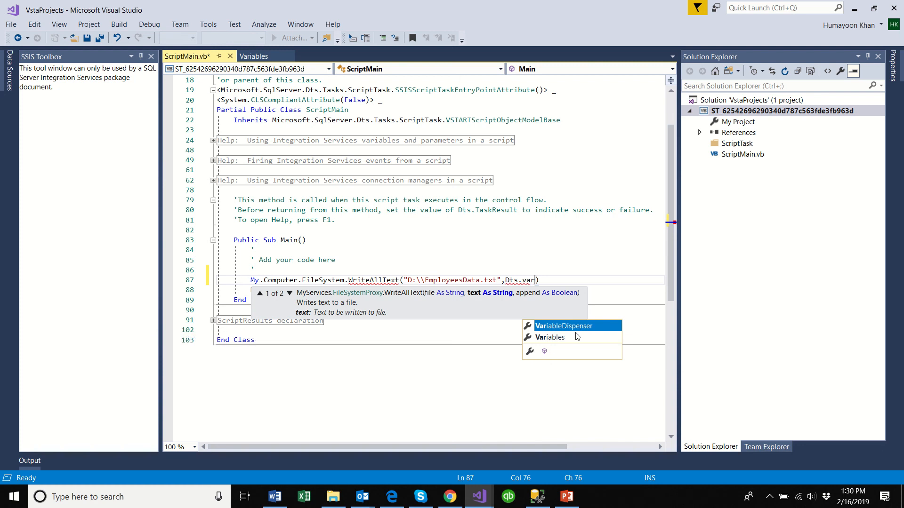
pyautogui.press('Down')
pyautogui.press('Tab')
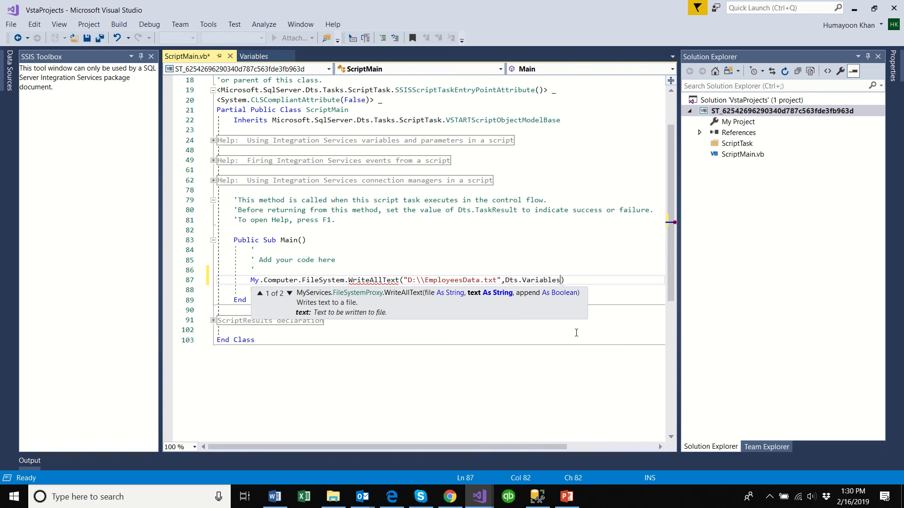
# Complete the text argument by indexing the variables with "strXml" and appending .Value.ToString.
pyautogui.write('(')
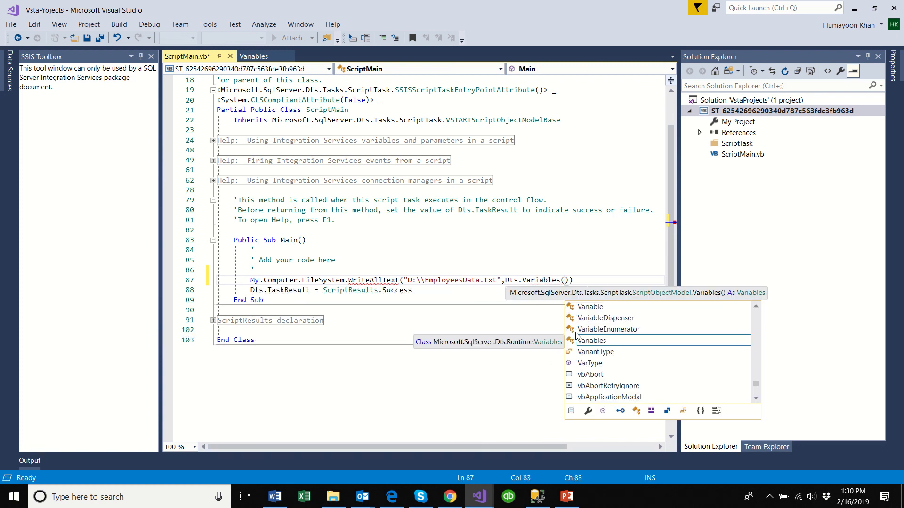
pyautogui.write('"st"')
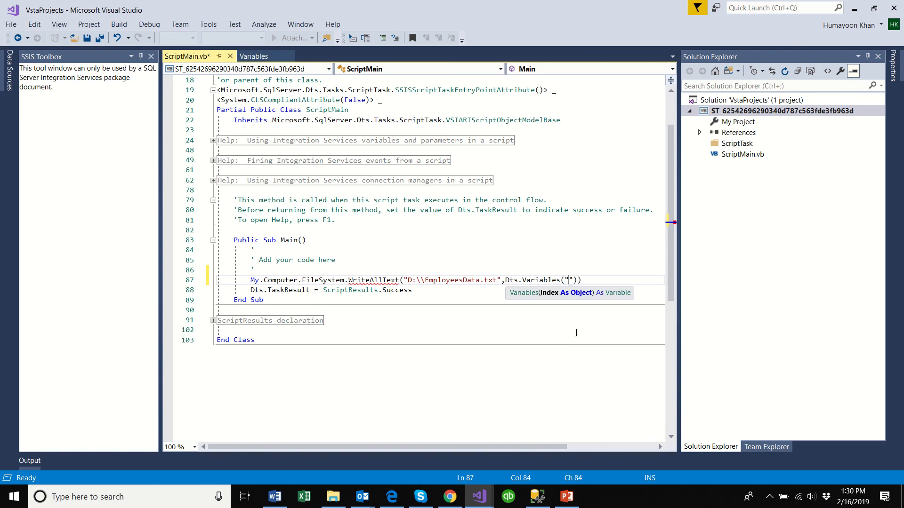
pyautogui.press('Left')
pyautogui.write('rXml')
pyautogui.press('Right')
pyautogui.press('Right')
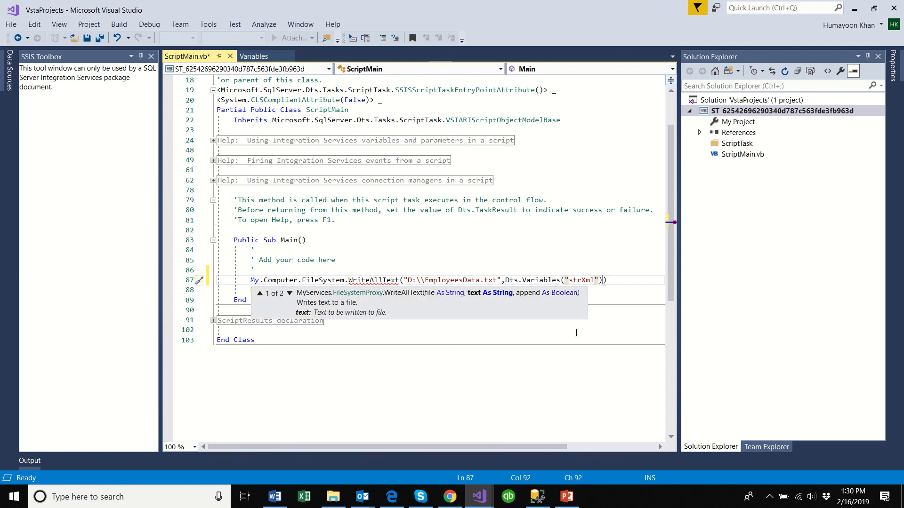
pyautogui.write('.Value.t')
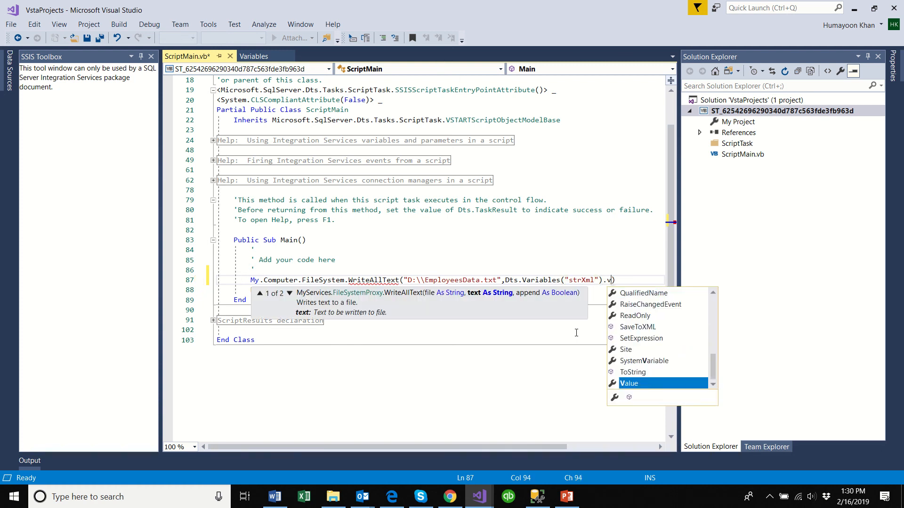
pyautogui.write('oString')
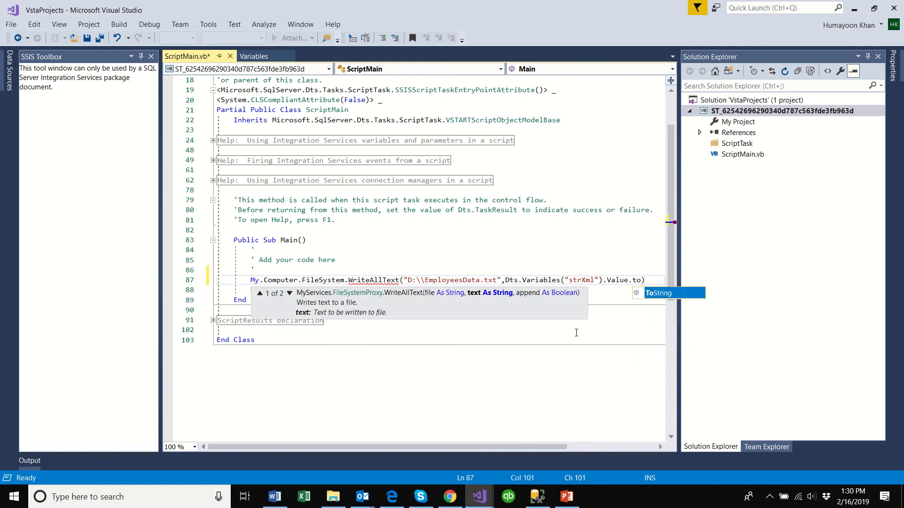
pyautogui.press('Right')
pyautogui.press('Right')
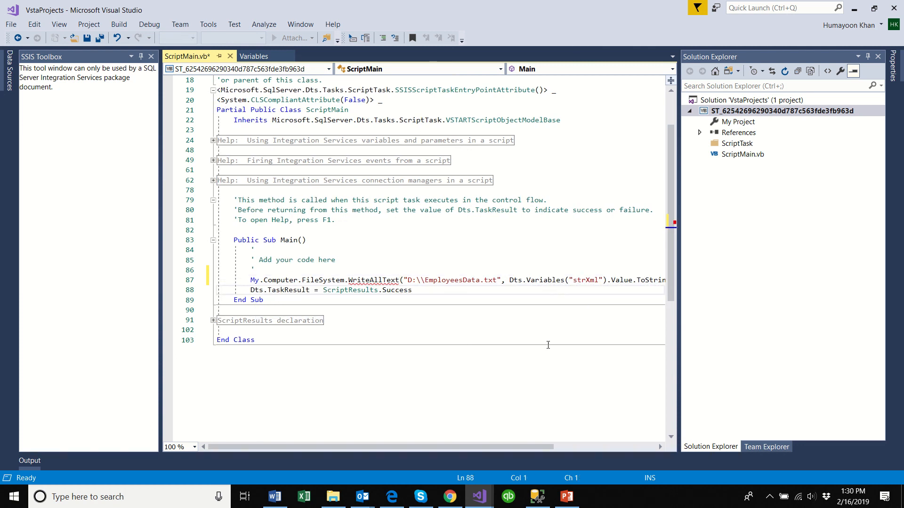
# Add False as the append argument at the end of the WriteAllText call.
pyautogui.moveTo(372, 281)
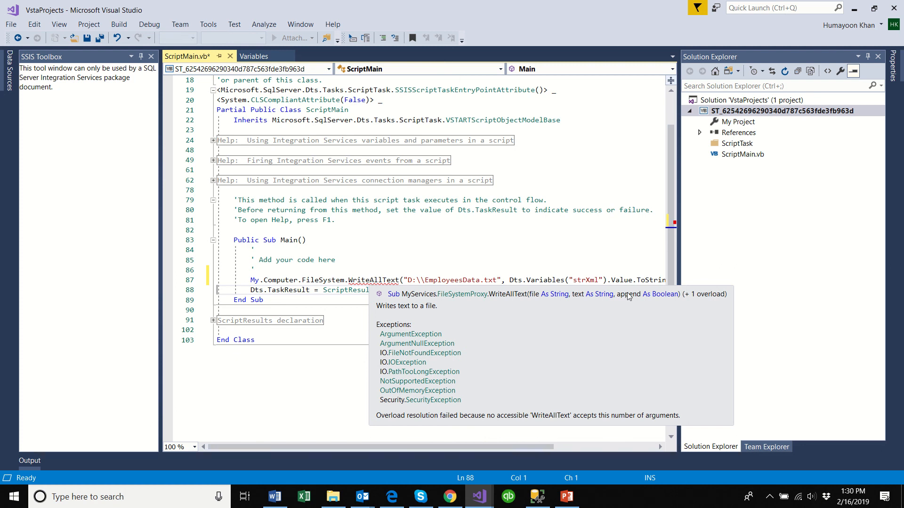
pyautogui.click(530, 281)
pyautogui.moveTo(554, 283)
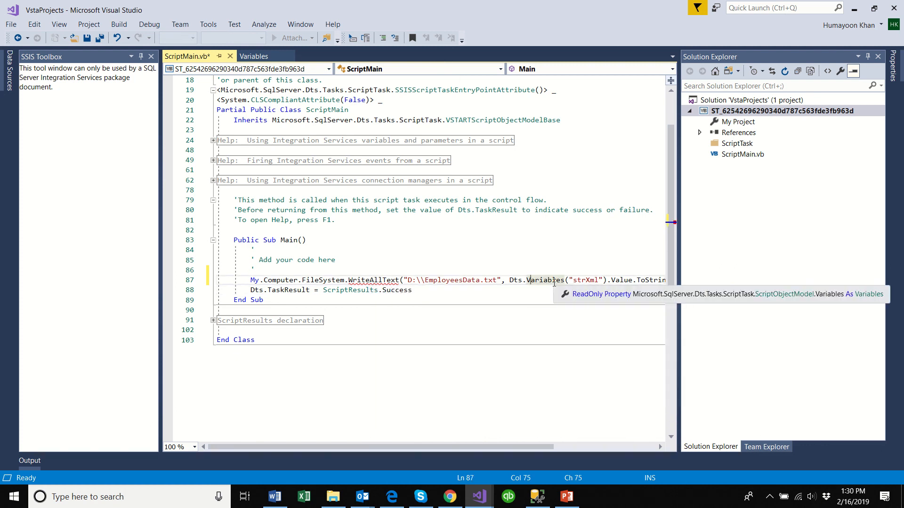
pyautogui.press('End')
pyautogui.press('Left')
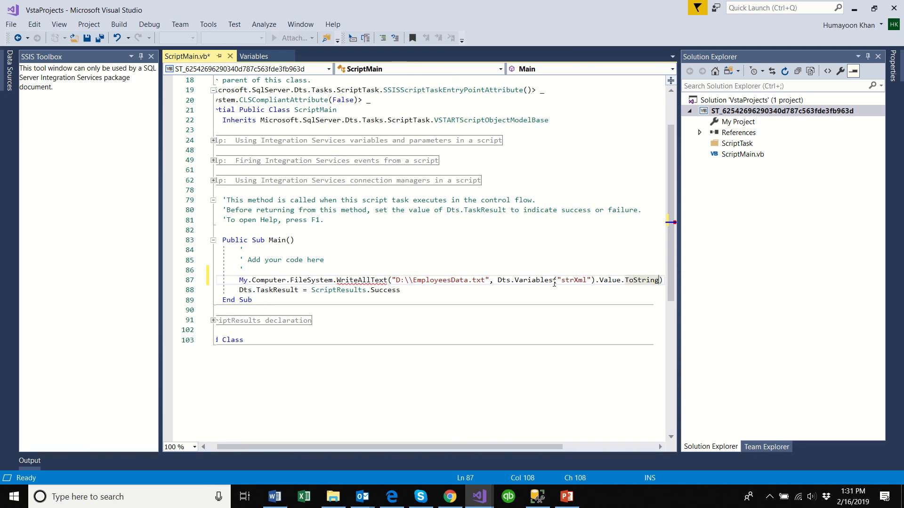
pyautogui.write(',')
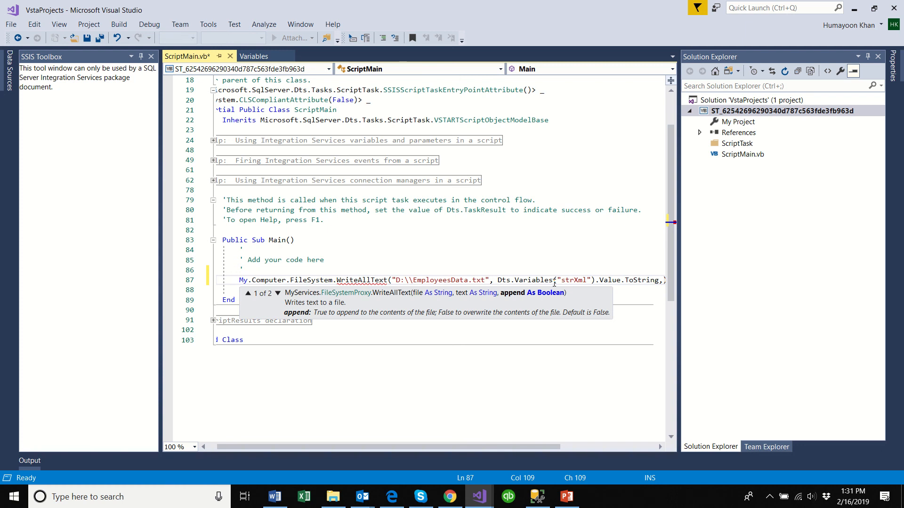
pyautogui.write('false')
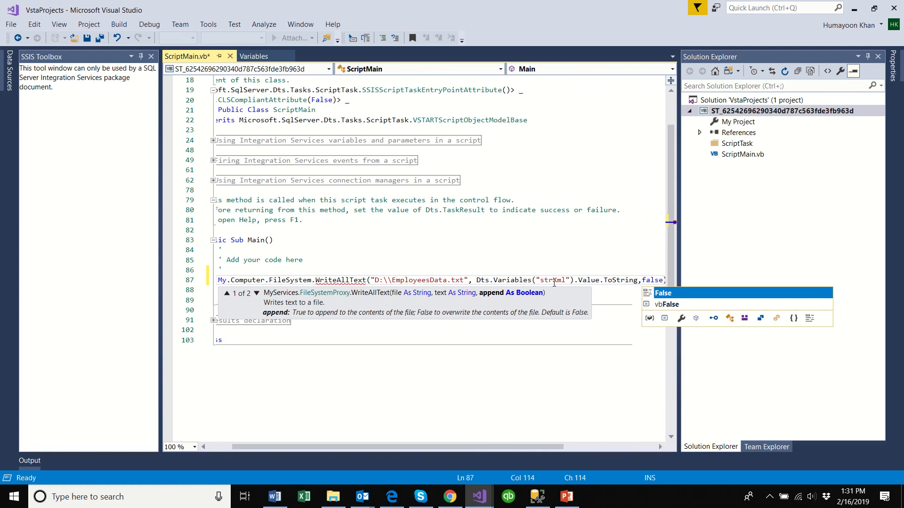
pyautogui.press('Tab')
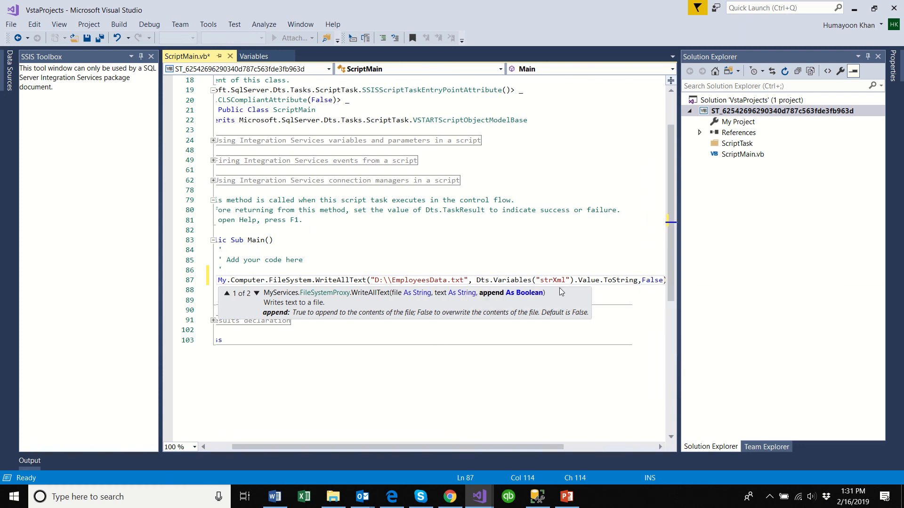
pyautogui.click(564, 267)
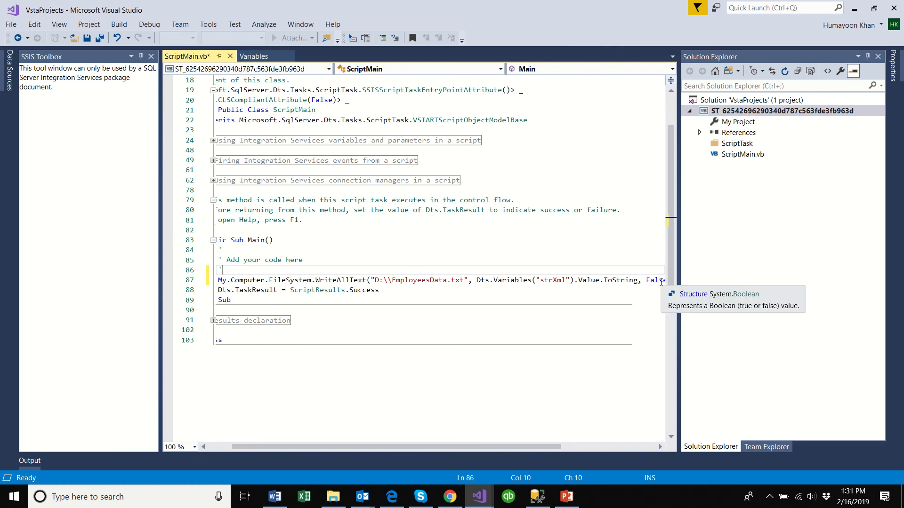
# Save the script, close its code window and accept the Script Task settings.
pyautogui.moveTo(420, 446); pyautogui.dragTo(321, 447)
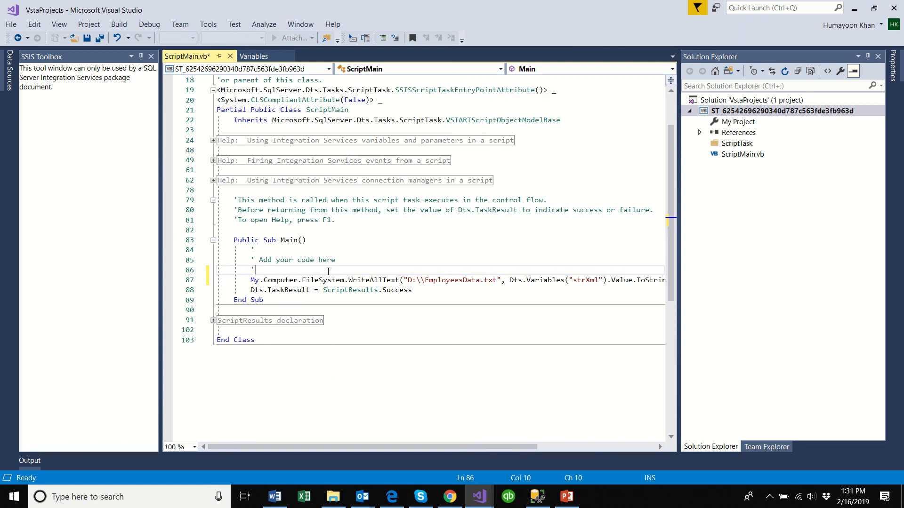
pyautogui.click(100, 39)
pyautogui.moveTo(395, 449); pyautogui.dragTo(337, 448)
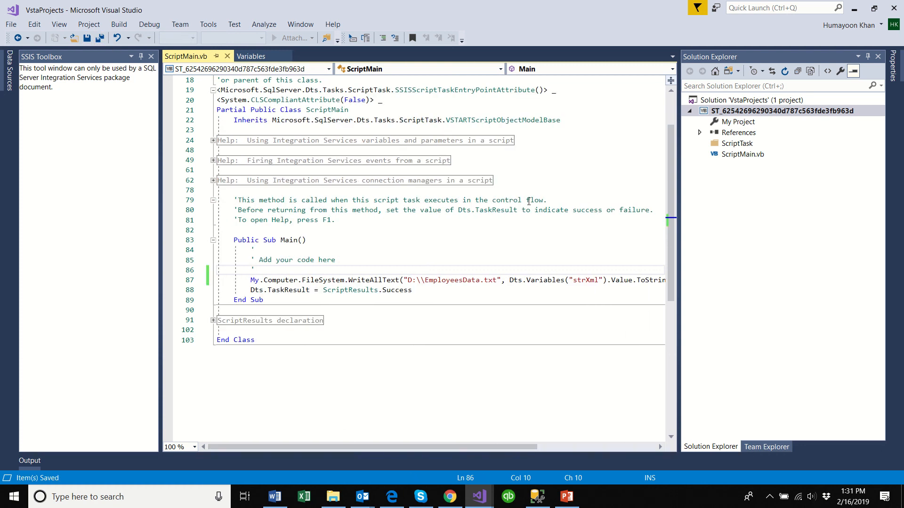
pyautogui.click(891, 9)
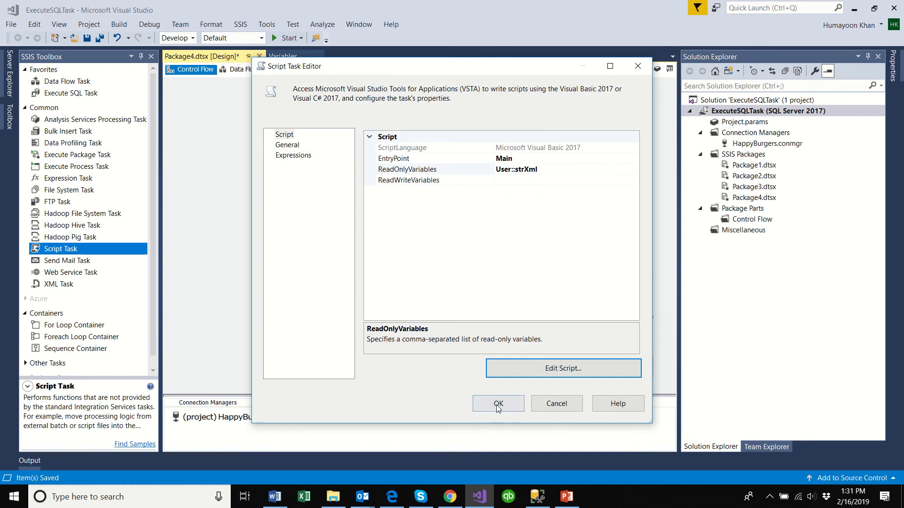
pyautogui.click(498, 408)
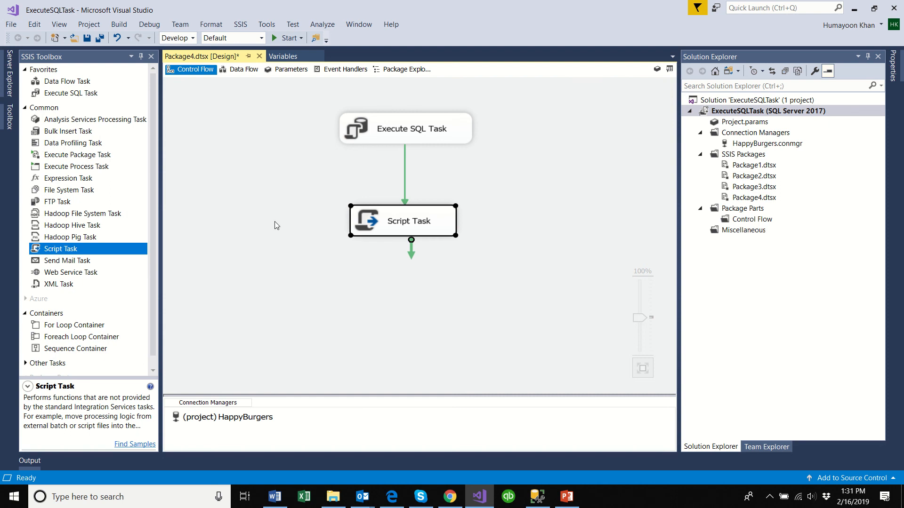
# Check the strXml variable's name and data type in Package4's variable list, then return to the control flow.
pyautogui.click(275, 221)
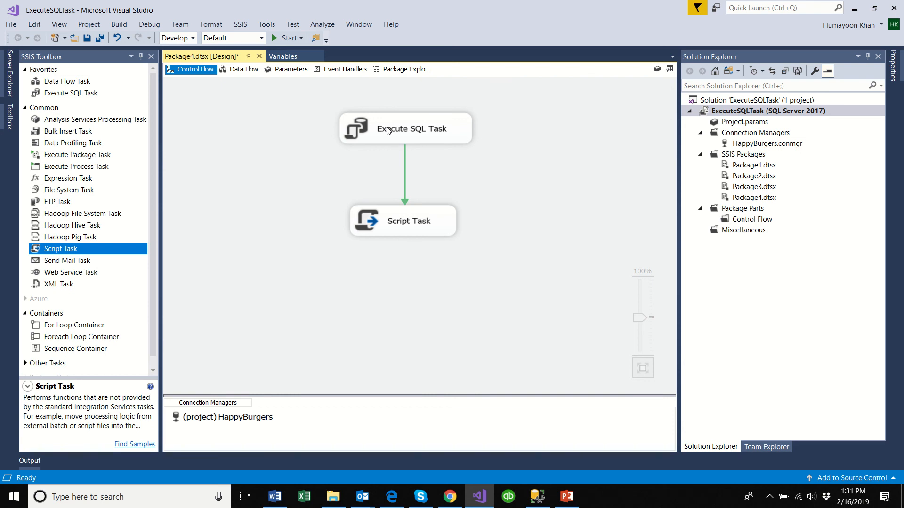
pyautogui.click(282, 56)
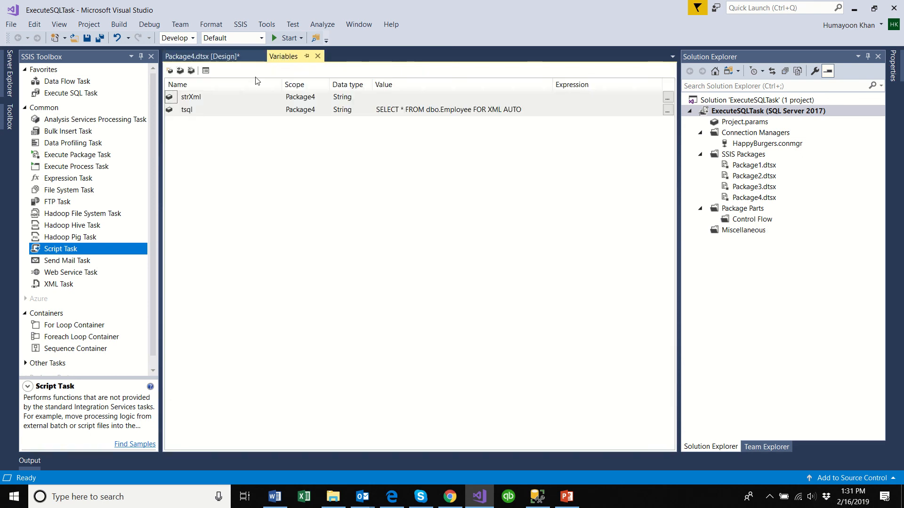
pyautogui.click(197, 102)
pyautogui.click(198, 97)
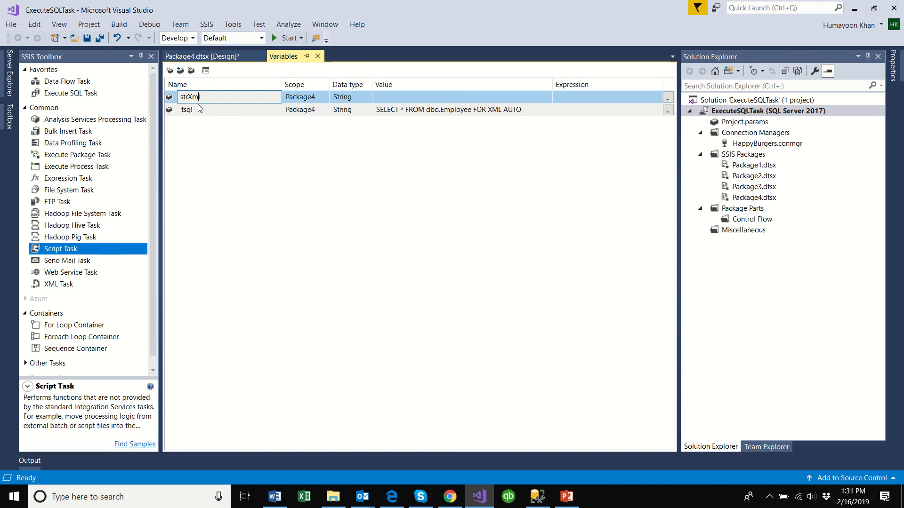
pyautogui.click(356, 99)
pyautogui.click(202, 56)
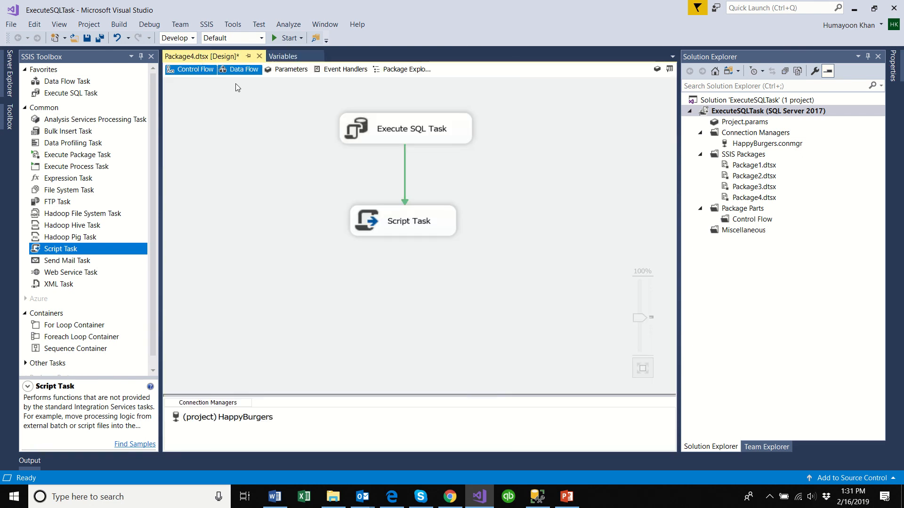
# Run Package4 to execute the Execute SQL Task and the Script Task.
pyautogui.click(414, 218)
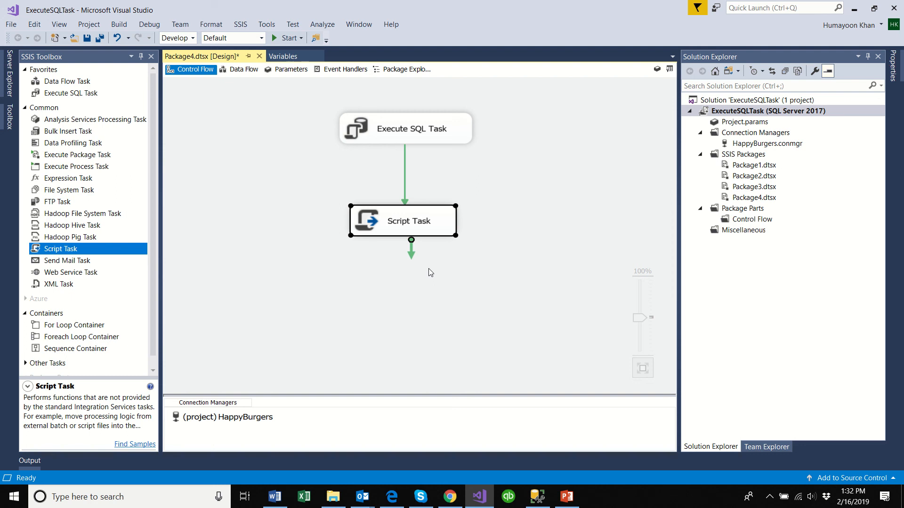
pyautogui.click(214, 237)
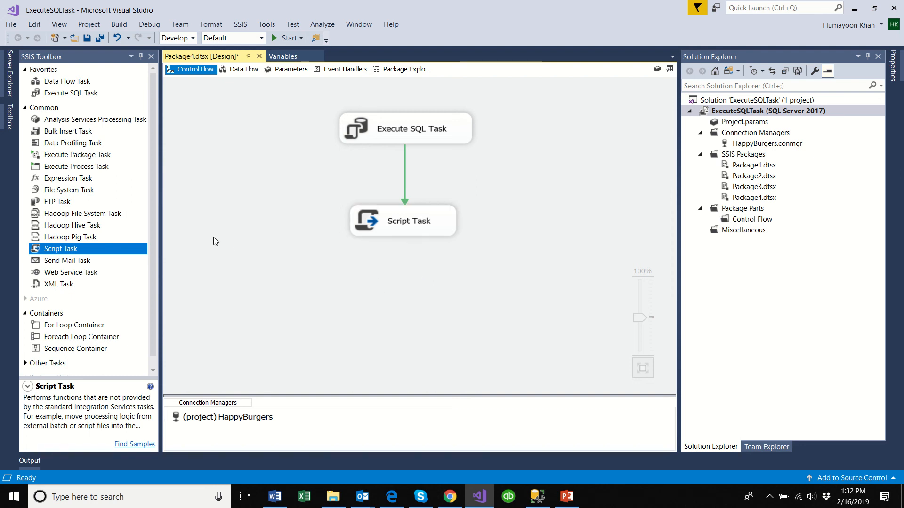
pyautogui.click(277, 39)
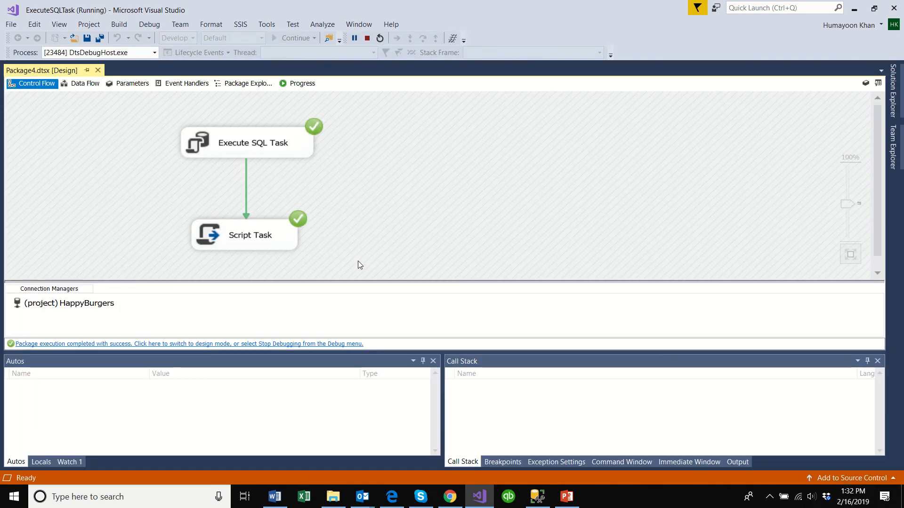
# Switch to File Explorer, open EmployeesData.txt on drive D: to examine the exported XML, and close it.
pyautogui.click(332, 501)
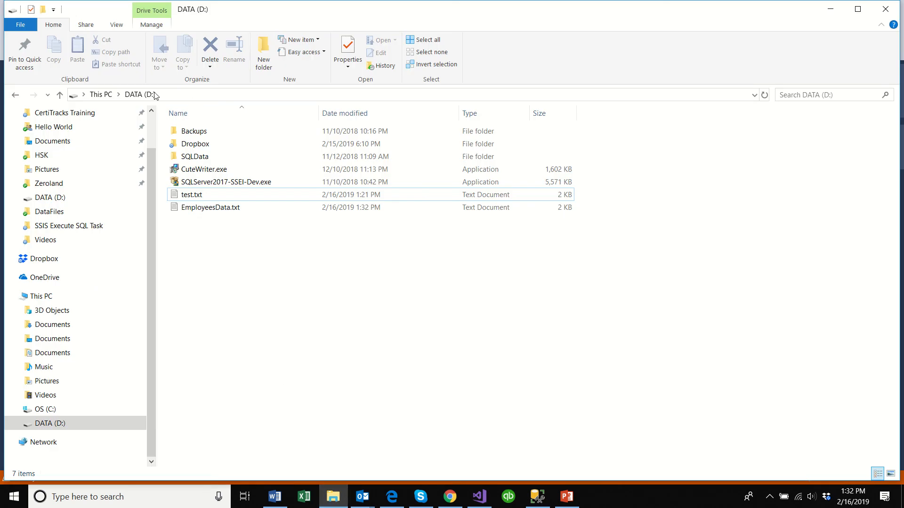
pyautogui.click(230, 212)
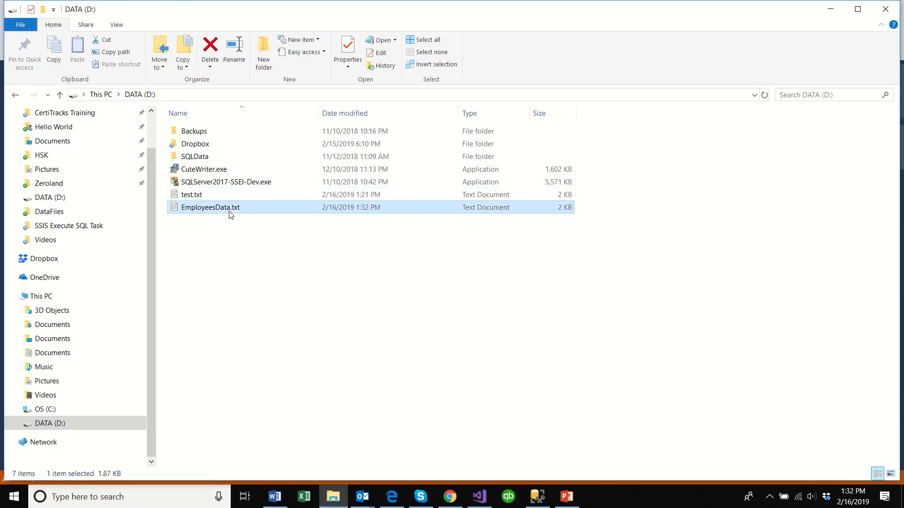
pyautogui.rightClick(230, 208)
pyautogui.click(257, 219)
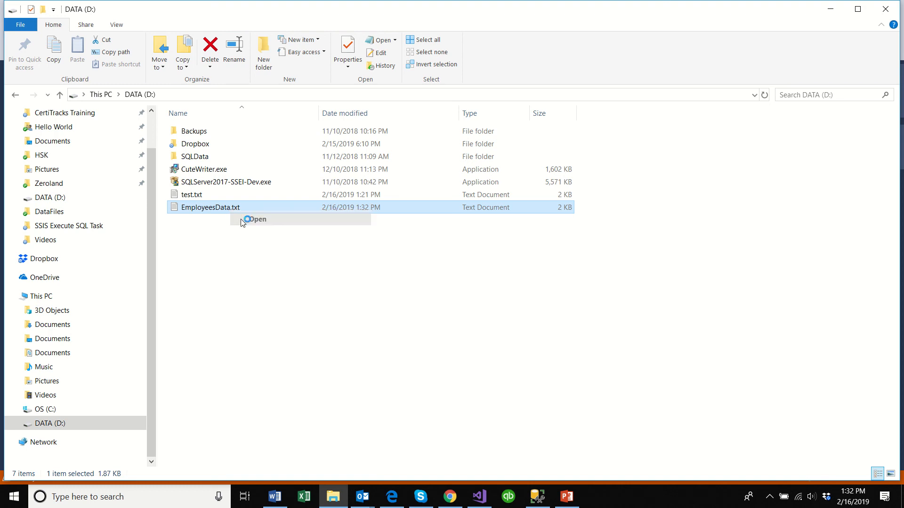
pyautogui.moveTo(592, 123); pyautogui.dragTo(335, 138)
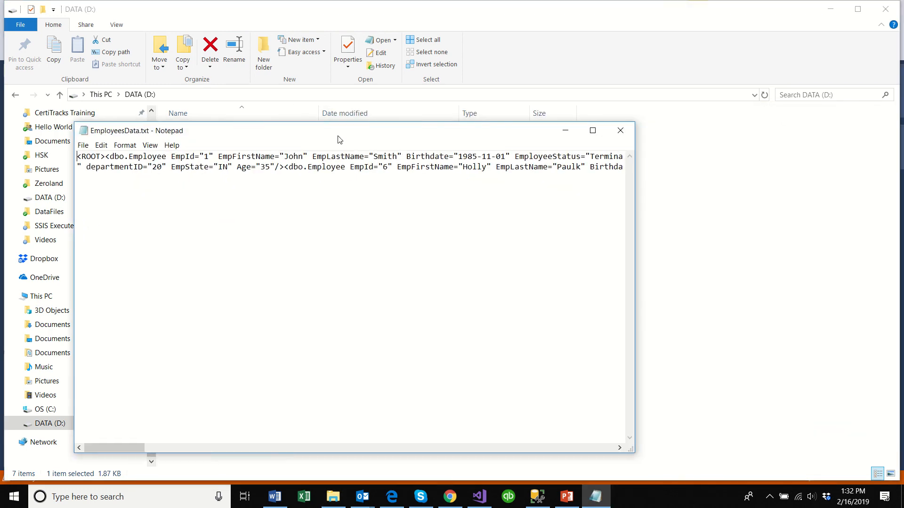
pyautogui.click(620, 137)
# Rename EmployeesData.txt on drive D: to EmployeesData.xml and accept the file extension change.
pyautogui.rightClick(219, 211)
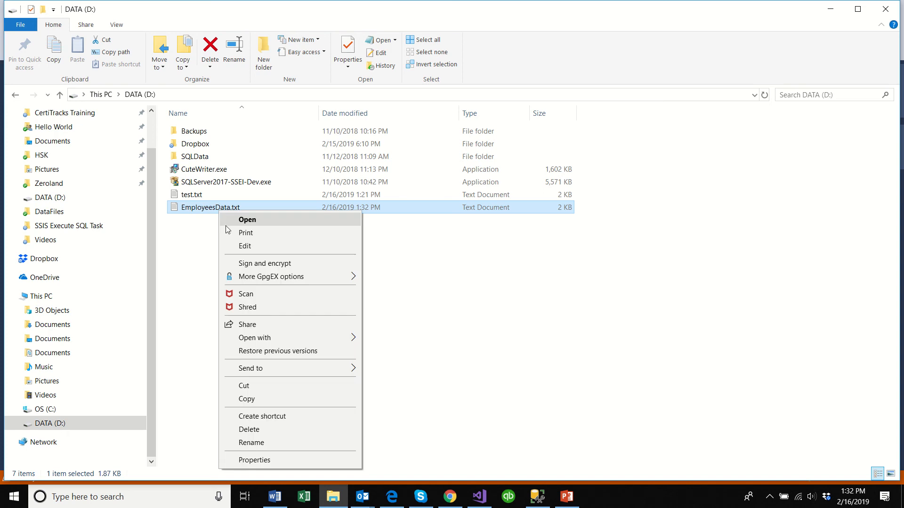
pyautogui.click(262, 443)
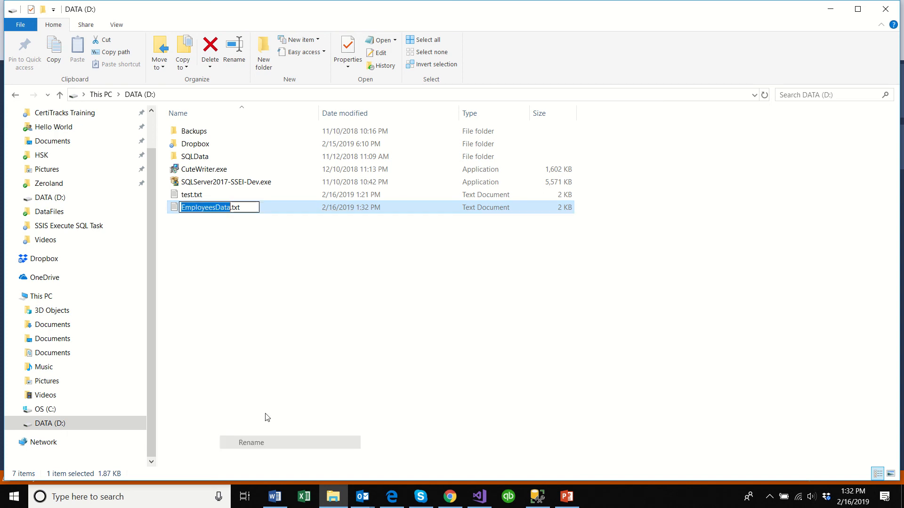
pyautogui.click(248, 210)
pyautogui.press('BackSpace')
pyautogui.press('BackSpace')
pyautogui.press('BackSpace')
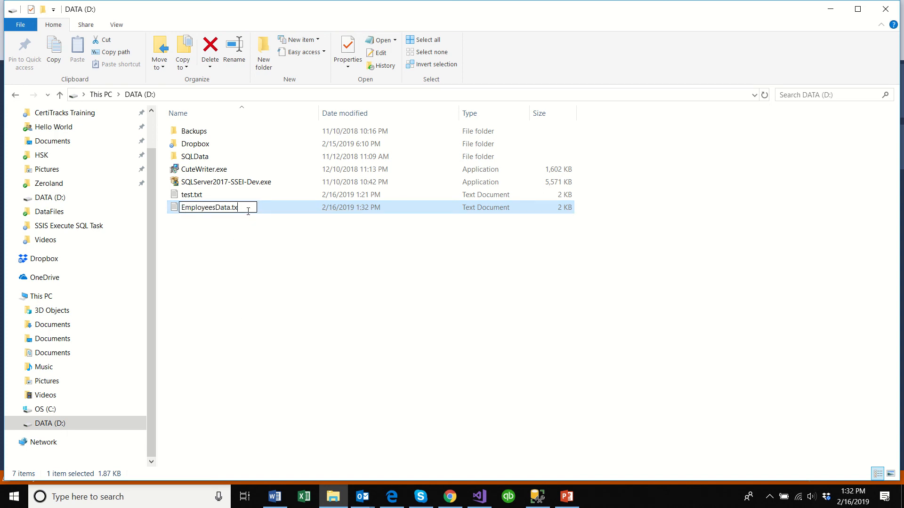
pyautogui.write('xml')
pyautogui.press('Return')
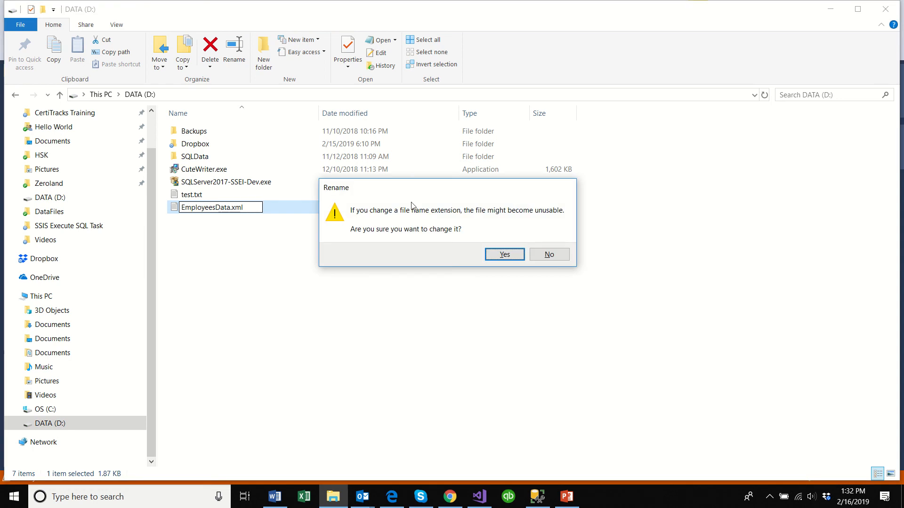
pyautogui.click(492, 252)
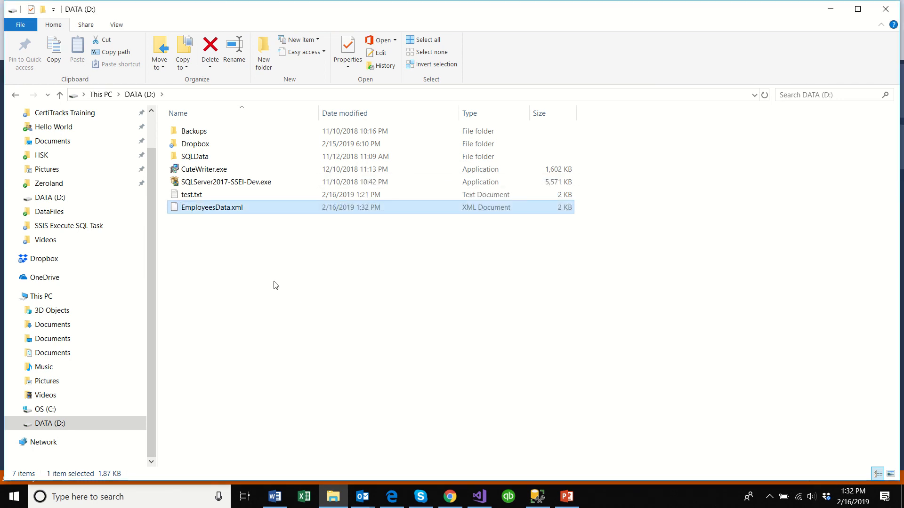
# Open EmployeesData.xml in Internet Explorer with the recommended security settings, examine the employee records full screen, and close it.
pyautogui.doubleClick(240, 209)
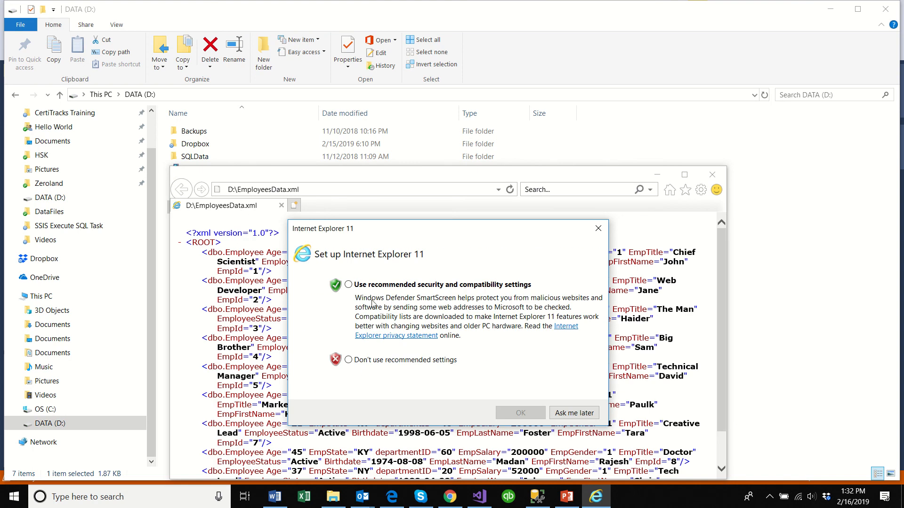
pyautogui.click(350, 285)
pyautogui.click(535, 420)
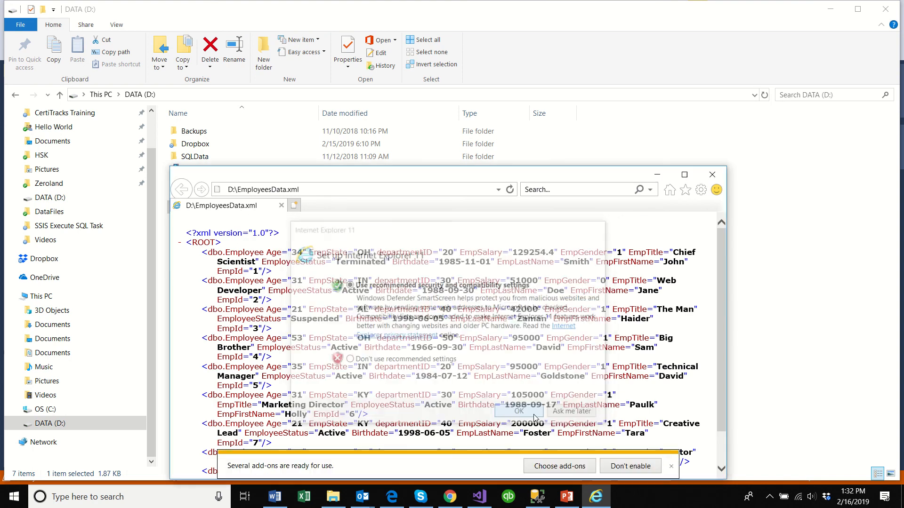
pyautogui.click(684, 175)
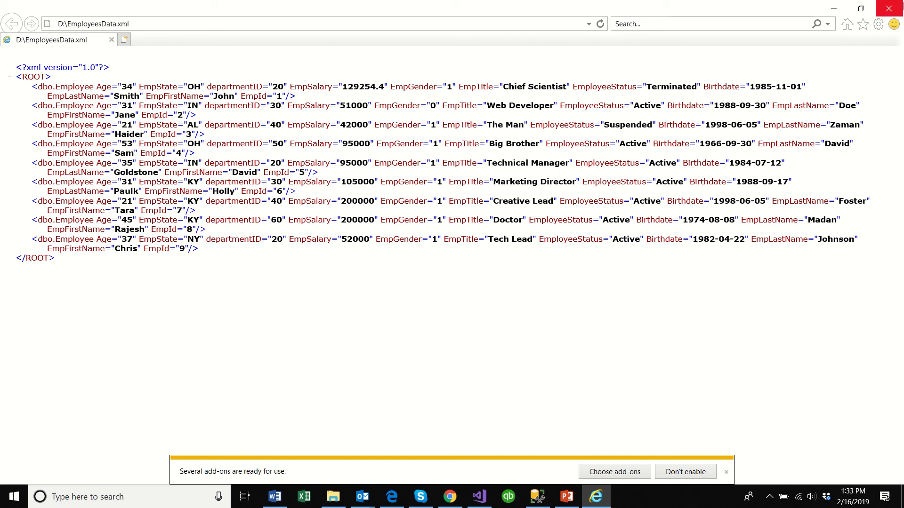
pyautogui.click(888, 8)
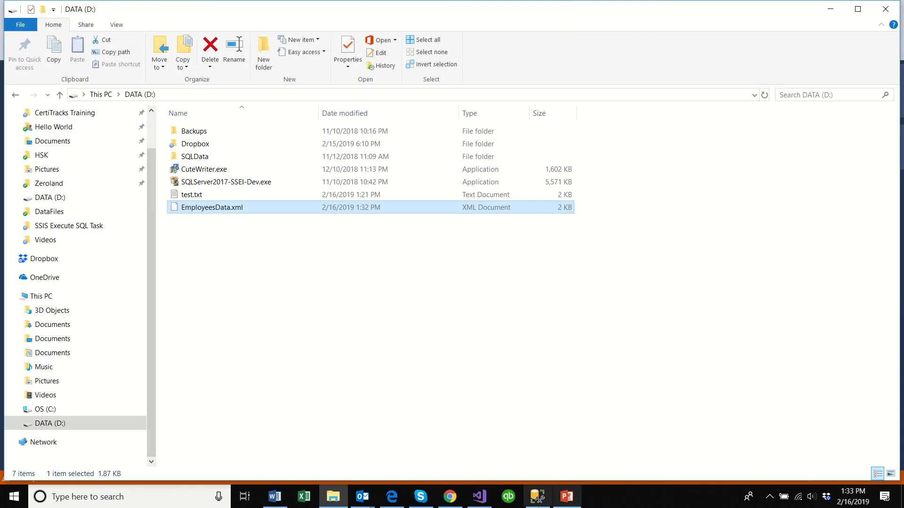
# Switch back to Visual Studio and stop debugging Package4.
pyautogui.click(479, 497)
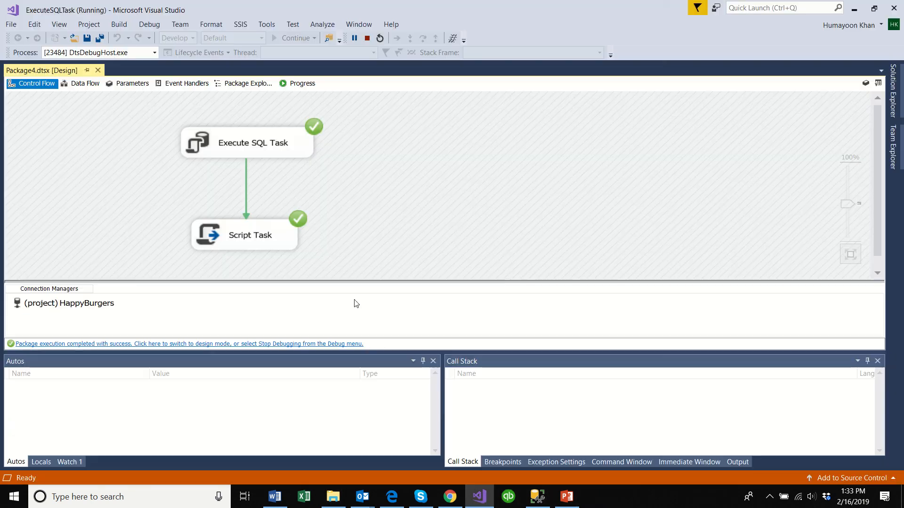
pyautogui.click(367, 38)
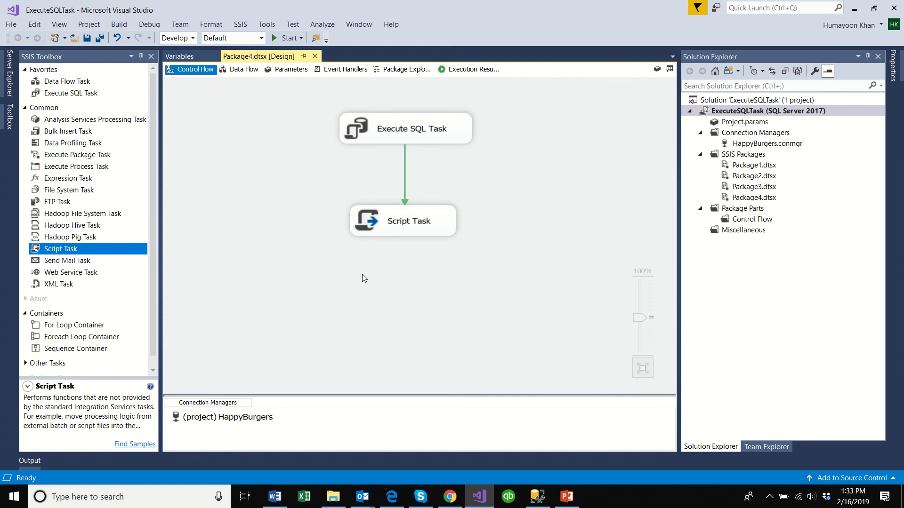
# Try Direct input as the Execute SQL Task's SQL source type, review the other source type options, and discard the change.
pyautogui.doubleClick(416, 125)
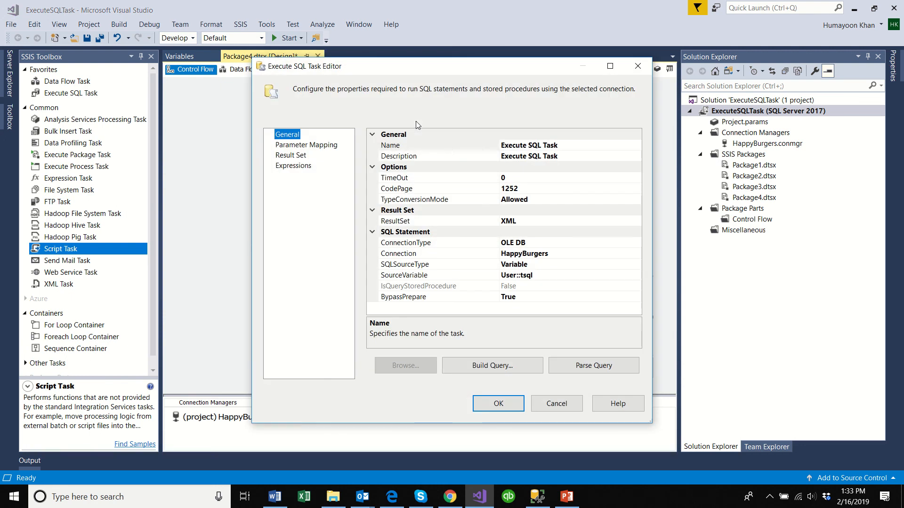
pyautogui.click(552, 264)
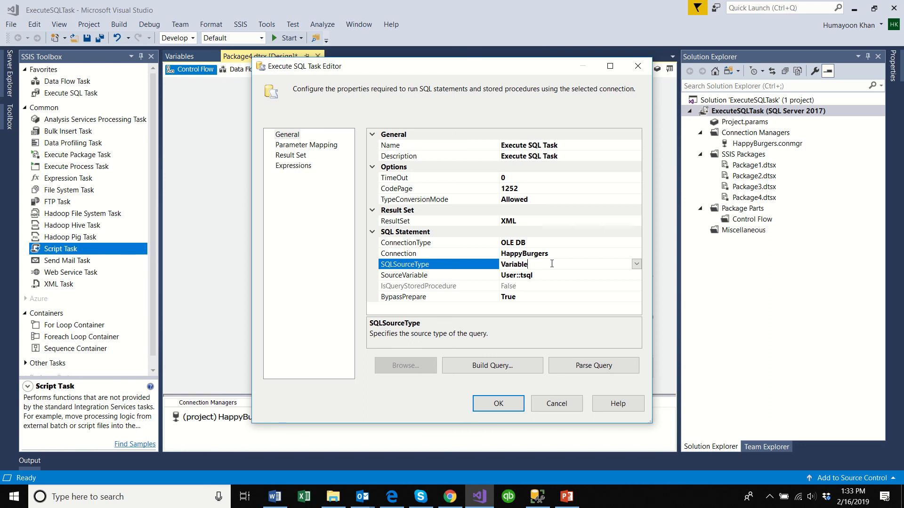
pyautogui.click(637, 264)
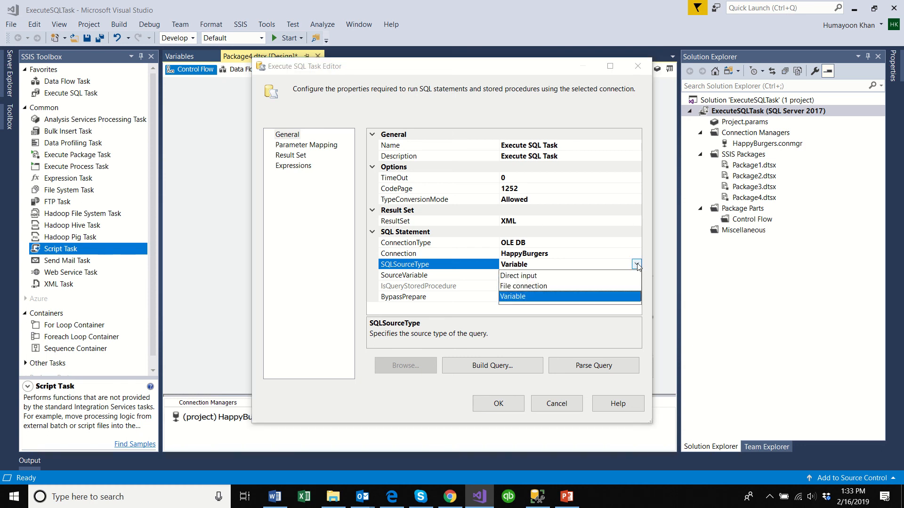
pyautogui.click(505, 276)
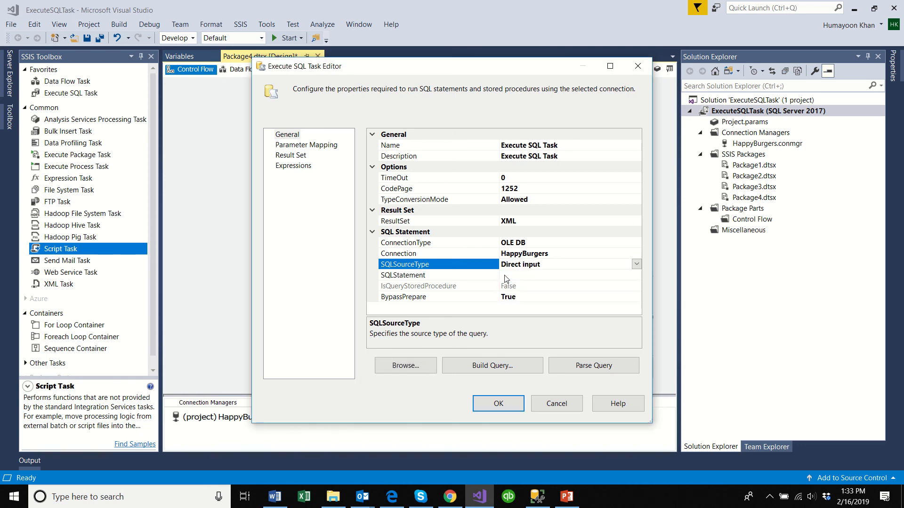
pyautogui.click(637, 264)
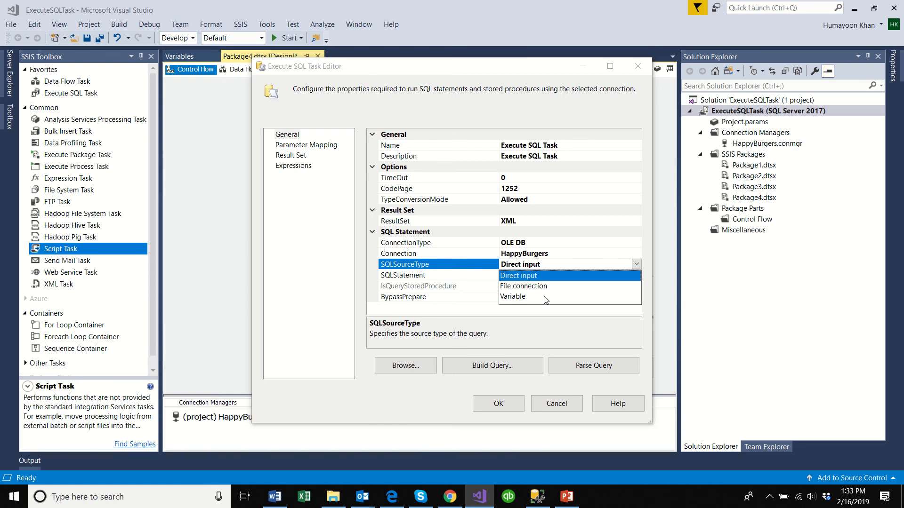
pyautogui.click(578, 264)
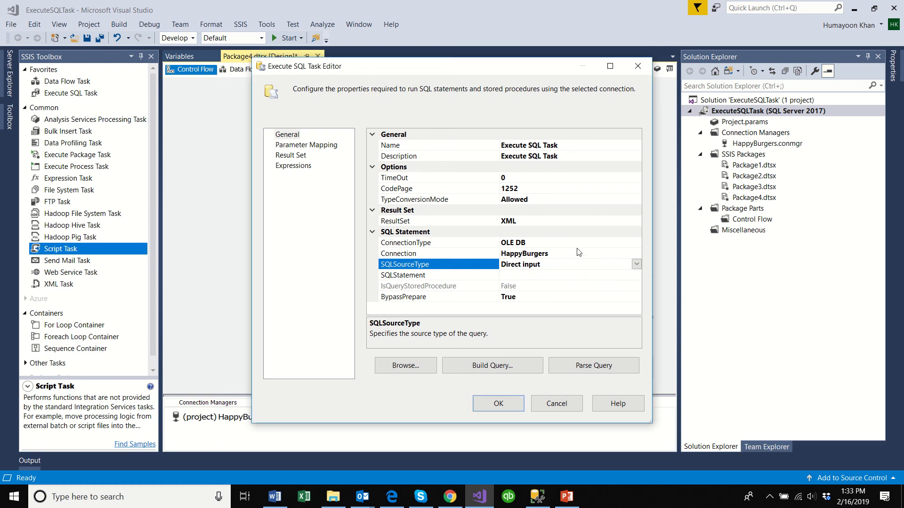
pyautogui.click(554, 405)
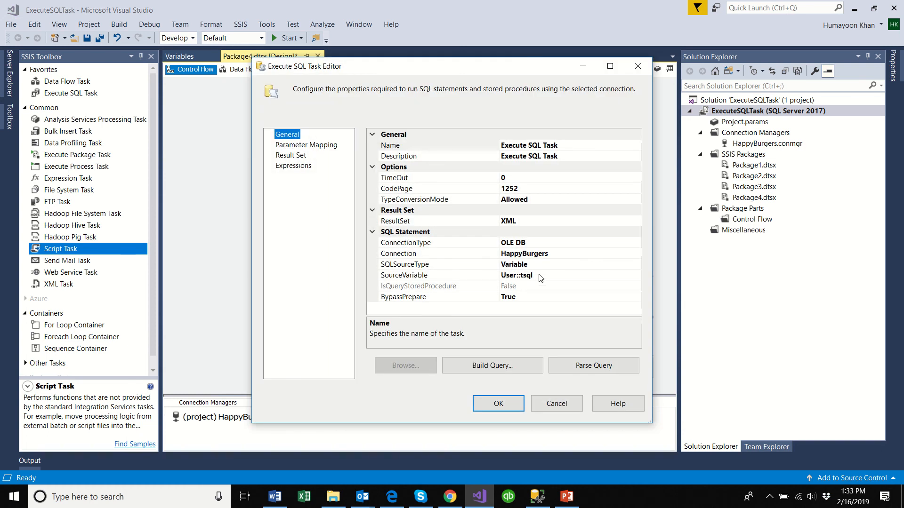
# Check the Execute SQL Task's source variable, close its editor unchanged, and examine the query stored in the tsql variable.
pyautogui.click(539, 275)
pyautogui.click(555, 405)
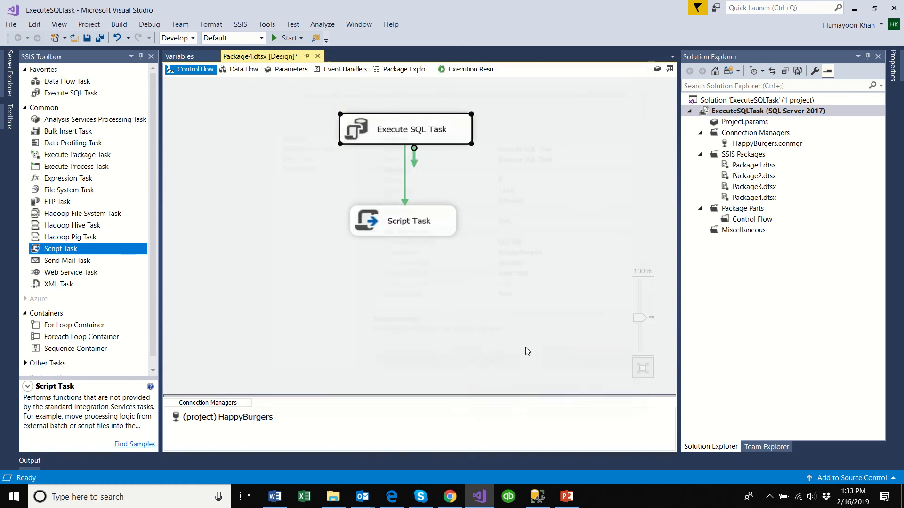
pyautogui.click(179, 56)
pyautogui.click(221, 111)
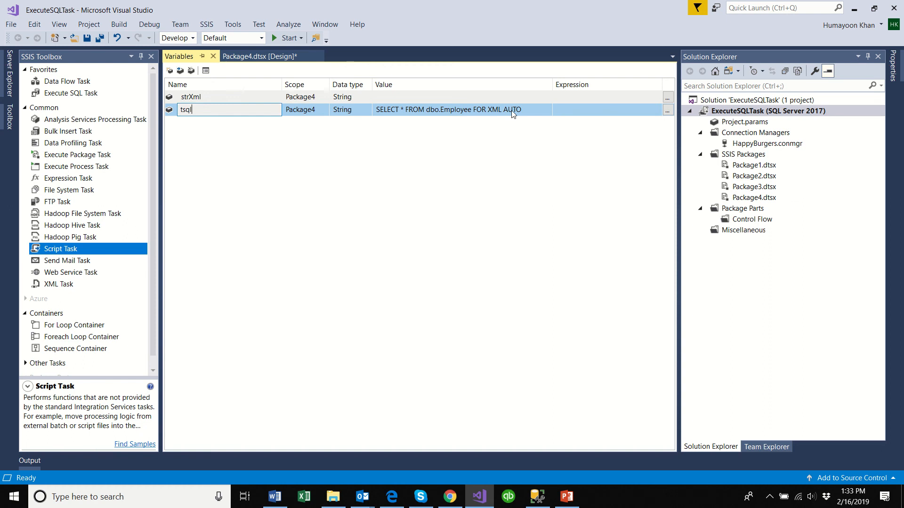
pyautogui.click(527, 112)
pyautogui.moveTo(527, 111); pyautogui.dragTo(375, 111)
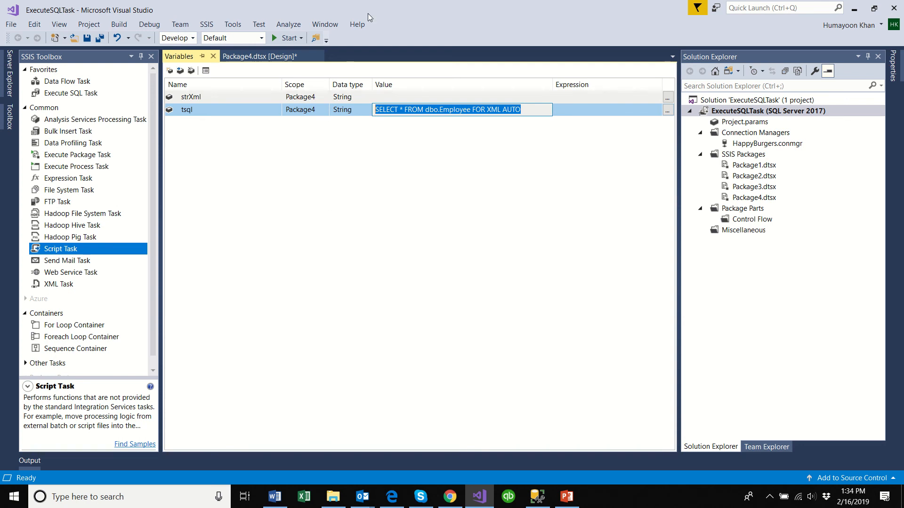
pyautogui.moveTo(377, 2)
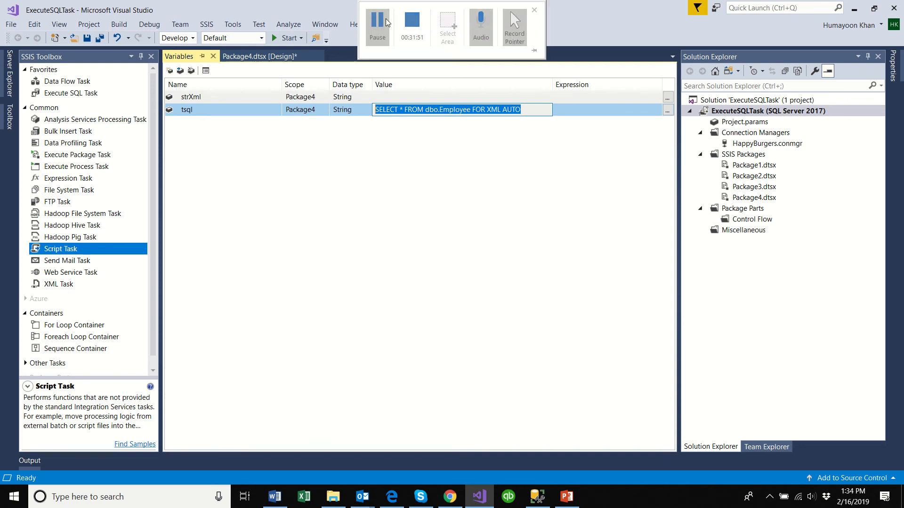